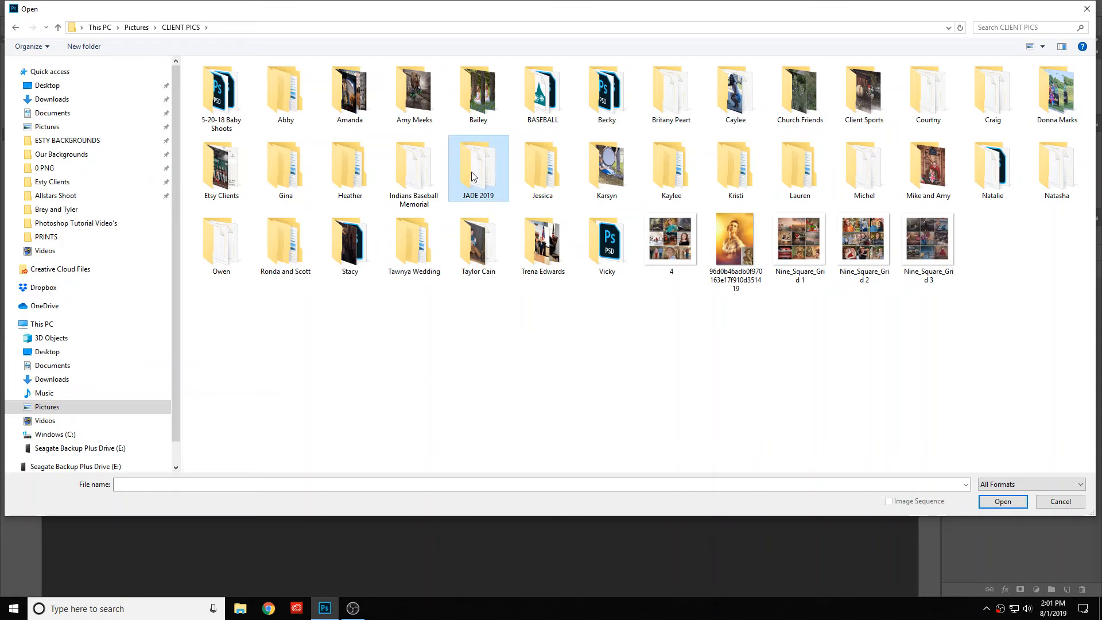
- Open the raw portrait _DSC8043 from the client's 2019 photo folder
scroll(491, 302, "down", 5)
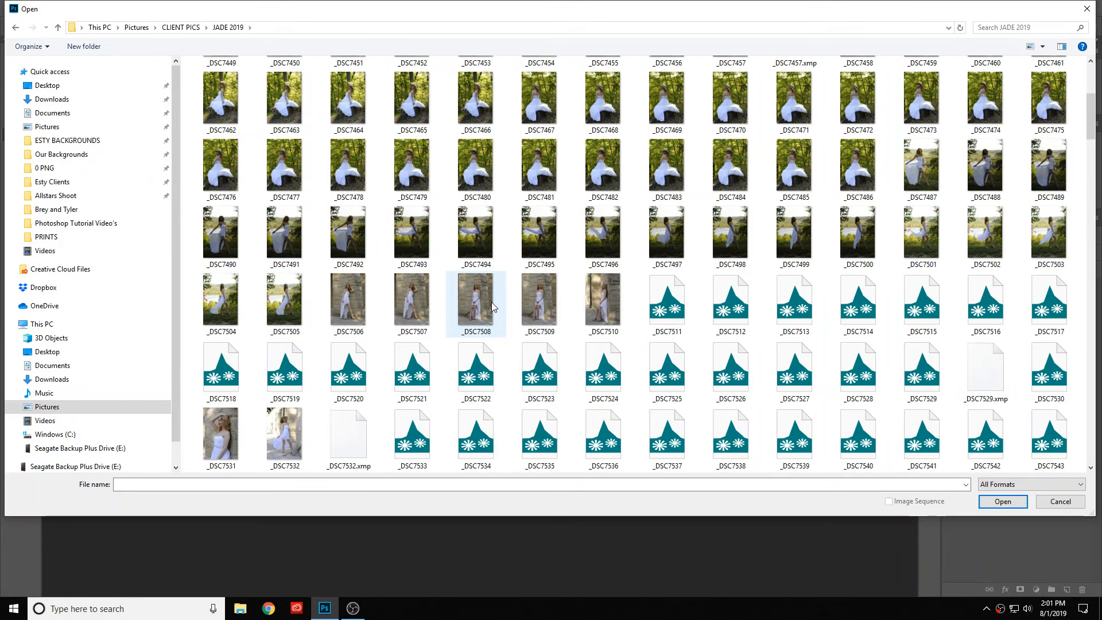
scroll(491, 303, "down", 10)
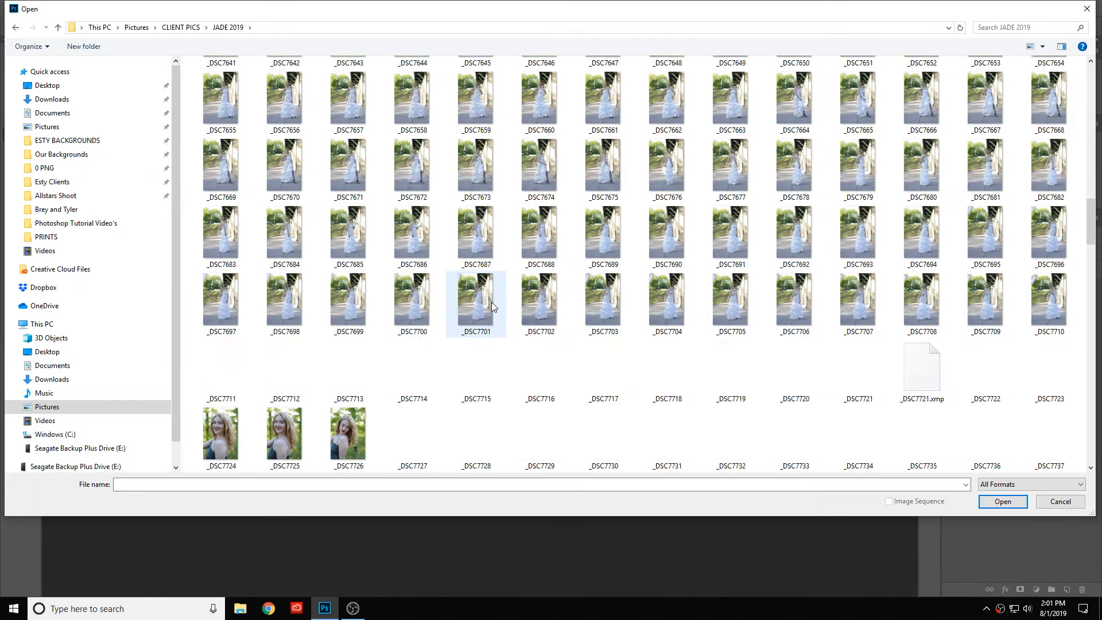
scroll(492, 302, "down", 9)
scroll(492, 307, "down", 12)
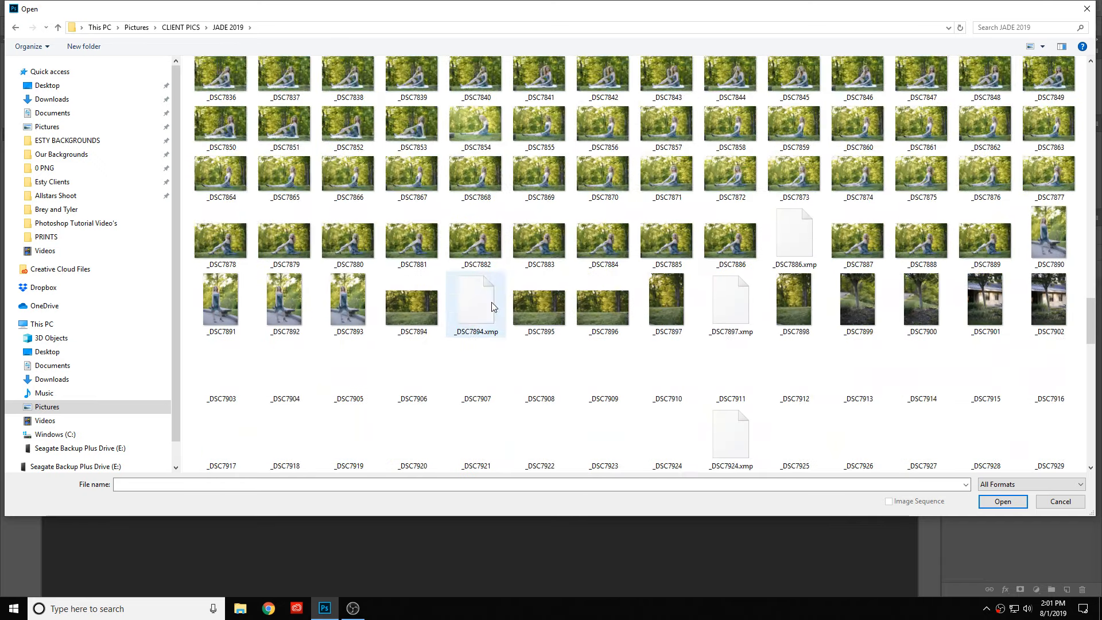
scroll(492, 307, "down", 4)
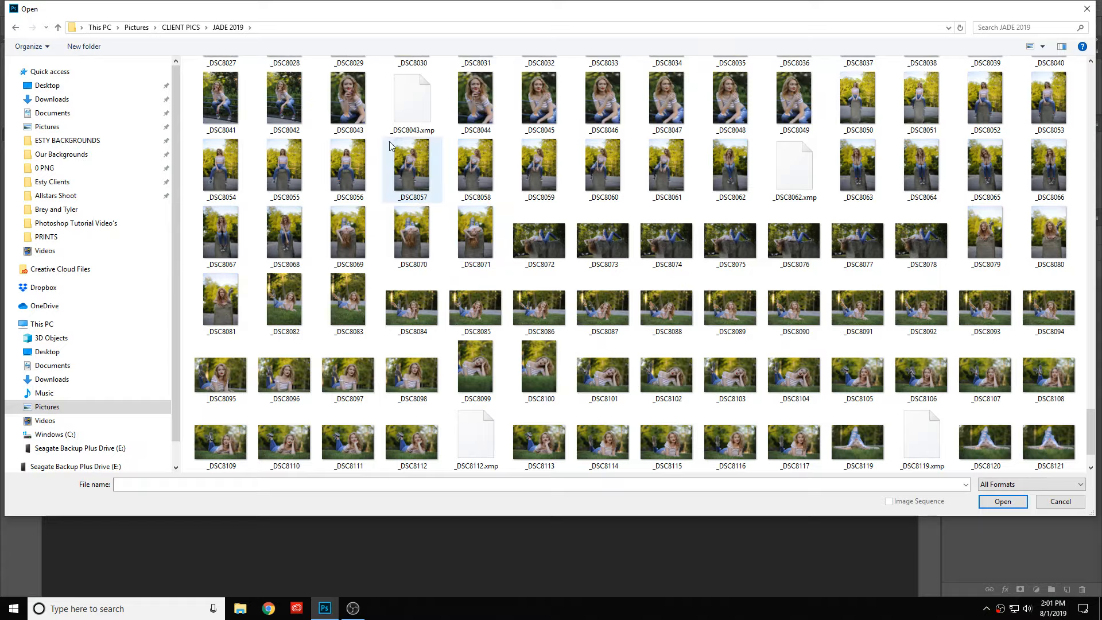
double_click(347, 97)
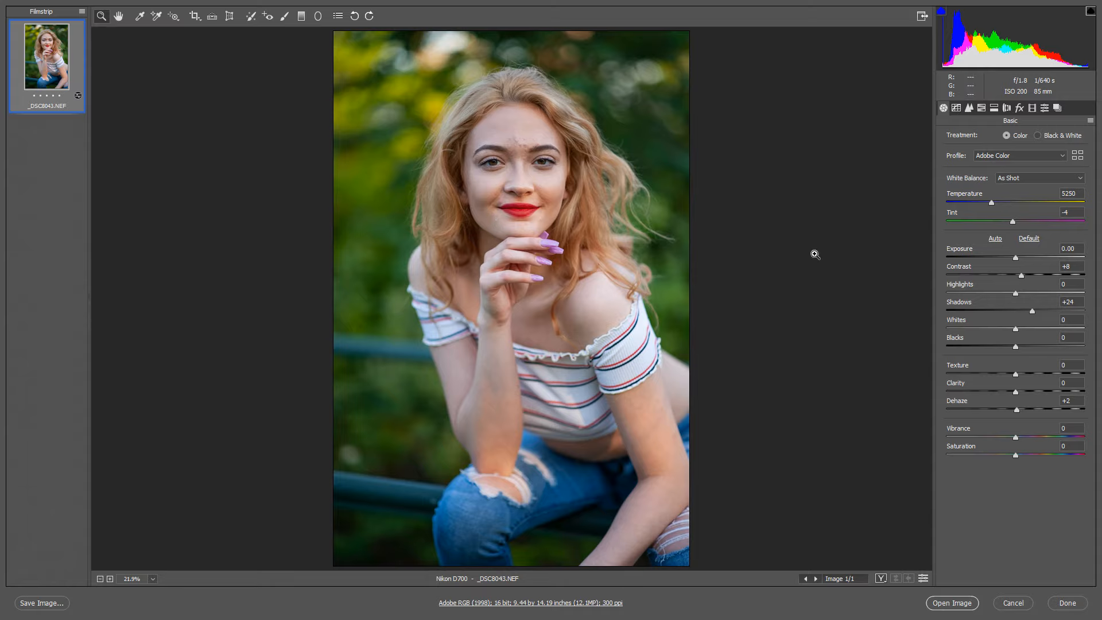
- Start the Radial Filter and reset its local correction settings
left_click(317, 17)
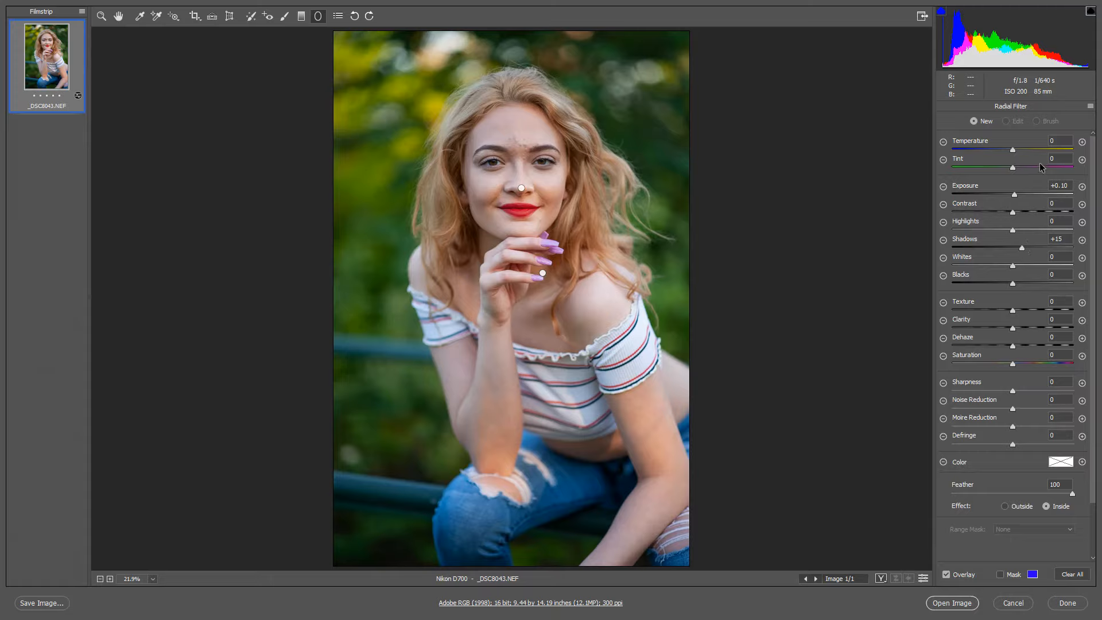
left_click(1091, 108)
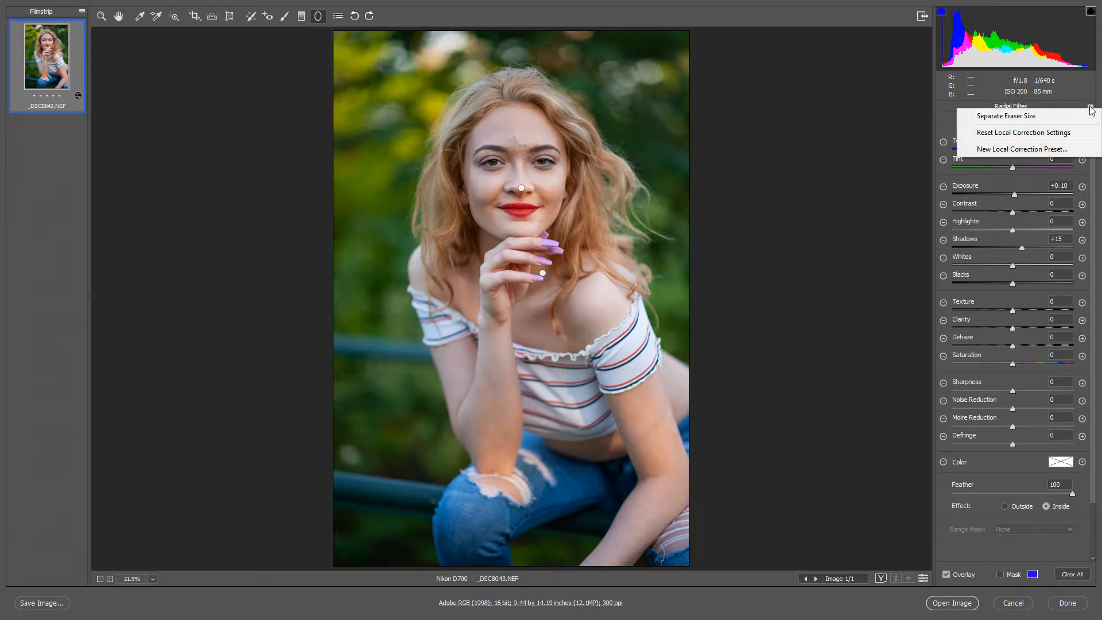
left_click(1006, 135)
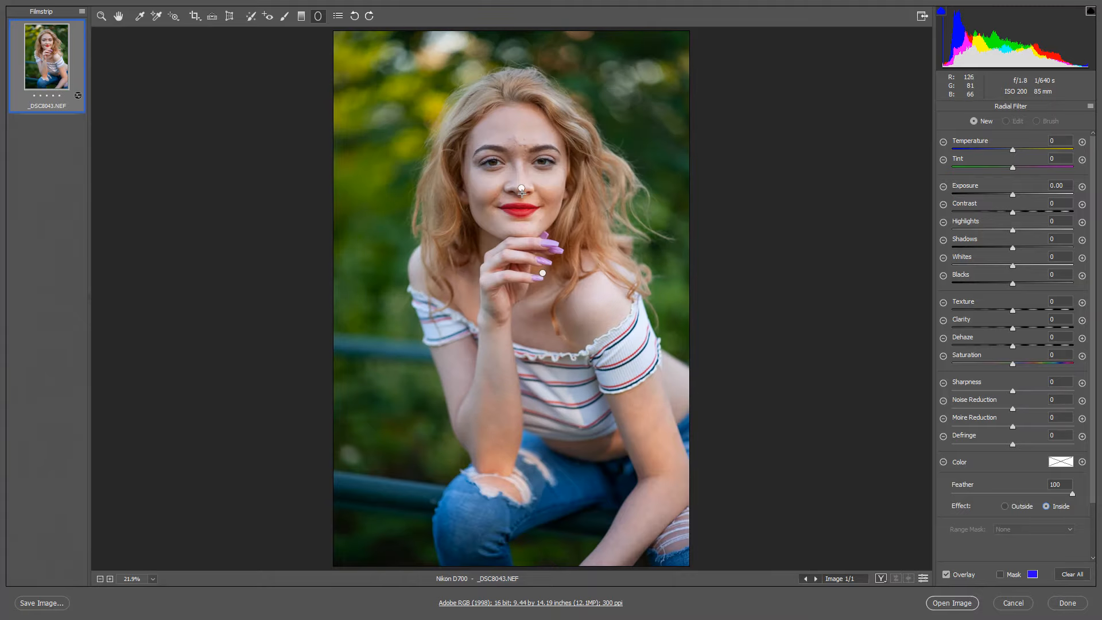
- Add a large radial filter around the woman's face and upper body with its Exposure set to +0.15
left_click_drag(524, 257, 705, 421)
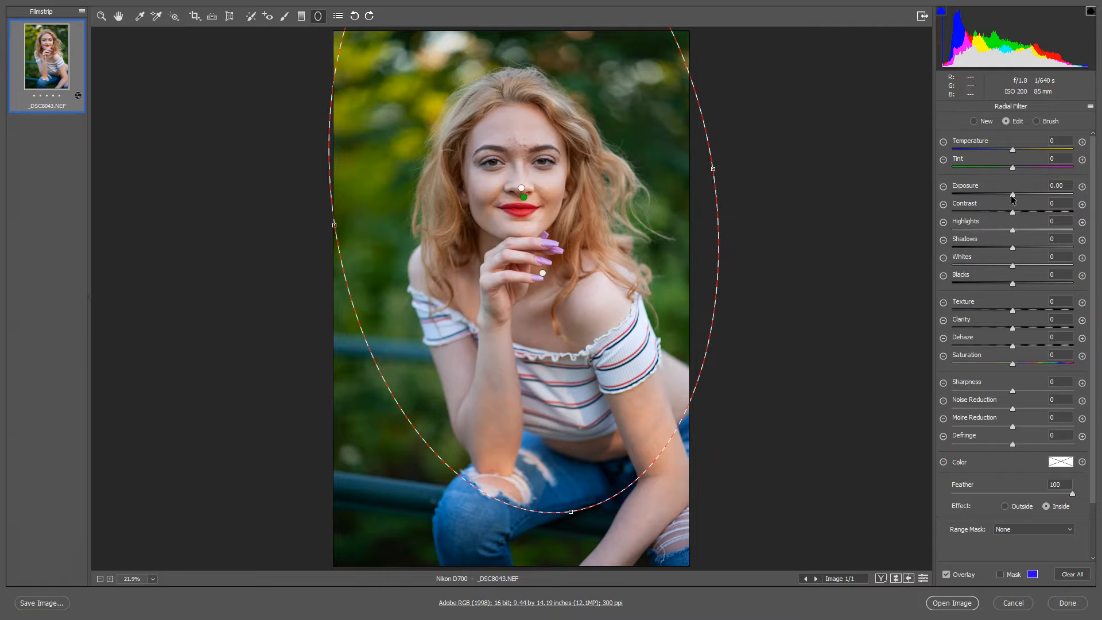
left_click_drag(1014, 196, 1016, 196)
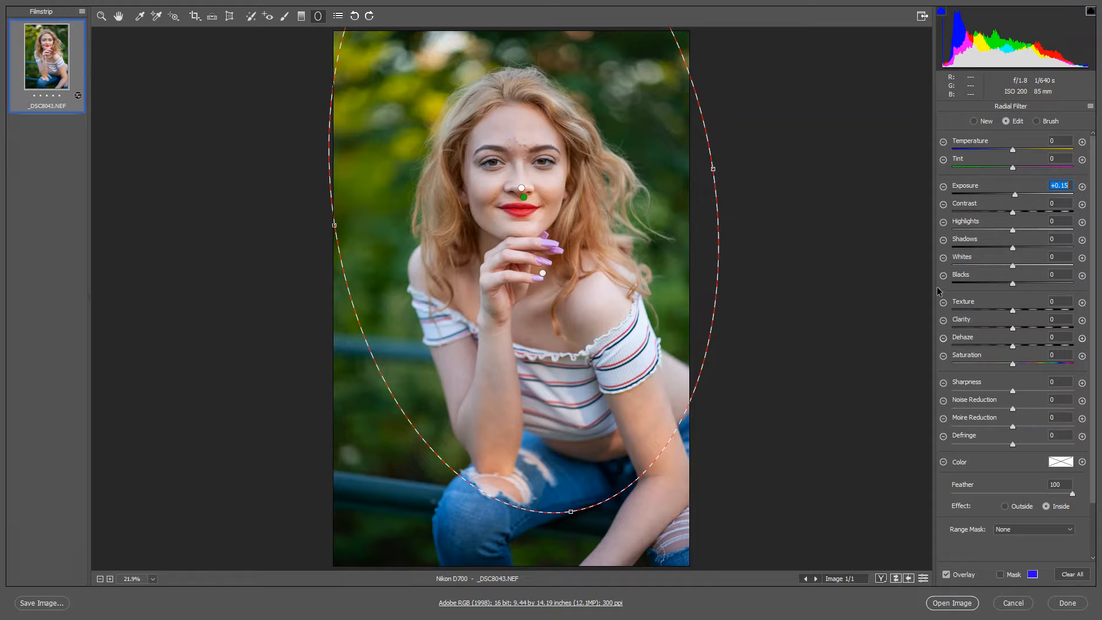
left_click(102, 19)
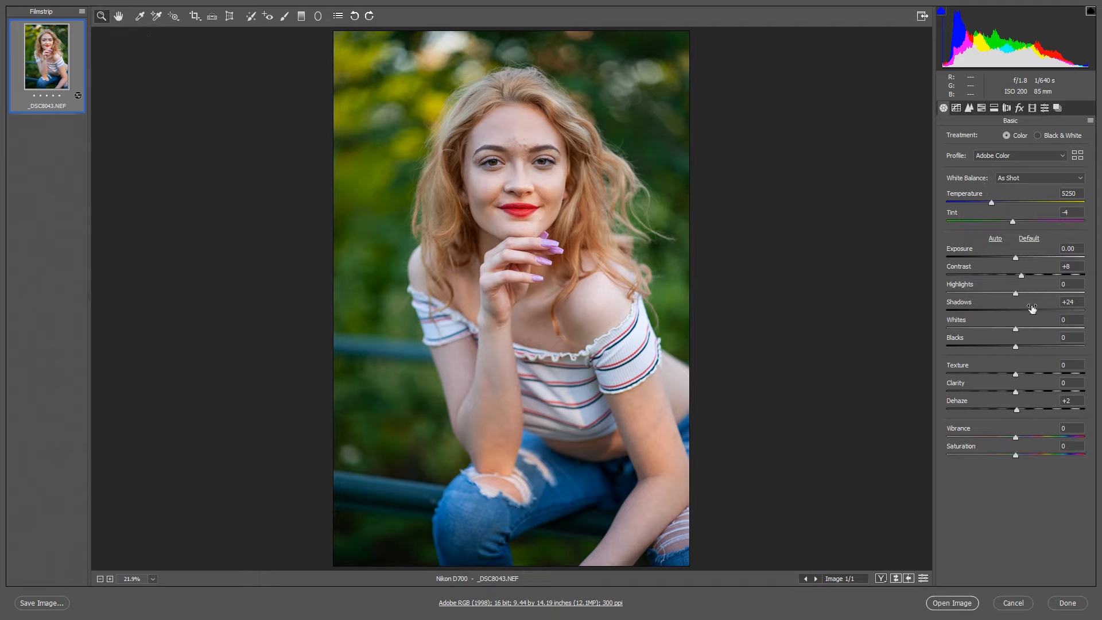
- Set the overall Exposure to +0.10 and open the raw image in Photoshop
left_click(1016, 260)
key("Up")
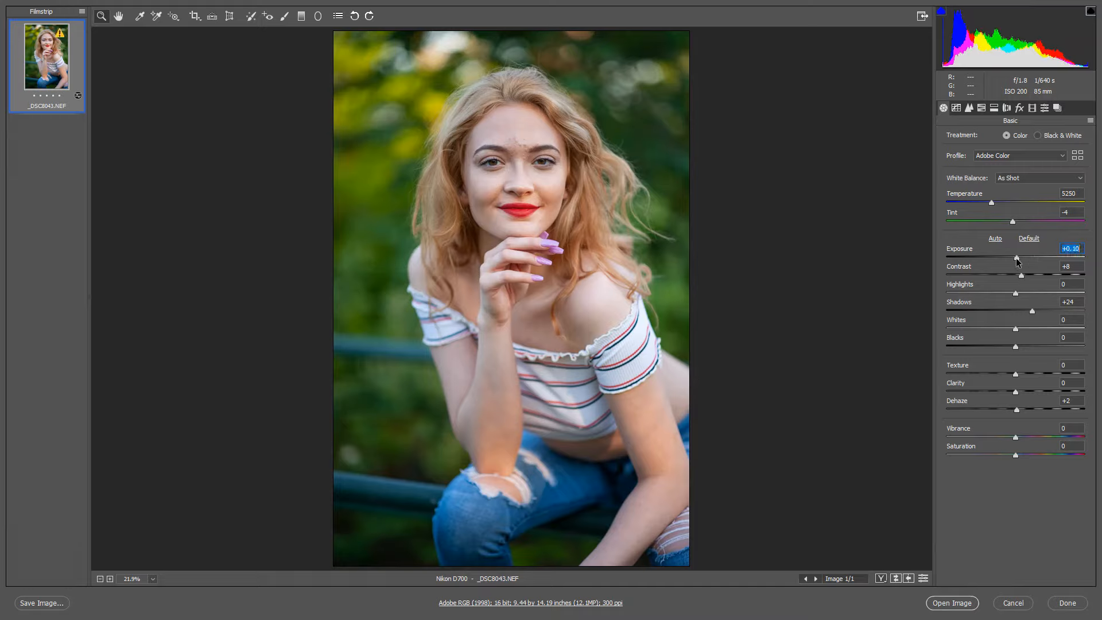
key("Up")
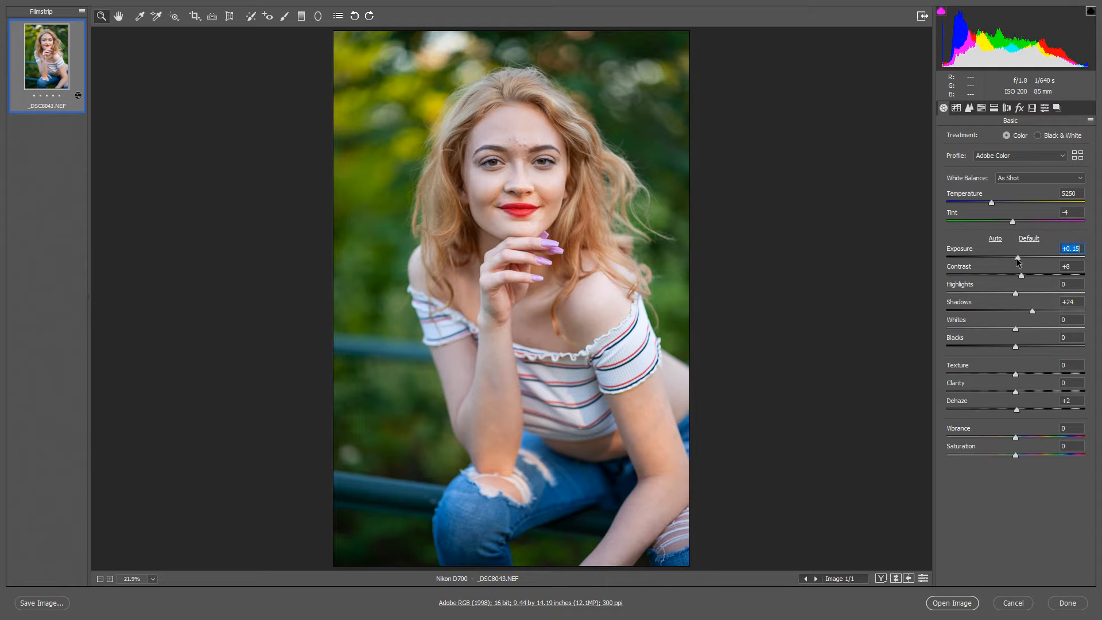
key("Down")
left_click(964, 604)
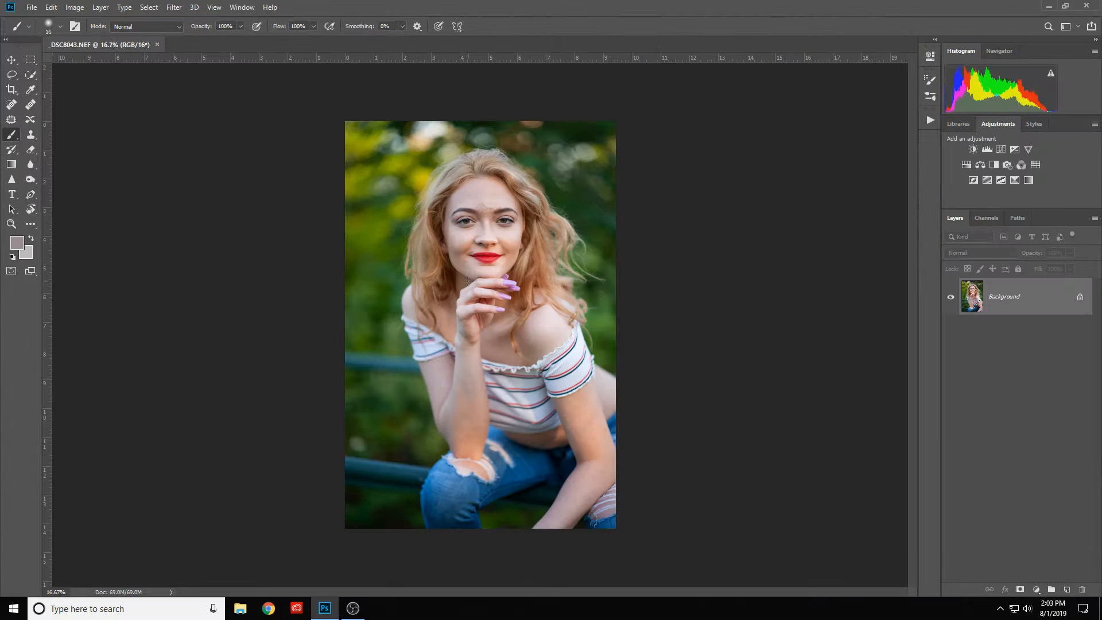
- Examine the skin texture and blemishes on the woman's forehead, cheeks and chin up close
scroll(464, 260, "up", 14)
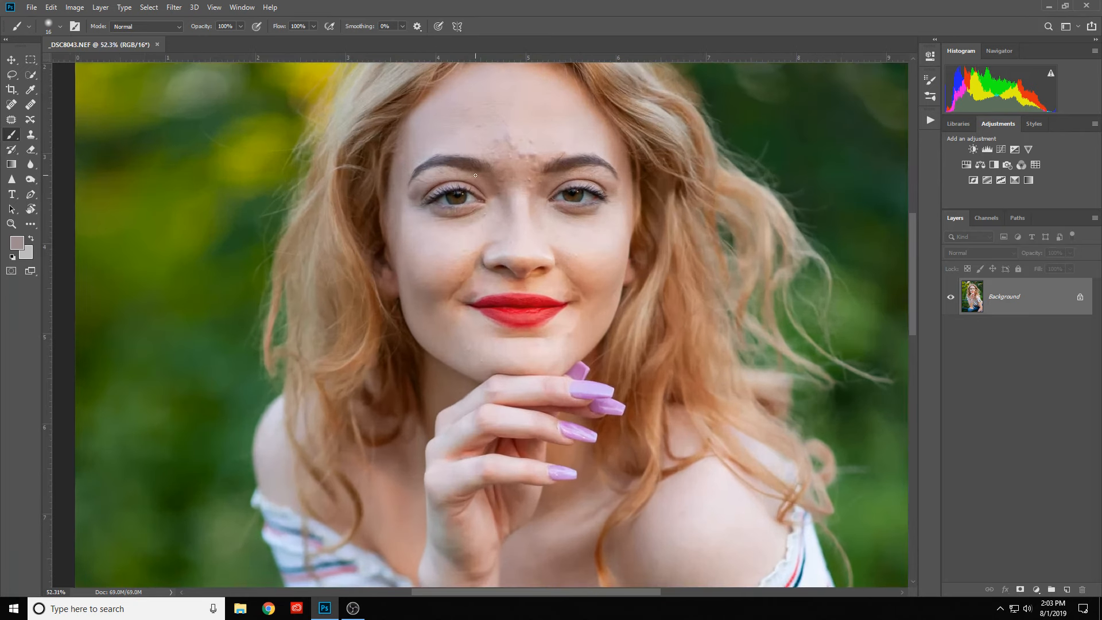
scroll(475, 175, "up", 6)
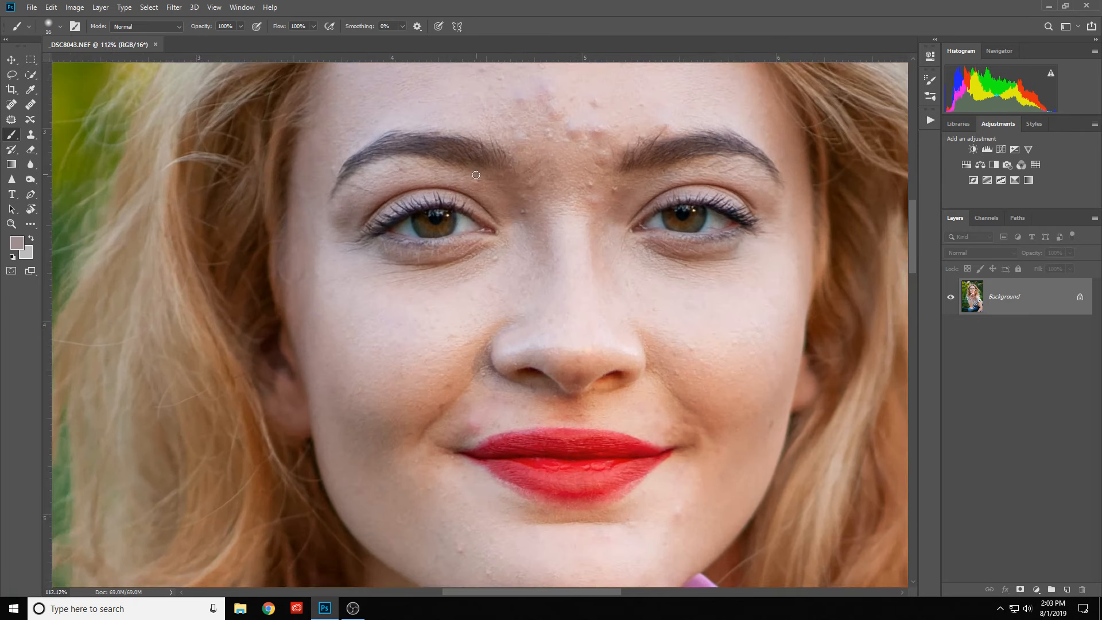
scroll(476, 175, "down", 8)
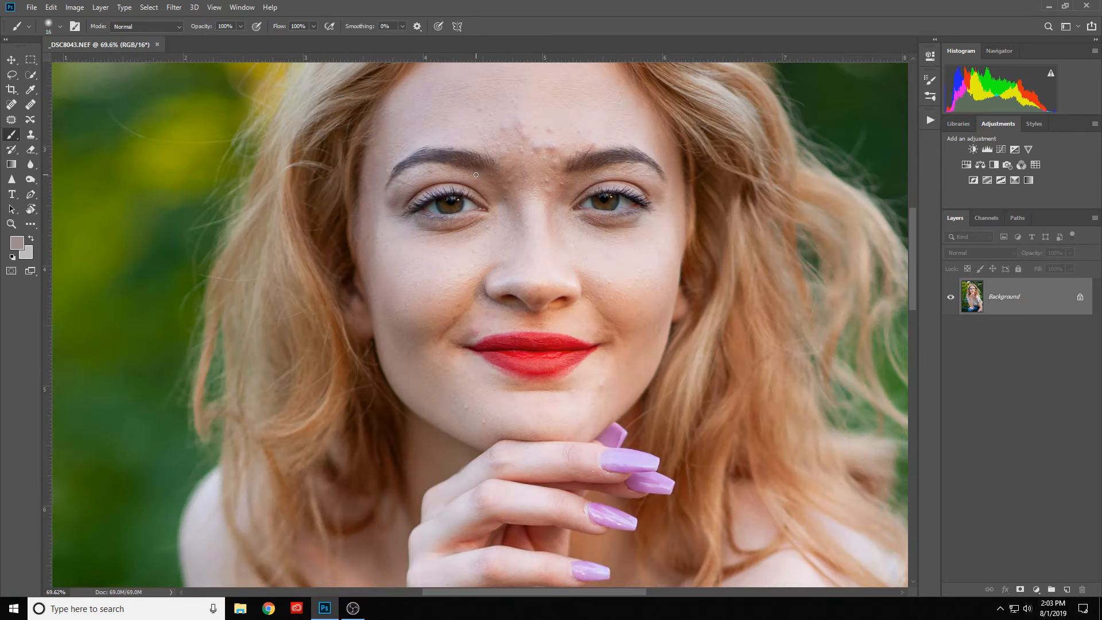
scroll(503, 208, "up", 7)
scroll(503, 208, "down", 3)
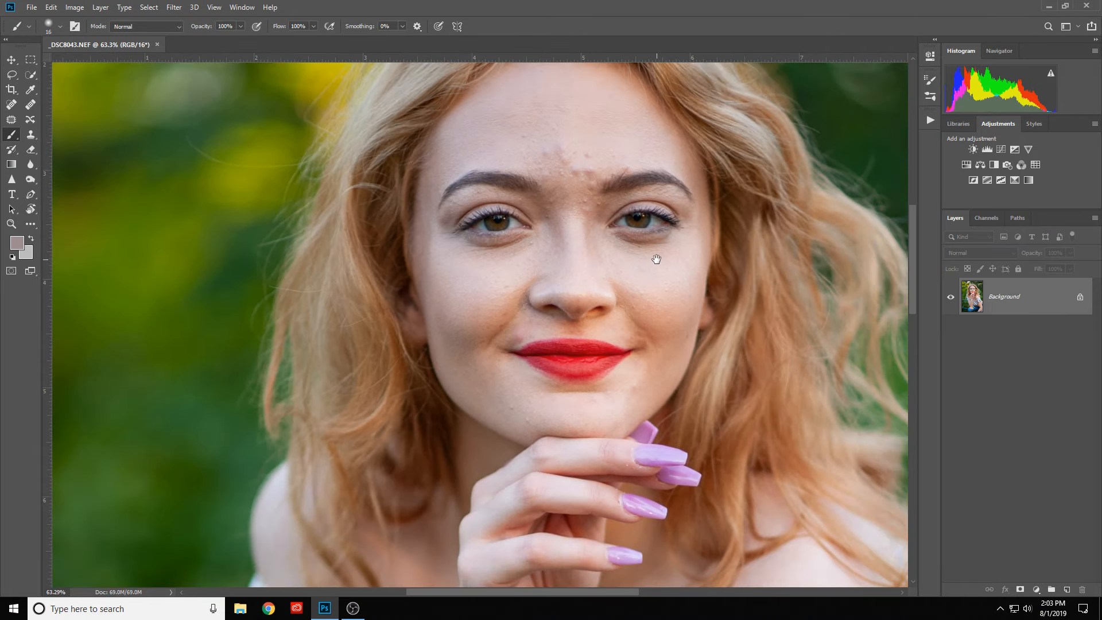
scroll(657, 256, "down", 1)
left_click_drag(657, 256, 585, 313)
scroll(552, 262, "up", 3)
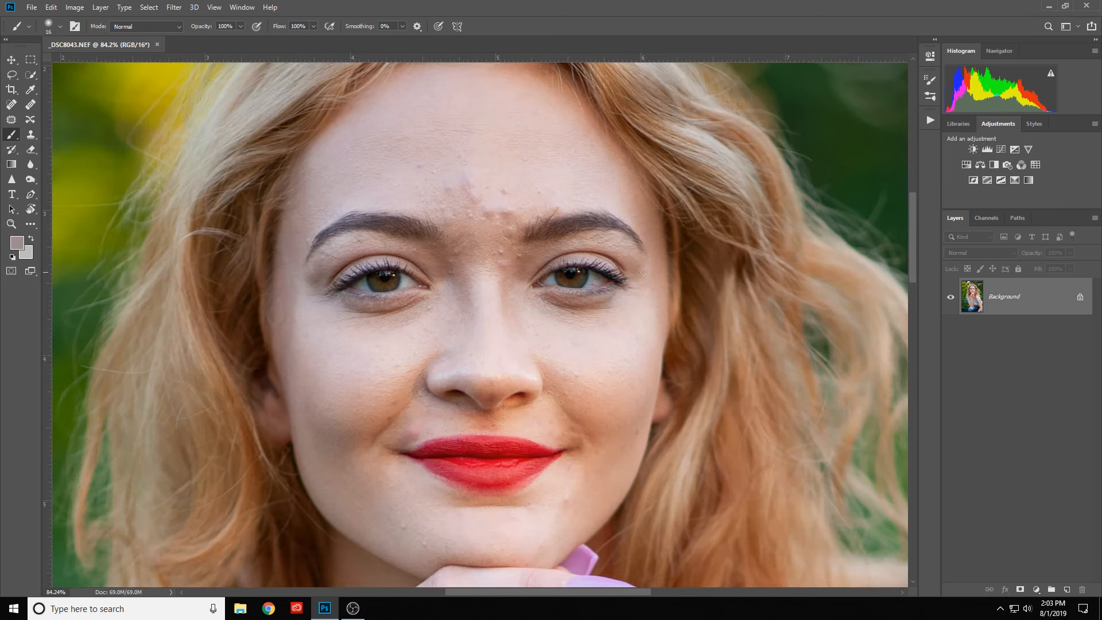
scroll(643, 272, "down", 5)
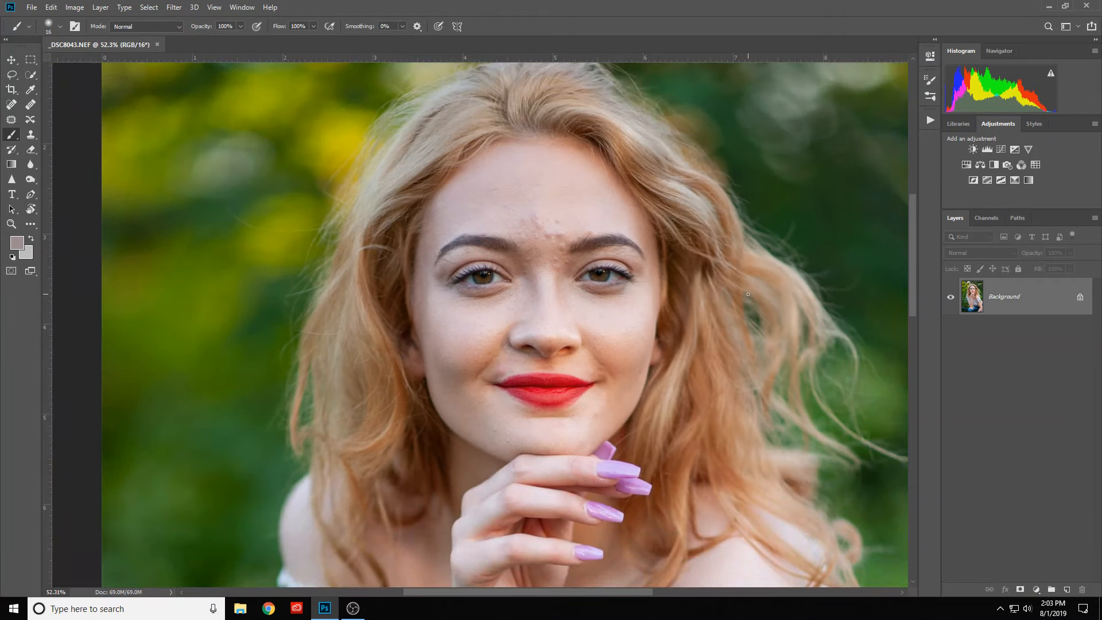
- Duplicate the Background layer and apply Smart Sharpen at Amount 380%, Radius 0.6 px, Reduce Noise 50%, removing Gaussian Blur
key("ctrl+j")
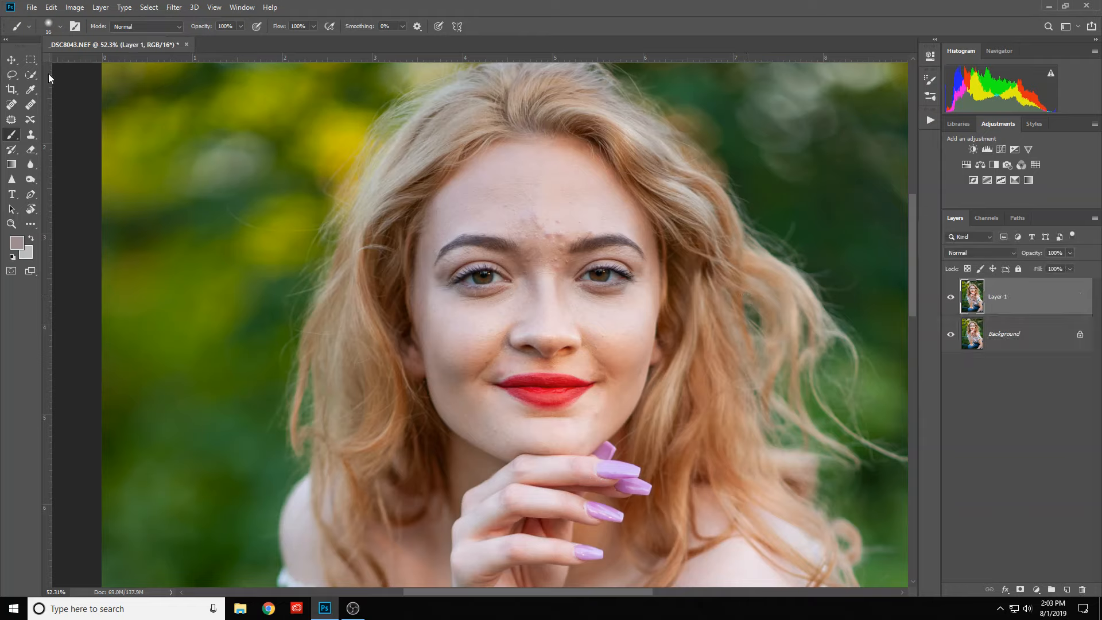
left_click(172, 8)
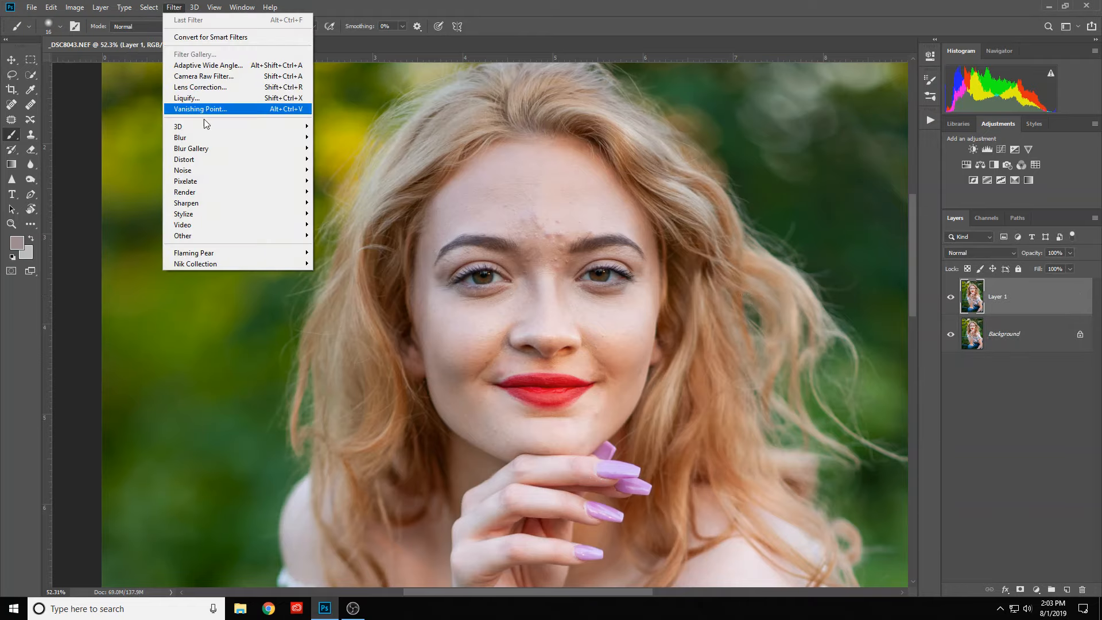
mouse_move(232, 206)
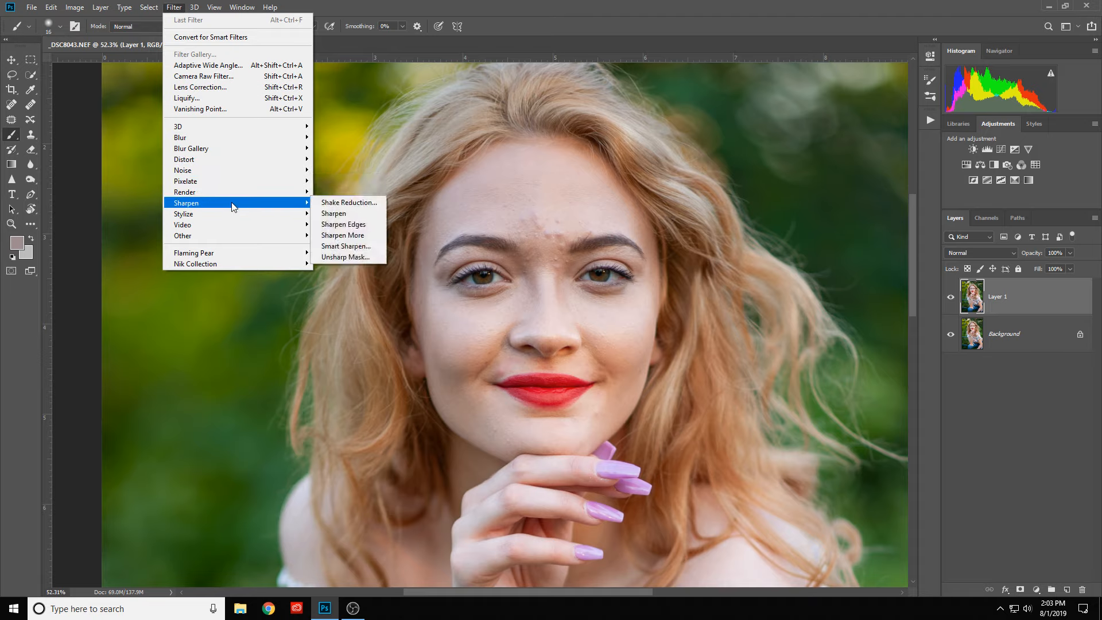
left_click(365, 248)
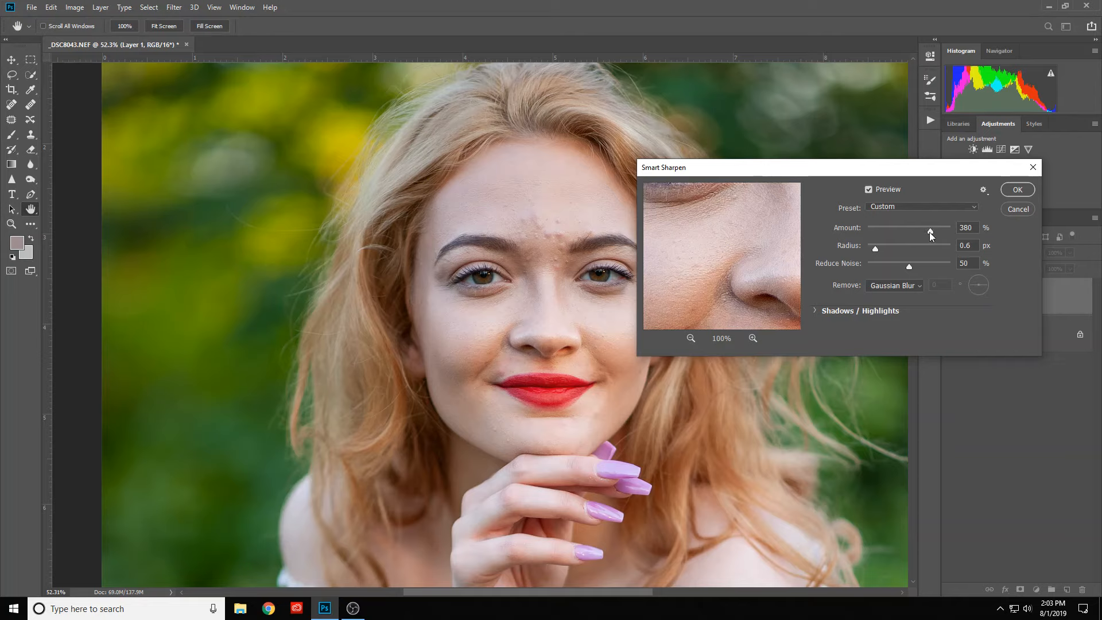
left_click(883, 287)
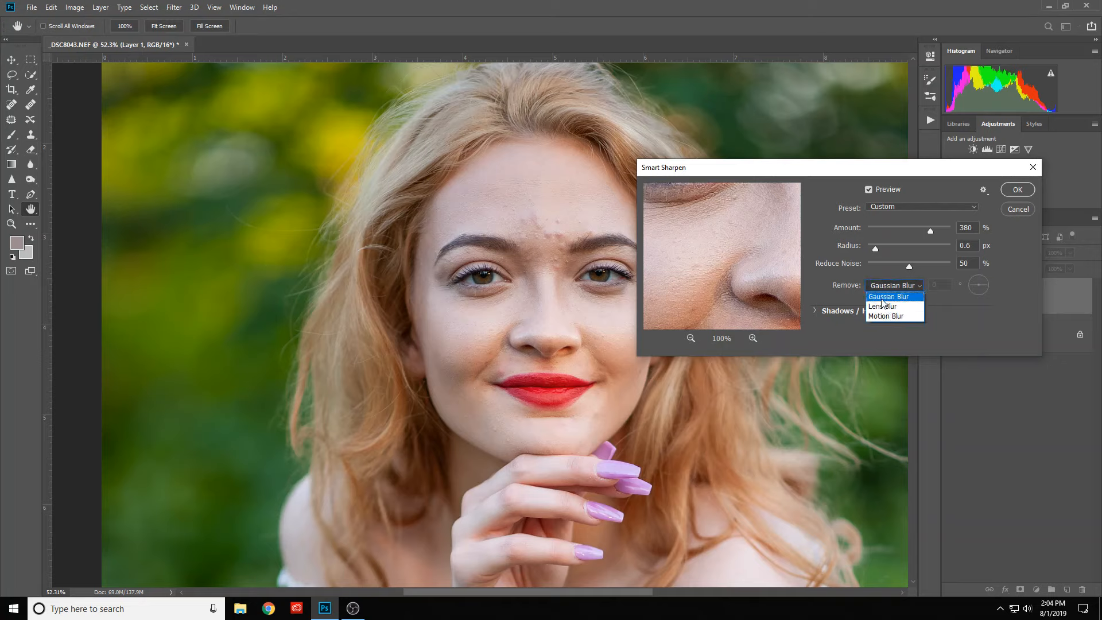
left_click(867, 287)
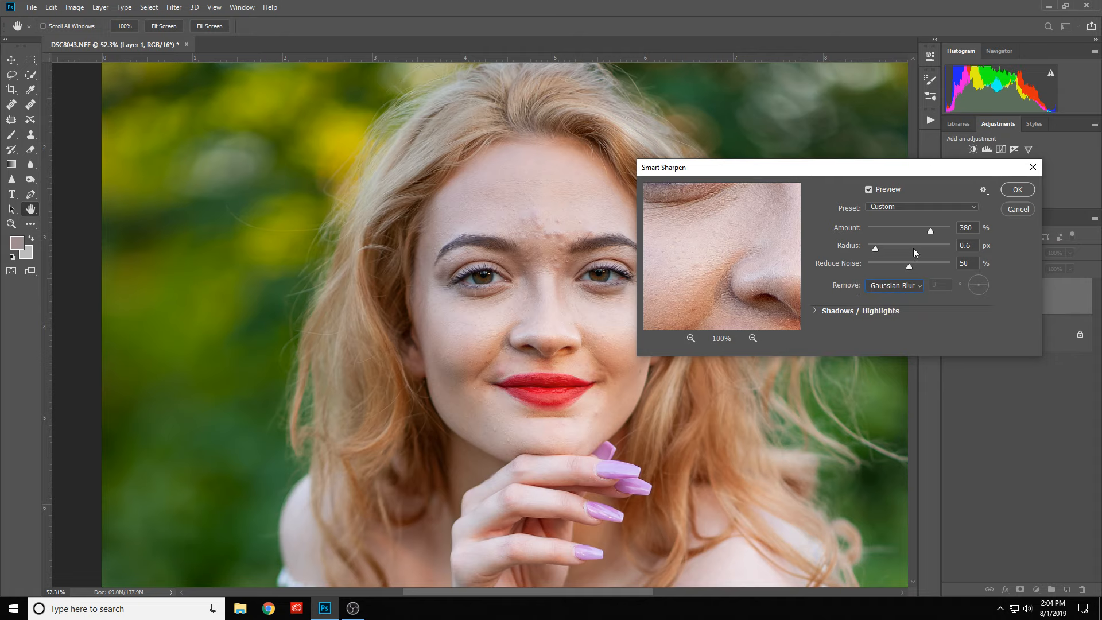
left_click(1017, 190)
key("b")
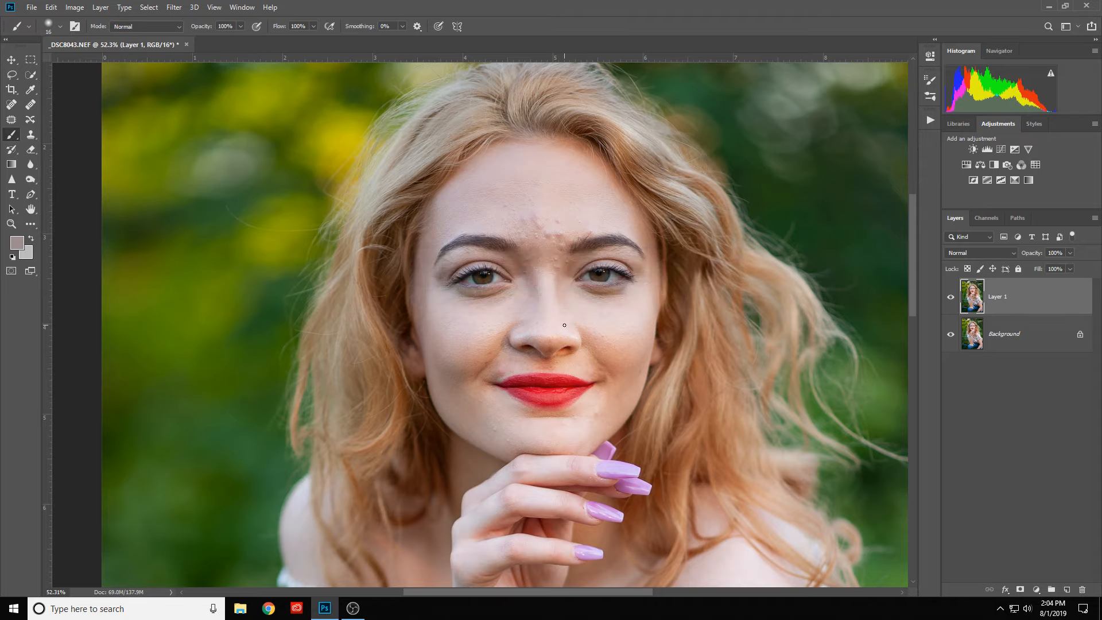
- Examine the sharpening on the eyes, eyebrows and facial skin at close and wider views
scroll(550, 307, "up", 5)
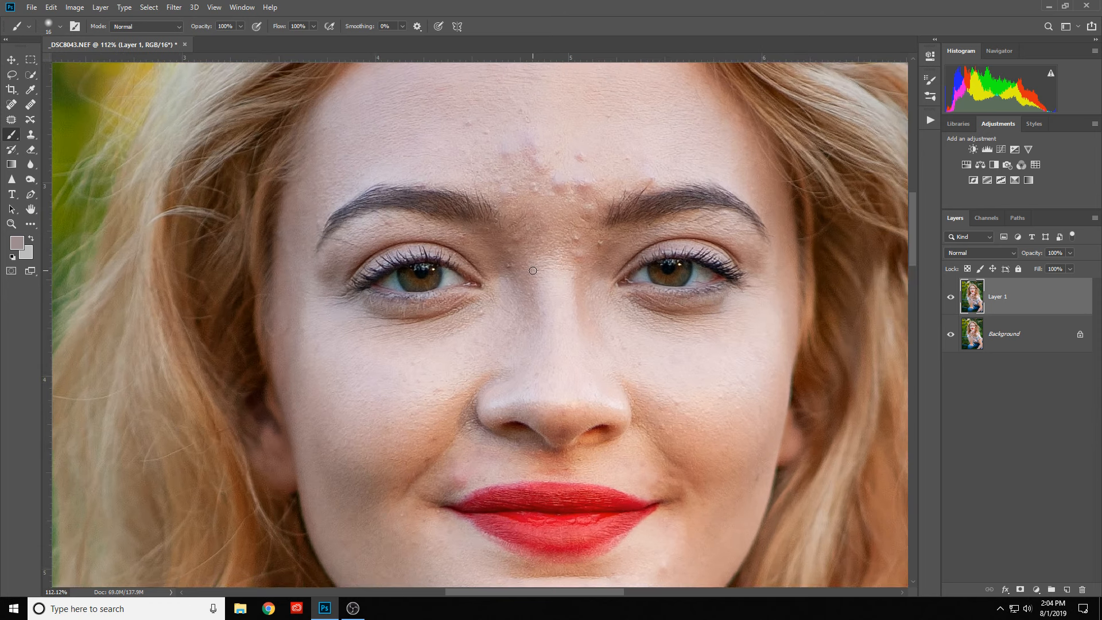
scroll(533, 271, "up", 1)
scroll(533, 270, "down", 1)
scroll(428, 276, "up", 3)
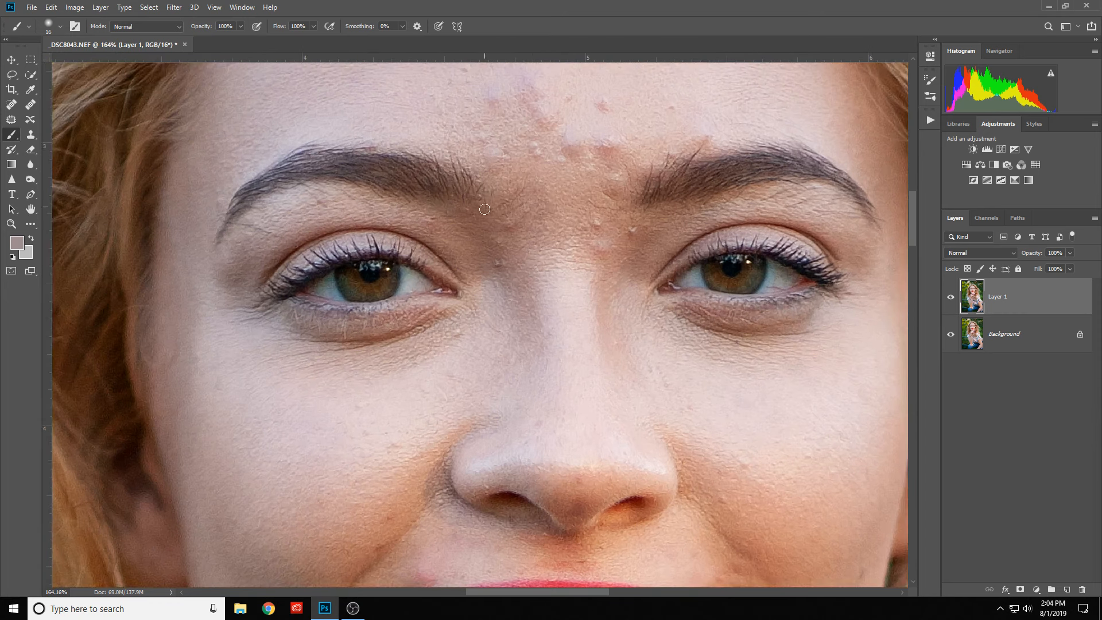
scroll(491, 218, "down", 4)
scroll(495, 222, "down", 1)
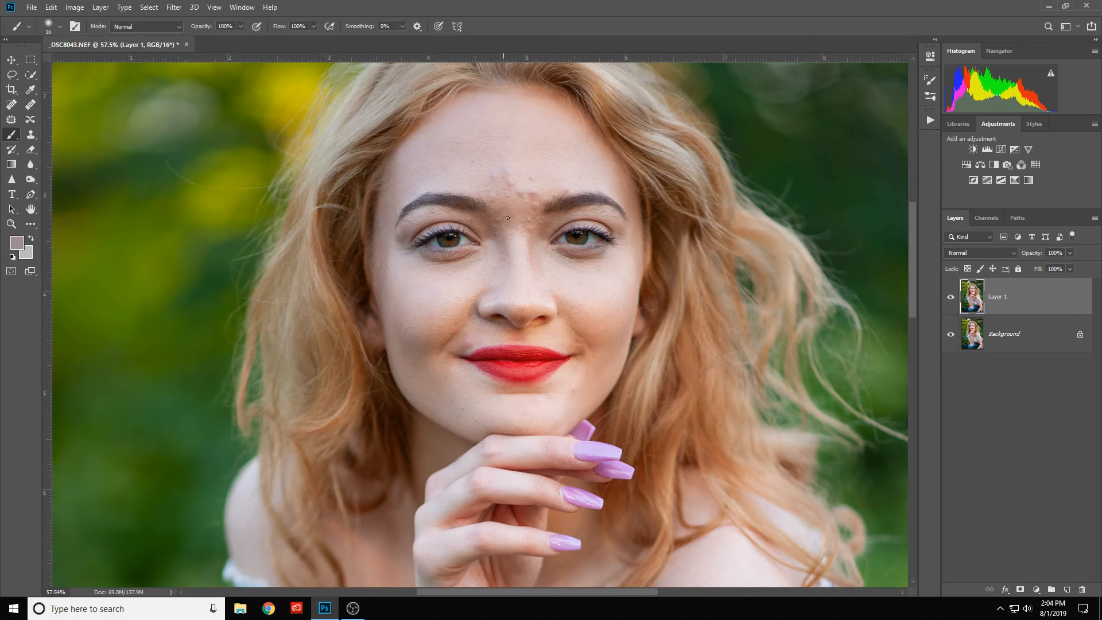
scroll(499, 218, "up", 1)
scroll(502, 214, "down", 1)
scroll(506, 209, "up", 1)
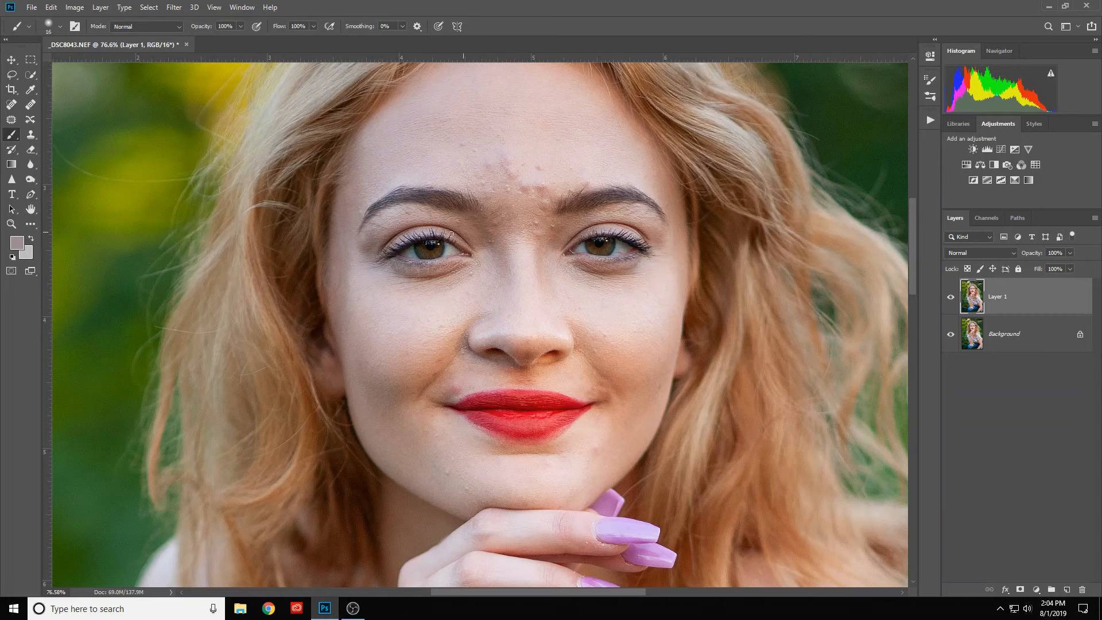
scroll(414, 238, "up", 3)
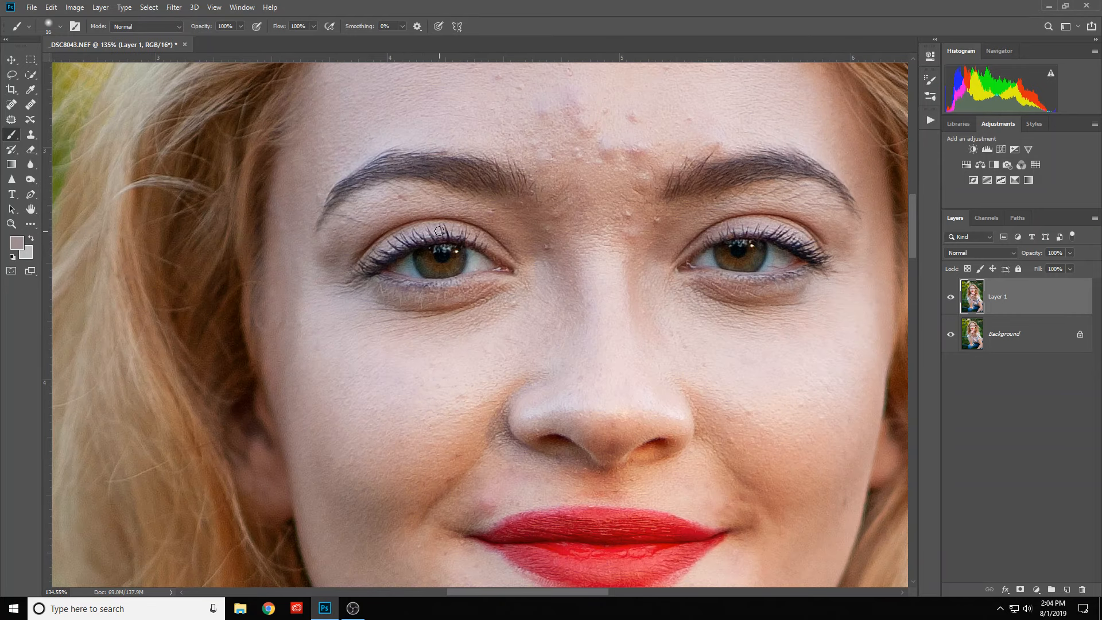
- Set the sharpened layer's blending mode to Darken
scroll(457, 236, "down", 3)
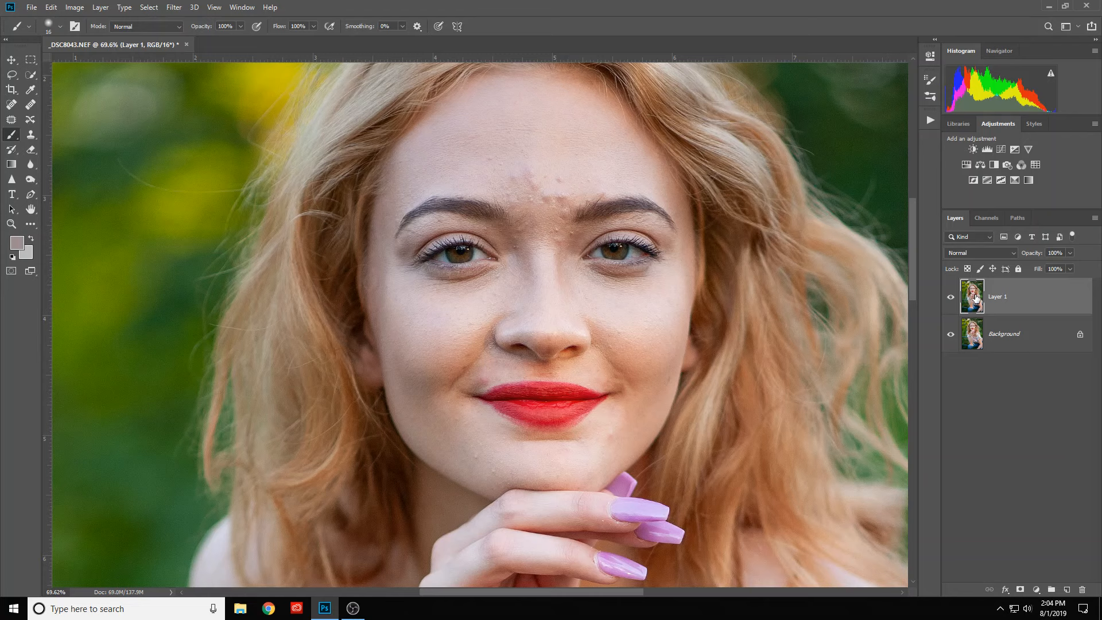
left_click(962, 254)
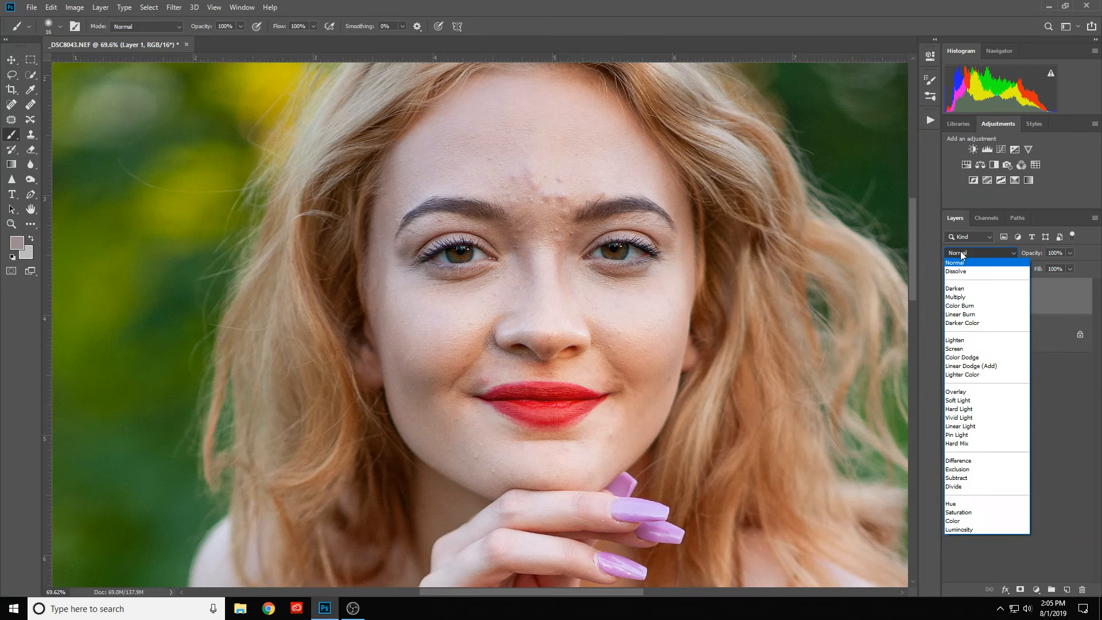
left_click(949, 290)
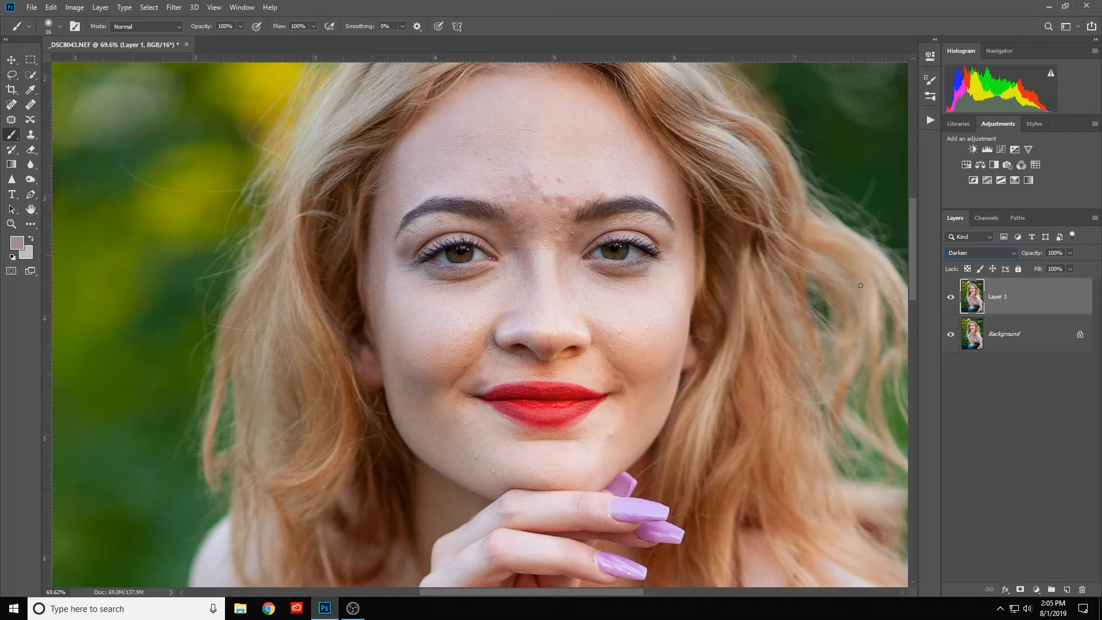
- Compare the portrait with and without the Darken-blended sharpening layer, examining the eyes, brows and skin at several magnifications
left_click(952, 298)
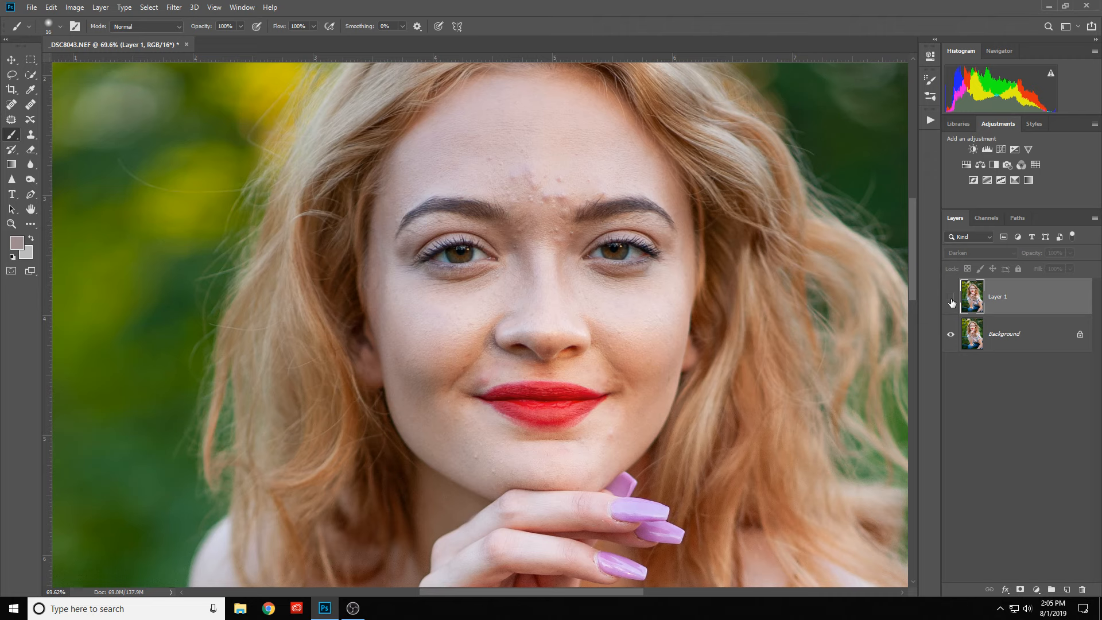
left_click(952, 298)
left_click(952, 298)
left_click(951, 298)
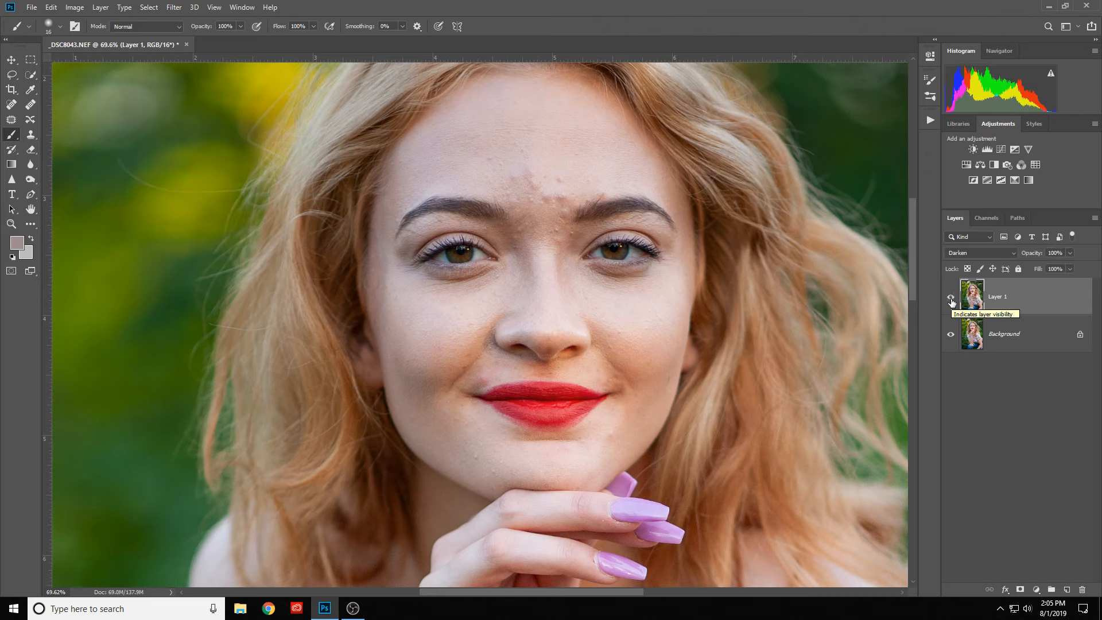
left_click(951, 298)
scroll(670, 277, "up", 2)
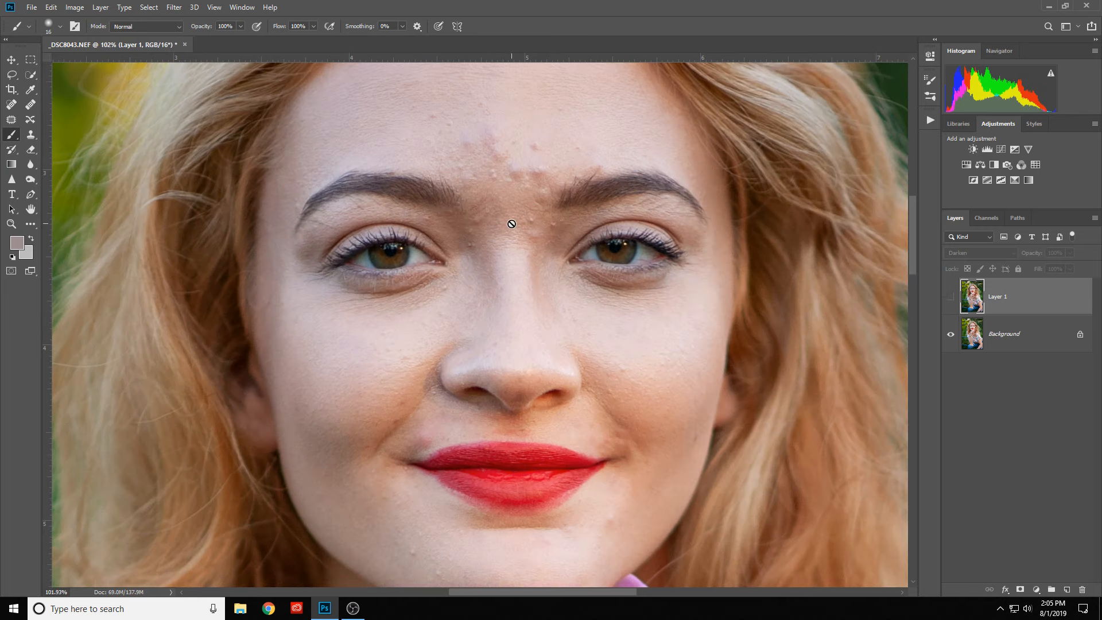
left_click(952, 301)
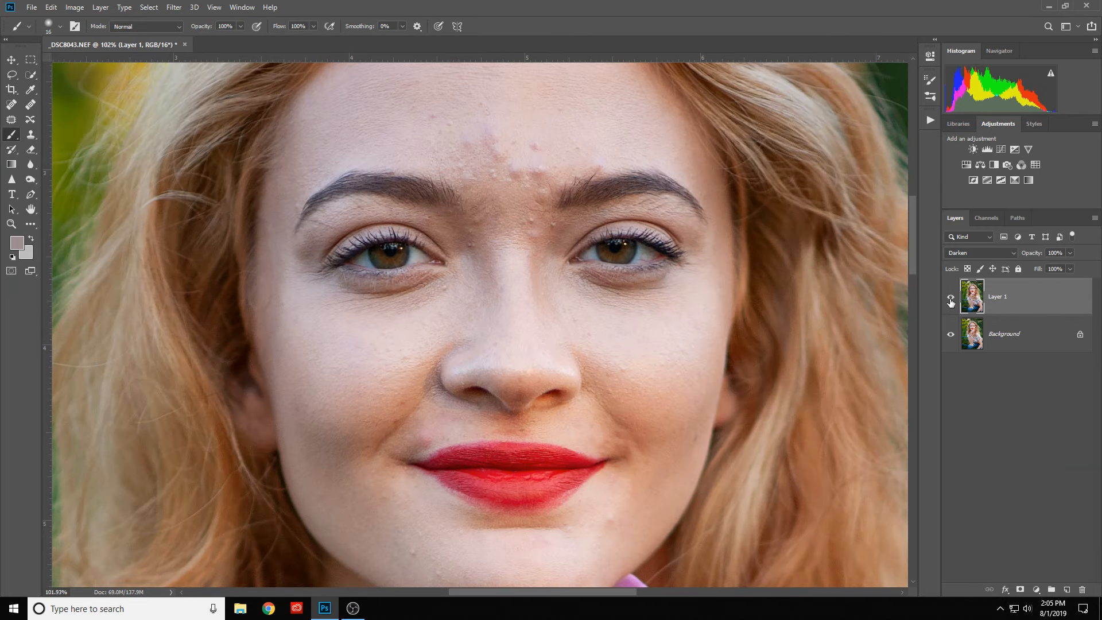
left_click(951, 298)
left_click(951, 299)
left_click(951, 299)
left_click(951, 298)
scroll(612, 252, "up", 1)
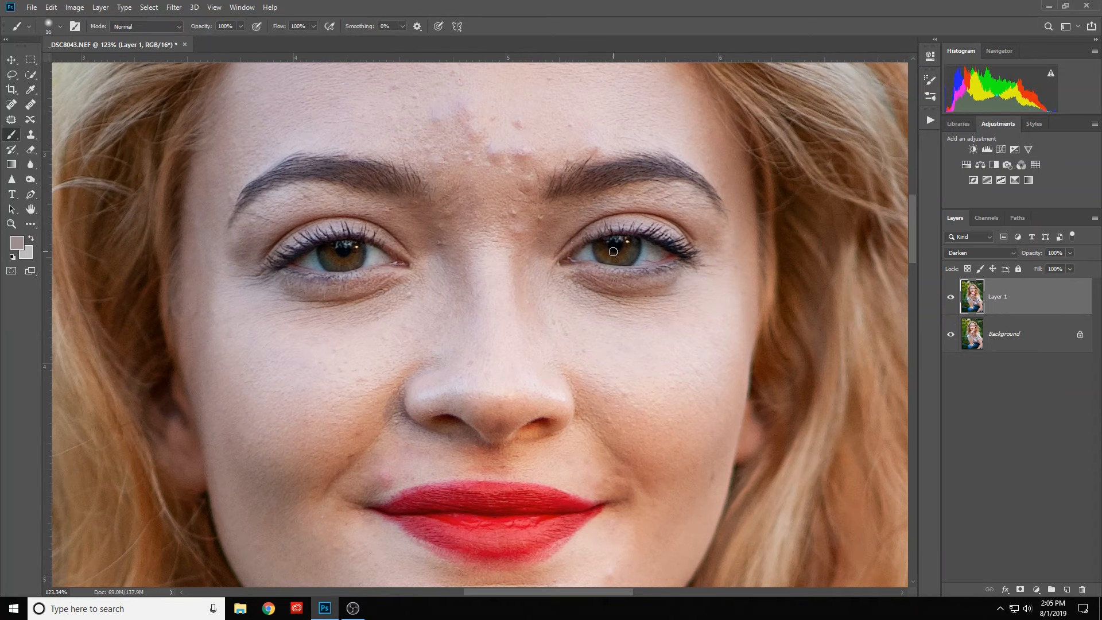
scroll(636, 252, "down", 4)
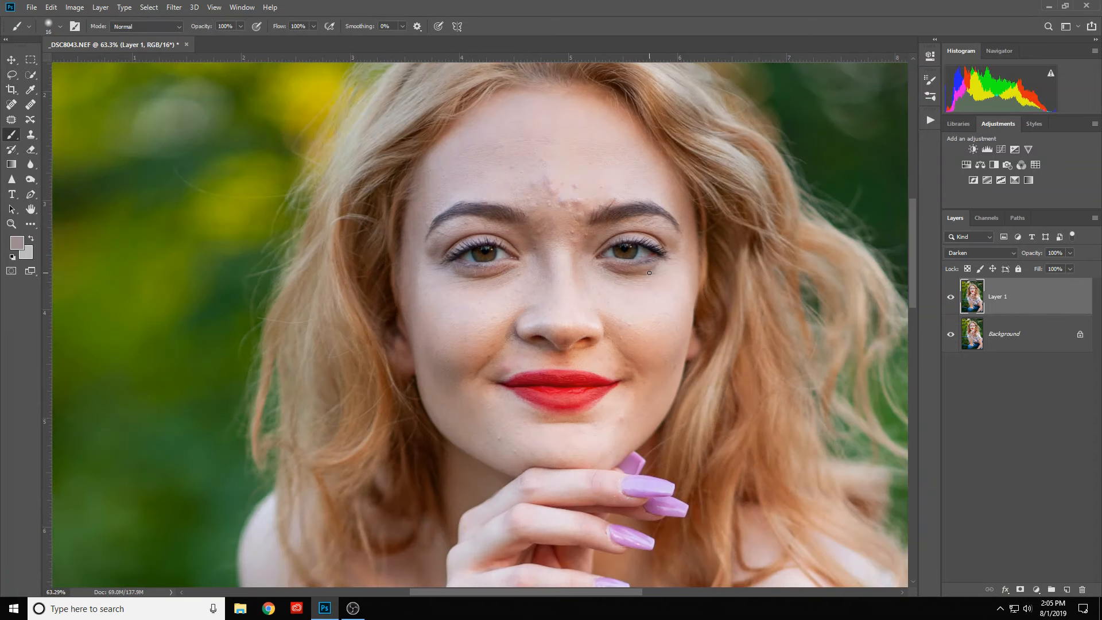
scroll(636, 265, "up", 1)
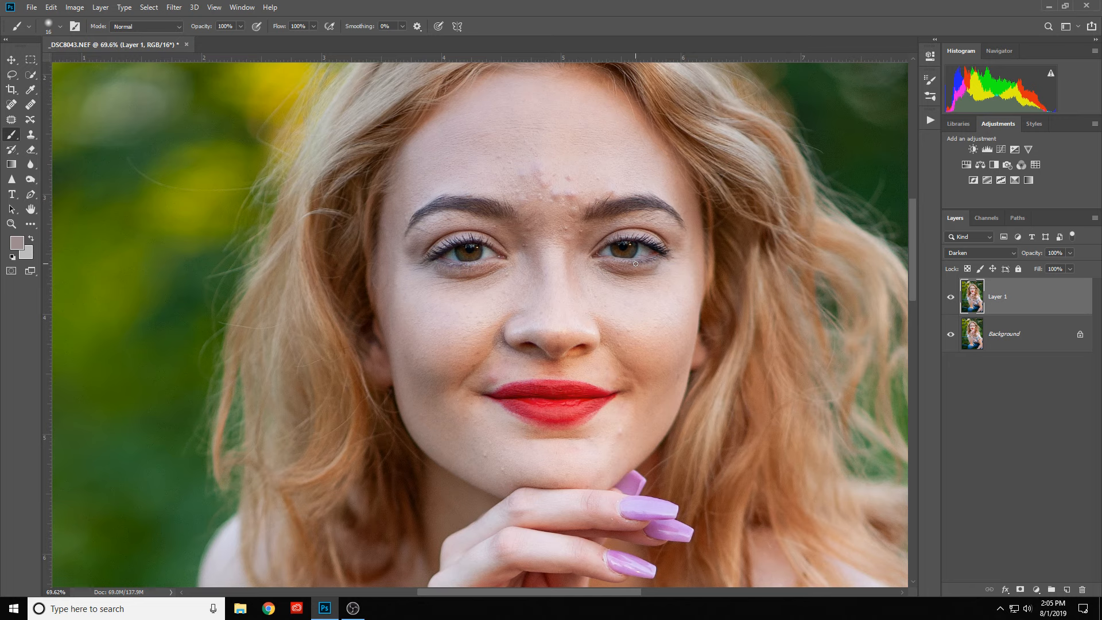
- Add a black layer mask to Layer 1 to hide the sharpening across the whole image
scroll(434, 247, "up", 1)
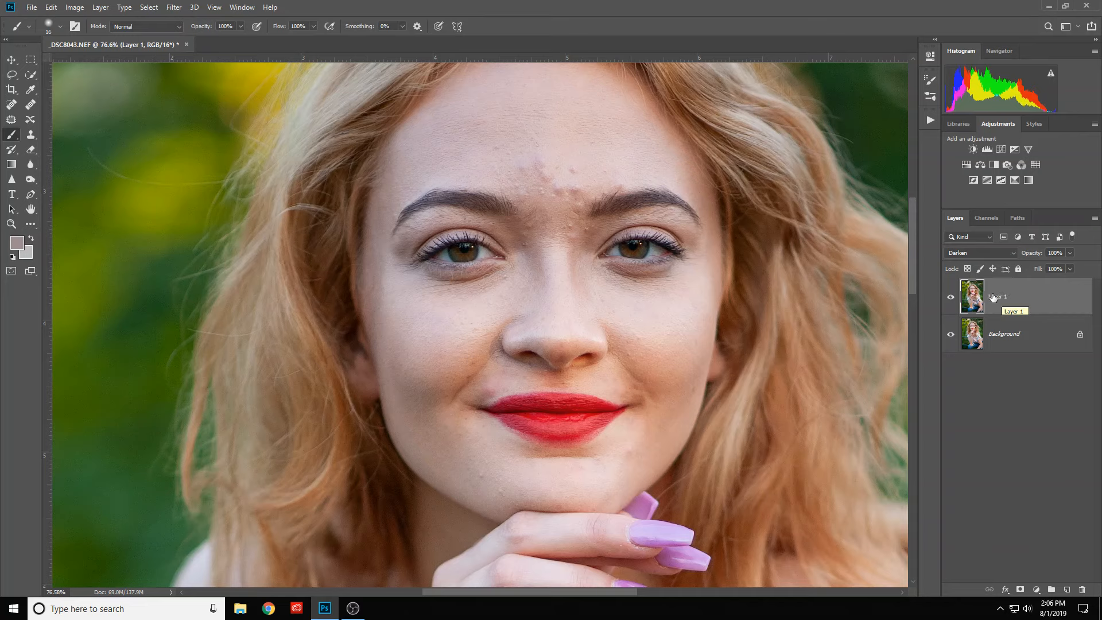
left_click(1021, 591, "alt")
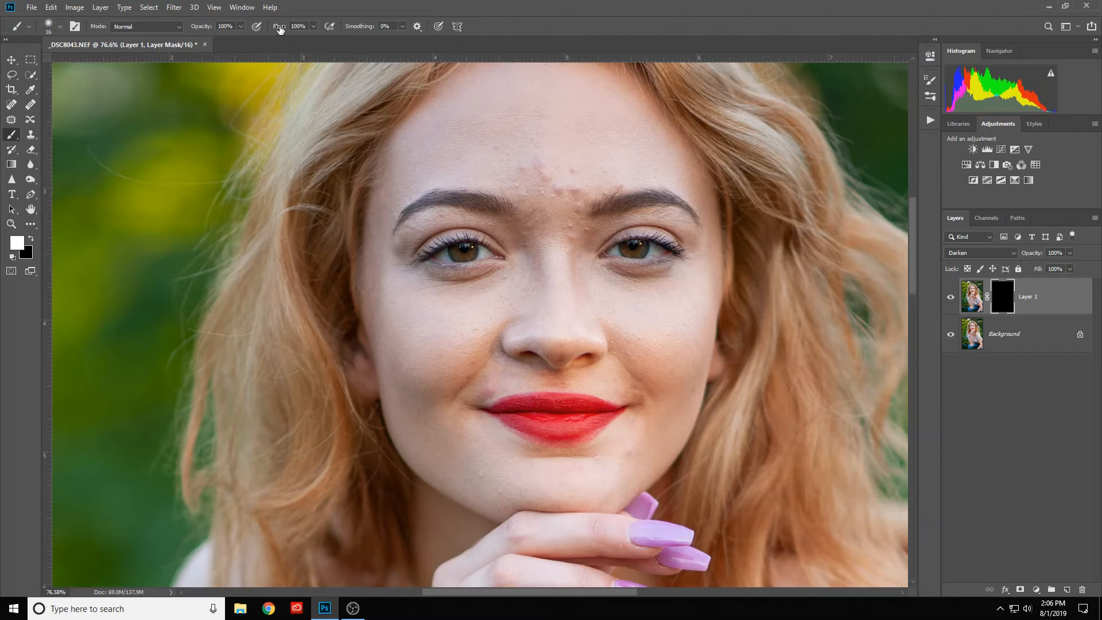
left_click_drag(279, 30, 306, 30)
left_click(314, 27)
left_click(314, 26)
left_click(229, 26)
key("Return")
- Set the white brush to 61% flow, 32 px diameter and 0% hardness for painting on Layer 1's mask
scroll(495, 246, "up", 2)
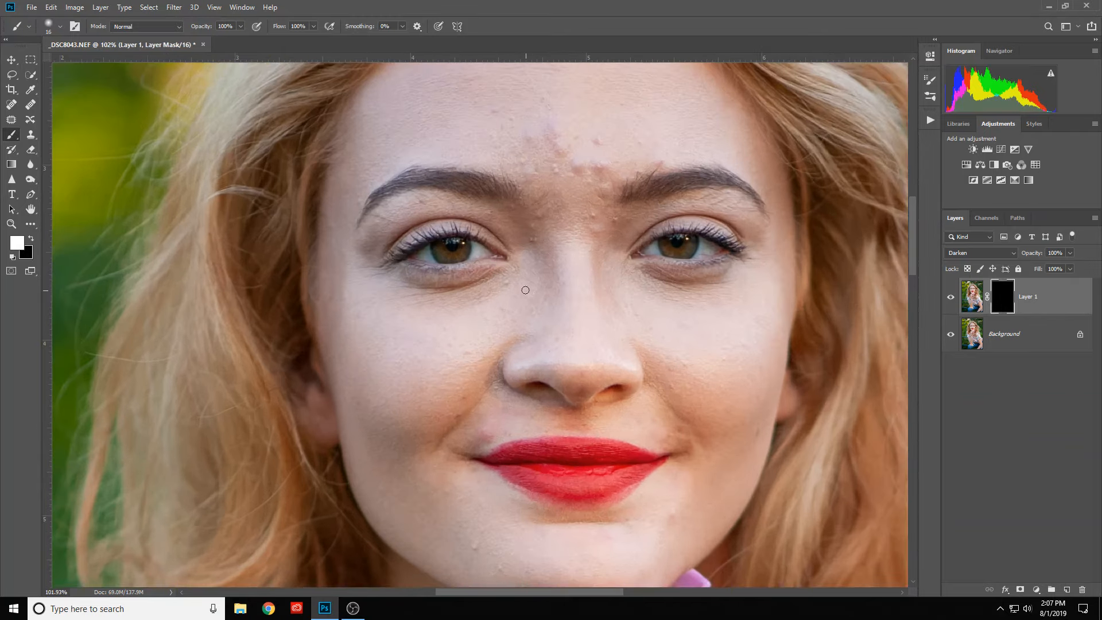
scroll(488, 246, "up", 1)
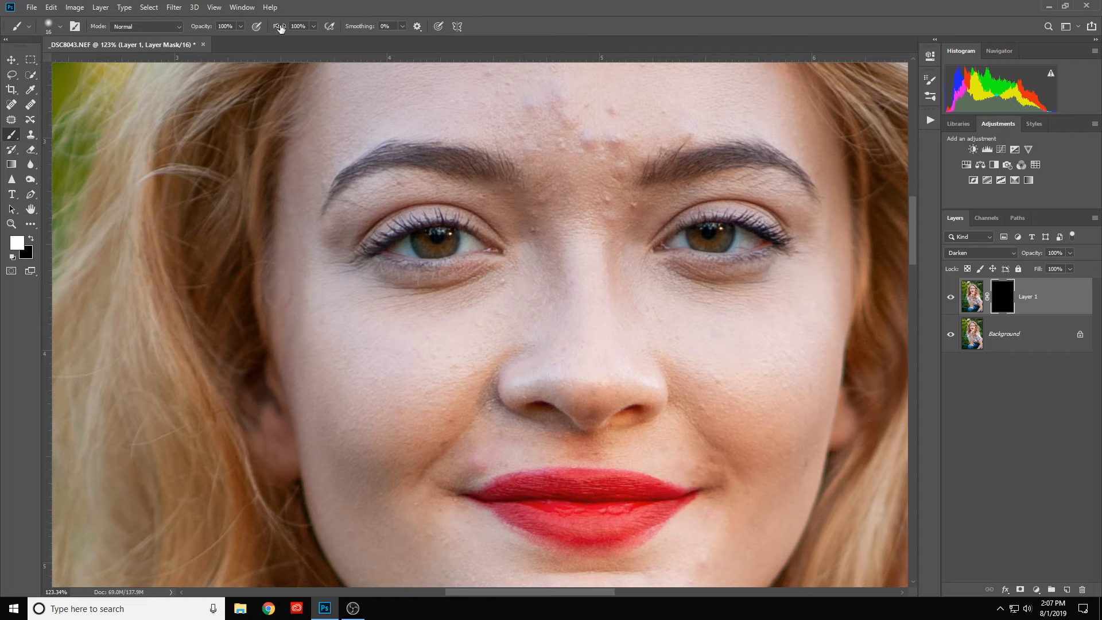
left_click_drag(279, 27, 258, 38)
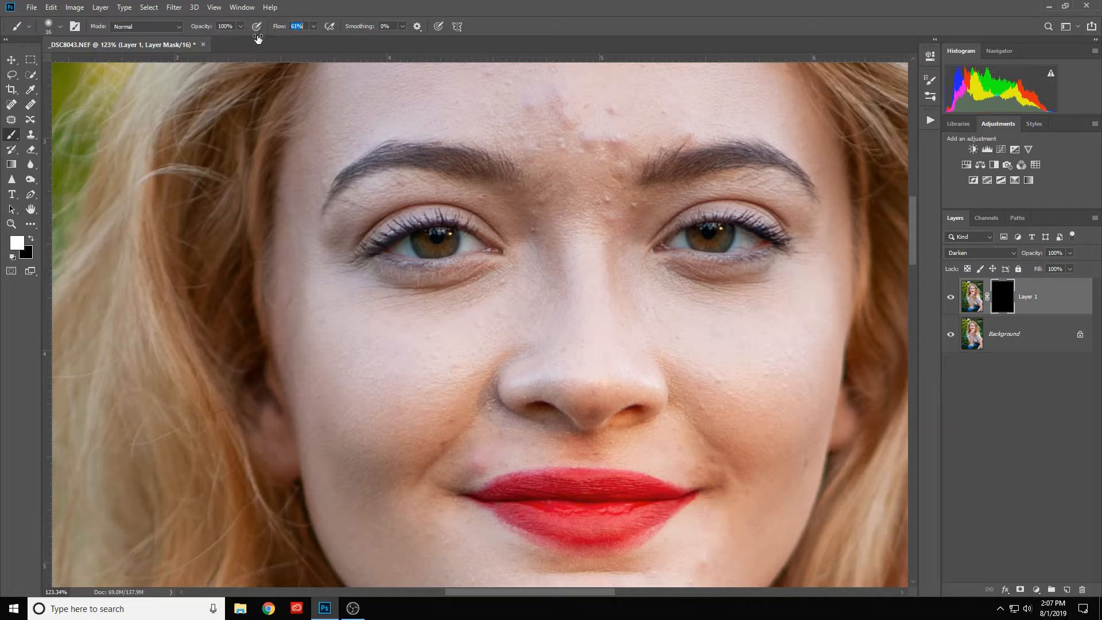
right_click(428, 216, "alt")
right_click(394, 335, "alt")
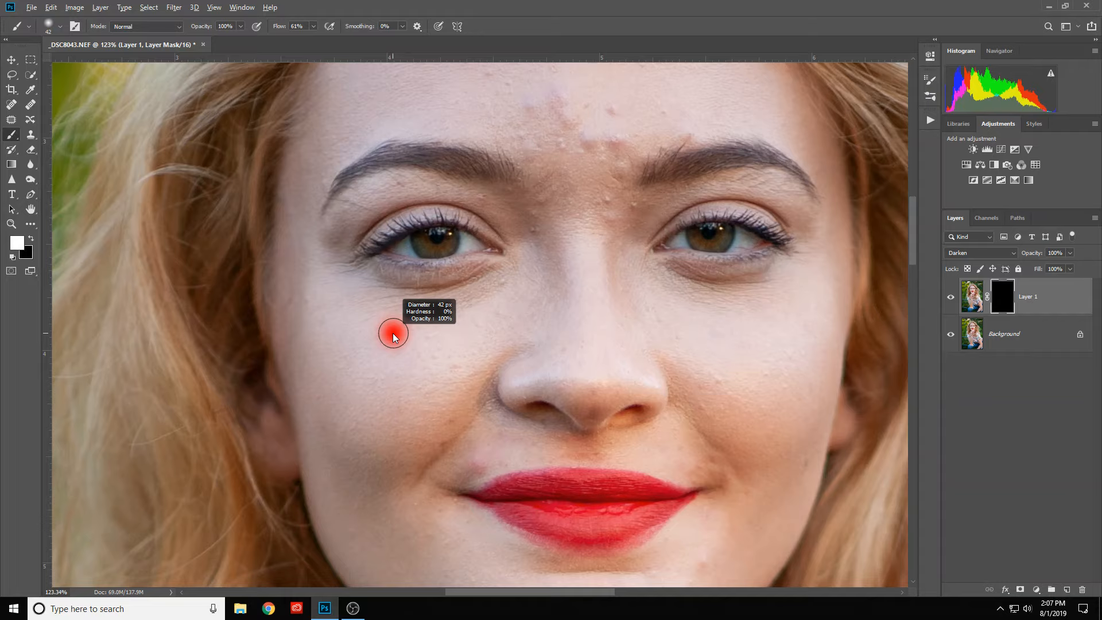
mouse_move(383, 220)
left_mouse_down()
mouse_move(398, 501)
mouse_move(391, 231)
mouse_move(386, 470)
mouse_move(384, 250)
left_mouse_up()
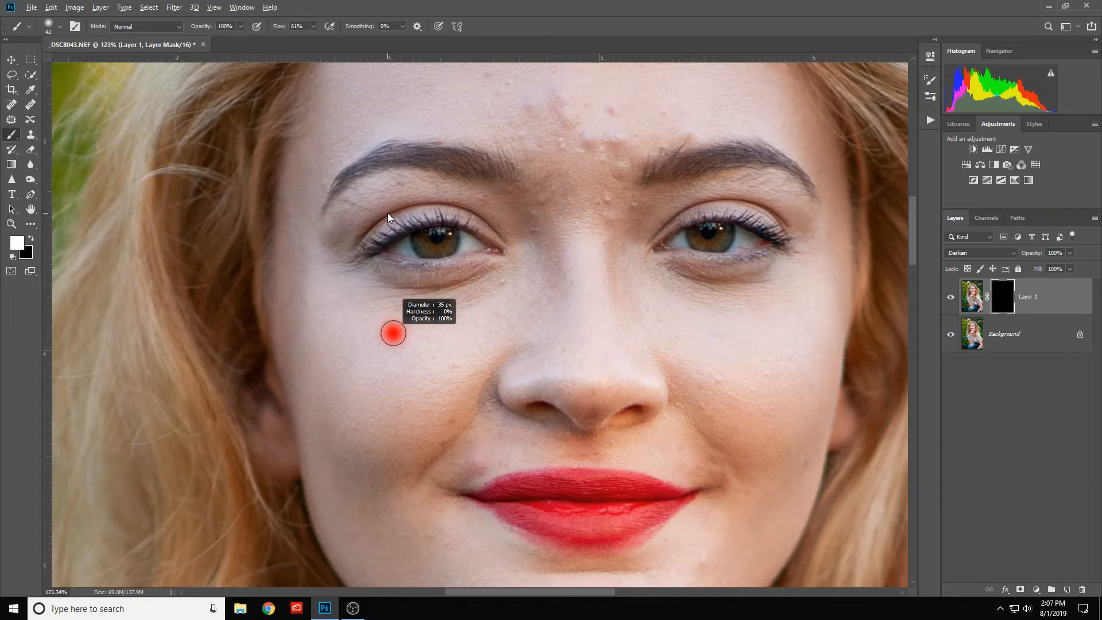
mouse_move(389, 213)
left_mouse_down()
mouse_move(340, 222)
mouse_move(460, 205)
mouse_move(339, 215)
left_mouse_up()
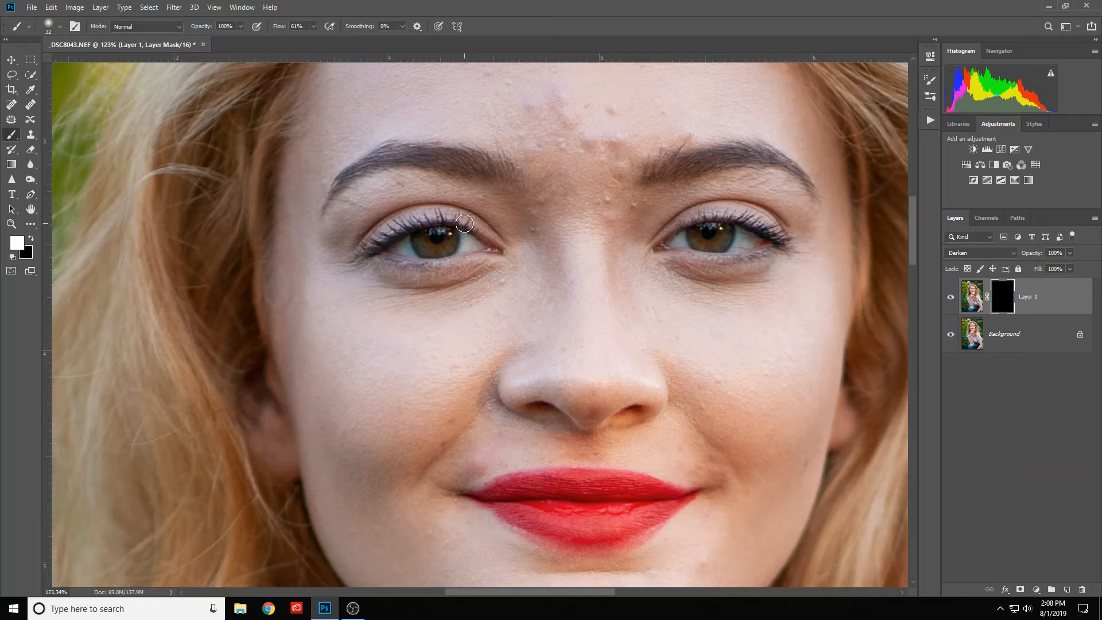
- Paint white on Layer 1's mask over the eyes, lashes and eyebrows to reveal the sharpening there
mouse_move(466, 224)
left_mouse_down()
mouse_move(406, 222)
mouse_move(374, 245)
mouse_move(403, 223)
left_mouse_up()
mouse_move(472, 222)
left_mouse_down()
mouse_move(445, 252)
mouse_move(407, 244)
mouse_move(458, 243)
mouse_move(452, 231)
mouse_move(390, 248)
mouse_move(451, 236)
mouse_move(447, 253)
mouse_move(467, 257)
mouse_move(378, 262)
left_mouse_up()
mouse_move(477, 232)
left_mouse_down()
mouse_move(453, 212)
mouse_move(407, 209)
mouse_move(364, 249)
left_mouse_up()
mouse_move(505, 176)
left_mouse_down()
mouse_move(402, 160)
mouse_move(337, 186)
mouse_move(495, 167)
left_mouse_up()
mouse_move(652, 175)
left_mouse_down()
mouse_move(721, 156)
mouse_move(788, 164)
mouse_move(813, 193)
mouse_move(788, 243)
mouse_move(734, 215)
mouse_move(678, 228)
mouse_move(732, 231)
mouse_move(732, 240)
mouse_move(697, 240)
mouse_move(733, 232)
mouse_move(709, 231)
mouse_move(674, 243)
mouse_move(757, 242)
left_mouse_up()
- Enlarge the brush and paint white on Layer 1's mask over the fingers and purple nails
scroll(534, 393, "down", 2)
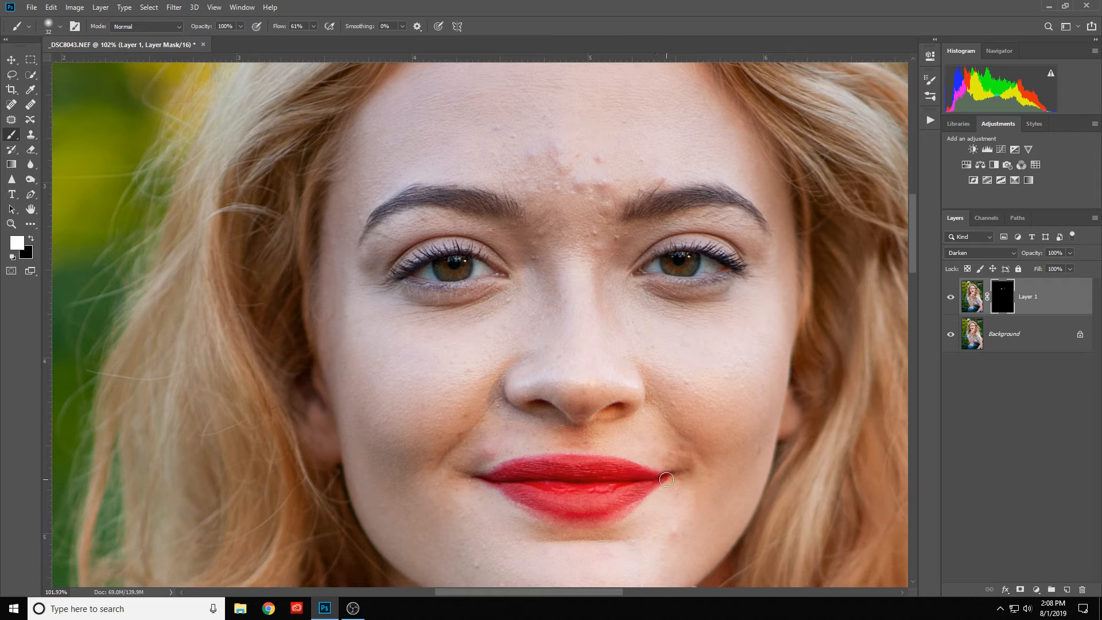
scroll(531, 384, "down", 3)
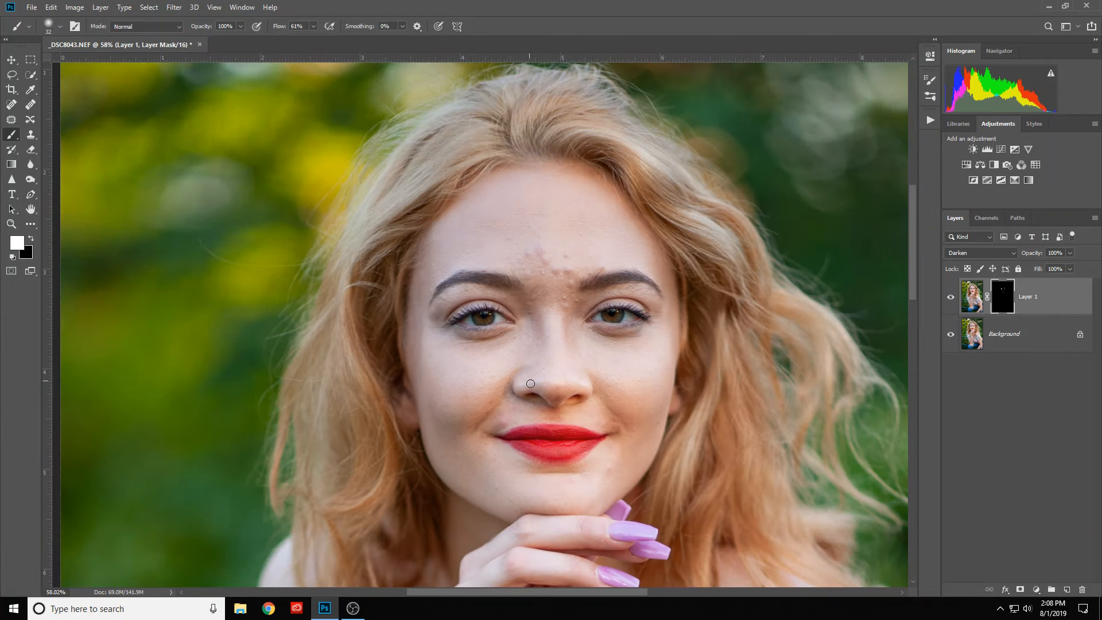
mouse_move(530, 384)
left_mouse_down()
mouse_move(396, 256)
mouse_move(458, 294)
left_mouse_up()
right_click(497, 418, "alt")
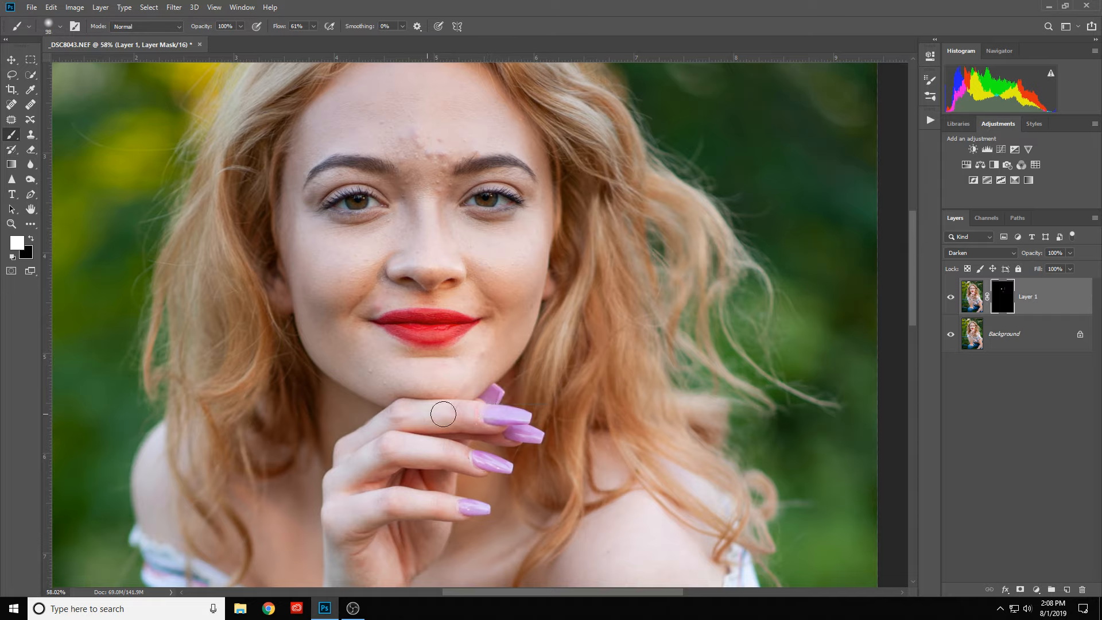
mouse_move(505, 417)
left_mouse_down()
mouse_move(419, 416)
mouse_move(361, 436)
mouse_move(515, 473)
mouse_move(430, 454)
left_mouse_up()
left_click_drag(360, 522, 481, 510)
- Paint white on Layer 1's mask over the hair around the crown and beside the face
scroll(588, 322, "up", 5)
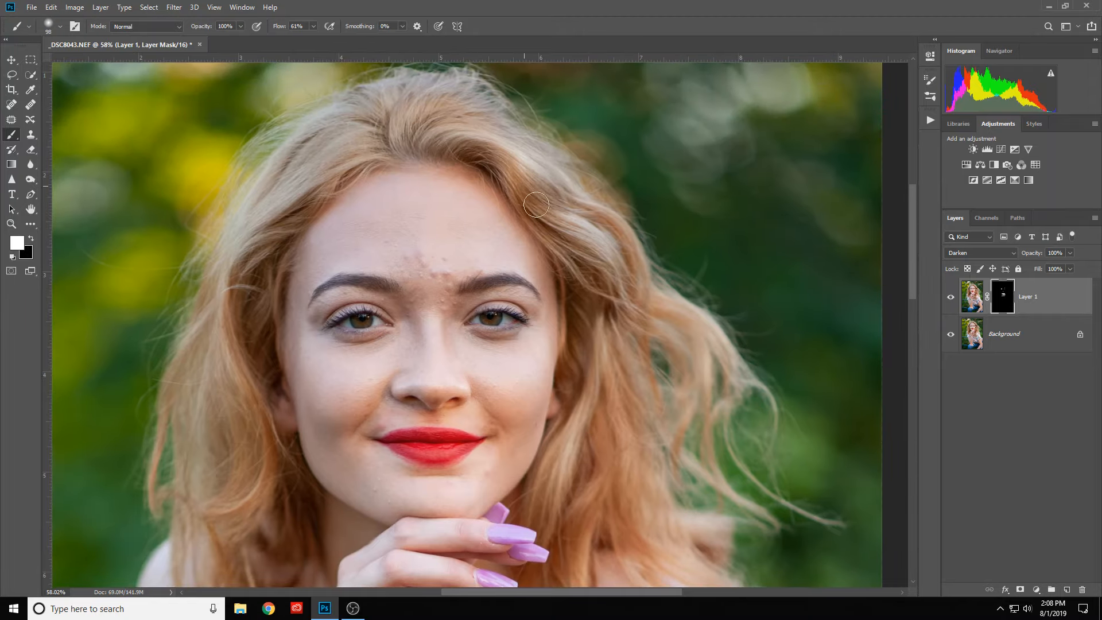
left_click_drag(607, 252, 635, 287)
mouse_move(401, 146)
left_mouse_down()
mouse_move(371, 151)
mouse_move(361, 166)
mouse_move(386, 150)
mouse_move(399, 87)
mouse_move(399, 129)
mouse_move(452, 94)
mouse_move(441, 119)
mouse_move(474, 98)
mouse_move(444, 142)
mouse_move(495, 155)
mouse_move(604, 256)
mouse_move(593, 224)
mouse_move(620, 281)
left_mouse_up()
- Examine the masked sharpening on the eyes, face and hair at close and wider views
left_click_drag(494, 468, 521, 410)
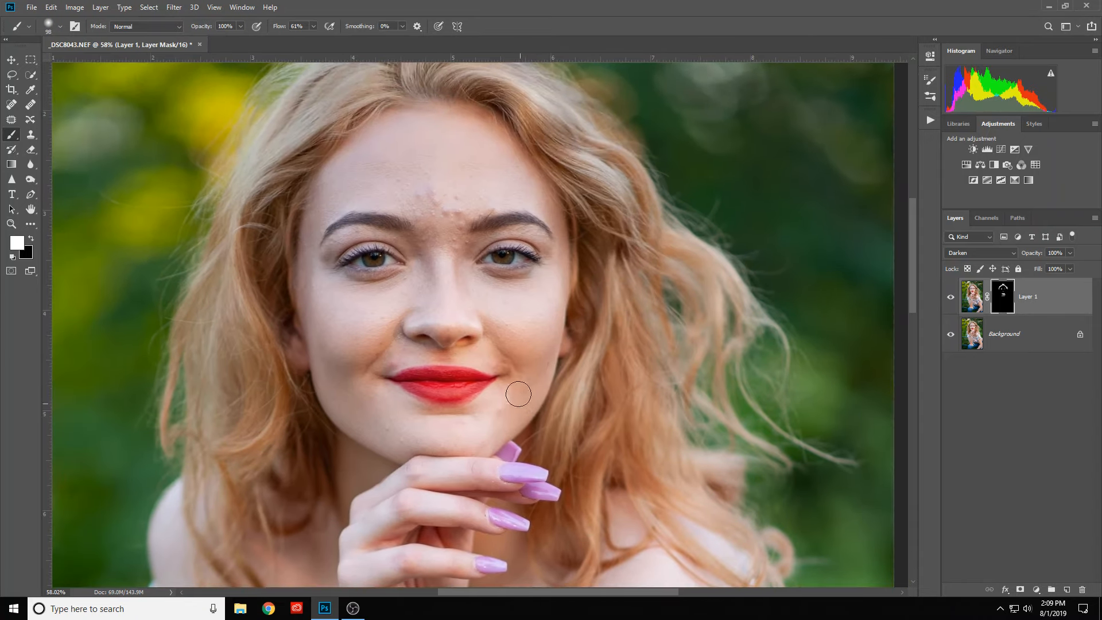
scroll(505, 373, "down", 2)
scroll(498, 363, "up", 2)
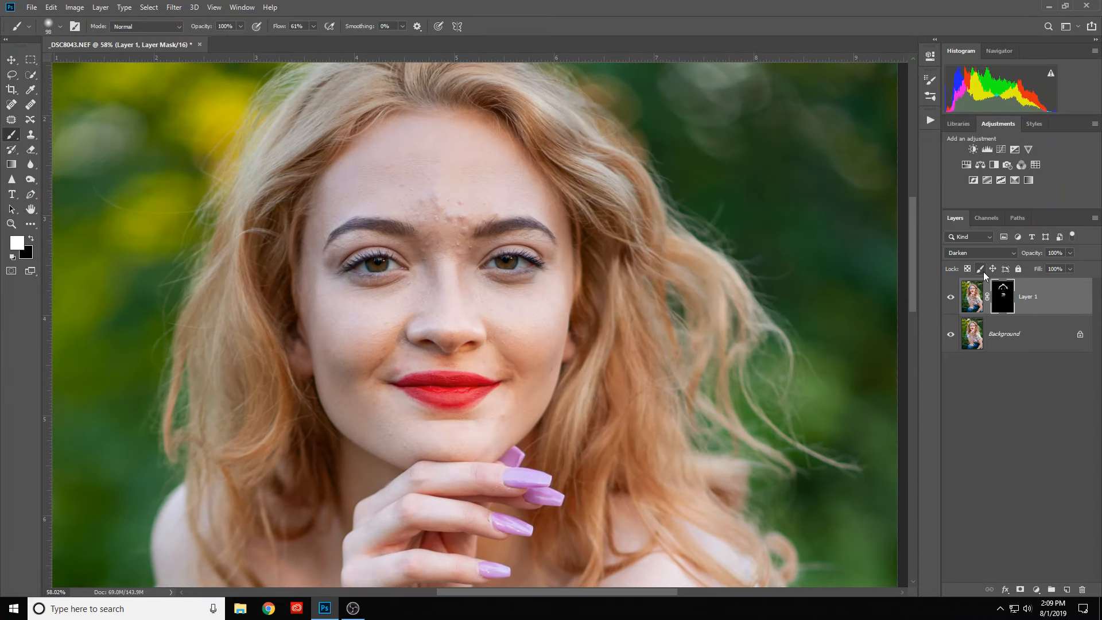
scroll(389, 283, "up", 3)
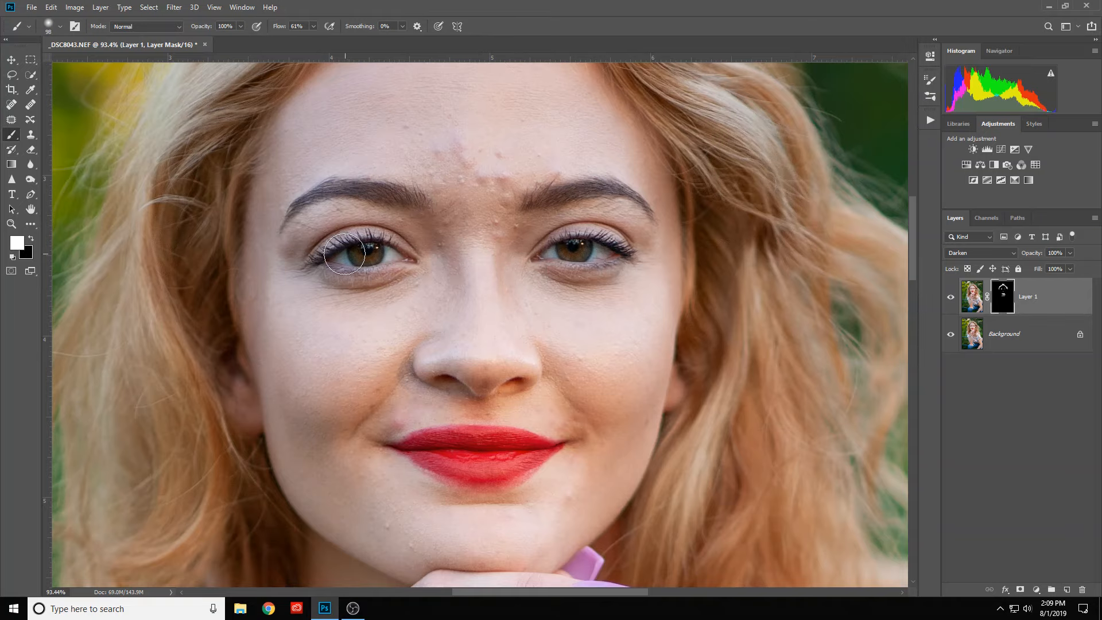
scroll(341, 258, "up", 5)
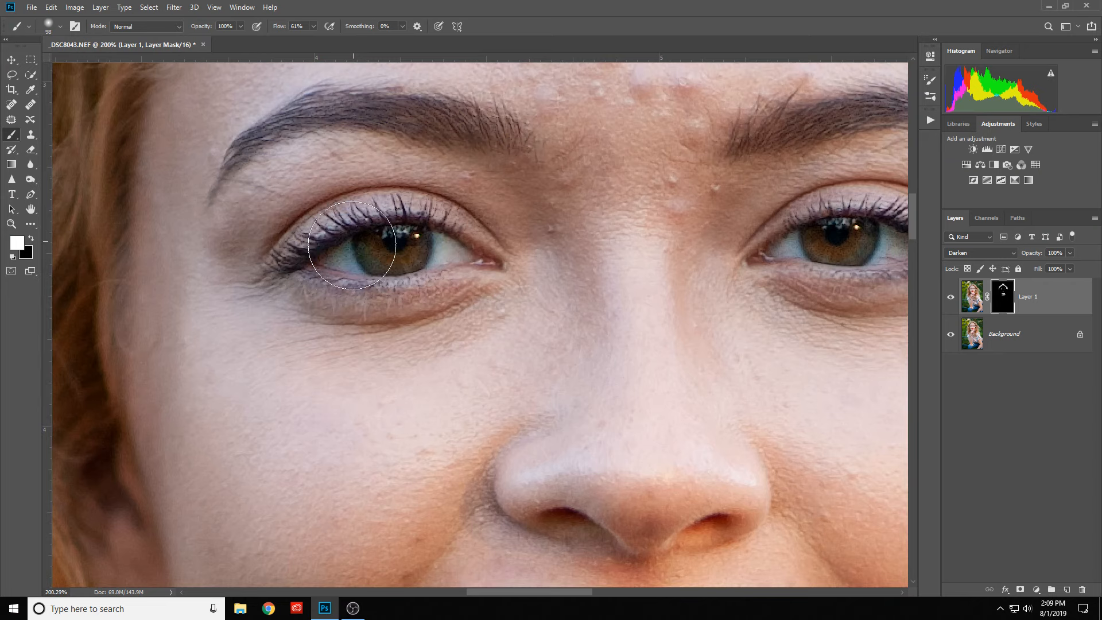
scroll(499, 287, "down", 4)
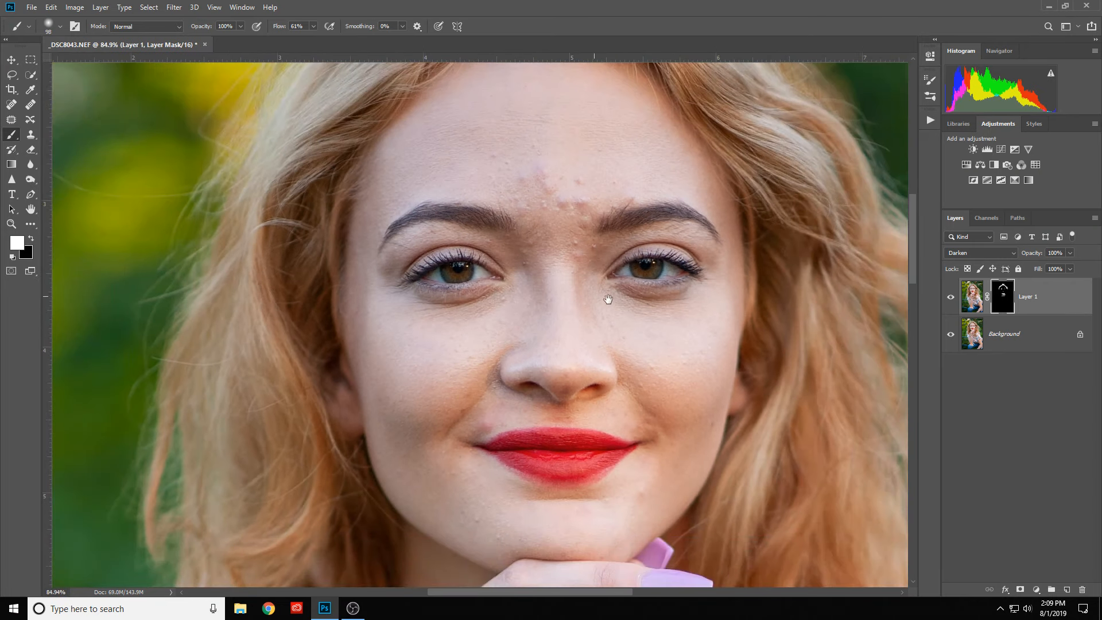
left_click_drag(605, 298, 563, 328)
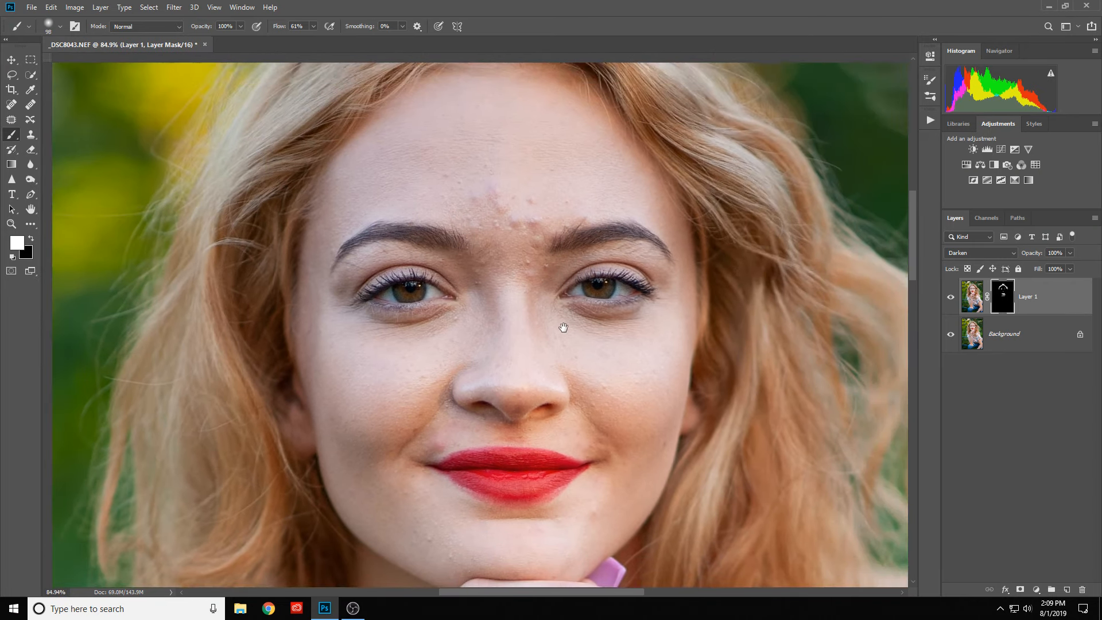
- Add a Hue/Saturation adjustment layer with Saturation -40 and Lightness +19
left_click(967, 165)
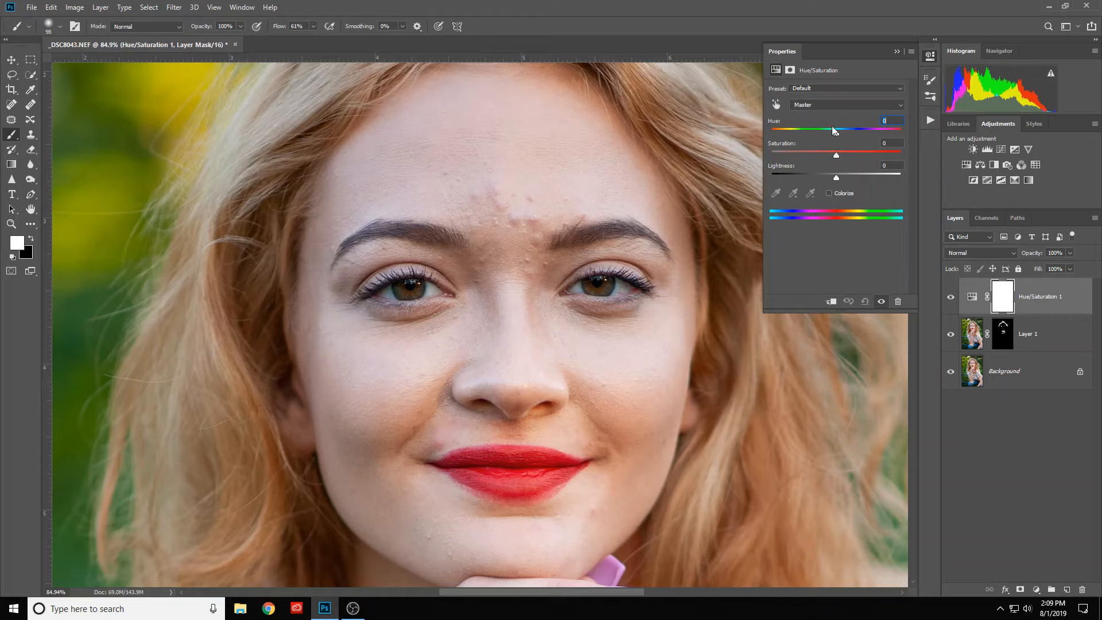
left_click_drag(838, 156, 806, 165)
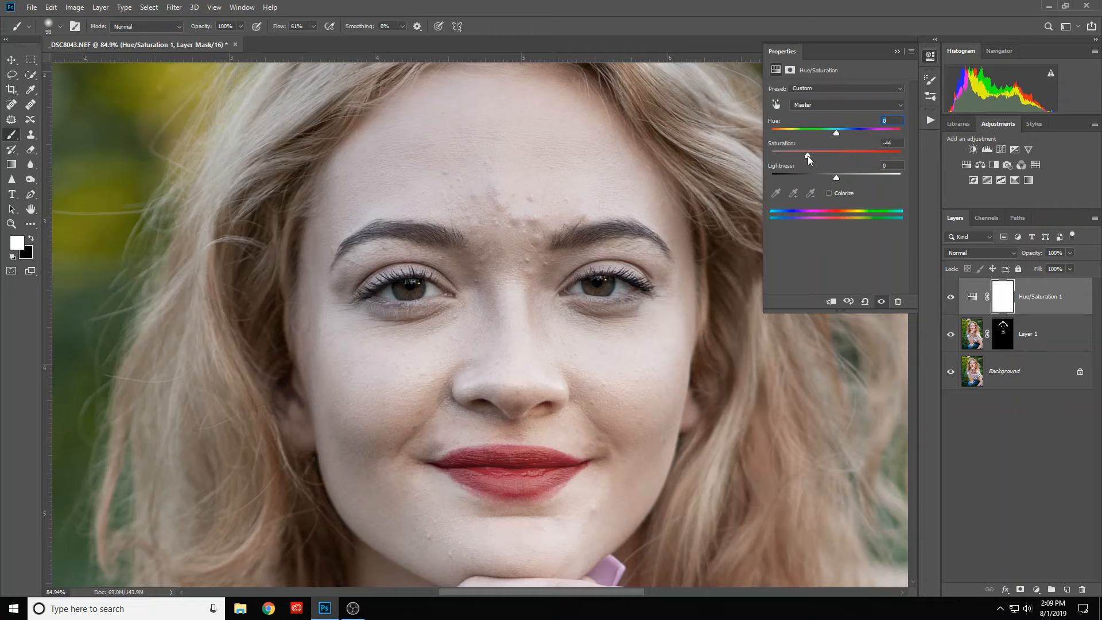
left_click_drag(811, 156, 808, 156)
left_click_drag(837, 177, 845, 180)
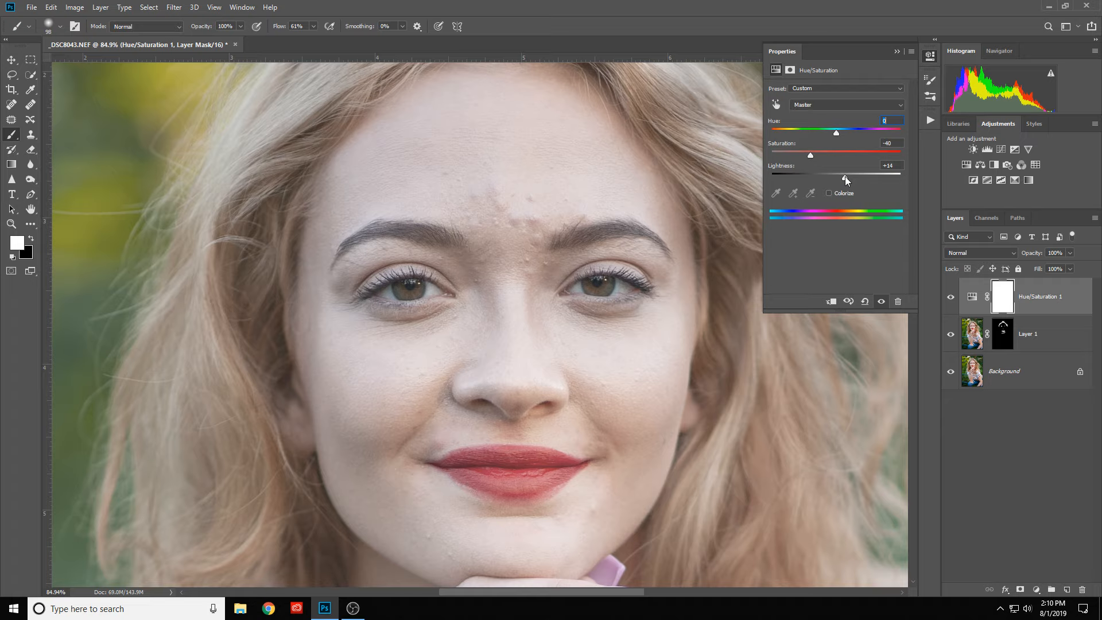
left_click_drag(845, 179, 851, 179)
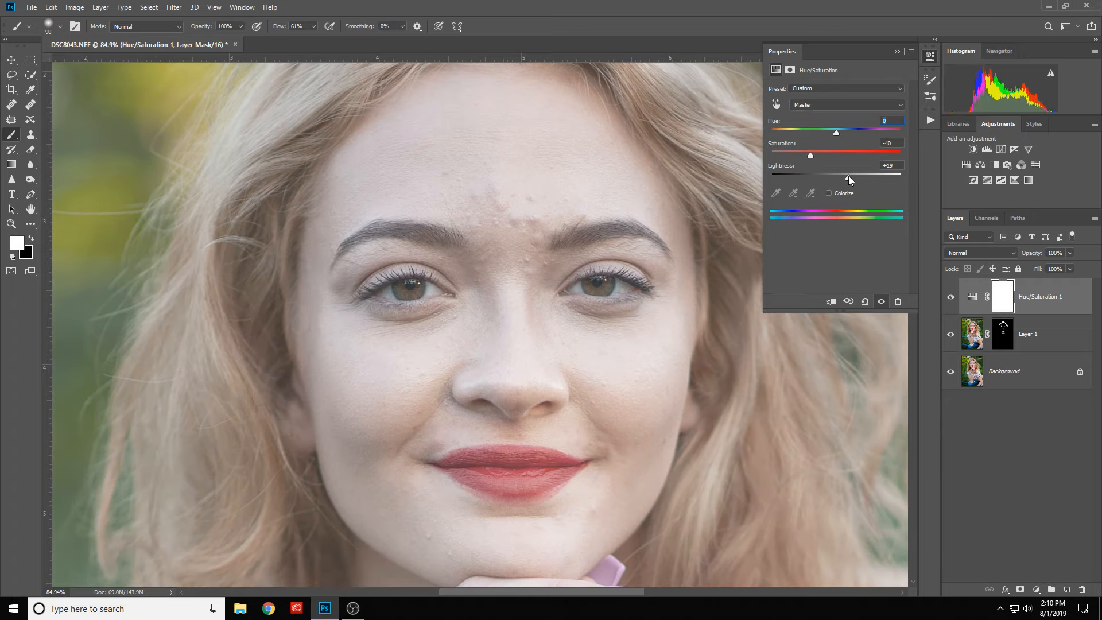
left_click(897, 52)
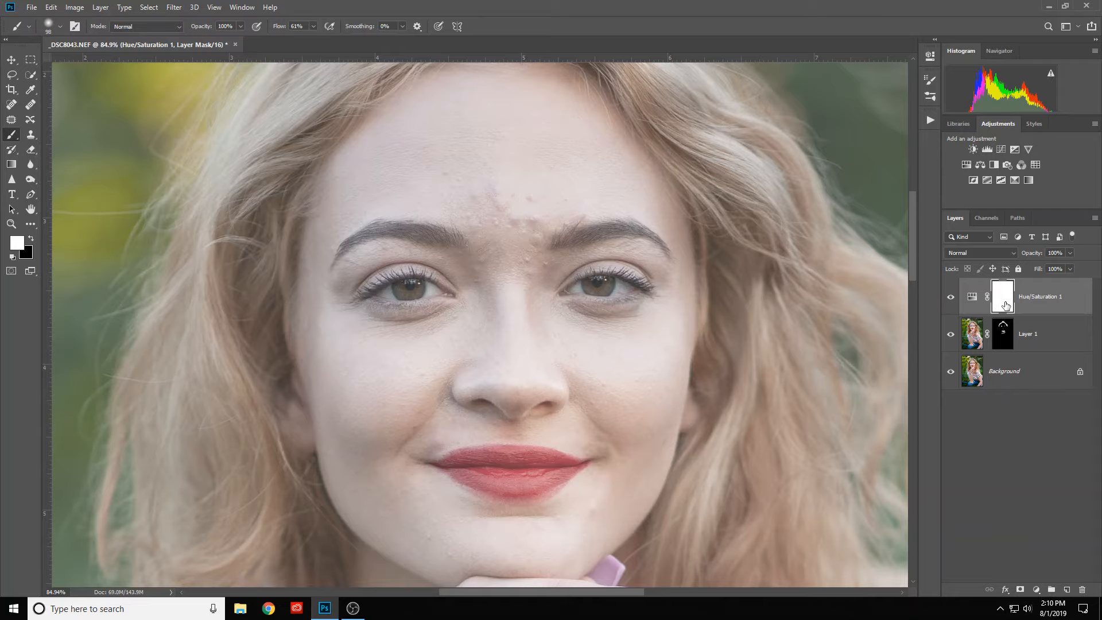
- Invert the Hue/Saturation layer's mask to black so the adjustment is hidden
left_click_drag(1006, 305, 1006, 306)
key("ctrl+i")
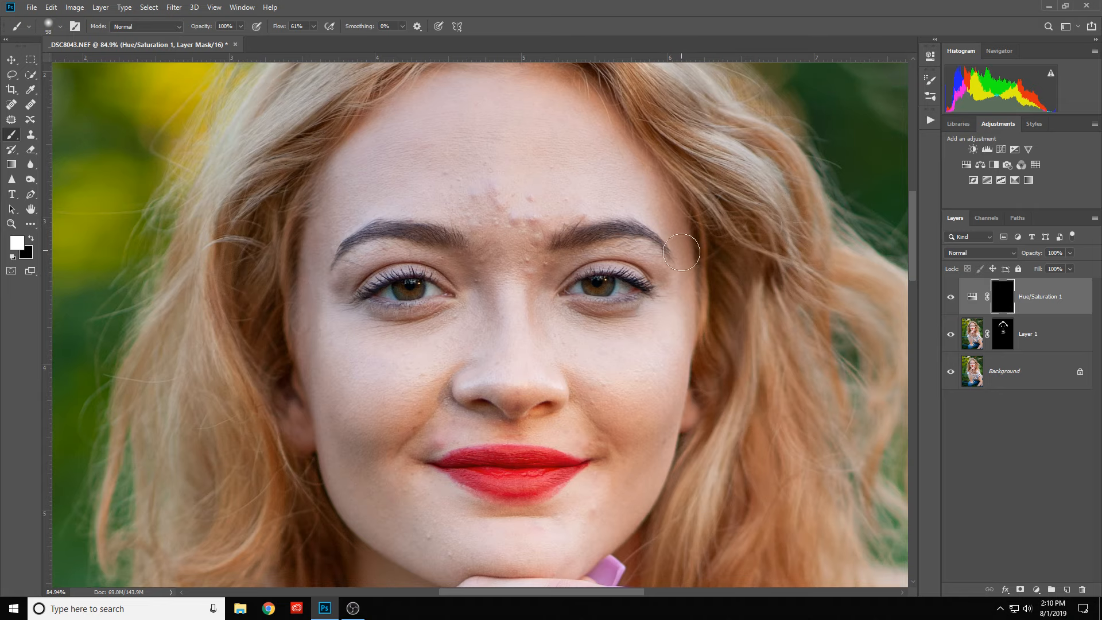
- Set up a small, fairly hard 7 px white brush at 99% flow for painting the whites of the eyes
scroll(448, 333, "up", 2)
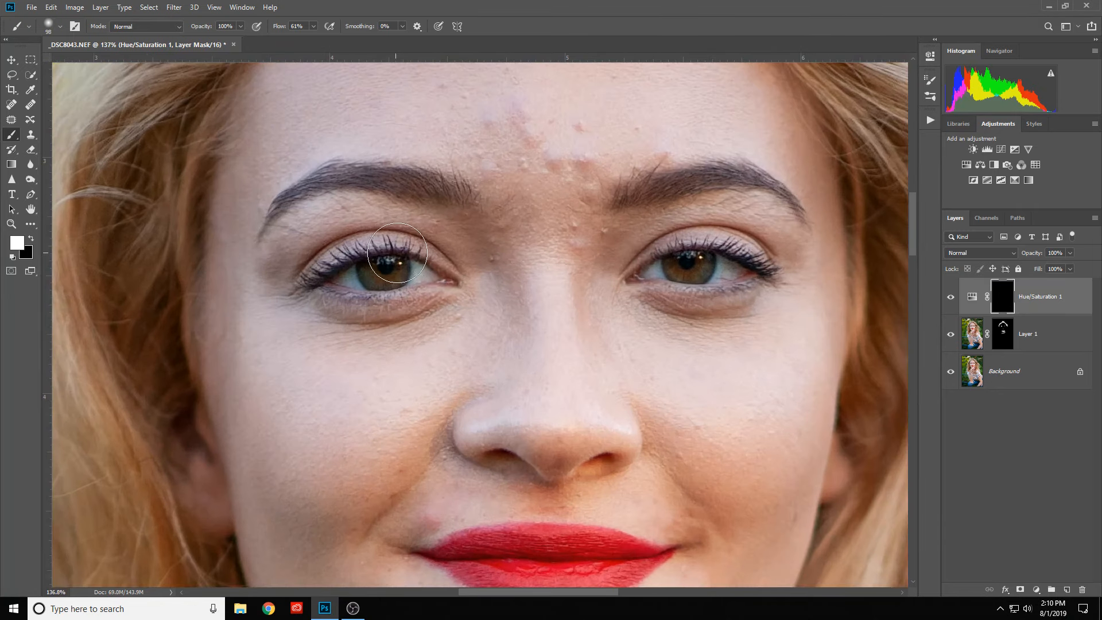
right_click(407, 254, "alt")
mouse_move(405, 254)
left_mouse_down()
mouse_move(396, 271)
mouse_move(412, 448)
mouse_move(395, 449)
mouse_move(391, 419)
left_mouse_up()
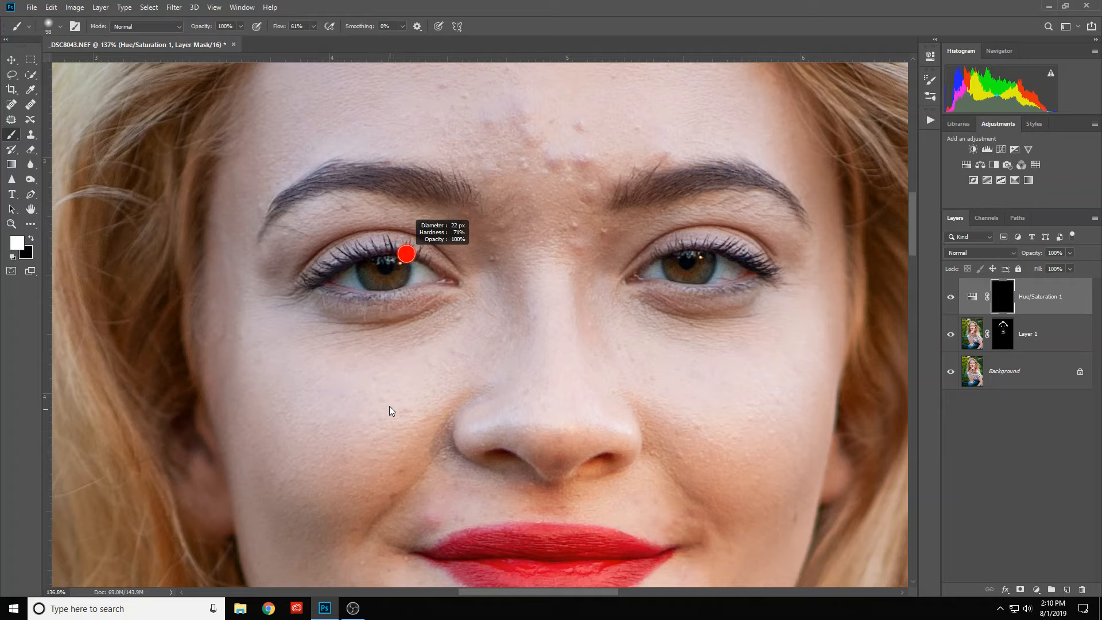
left_click_drag(390, 406, 383, 405)
scroll(408, 255, "up", 3)
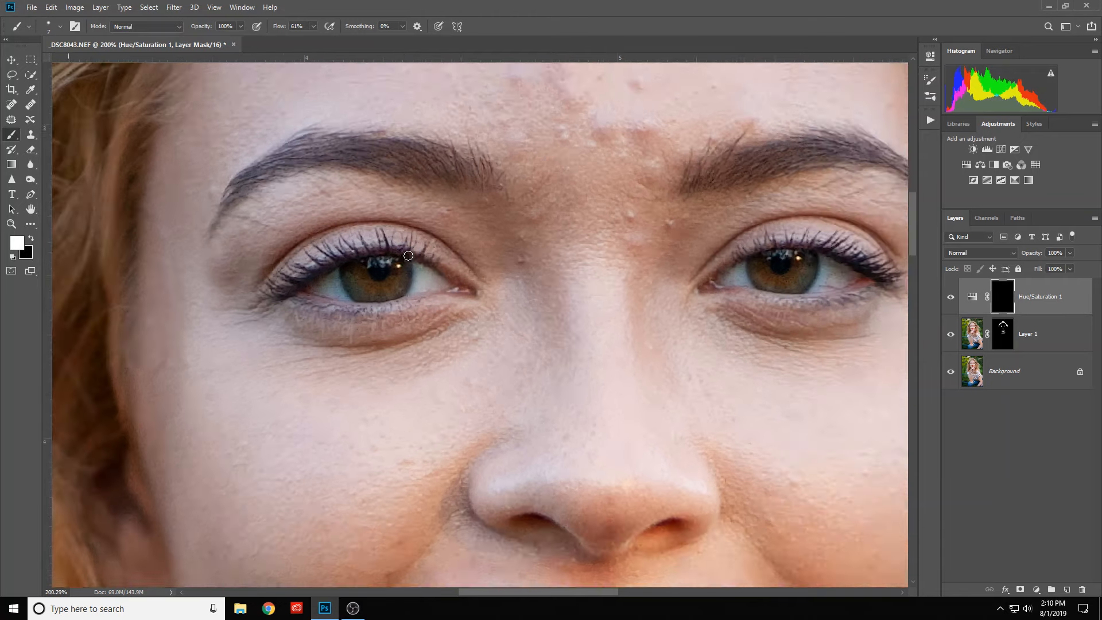
scroll(423, 280, "up", 1)
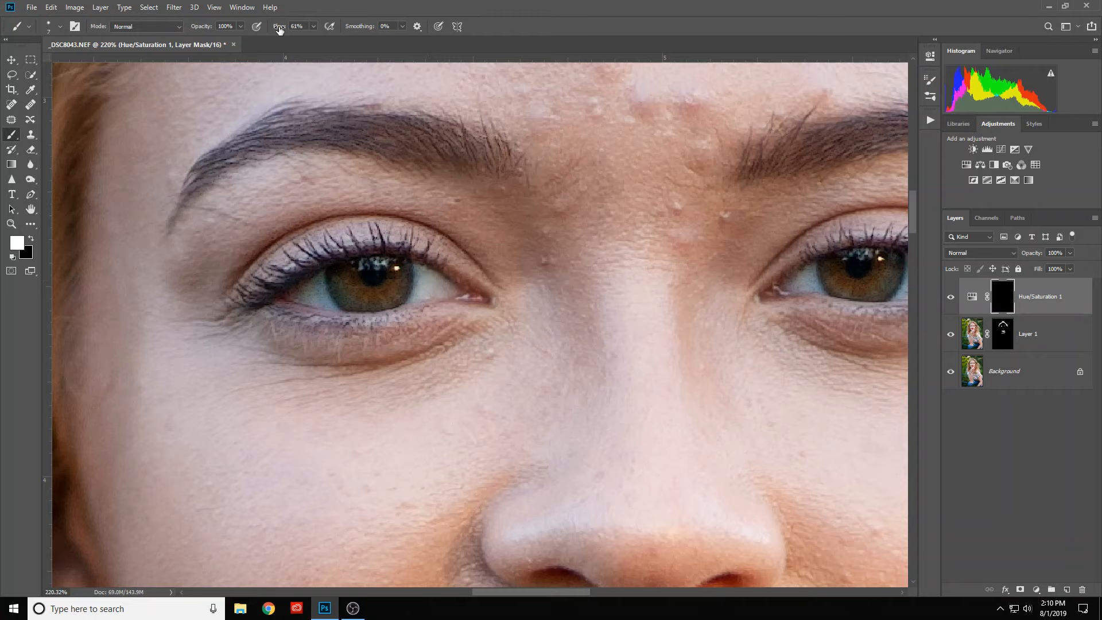
left_click_drag(280, 29, 402, 33)
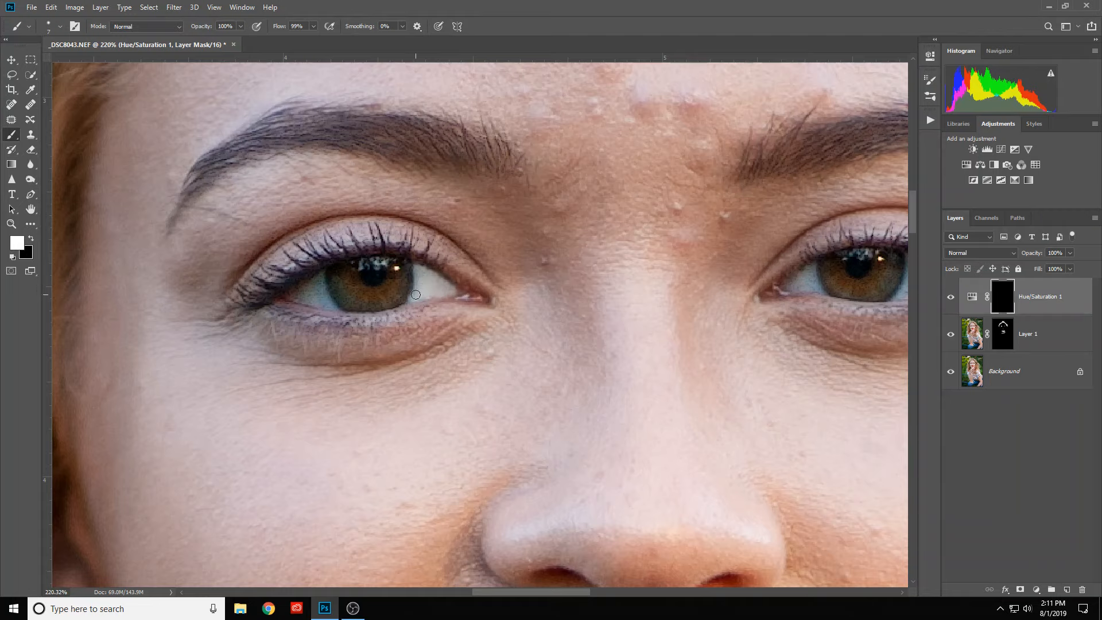
- Paint white over the white of the photo's left eye on the Hue/Saturation 1 mask, cleaning up the iris edge in black
right_click(415, 295, "alt")
left_click_drag(853, 302, 750, 313)
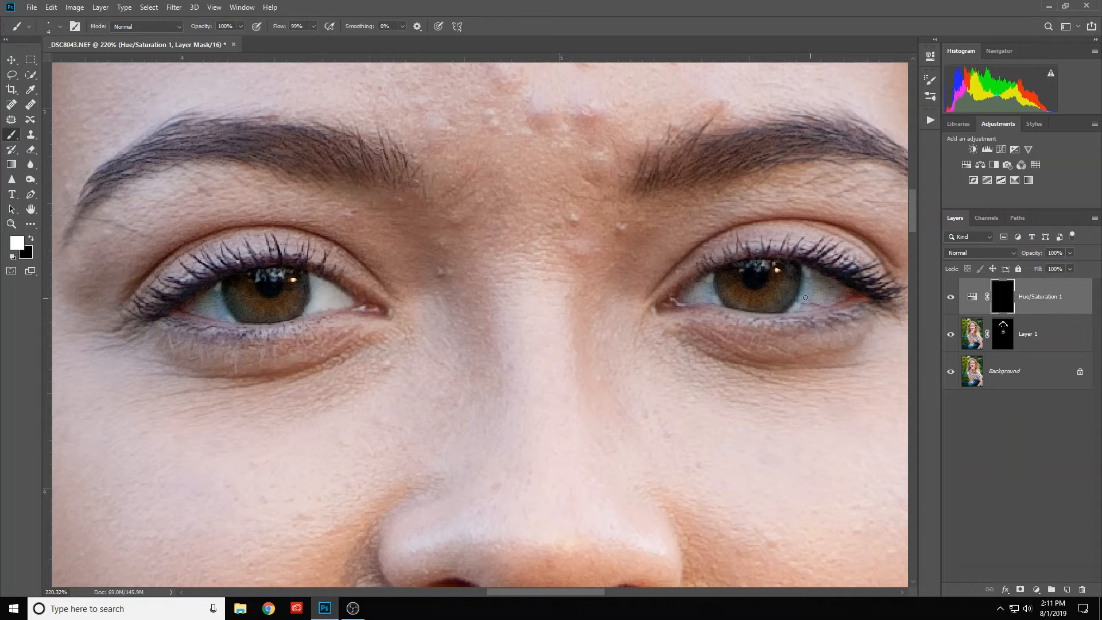
left_click_drag(358, 291, 518, 274)
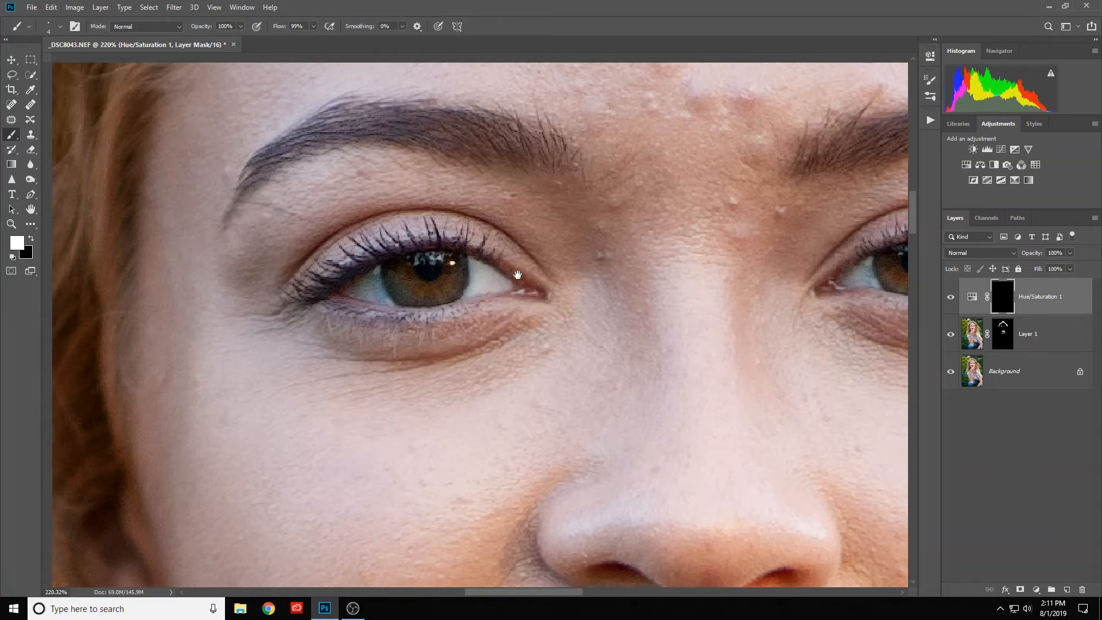
left_click(413, 292, "alt")
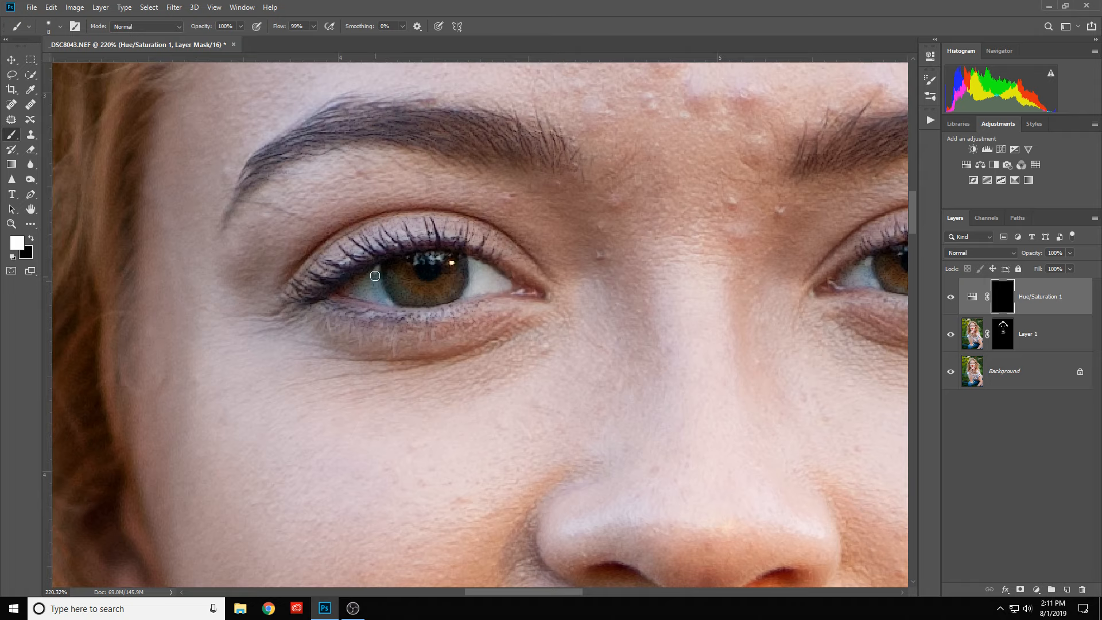
mouse_move(375, 275)
left_mouse_down()
mouse_move(347, 291)
mouse_move(364, 293)
mouse_move(339, 292)
mouse_move(381, 298)
mouse_move(368, 285)
mouse_move(385, 286)
left_mouse_up()
key("x")
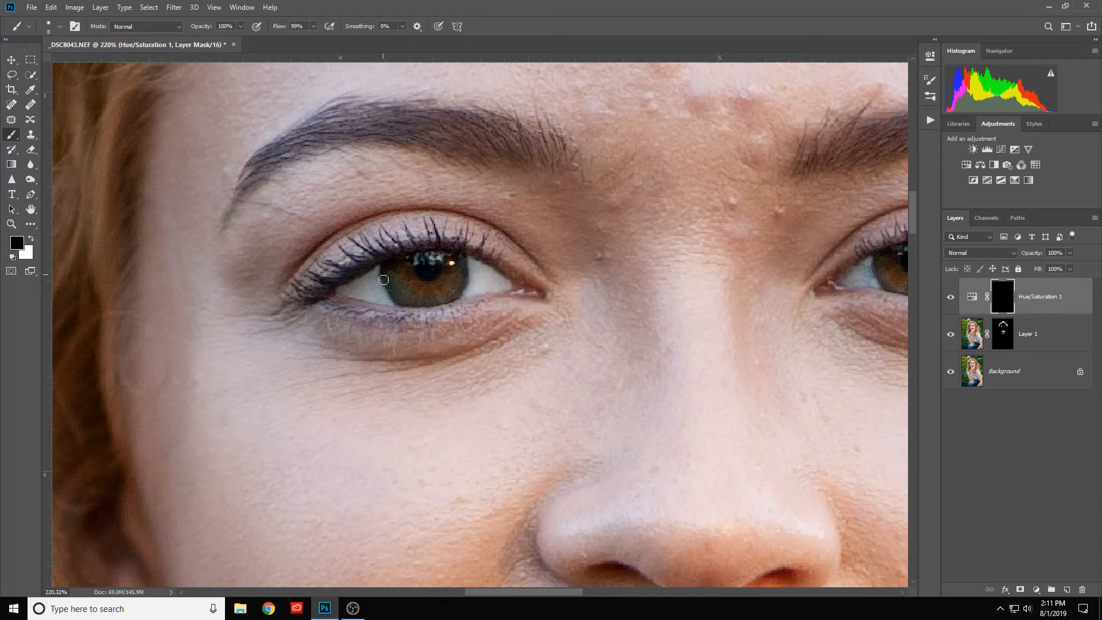
mouse_move(390, 292)
left_mouse_down()
mouse_move(395, 300)
mouse_move(384, 280)
mouse_move(391, 296)
left_mouse_up()
key("x")
key("x")
- Paint white over both sides of the photo's right eye white on the Hue/Saturation 1 mask
left_click_drag(664, 352, 484, 368)
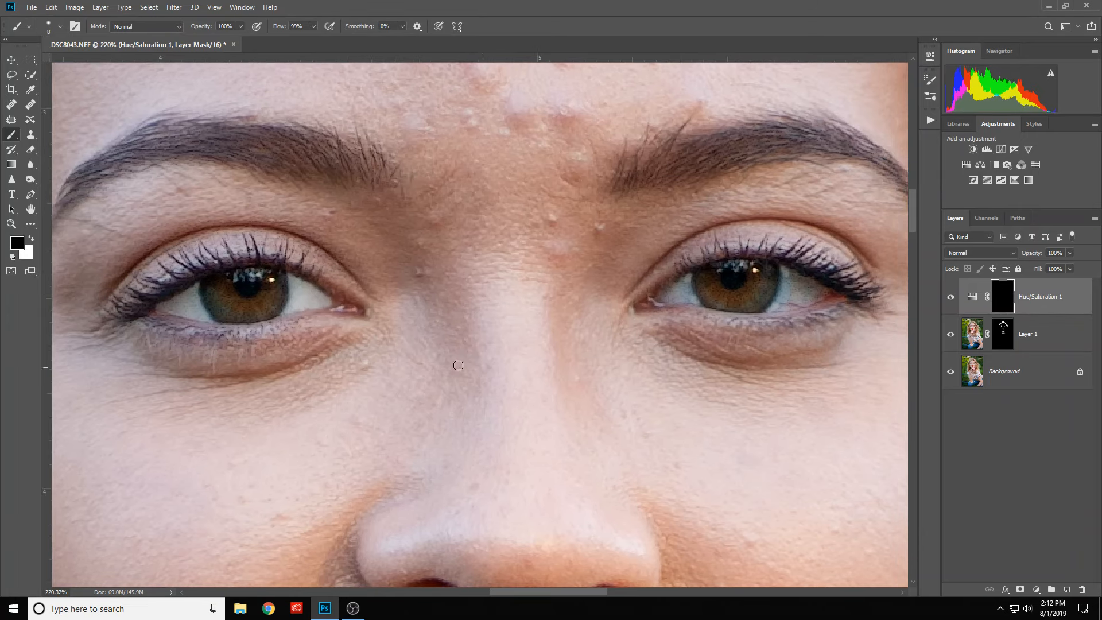
key("x")
left_click_drag(532, 381, 276, 398)
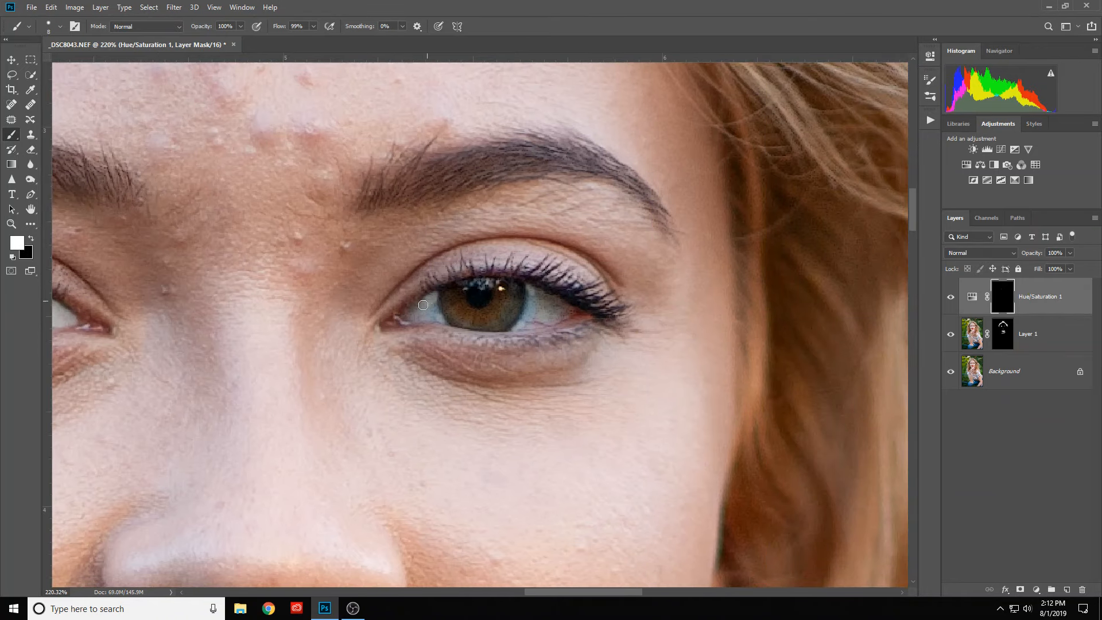
mouse_move(417, 316)
left_mouse_down()
mouse_move(438, 318)
mouse_move(430, 302)
mouse_move(420, 315)
mouse_move(431, 310)
left_mouse_up()
key("x")
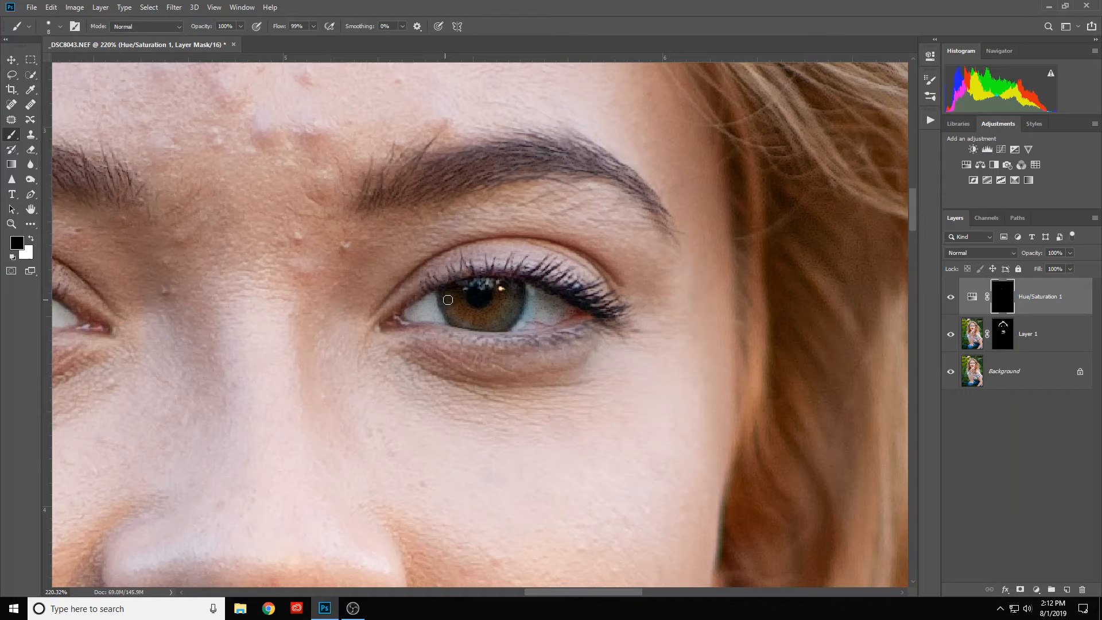
key("x")
mouse_move(533, 296)
left_mouse_down()
mouse_move(519, 327)
mouse_move(578, 316)
mouse_move(537, 292)
mouse_move(569, 310)
mouse_move(538, 317)
mouse_move(542, 309)
left_mouse_up()
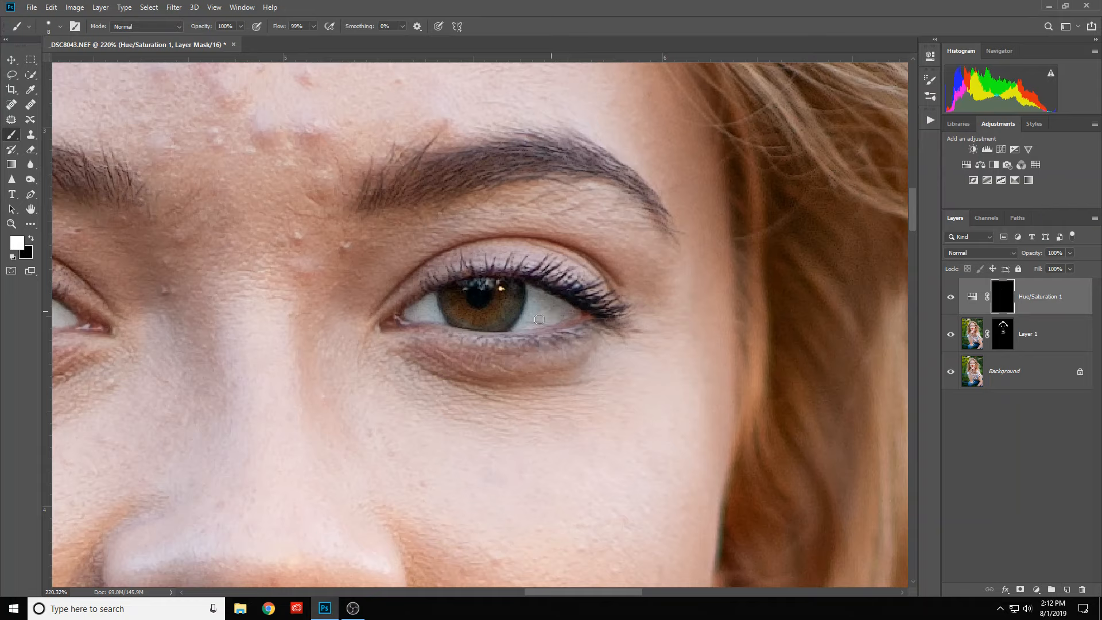
key("x")
- Compare the eyes with the Hue/Saturation 1 layer hidden and shown, and lower its opacity to 78%
scroll(527, 336, "down", 2)
scroll(527, 336, "down", 2)
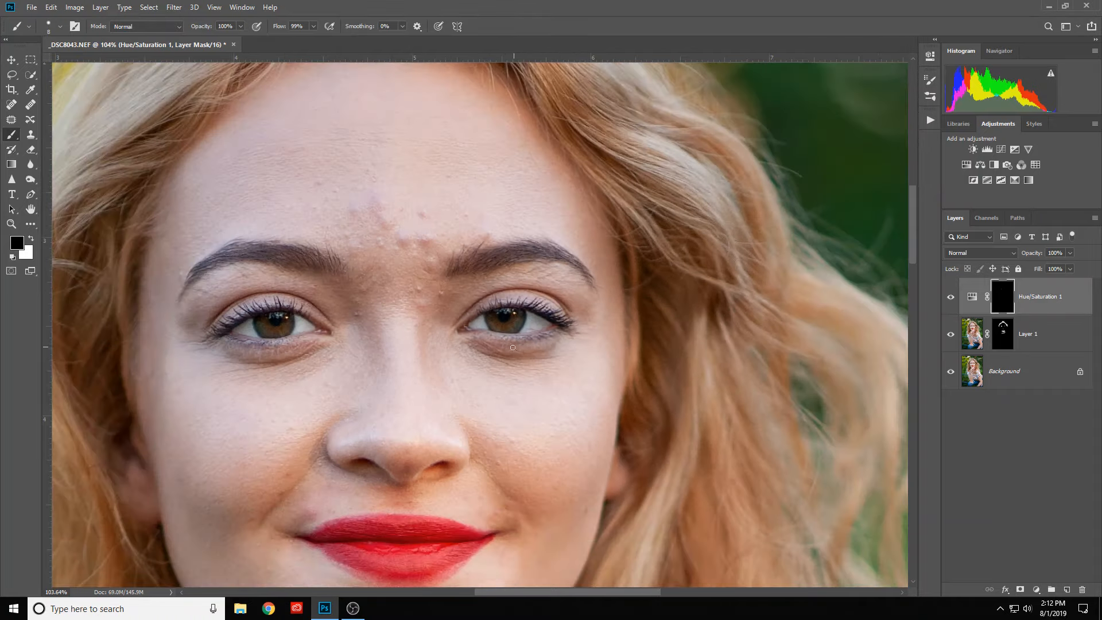
scroll(477, 378, "down", 3)
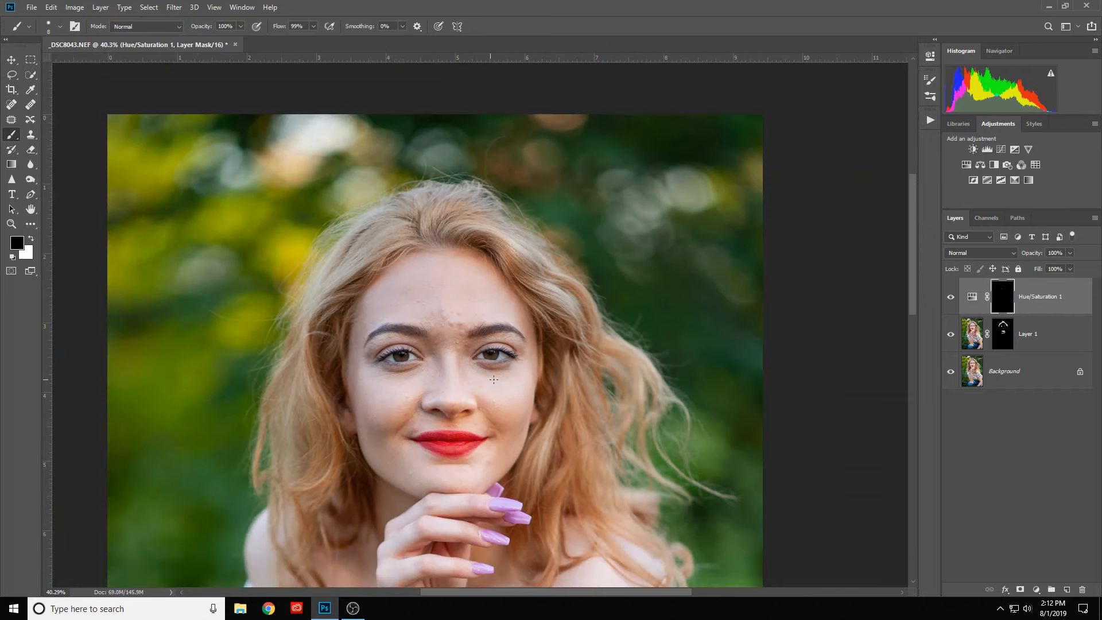
left_click(950, 298)
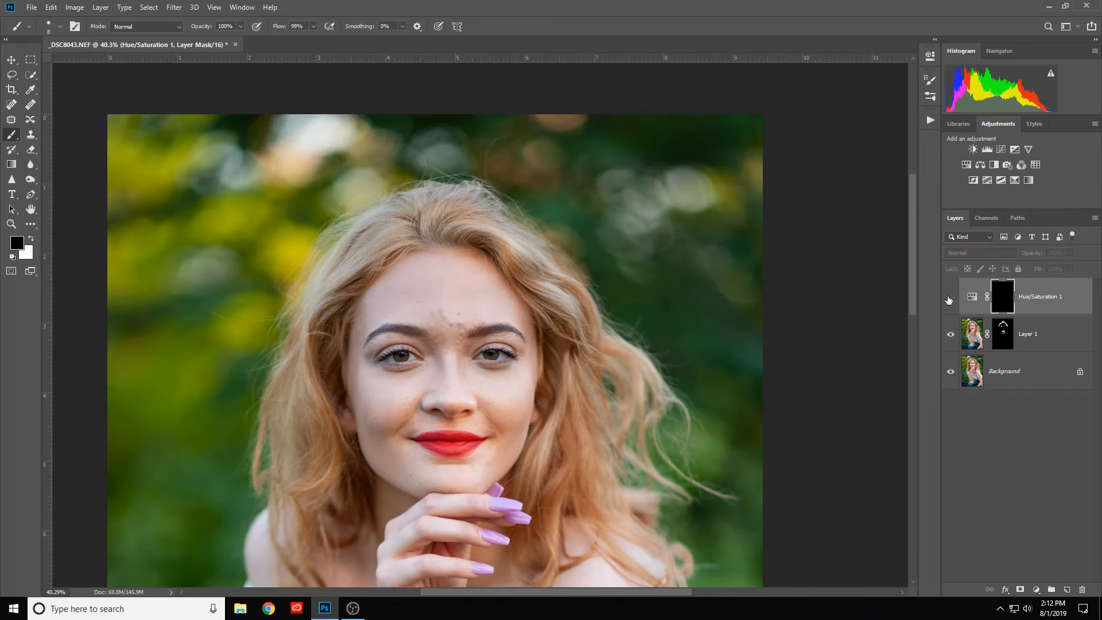
left_click(951, 297)
scroll(640, 370, "down", 1)
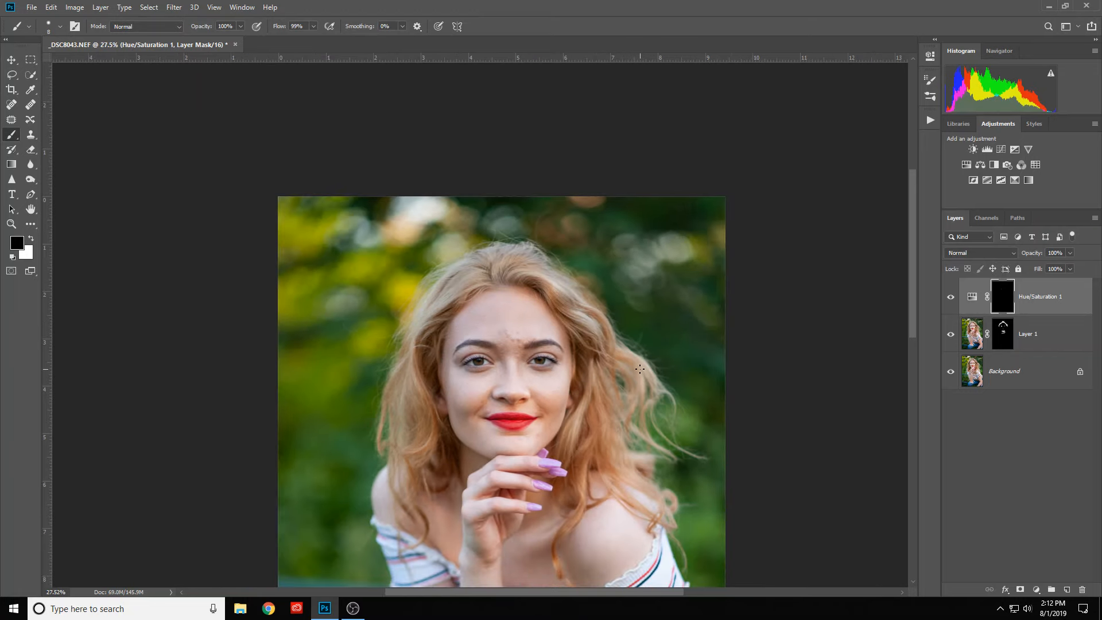
scroll(618, 357, "up", 1)
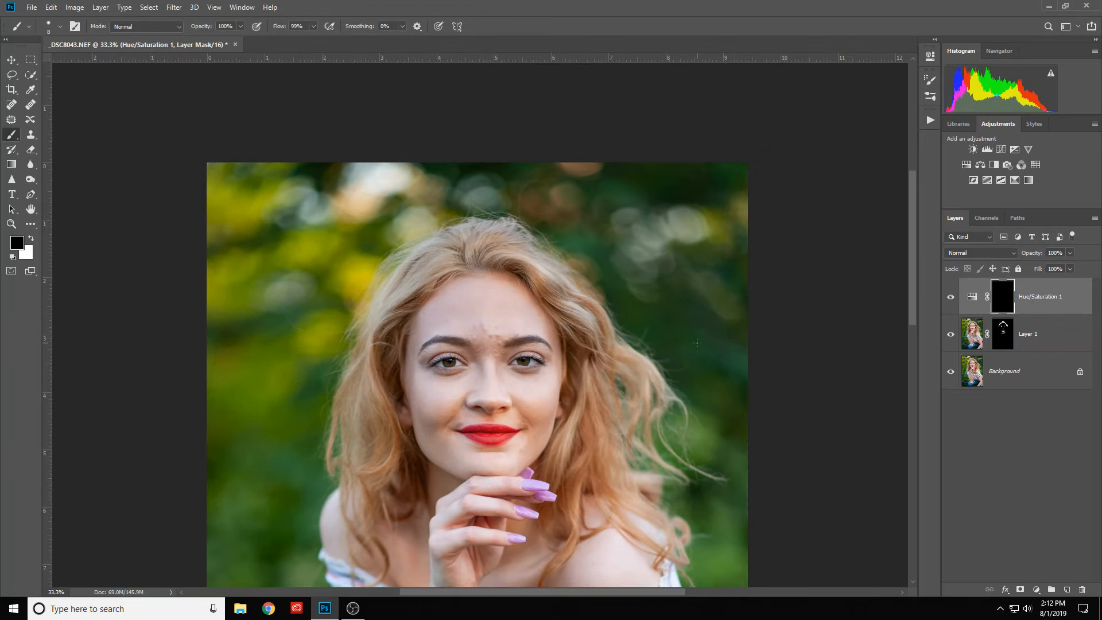
scroll(485, 424, "up", 1)
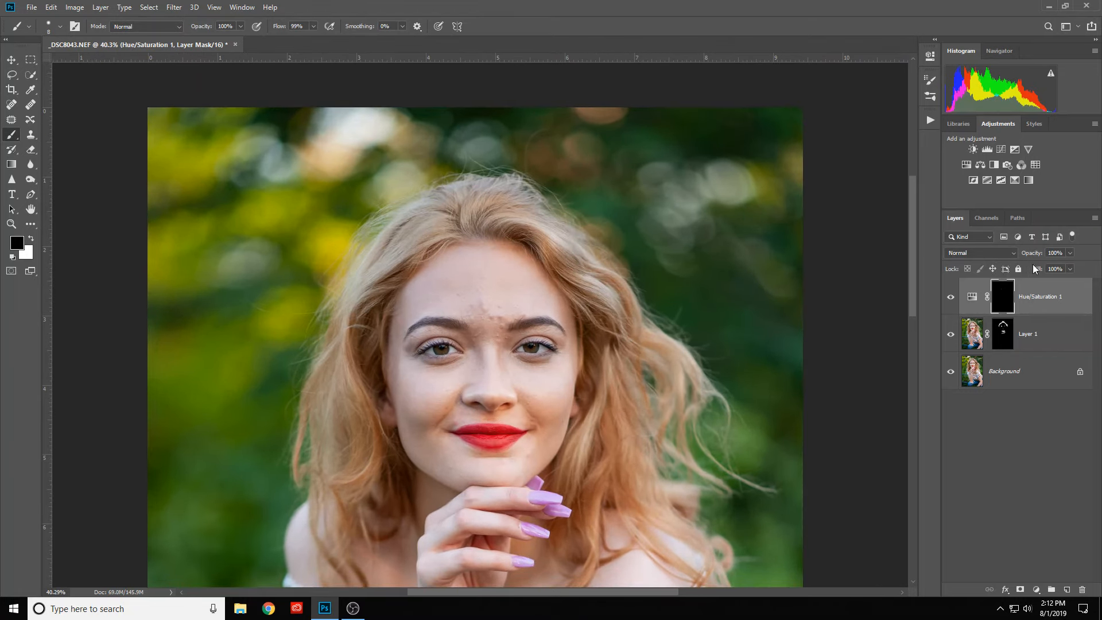
left_click_drag(1035, 257, 1022, 257)
- Add a second Hue/Saturation adjustment, sample the Greens in the left eye's white, and set Saturation -29 and Lightness +15
scroll(501, 400, "up", 2)
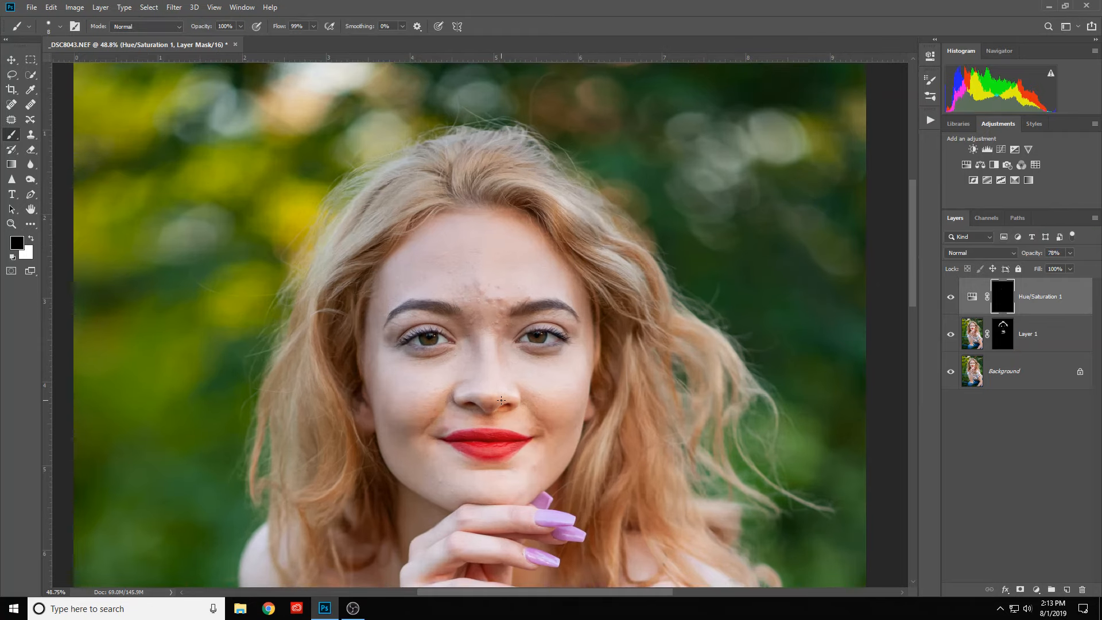
scroll(507, 390, "up", 3)
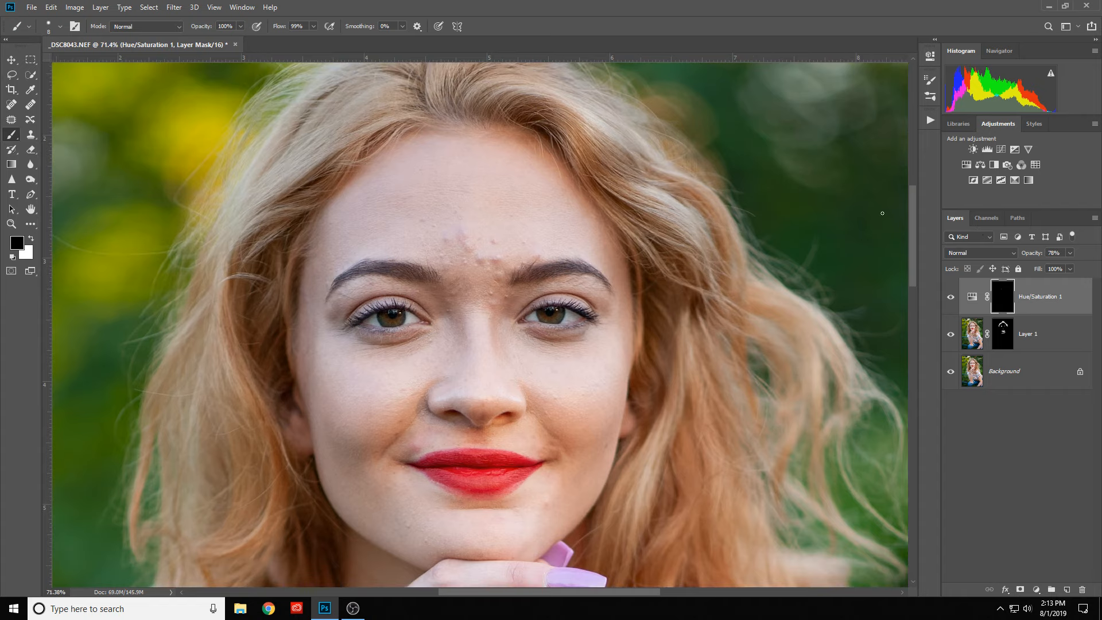
left_click(967, 164)
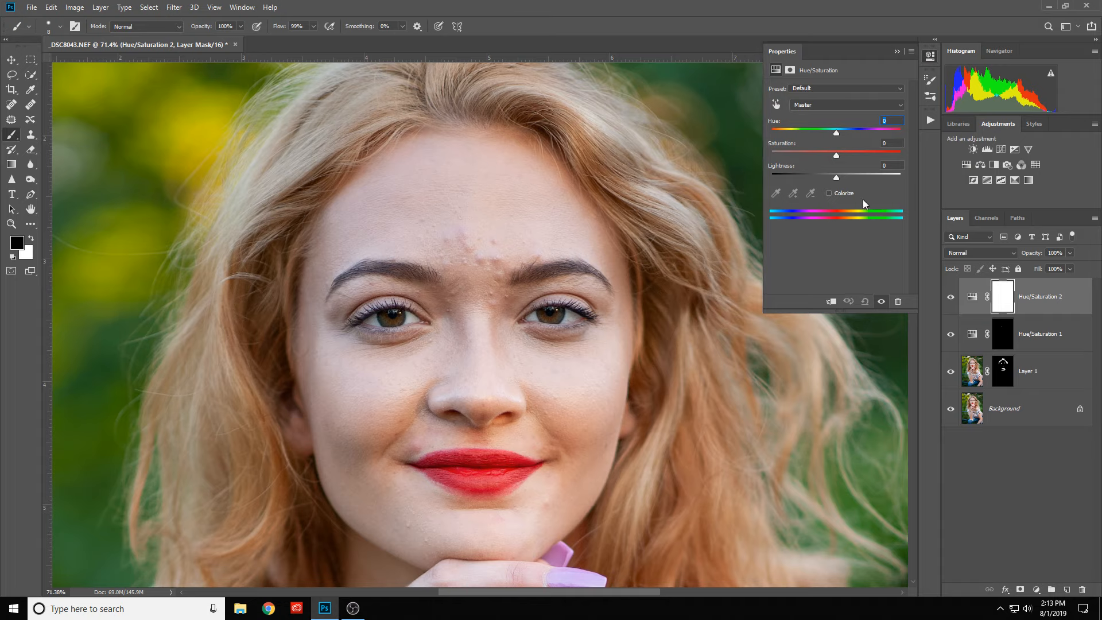
left_click(778, 105)
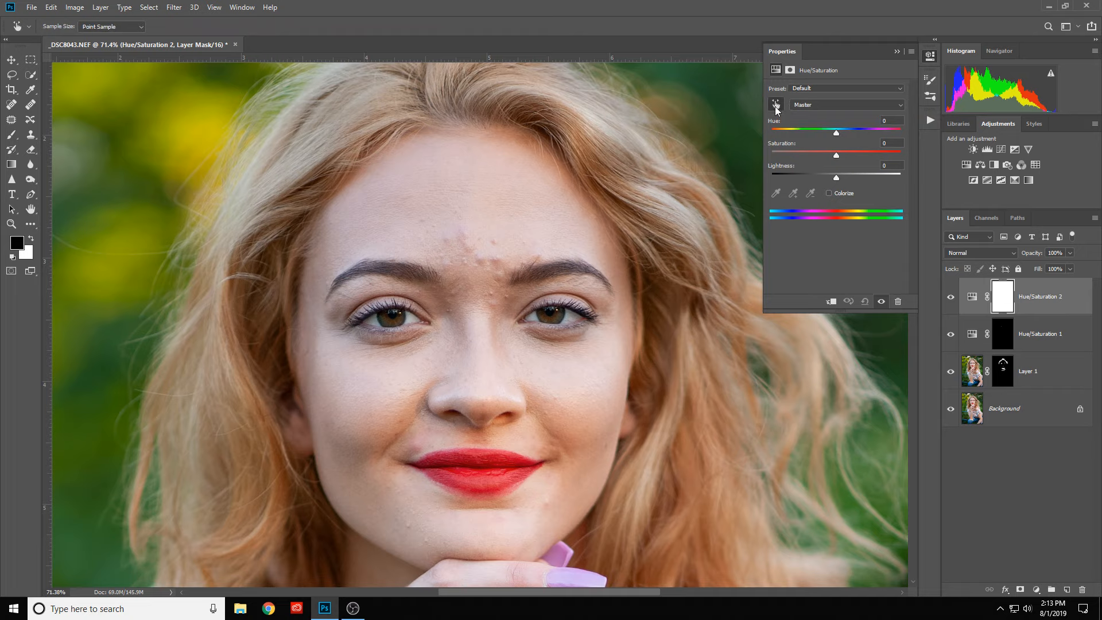
left_click(373, 320)
left_click_drag(836, 156, 915, 151)
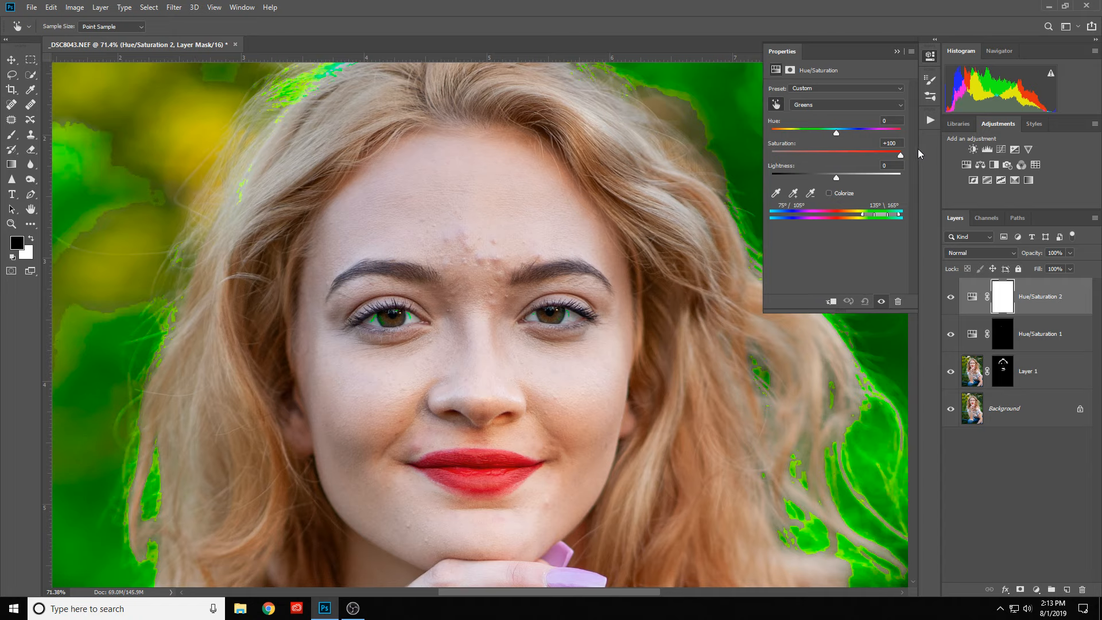
left_click_drag(900, 155, 819, 160)
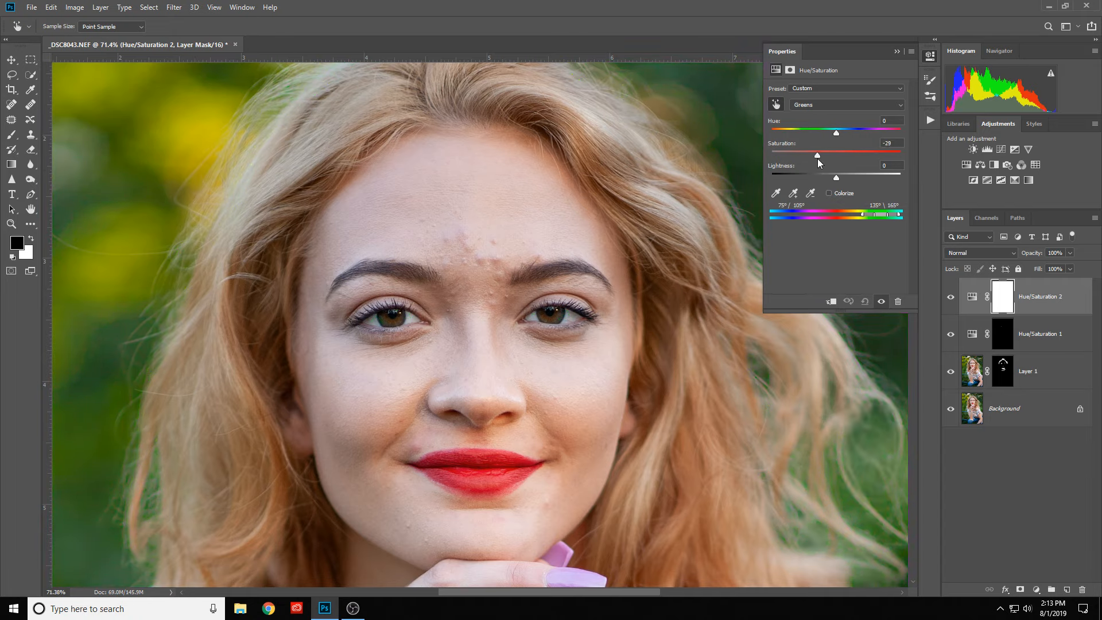
left_click_drag(836, 179, 844, 181)
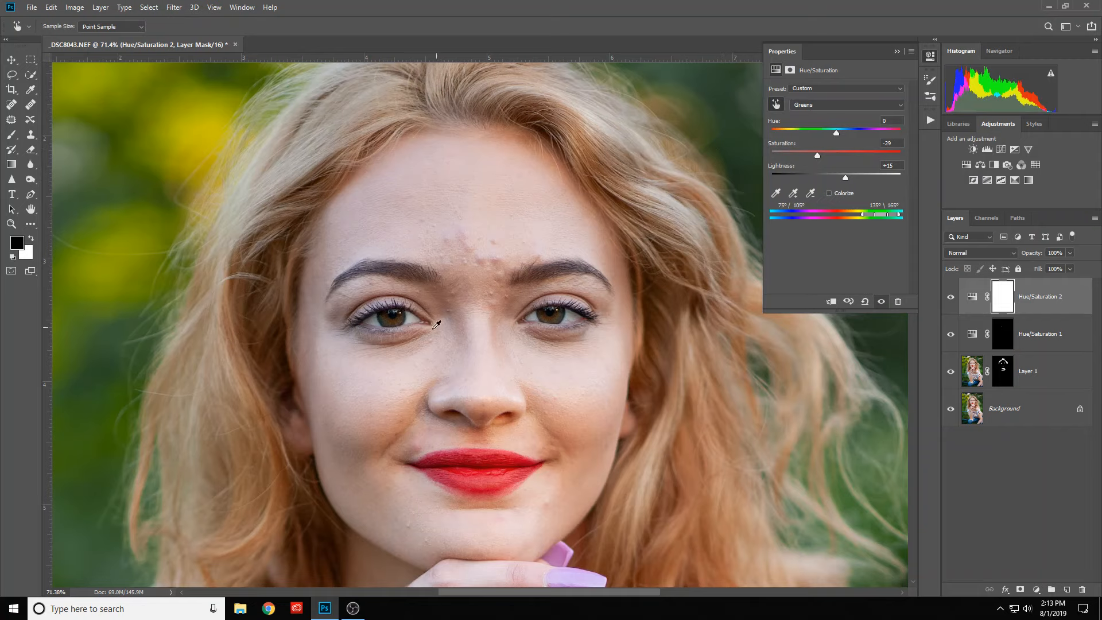
- Sample the eyes to set Yellows to Saturation -25, Lightness +16, and Cyans to Saturation -45 with slightly raised Lightness
left_click(415, 314)
left_click_drag(877, 154, 845, 182)
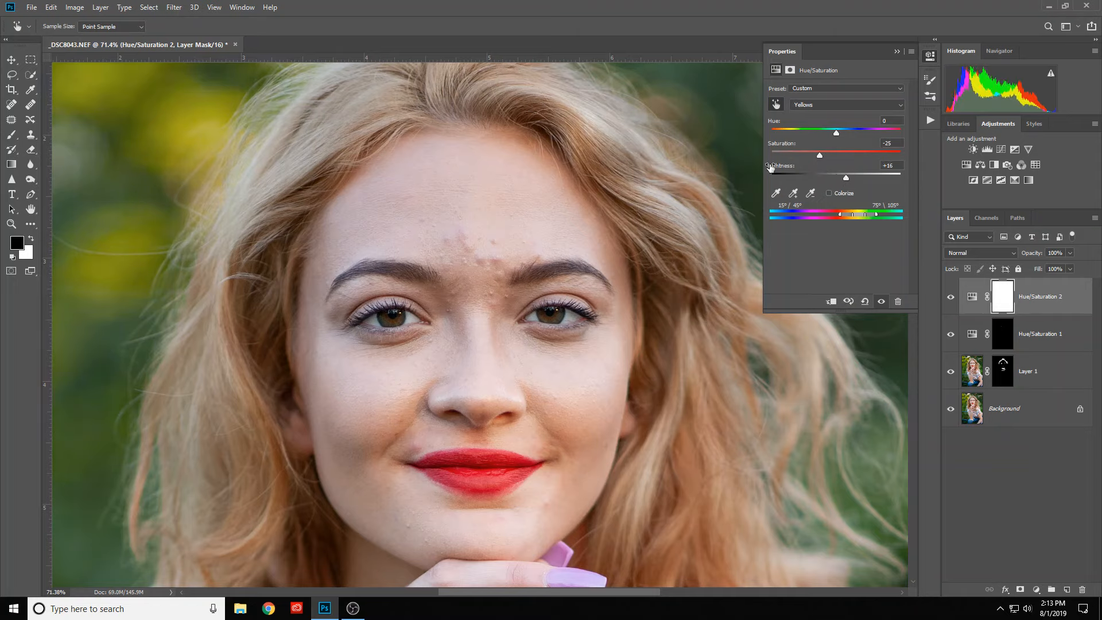
left_click(533, 316)
left_click_drag(812, 162, 914, 152)
key("ctrl+z")
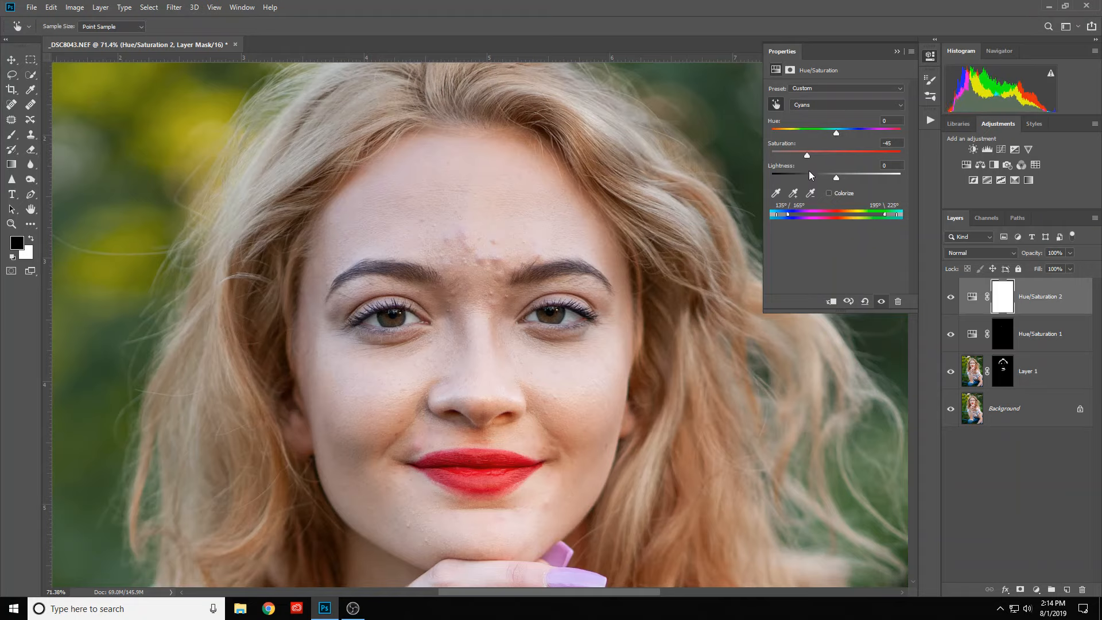
left_click_drag(836, 180, 844, 183)
mouse_move(856, 183)
left_mouse_down()
mouse_move(866, 167)
mouse_move(845, 169)
left_mouse_up()
- Sample the Reds in the right eye, set Saturation -39 and Lightness +27, and collapse the adjustment's properties
left_click(575, 313)
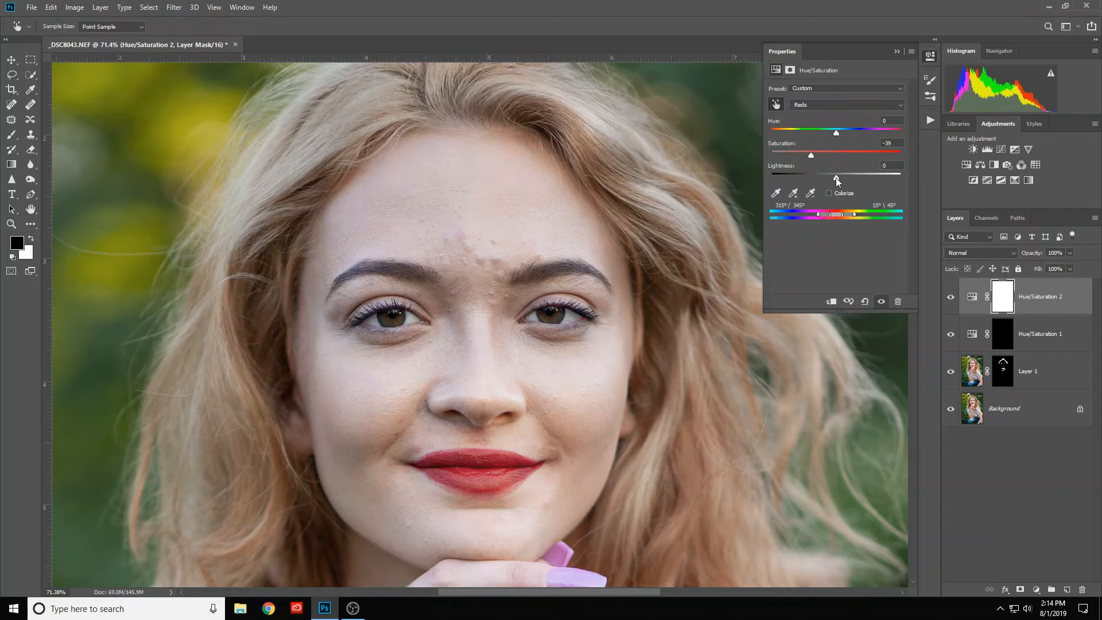
left_click_drag(849, 178, 854, 178)
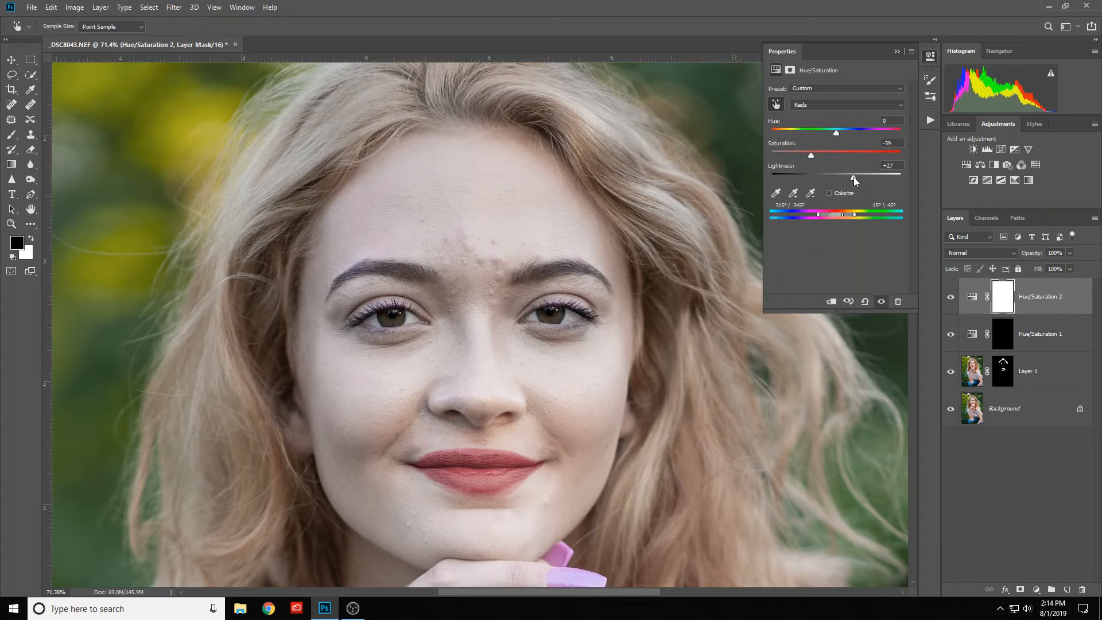
left_click(896, 51)
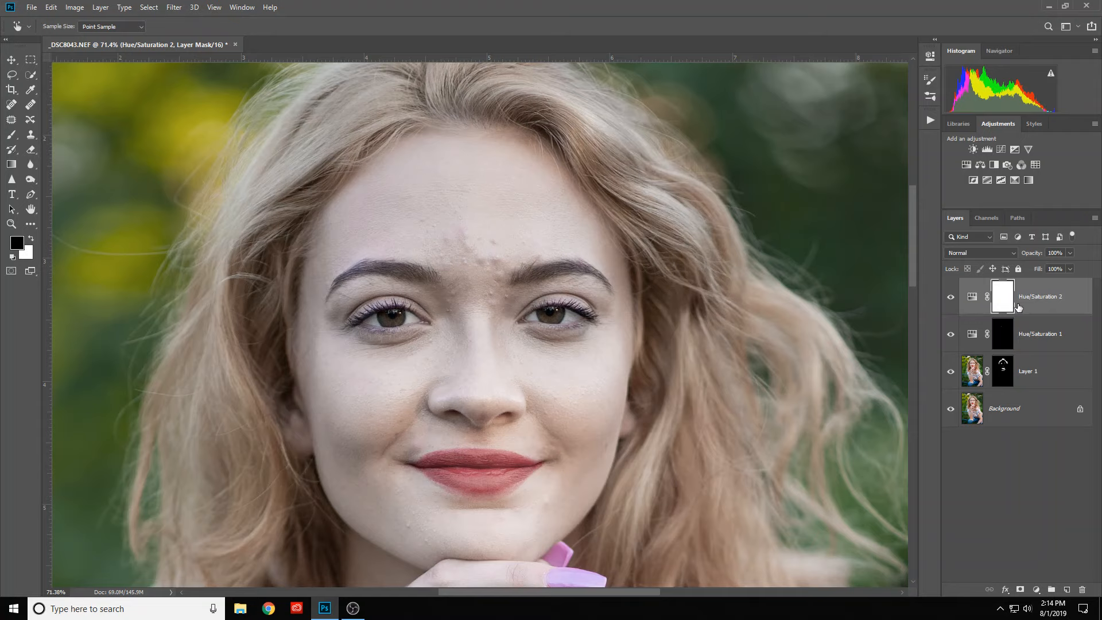
key("ctrl+i")
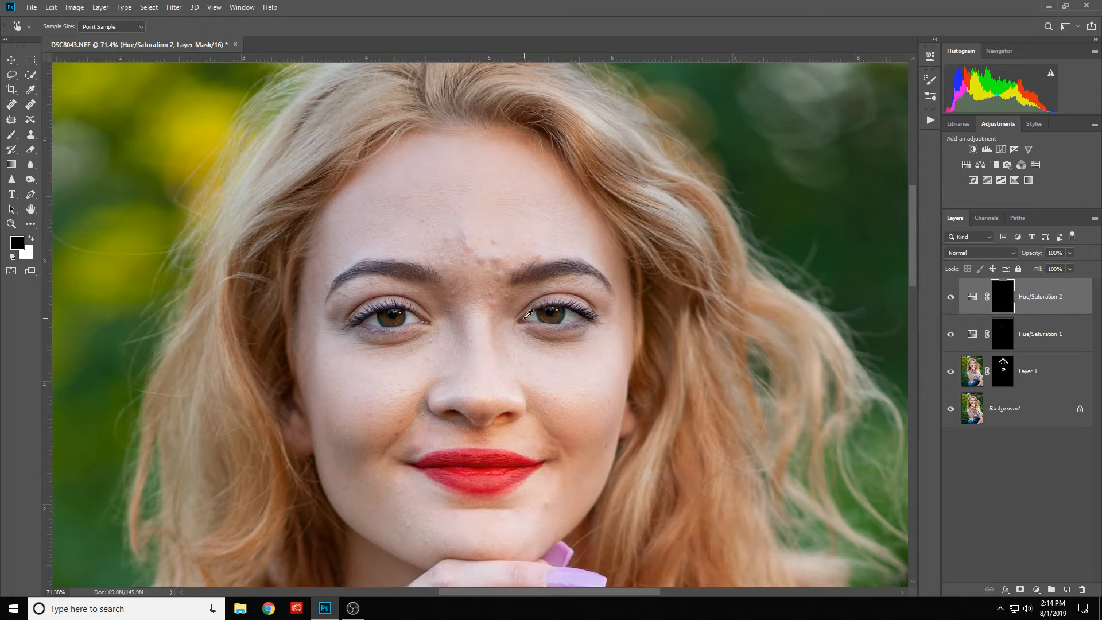
key("b")
scroll(534, 325, "up", 5)
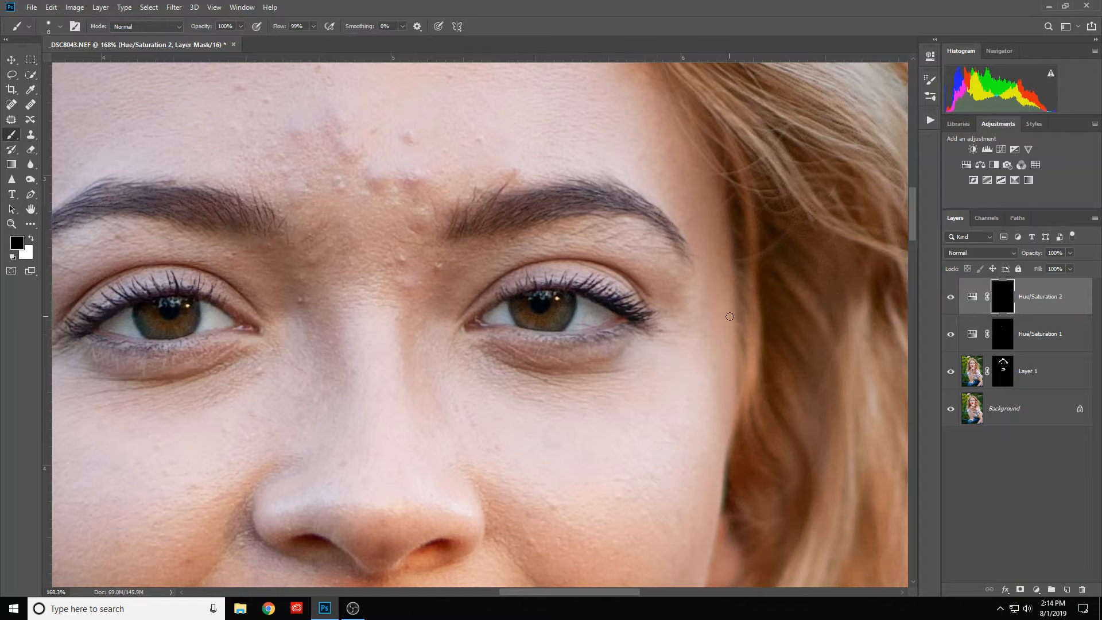
scroll(735, 321, "down", 3)
key("ctrl+i")
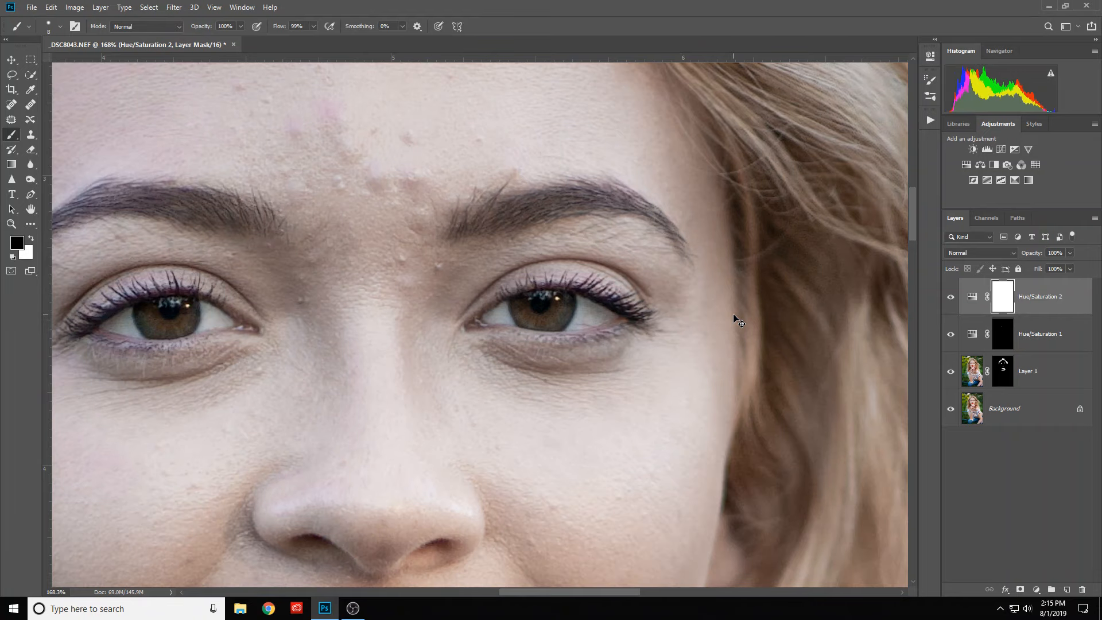
- Replace the Hue/Saturation 2 layer's mask with a copy of the Hue/Saturation 1 mask
scroll(729, 323, "down", 1)
scroll(728, 328, "down", 2)
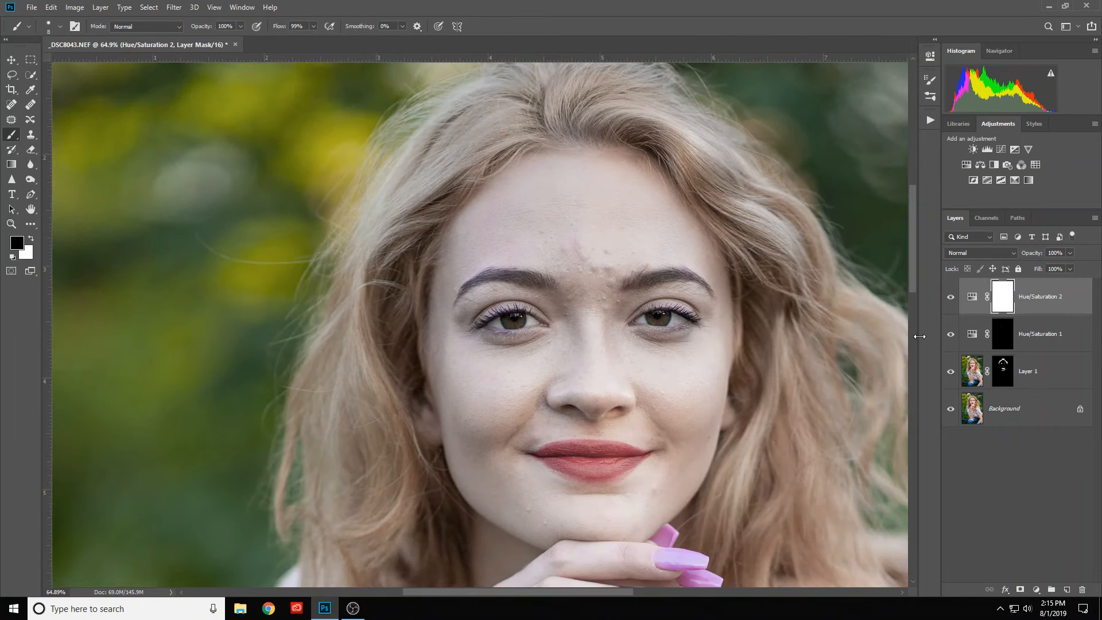
scroll(718, 347, "up", 2)
mouse_move(685, 351)
left_mouse_down()
mouse_move(591, 377)
mouse_move(590, 346)
left_mouse_up()
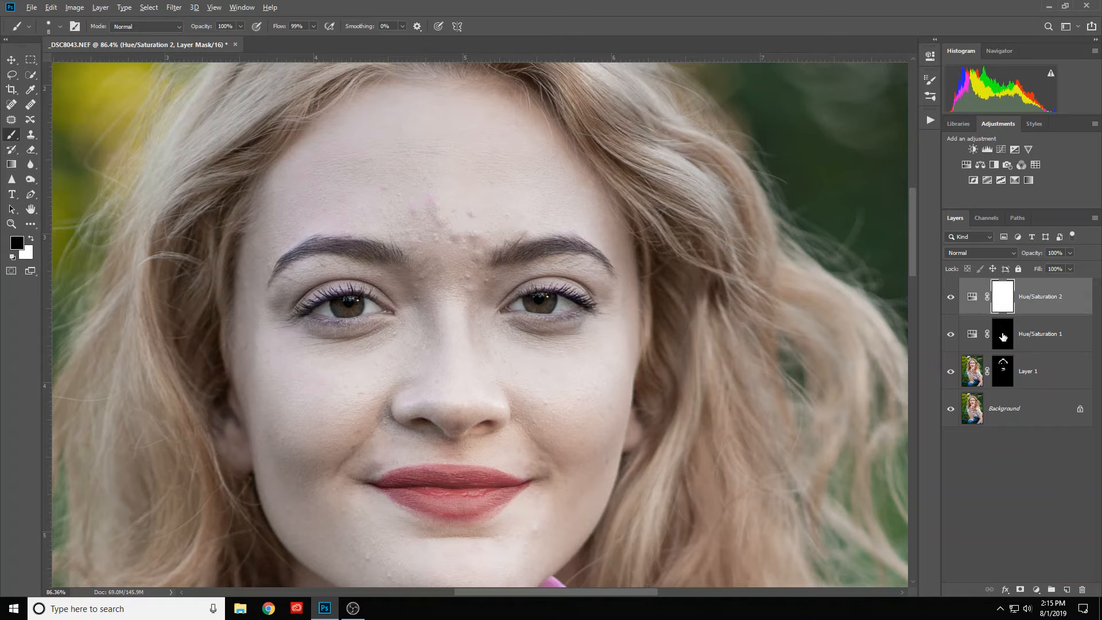
left_click_drag(1003, 337, 1005, 298)
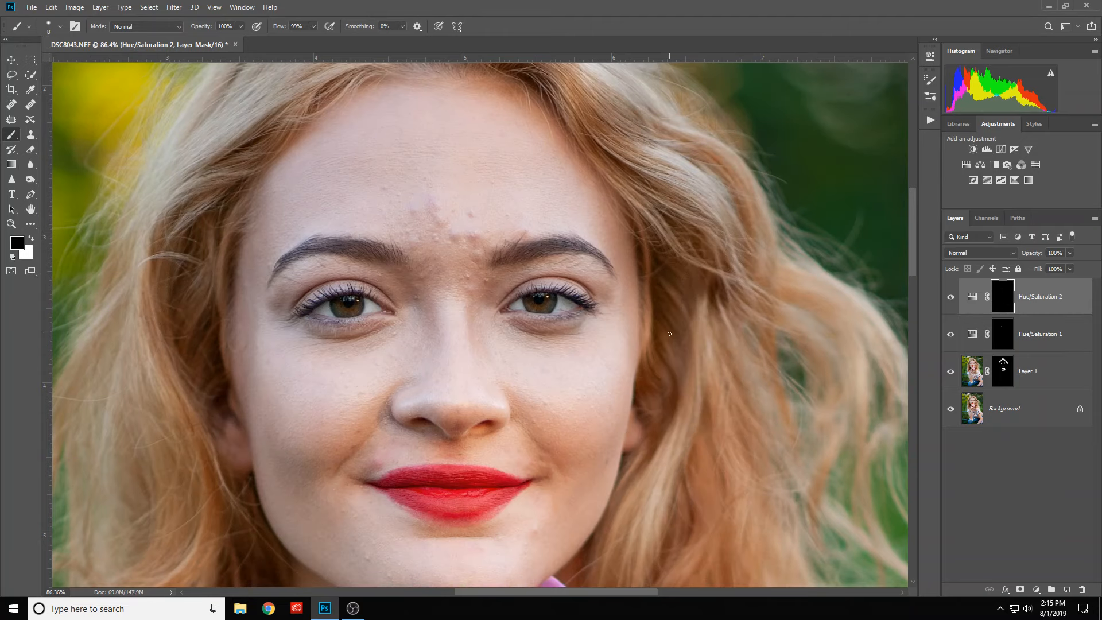
- Compare the eyes with and without the Hue/Saturation 2 adjustment, including at closer magnification
left_click(952, 297)
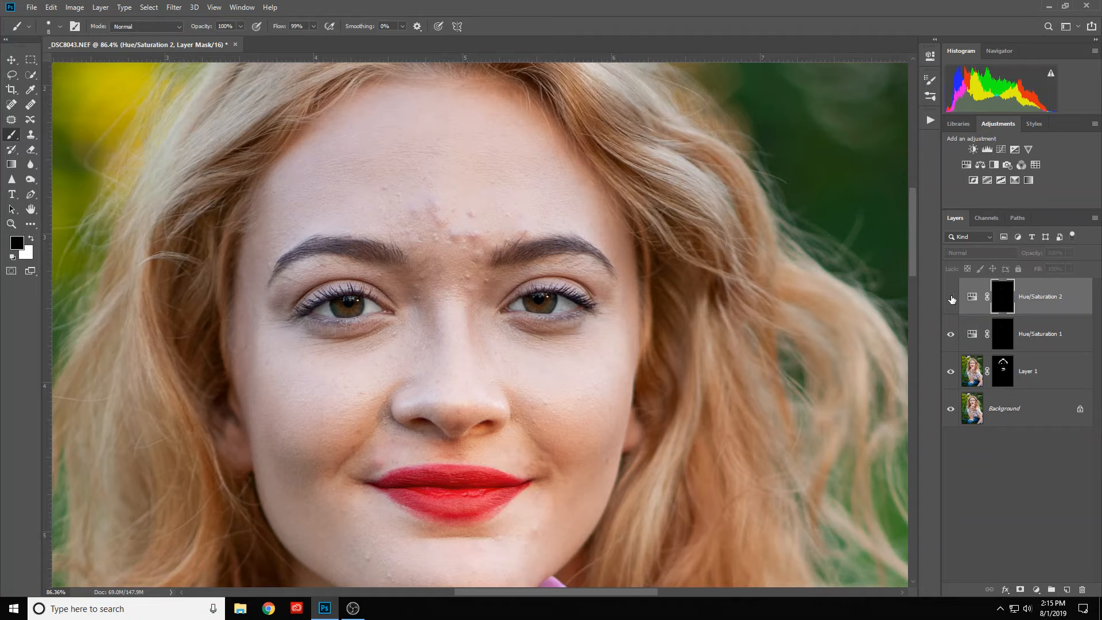
left_click(951, 297)
left_click(951, 298)
left_click(952, 298)
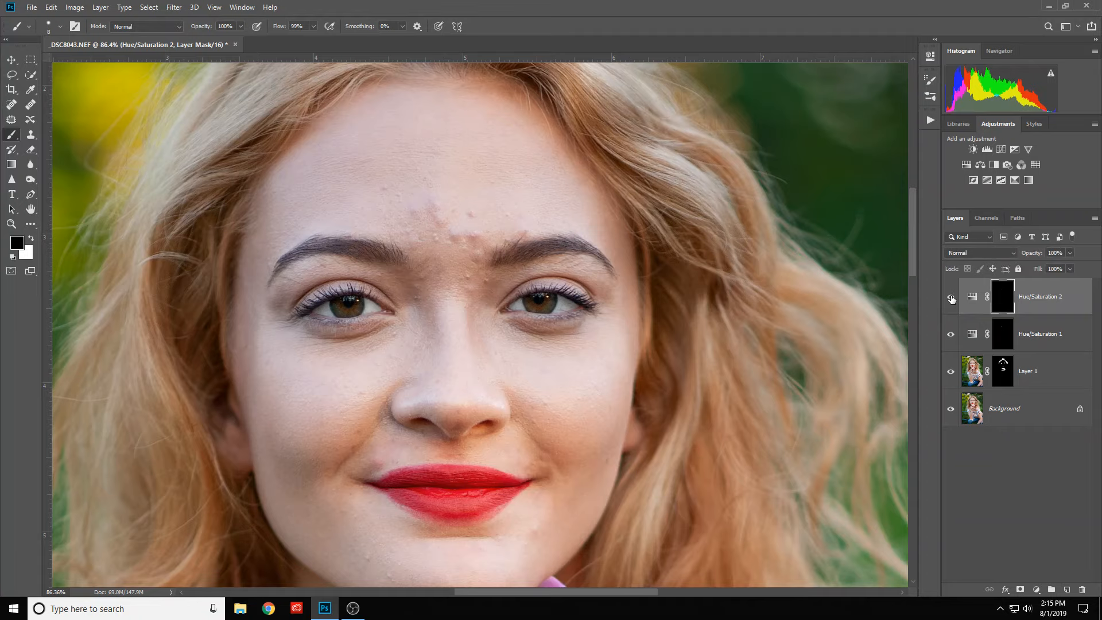
scroll(578, 310, "up", 3)
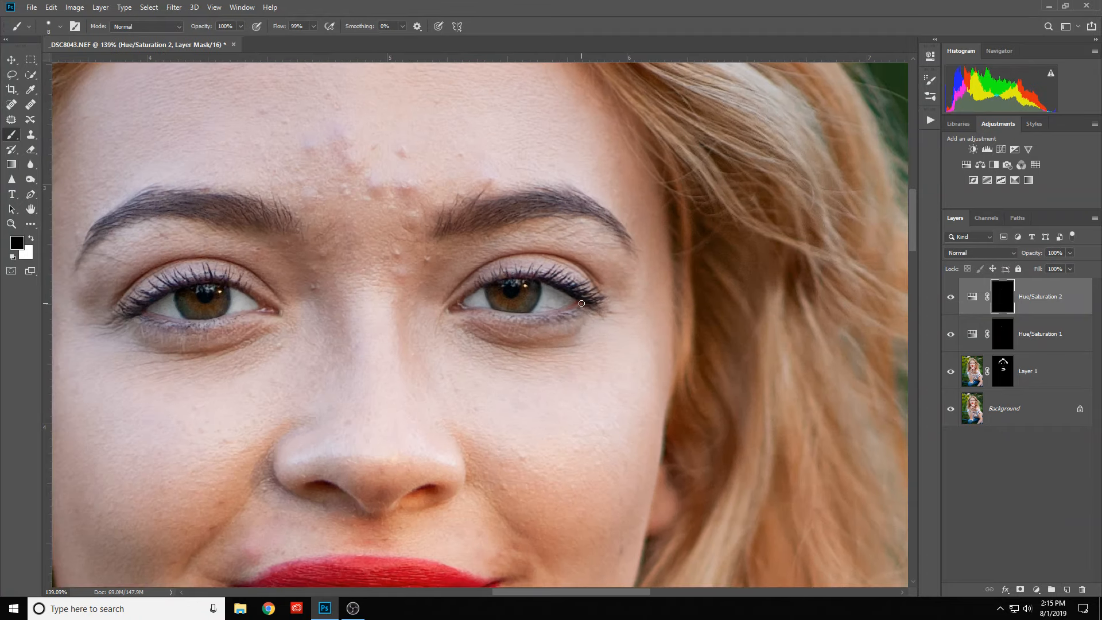
left_click(951, 297)
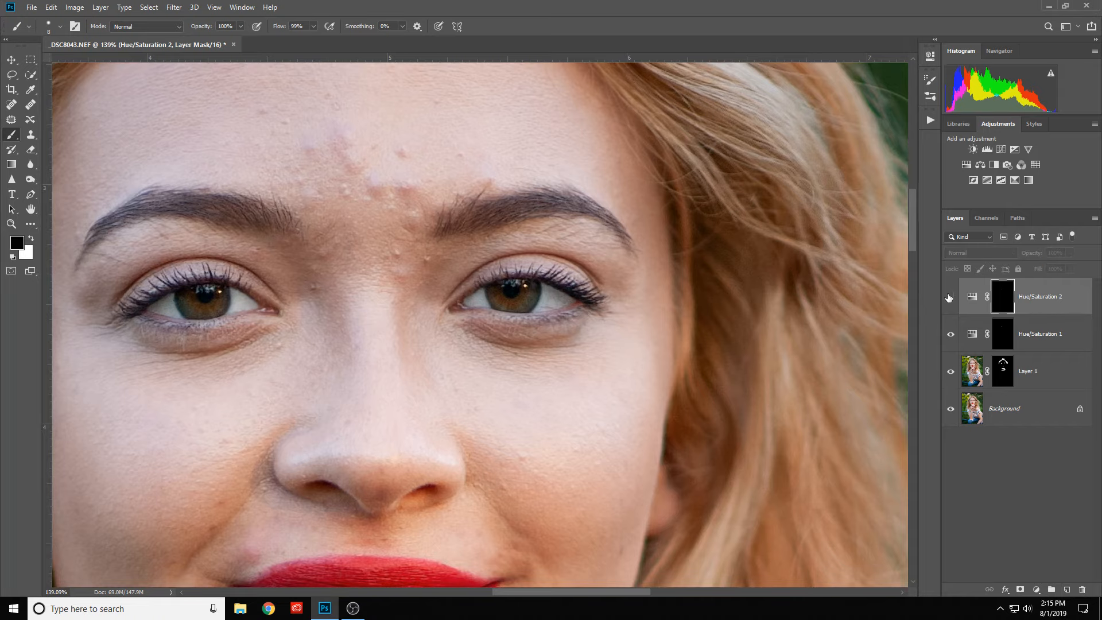
left_click(950, 297)
left_click(949, 297)
scroll(490, 336, "up", 2)
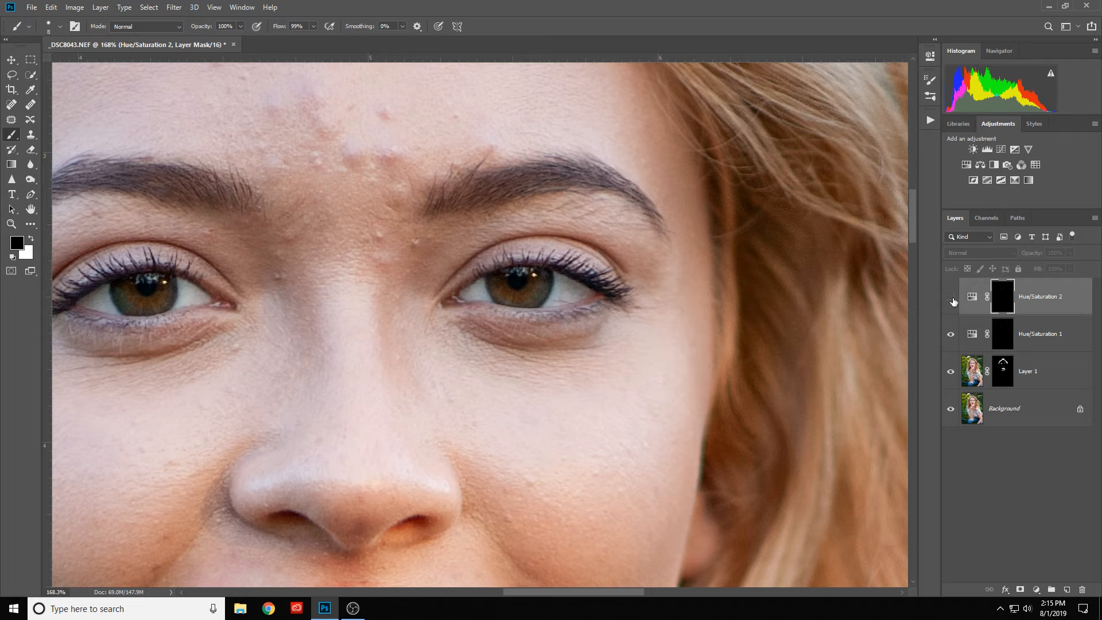
left_click(951, 298)
left_click(950, 298)
left_click(950, 297)
- Examine the whitened eyes against the whole portrait at several magnifications
scroll(400, 259, "down", 6)
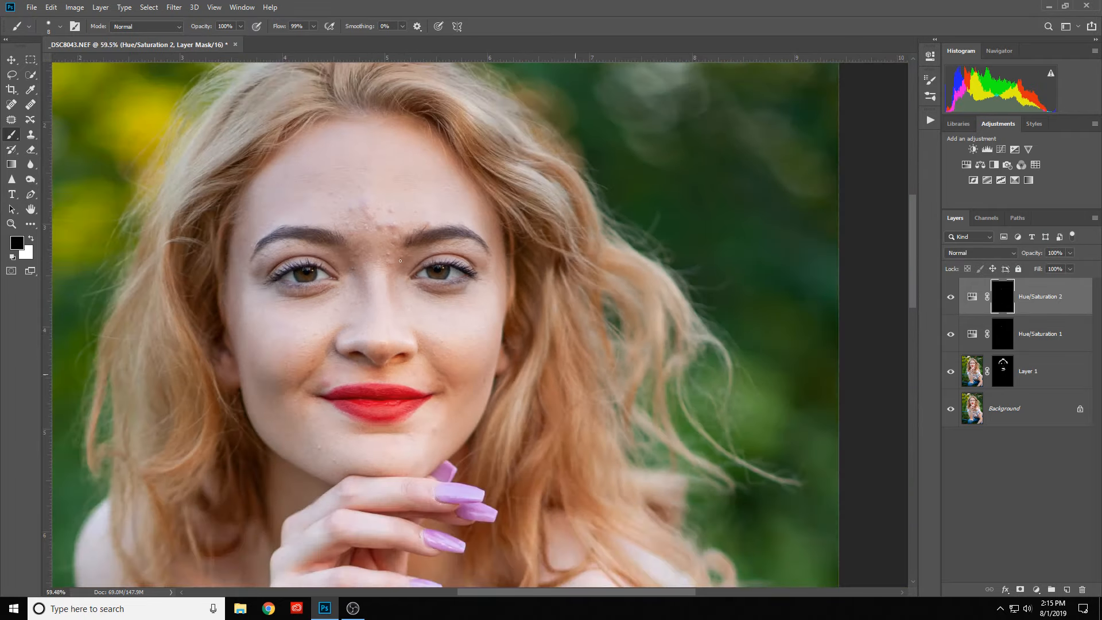
scroll(400, 259, "down", 2)
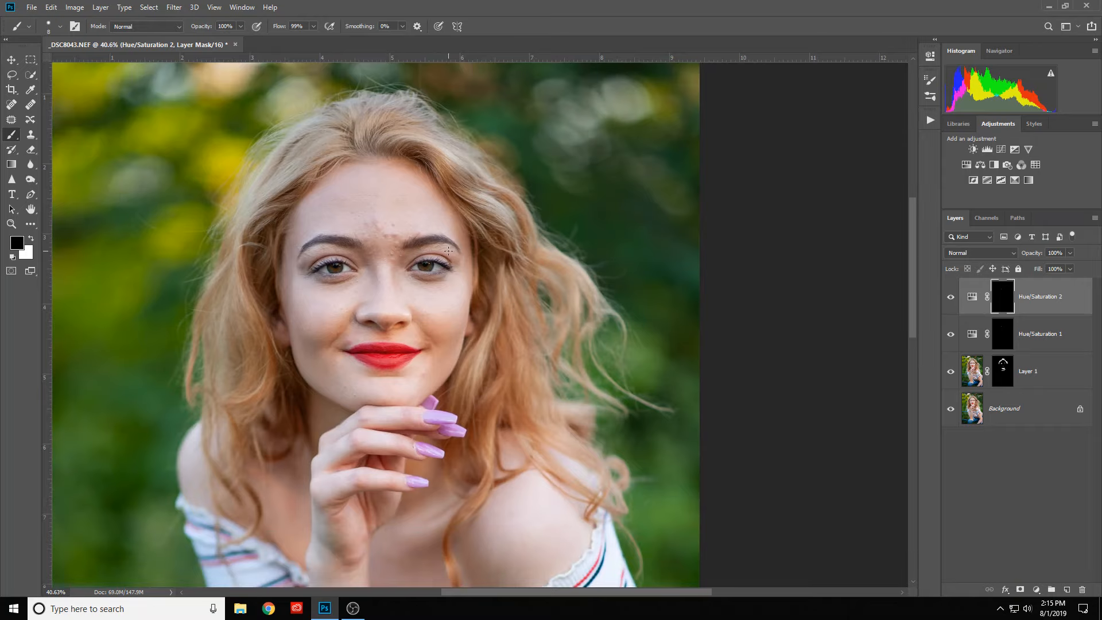
scroll(381, 259, "down", 3)
scroll(380, 260, "up", 1)
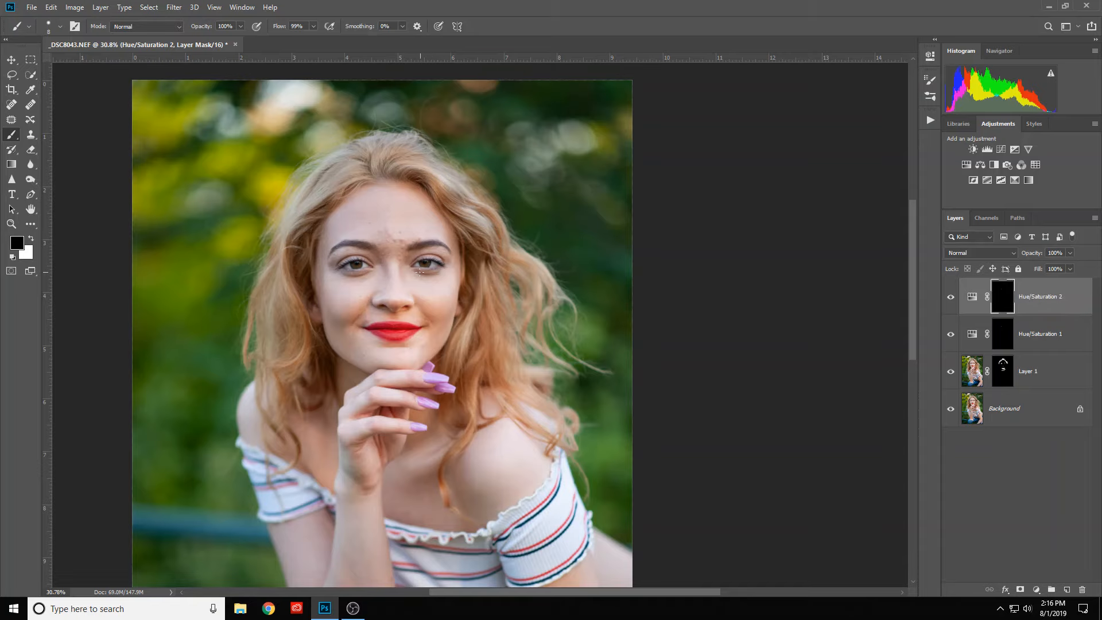
scroll(420, 272, "up", 5)
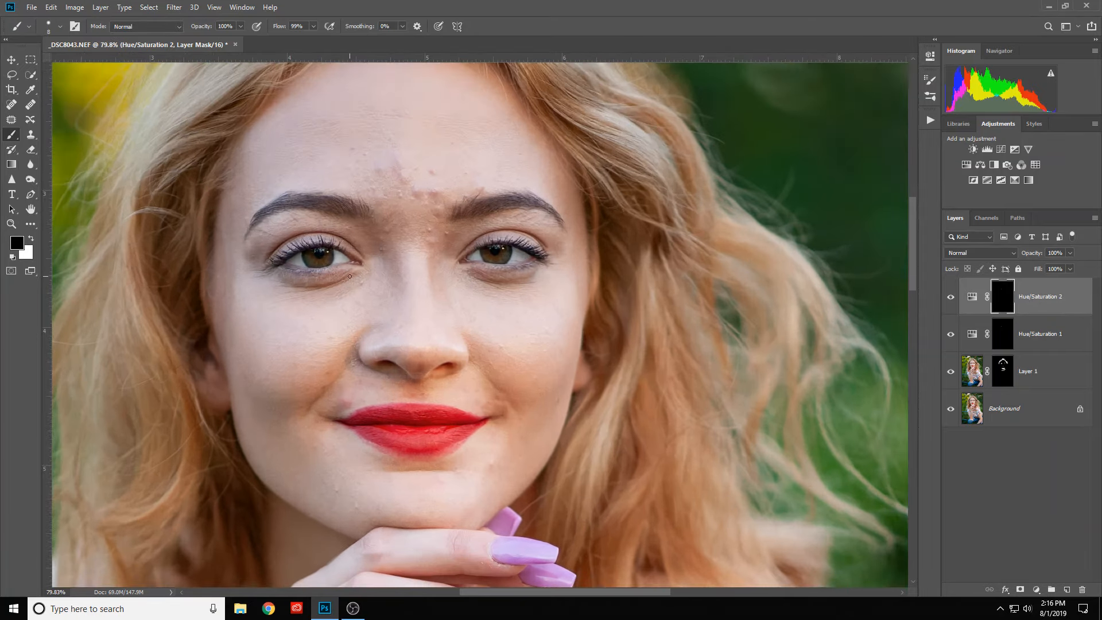
scroll(350, 276, "down", 3)
scroll(351, 275, "up", 2)
scroll(352, 272, "down", 3)
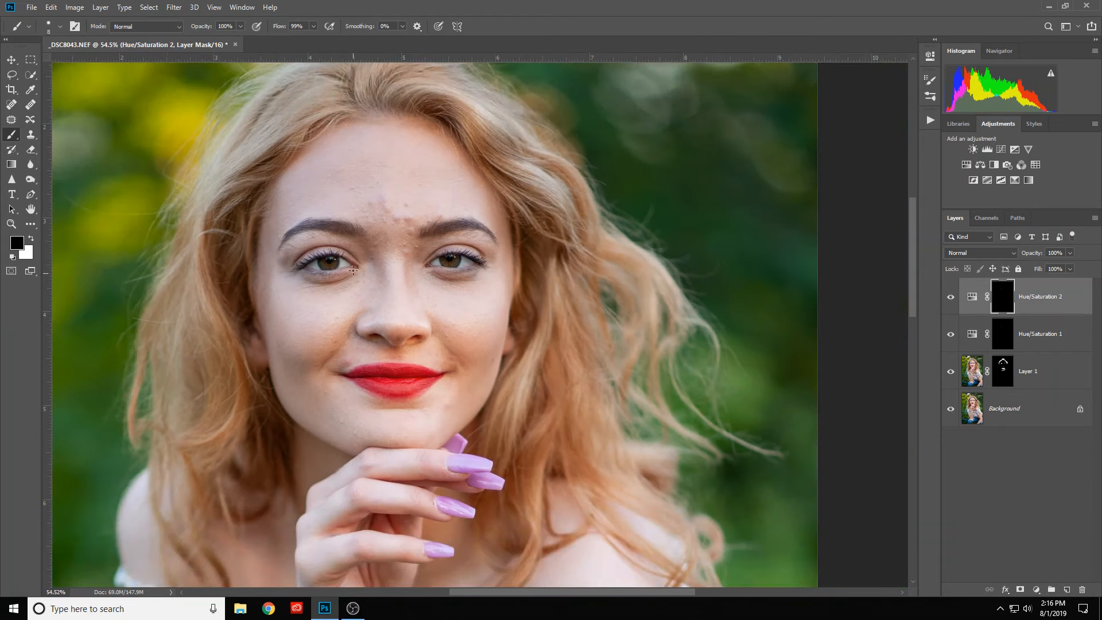
scroll(354, 258, "up", 2)
scroll(416, 284, "down", 2)
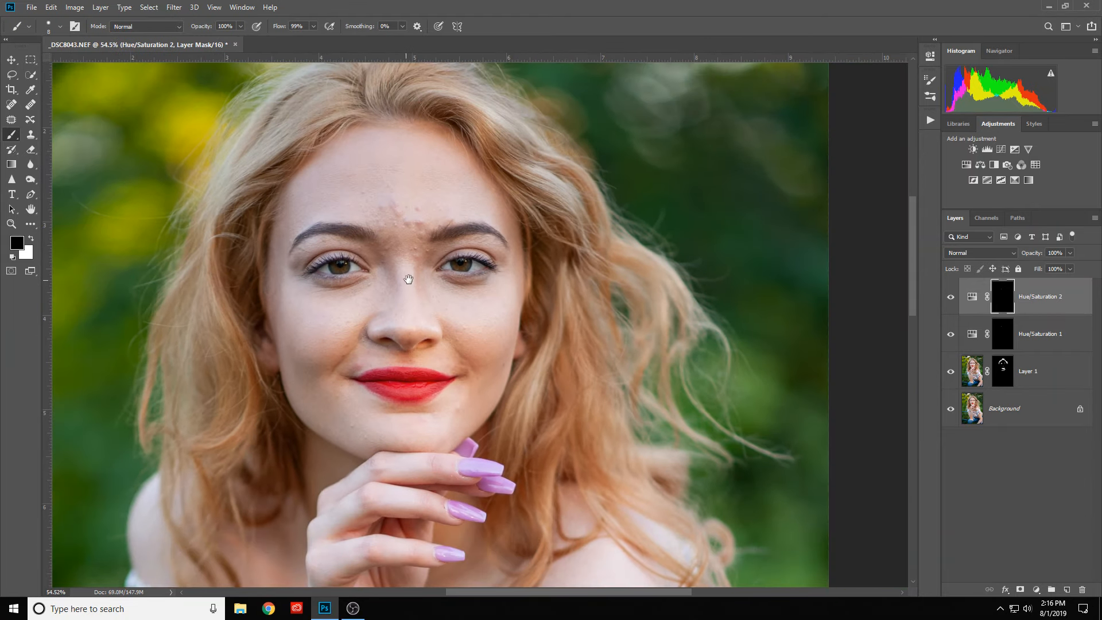
left_click_drag(408, 281, 491, 312)
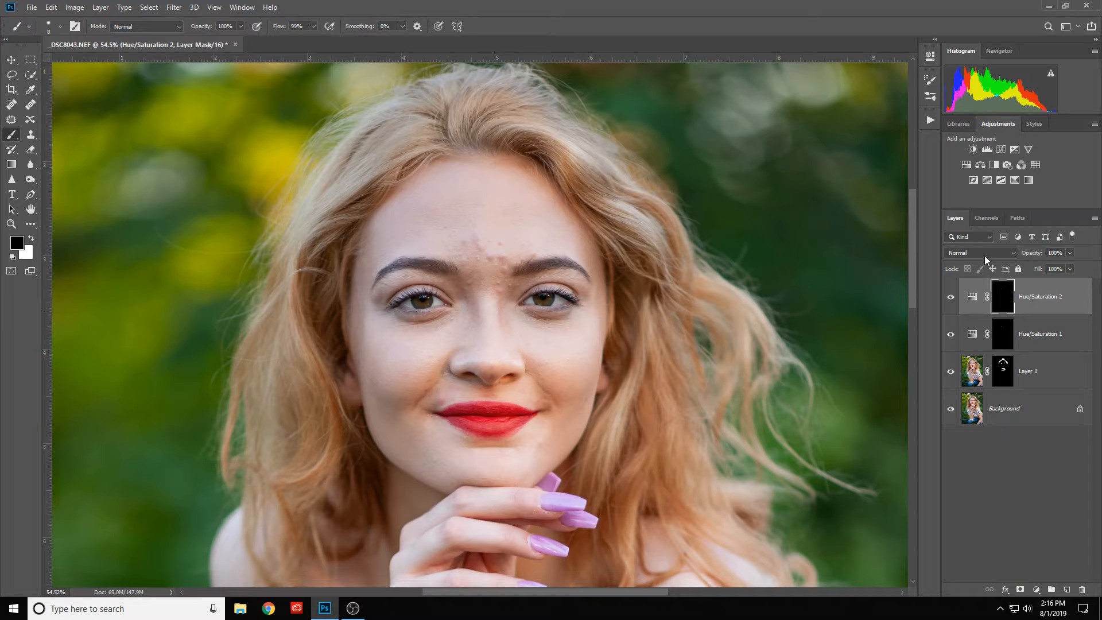
- Add a Levels adjustment layer, set its white input level to 245, and collapse its properties
left_click(987, 151)
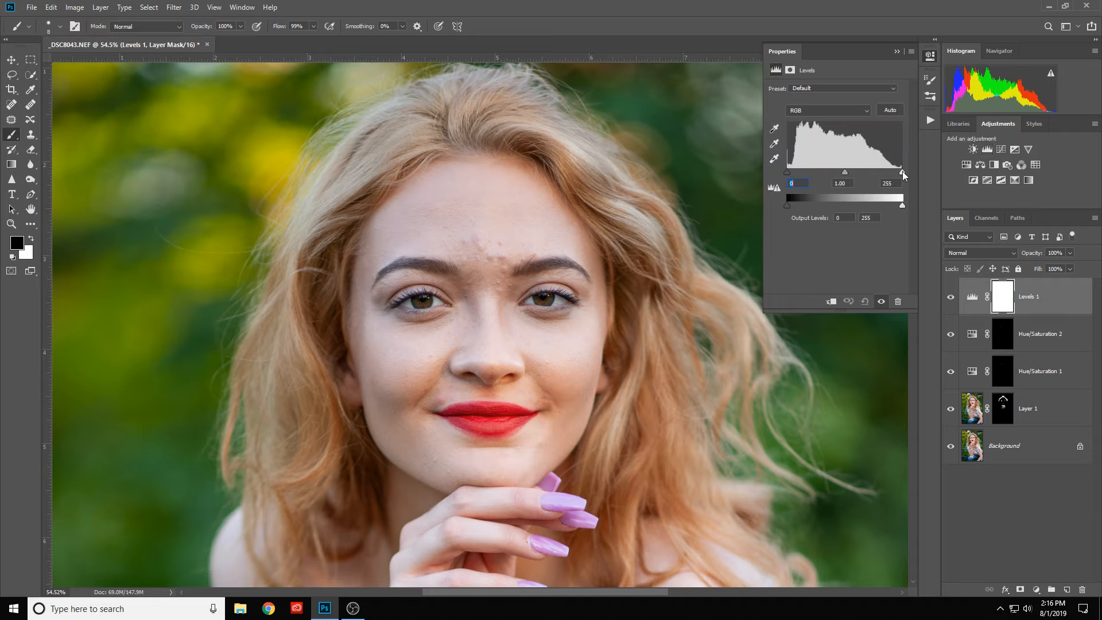
mouse_move(902, 171)
left_mouse_down()
mouse_move(856, 175)
mouse_move(901, 177)
left_mouse_up()
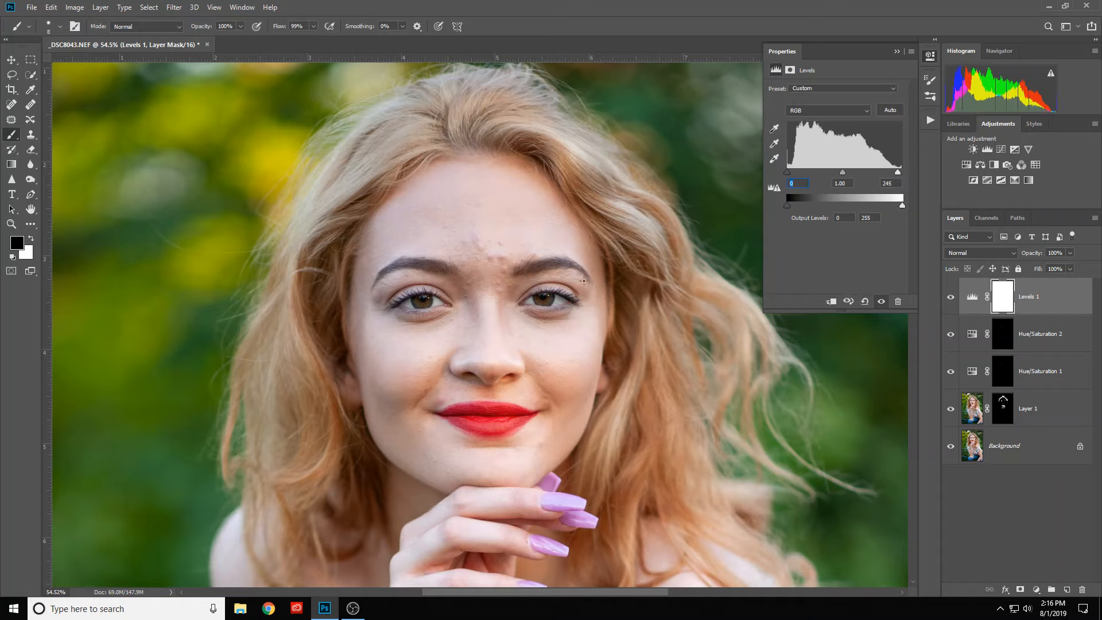
left_click(896, 52)
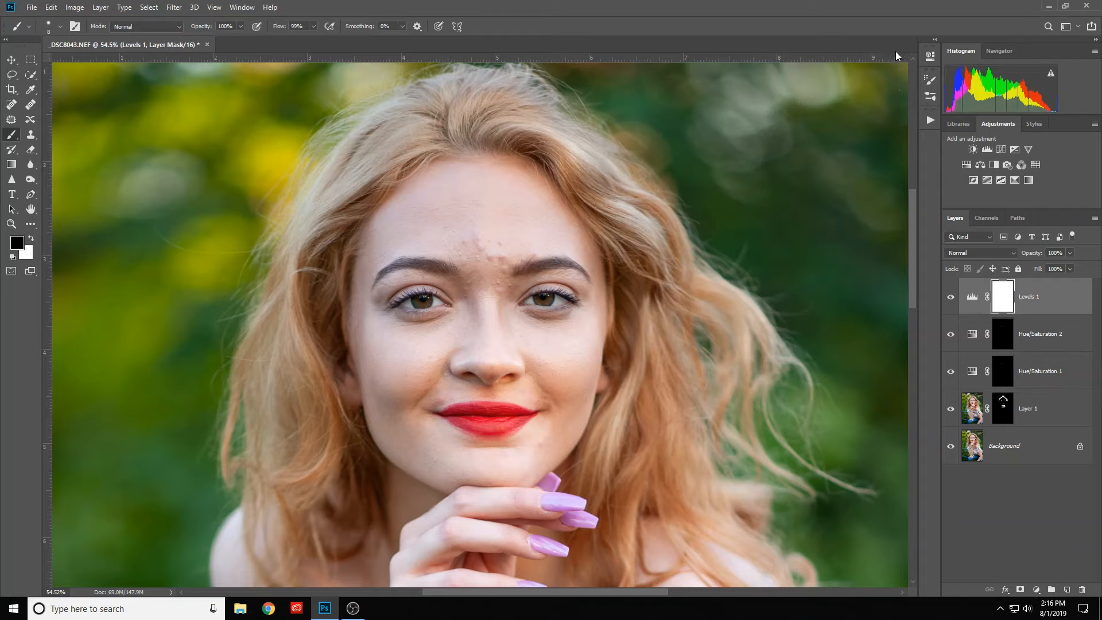
- Set the Levels layer's blend mode to Linear Dodge (Add) and invert its mask to black
left_click(978, 254)
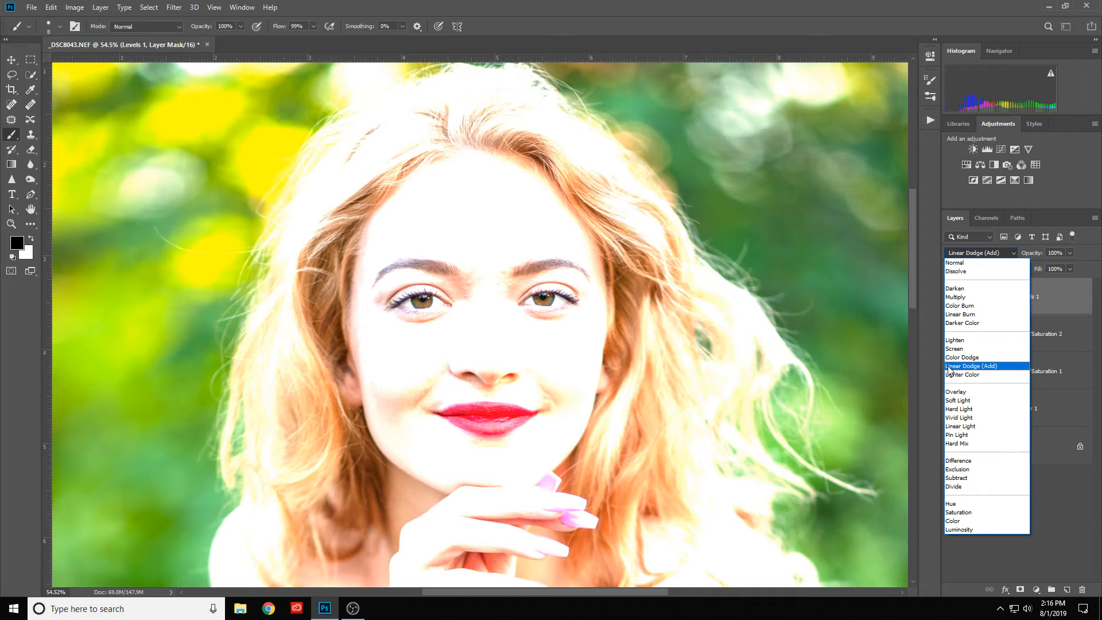
left_click(952, 366)
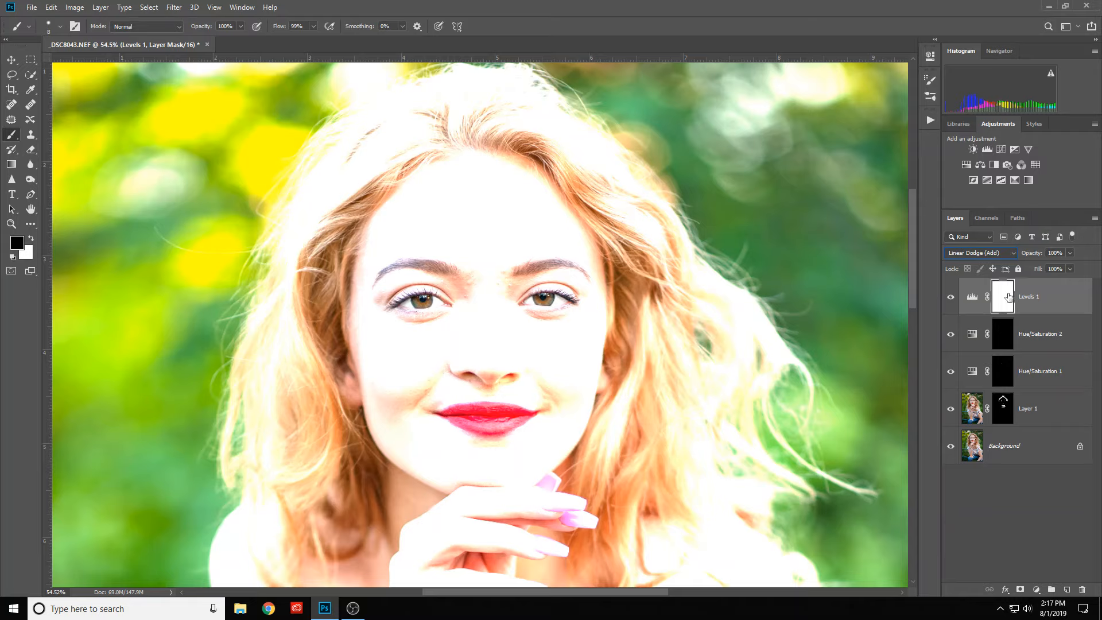
left_click_drag(1009, 297, 1010, 299)
key("ctrl+i")
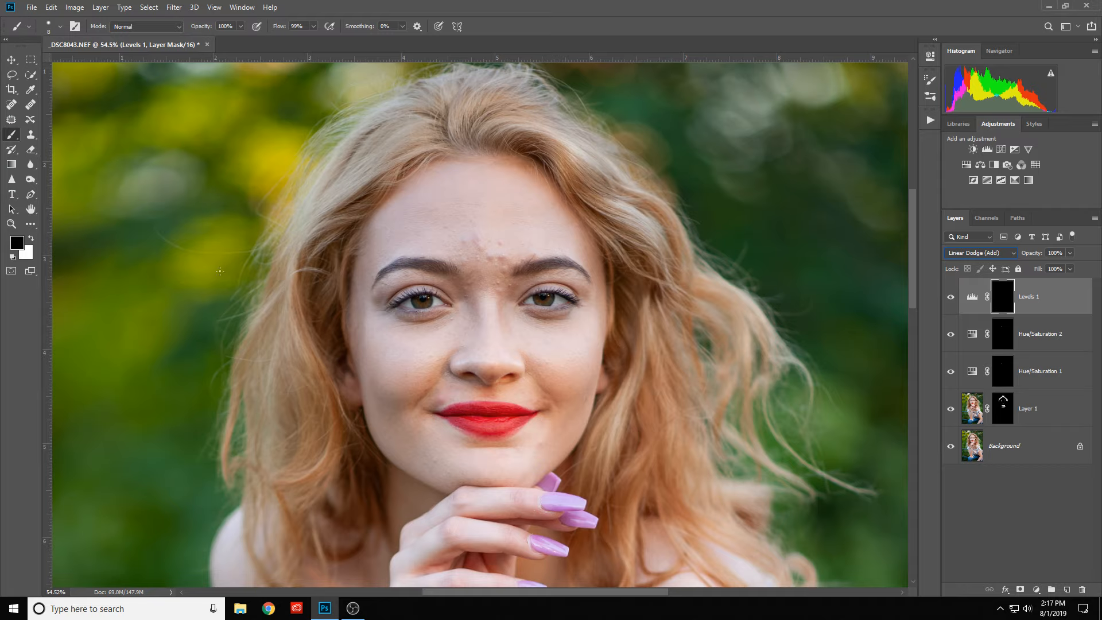
- Paint white over both irises on the Levels mask with an 18 px brush at 50% hardness
key("x")
scroll(741, 282, "up", 8)
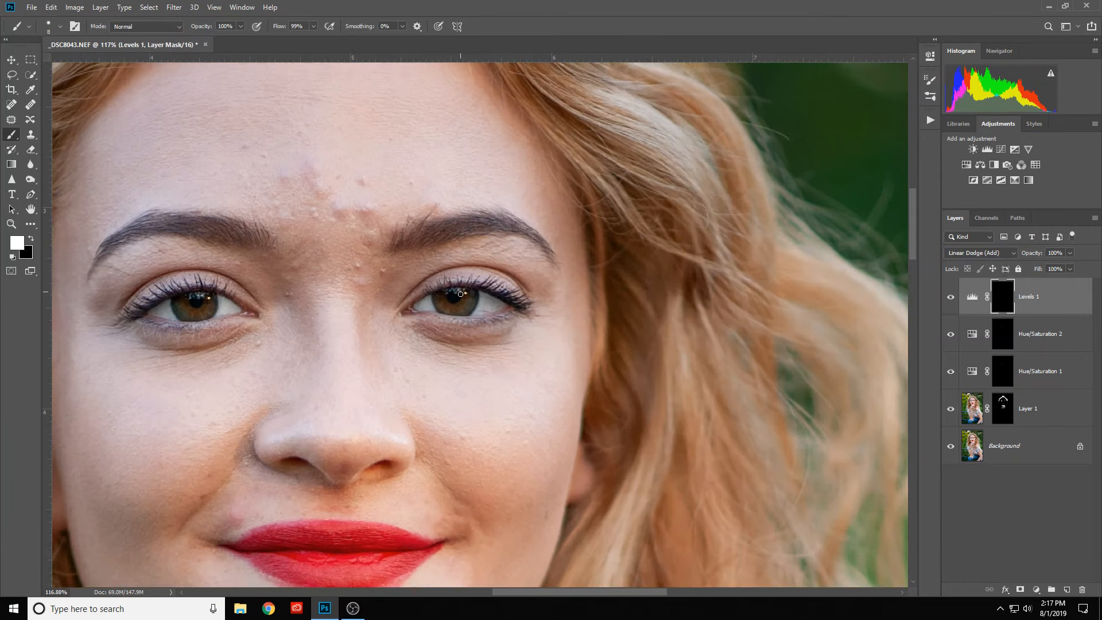
right_click(453, 298, "alt")
left_click_drag(453, 299, 460, 302)
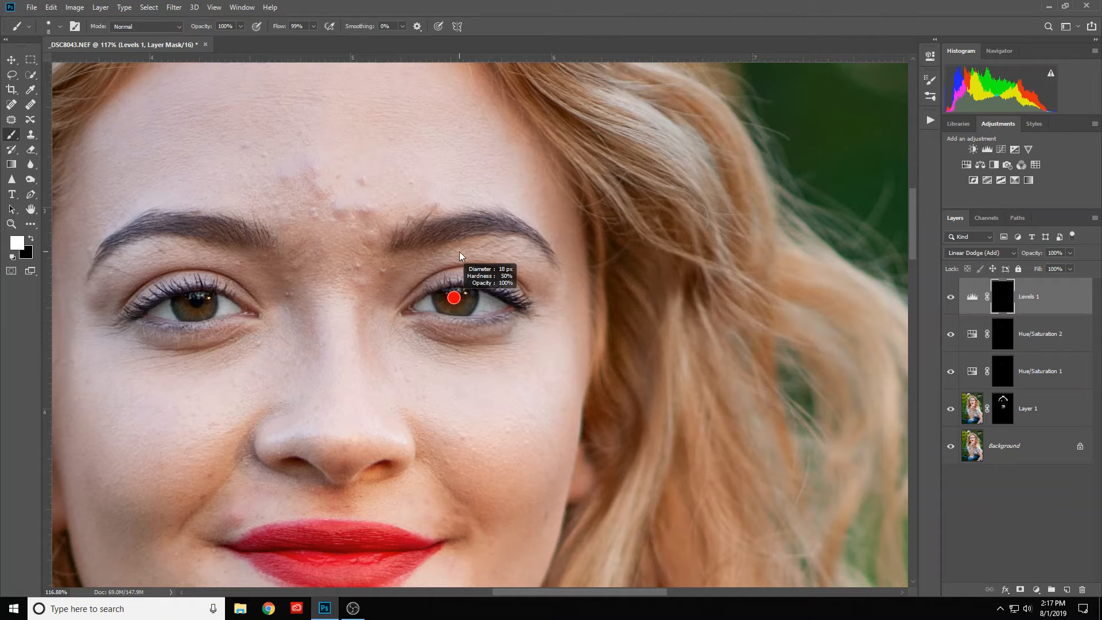
left_click_drag(460, 252, 460, 251)
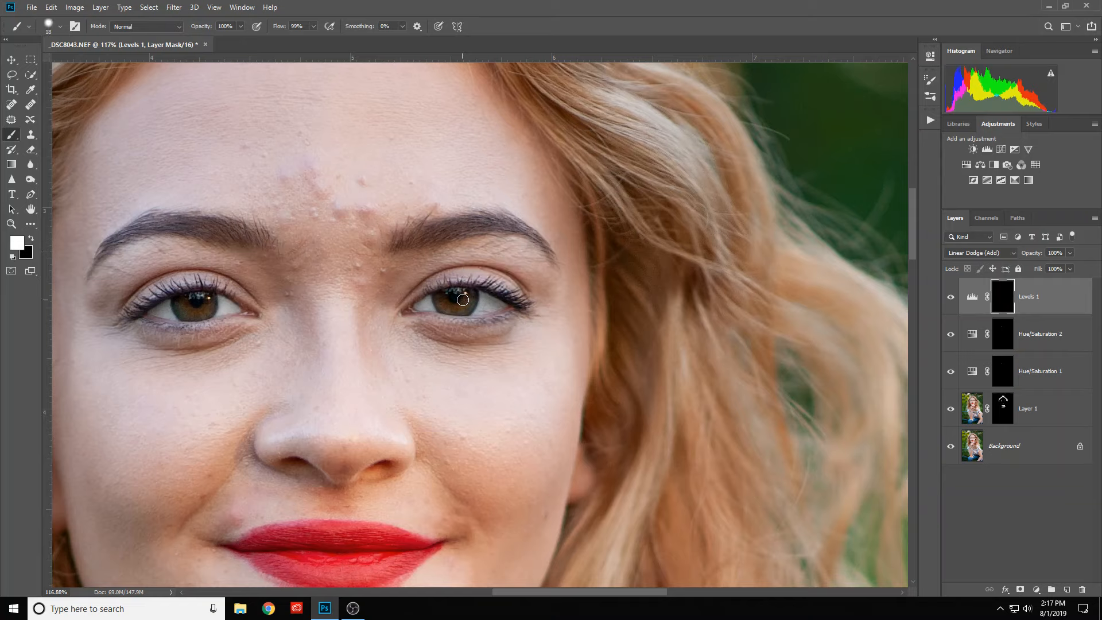
mouse_move(470, 295)
left_mouse_down()
mouse_move(464, 308)
mouse_move(438, 303)
mouse_move(464, 310)
mouse_move(472, 294)
left_mouse_up()
mouse_move(210, 300)
left_mouse_down()
mouse_move(197, 313)
mouse_move(178, 303)
mouse_move(194, 314)
mouse_move(213, 301)
mouse_move(196, 315)
mouse_move(179, 300)
mouse_move(206, 307)
mouse_move(181, 303)
left_mouse_up()
left_click_drag(439, 297, 459, 293)
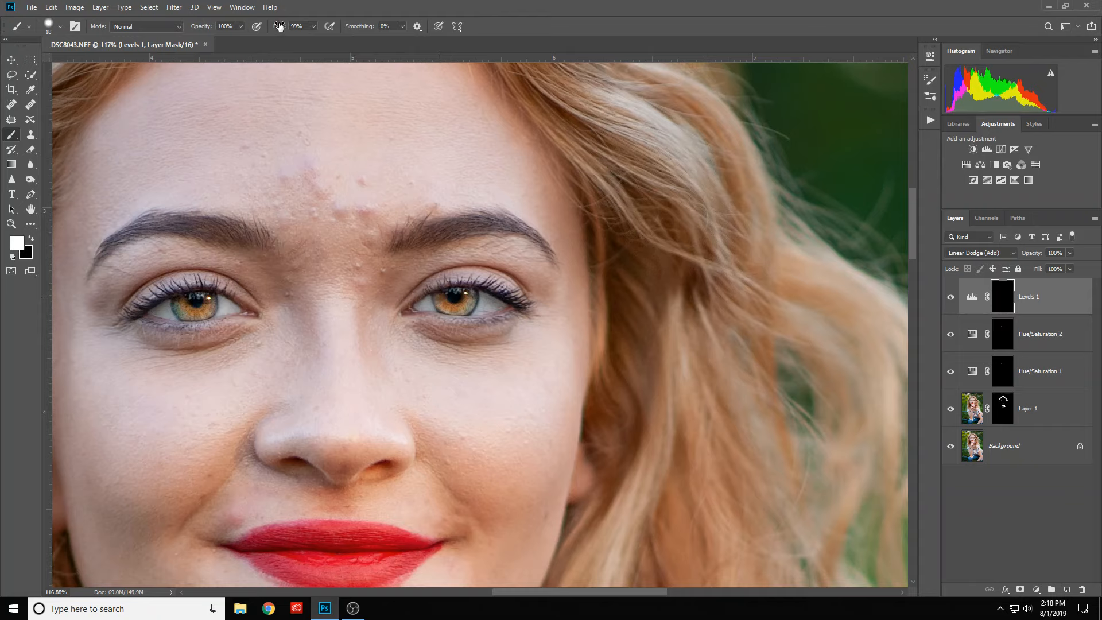
- Reduce the brush flow to 21% and paint the upper parts of both irises into the Levels mask
left_click_drag(279, 27, 234, 39)
left_click_drag(457, 293, 446, 297)
mouse_move(200, 295)
left_mouse_down()
mouse_move(190, 298)
mouse_move(201, 295)
left_mouse_up()
- Lower the Levels 1 layer's opacity to 49%
scroll(555, 353, "down", 5)
scroll(554, 353, "down", 2)
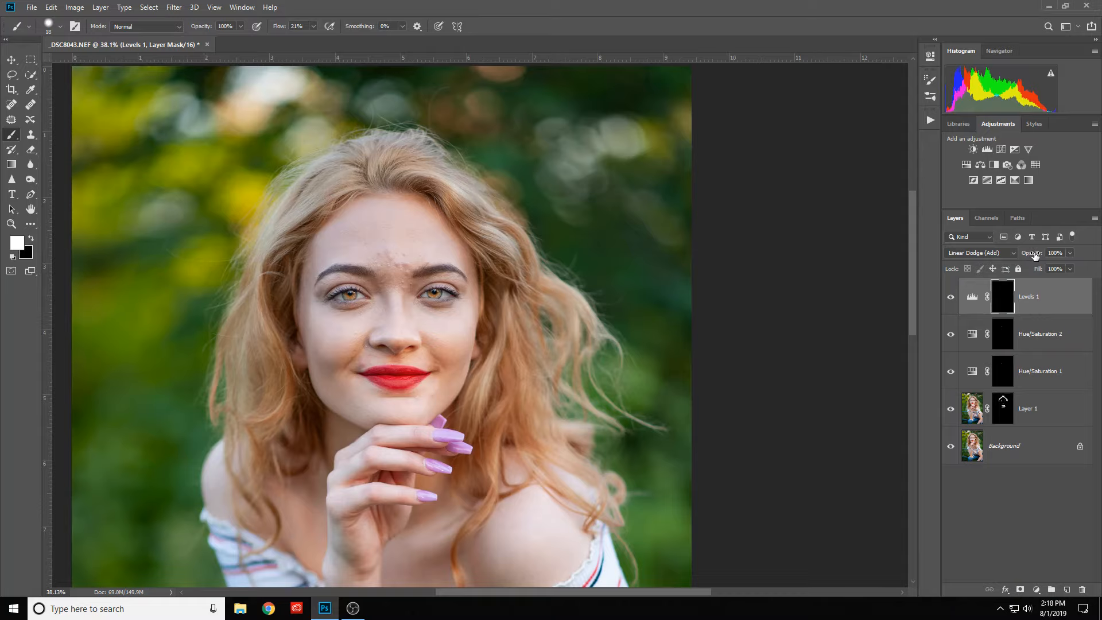
left_click_drag(1035, 255, 1005, 268)
- Examine the brightened irises up close and within the wider portrait
scroll(399, 309, "up", 3)
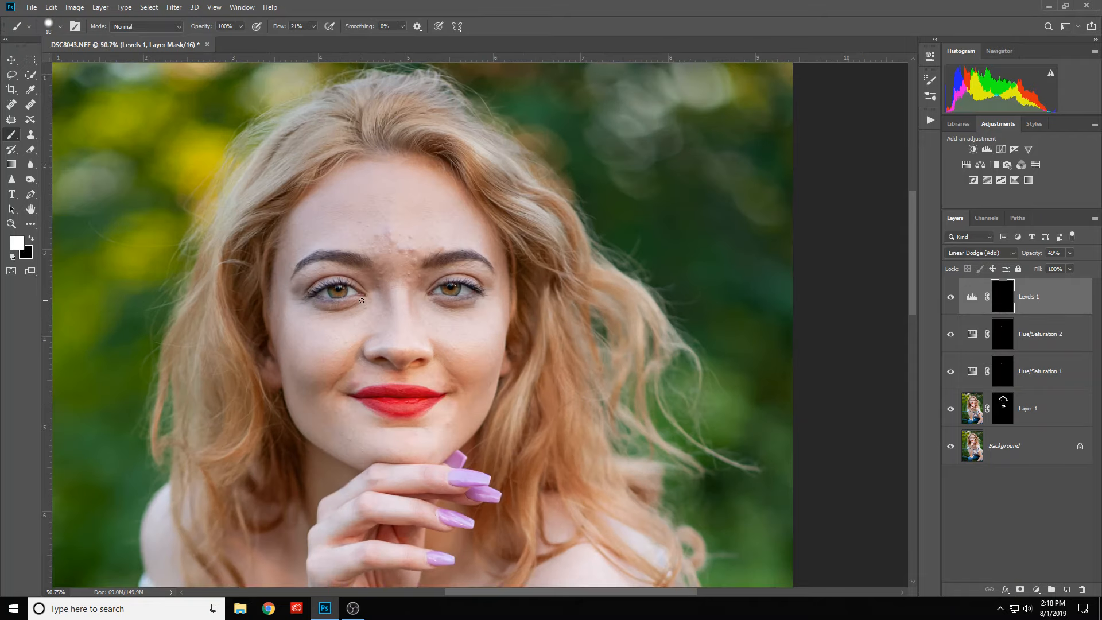
scroll(394, 295, "up", 3)
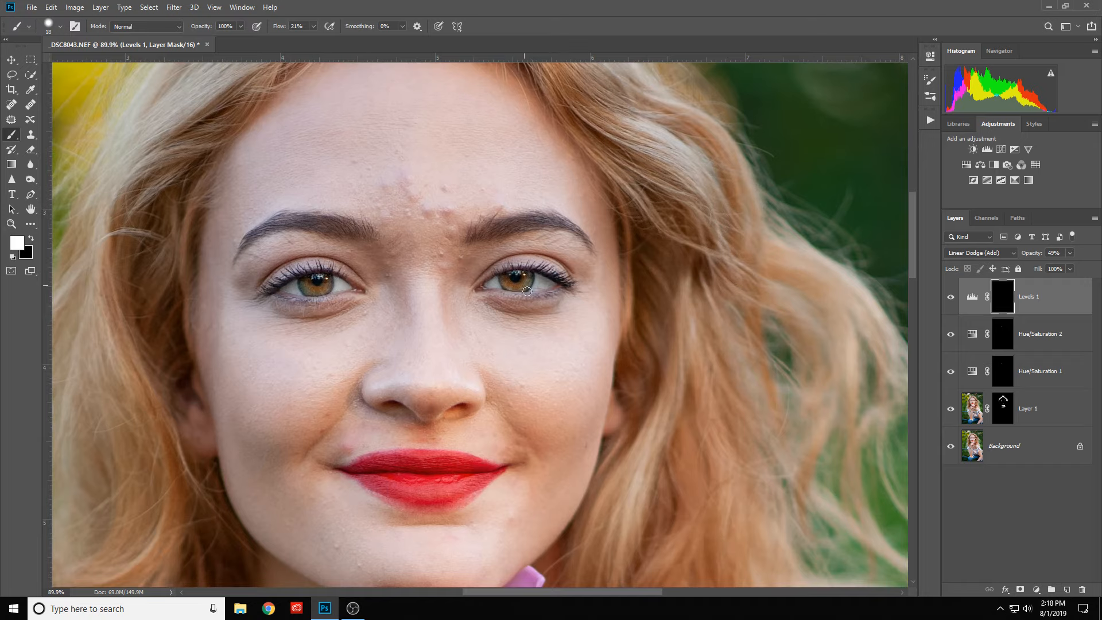
scroll(357, 295, "down", 3)
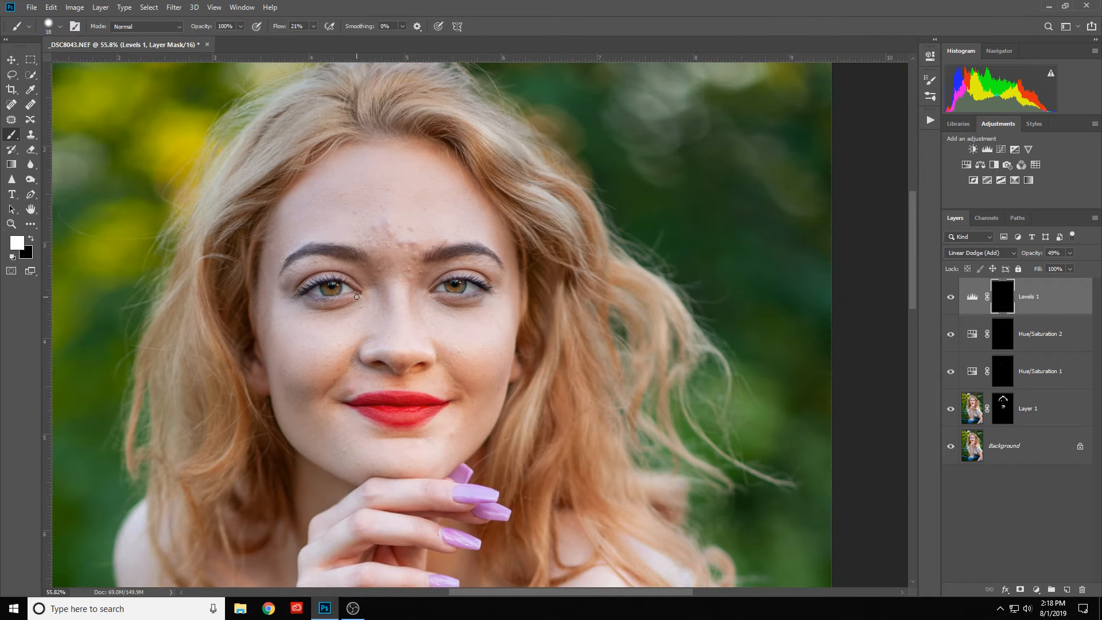
scroll(357, 296, "down", 1)
scroll(359, 299, "down", 1)
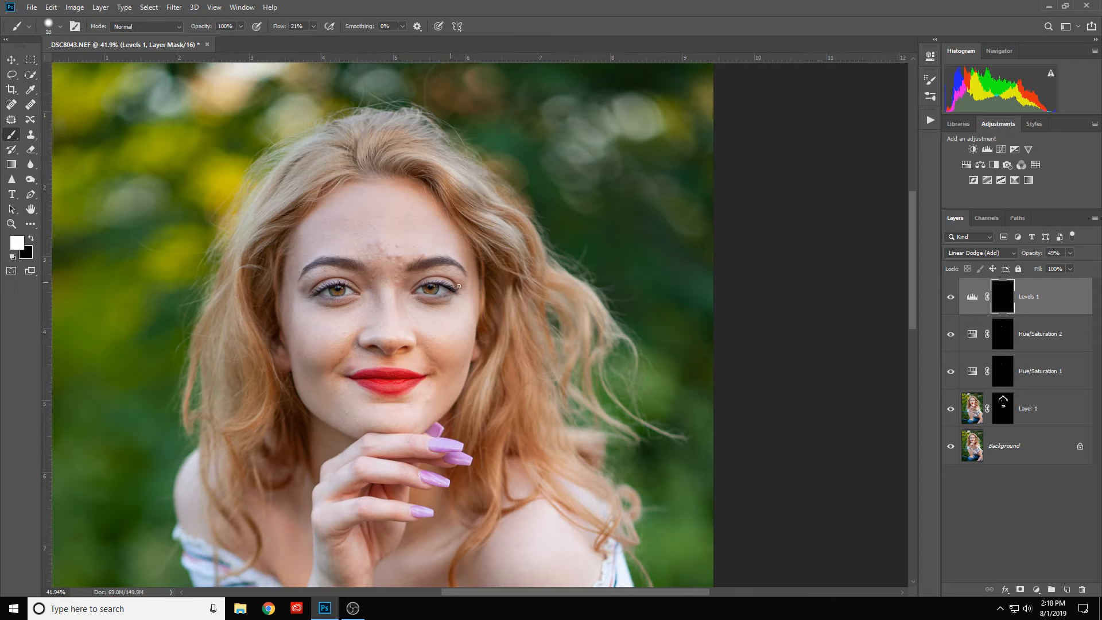
scroll(438, 303, "down", 2)
scroll(434, 300, "up", 3)
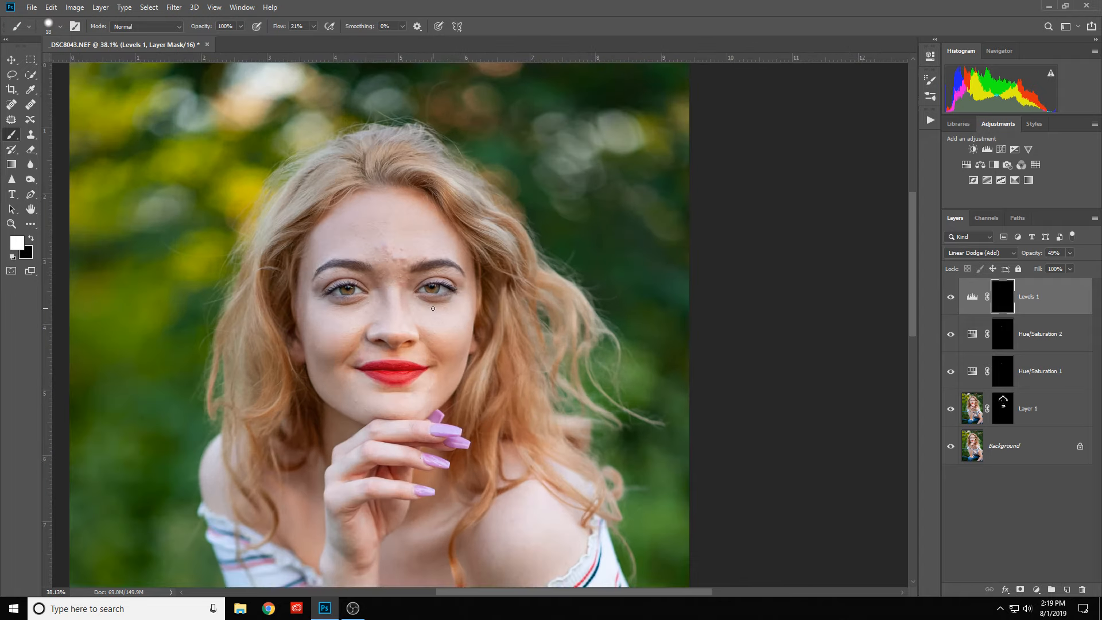
scroll(433, 299, "up", 2)
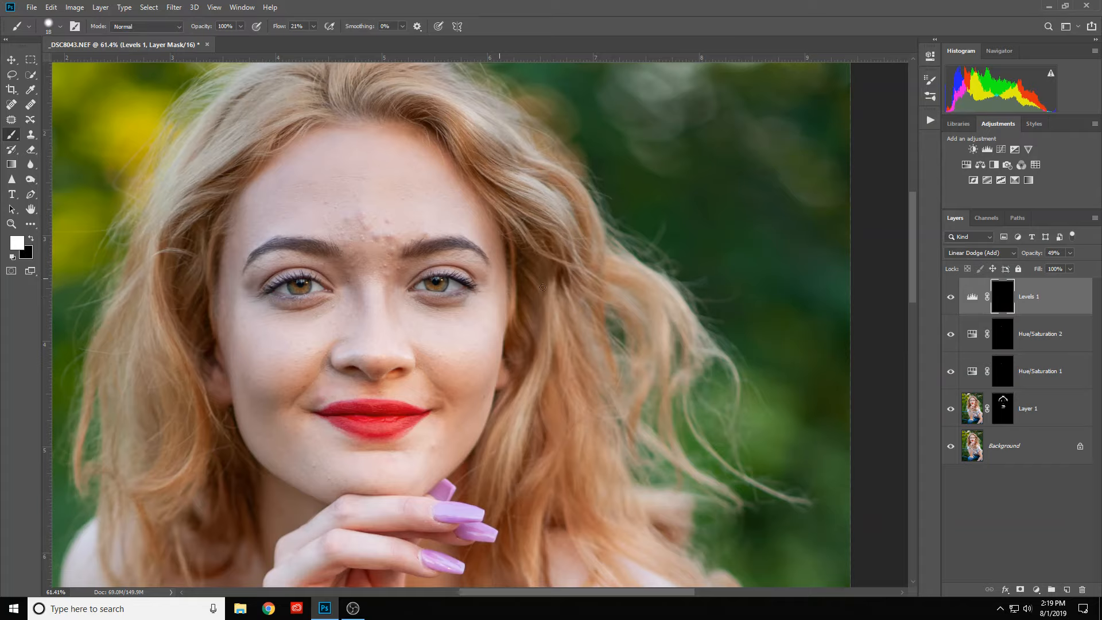
- Flatten the image and duplicate the resulting Background layer
key("ctrl+z")
left_click(1031, 449)
right_click(1032, 449)
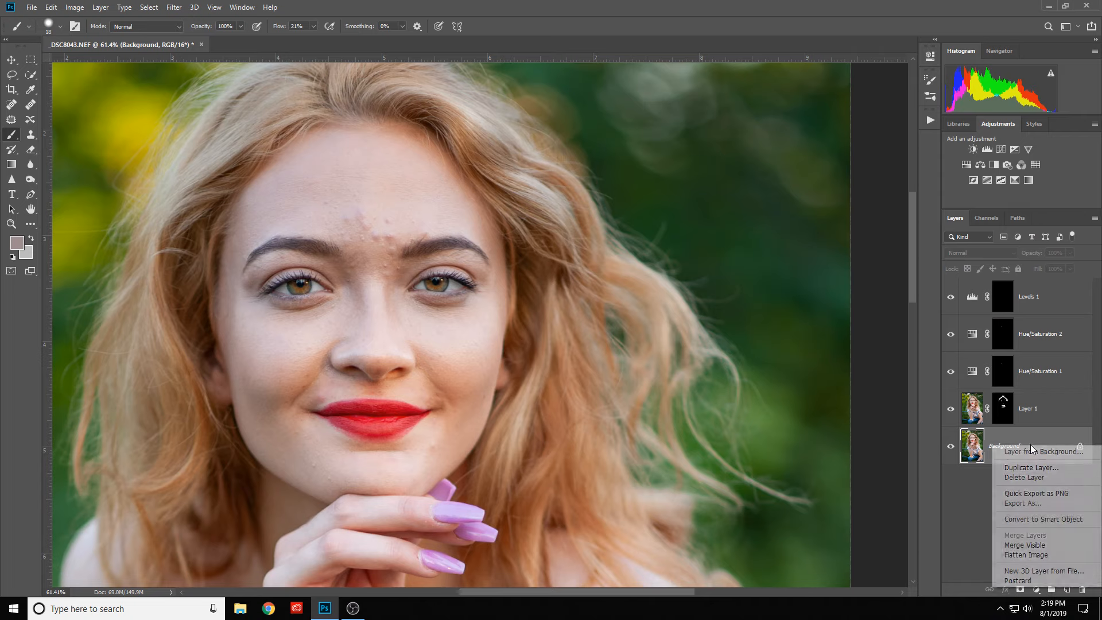
left_click(1026, 555)
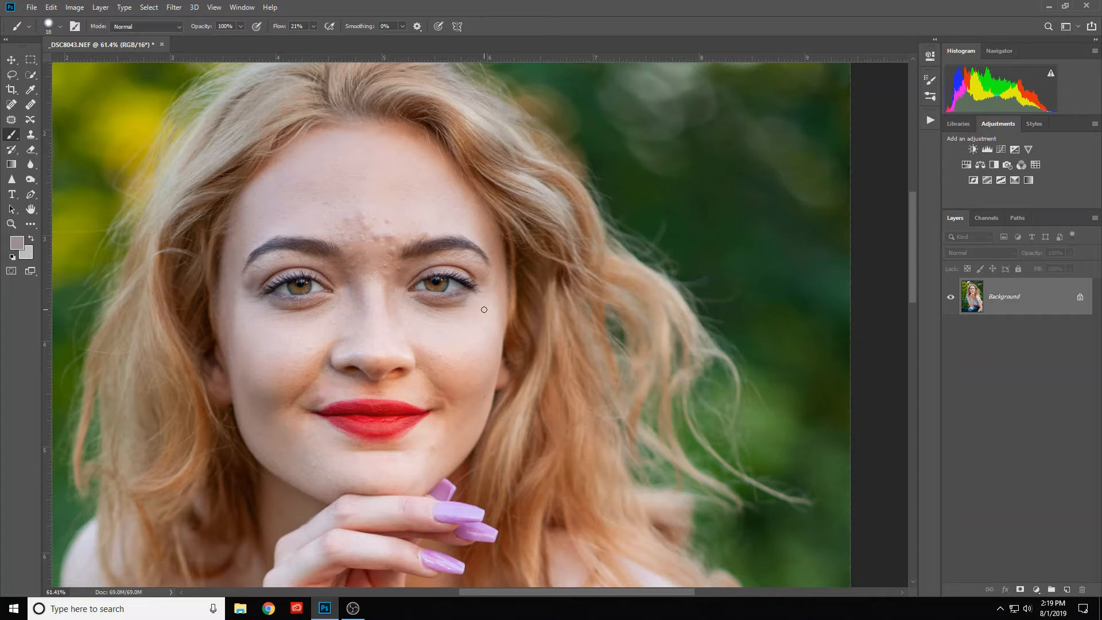
key("ctrl+j")
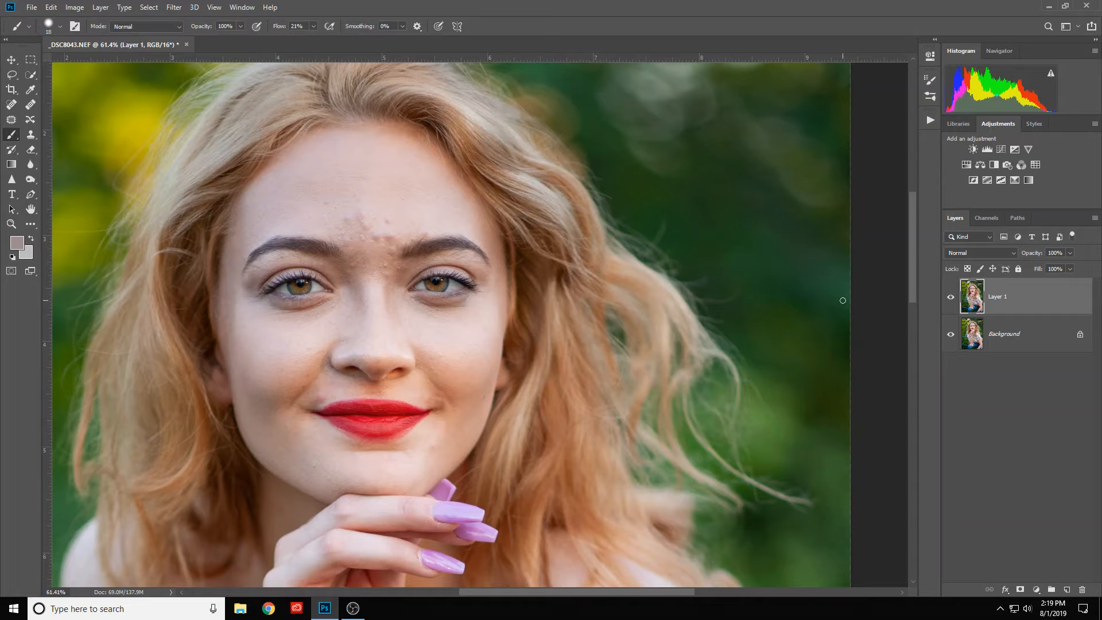
- Remove the main blemishes at the centre of the forehead with the Spot Healing Brush
left_click(12, 105)
scroll(359, 248, "up", 2)
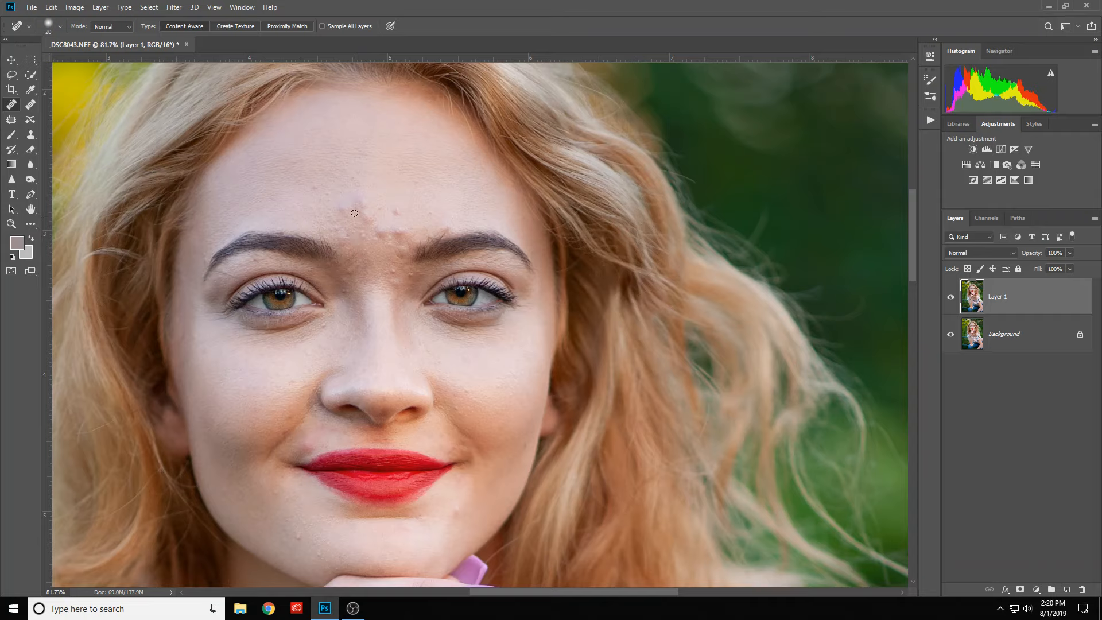
mouse_move(346, 209)
left_mouse_down()
mouse_move(340, 201)
mouse_move(357, 197)
mouse_move(398, 222)
mouse_move(372, 228)
mouse_move(355, 185)
mouse_move(367, 227)
mouse_move(347, 218)
mouse_move(403, 229)
mouse_move(333, 230)
left_mouse_up()
left_click(395, 215)
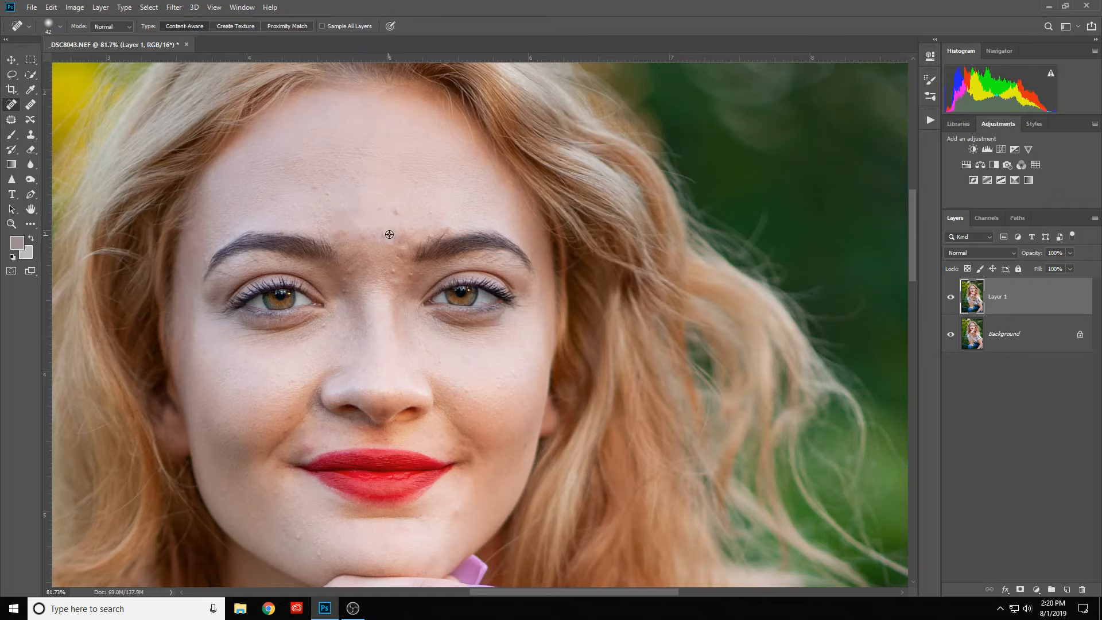
right_click(389, 234, "alt")
left_click(394, 235)
- Heal the bumps and redness between the eyebrows and along the inner end of the right-hand eyebrow
left_click(394, 269)
left_click(411, 272)
left_click(394, 276)
left_click(396, 284)
left_click(387, 271)
left_click(405, 252)
left_click(418, 243)
left_click(442, 235)
- Heal the marks by the left-hand eyebrow's inner end, beside the nose bridge, and below the left-hand eye
left_click(321, 236)
left_click(350, 277)
left_click(345, 294)
left_click(325, 324)
- Heal the small scattered spots across the middle of the forehead
left_click(315, 187)
left_click(327, 189)
left_click(380, 207)
left_click(352, 183)
- Heal the remaining discoloured patches on the lower forehead just above and between the eyebrows
left_click(391, 238)
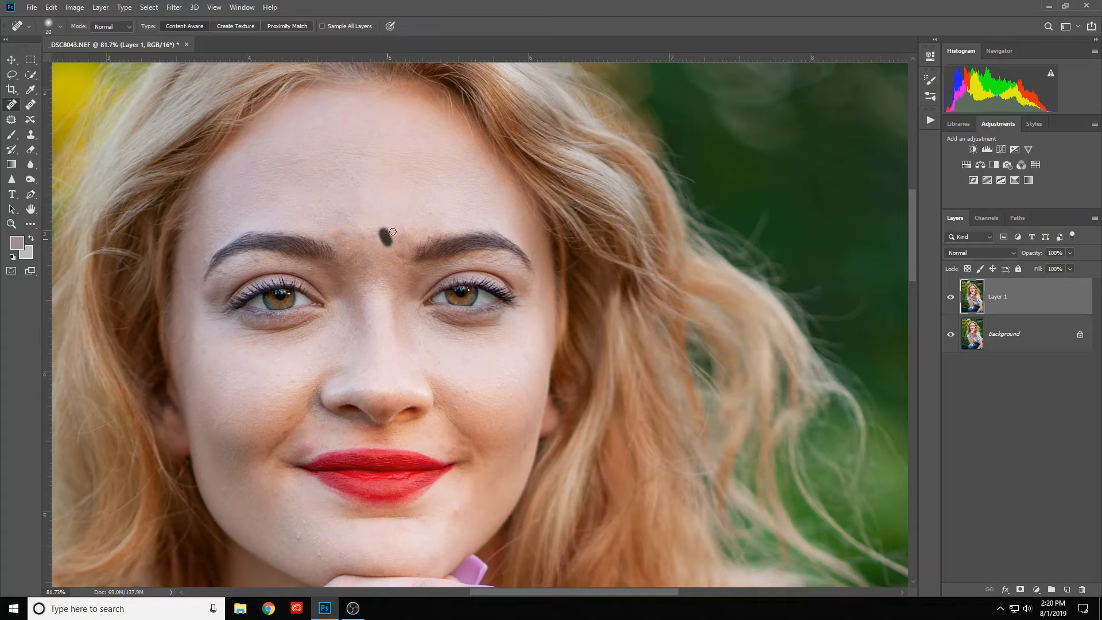
left_click_drag(375, 235, 383, 228)
left_click(364, 235)
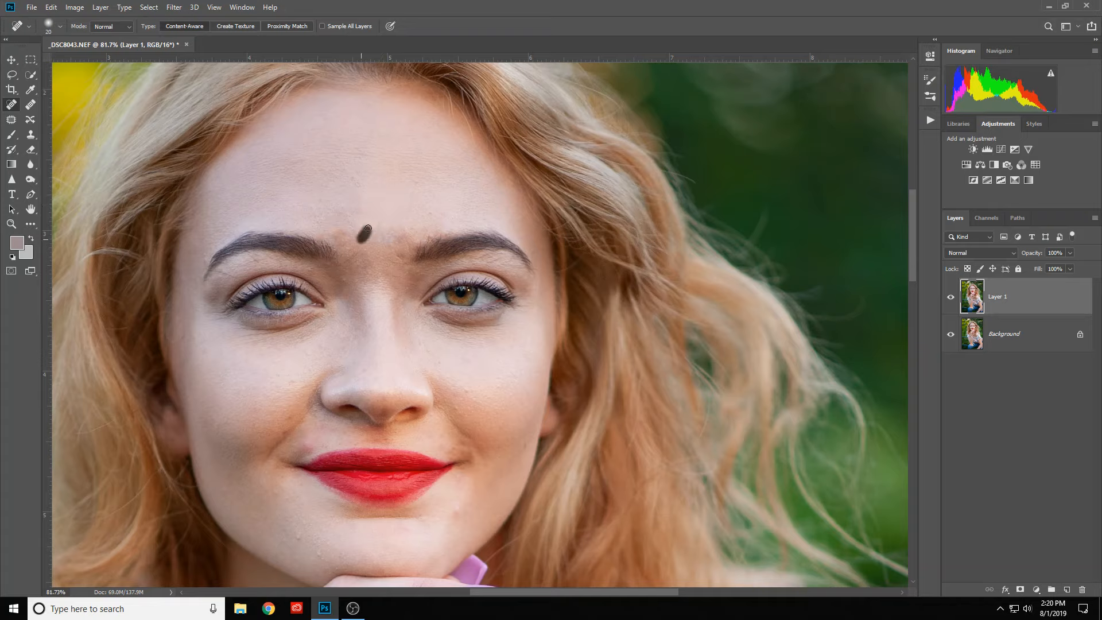
left_click(341, 242)
left_click(374, 232)
scroll(414, 289, "down", 3)
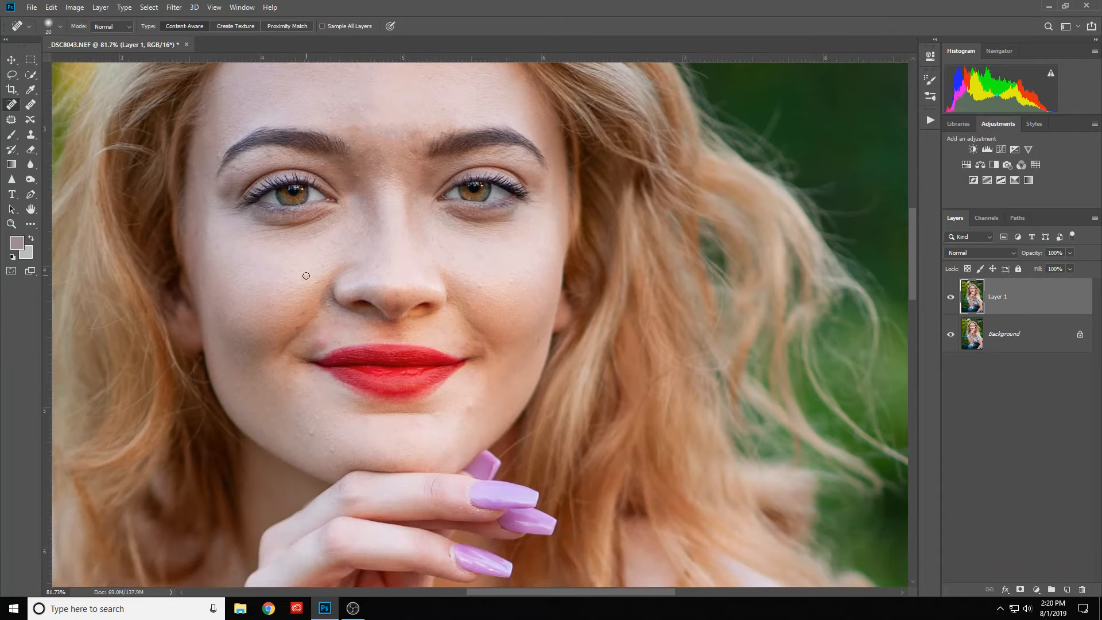
- Heal the spots on the left-hand cheek and the discoloured patches beside the left-hand corner of the mouth
left_click_drag(305, 274, 299, 286)
left_click(299, 312)
left_click(295, 327)
left_click_drag(329, 337, 302, 354)
- Heal the remaining spots on the chin, beside the right-hand side of the mouth, and on the right-hand cheek
left_click(472, 402)
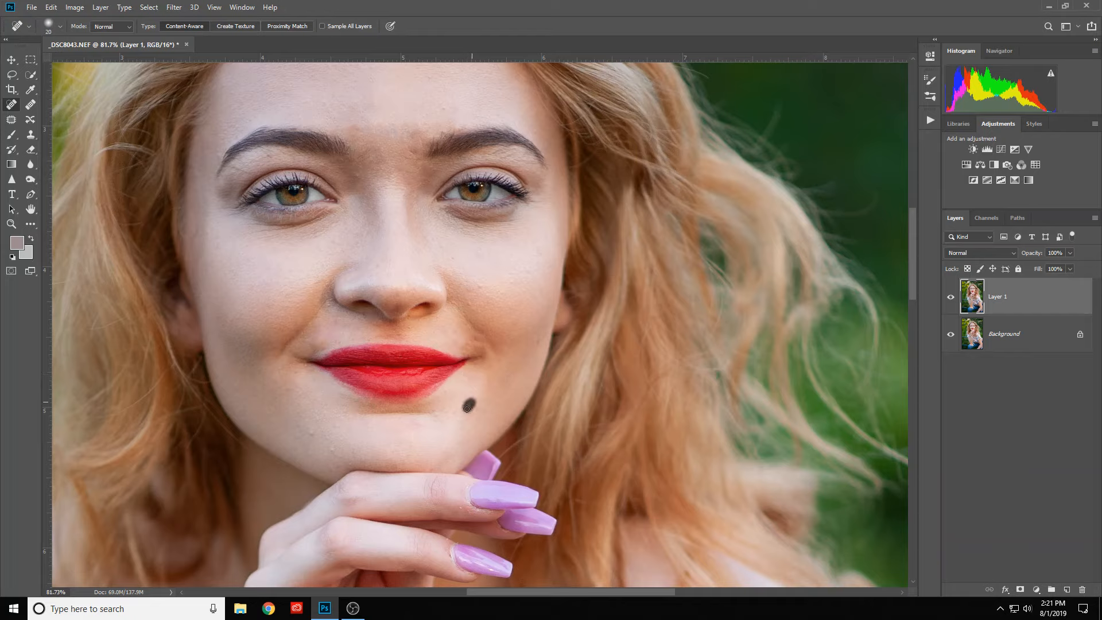
left_click(481, 285)
left_click_drag(456, 266, 451, 250)
mouse_move(314, 438)
left_mouse_down()
mouse_move(307, 428)
mouse_move(312, 436)
left_mouse_up()
left_click(434, 419)
- Reduce the healing brush to 10 px and heal the fine marks between the left-hand eyebrow and its upper eyelid
mouse_move(492, 234)
left_mouse_down()
mouse_move(511, 331)
mouse_move(496, 228)
mouse_move(487, 227)
left_mouse_up()
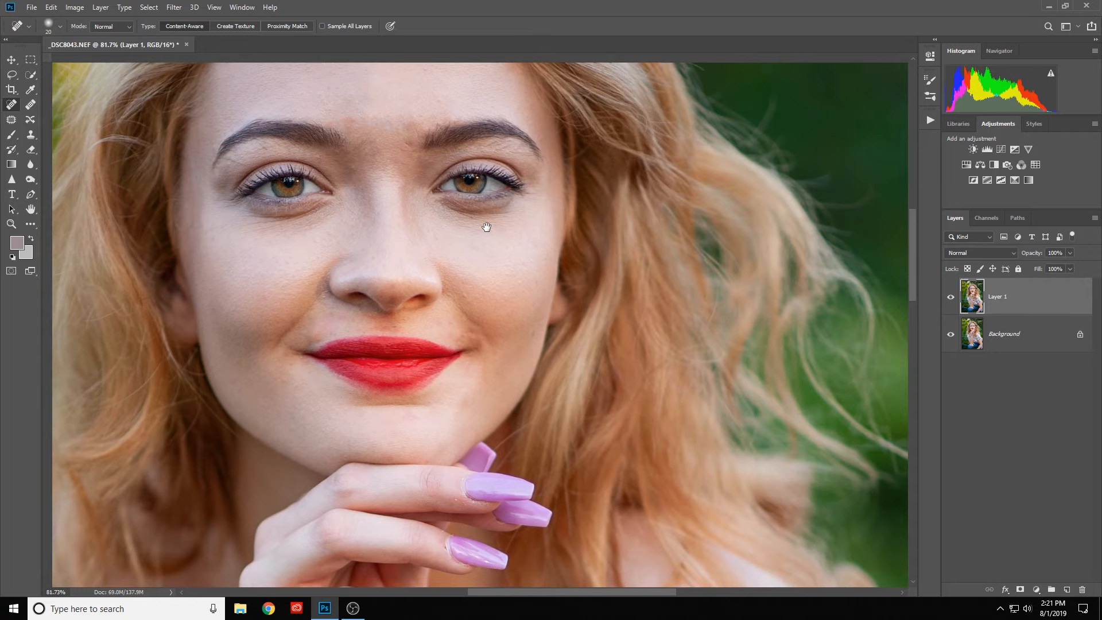
scroll(230, 160, "up", 5)
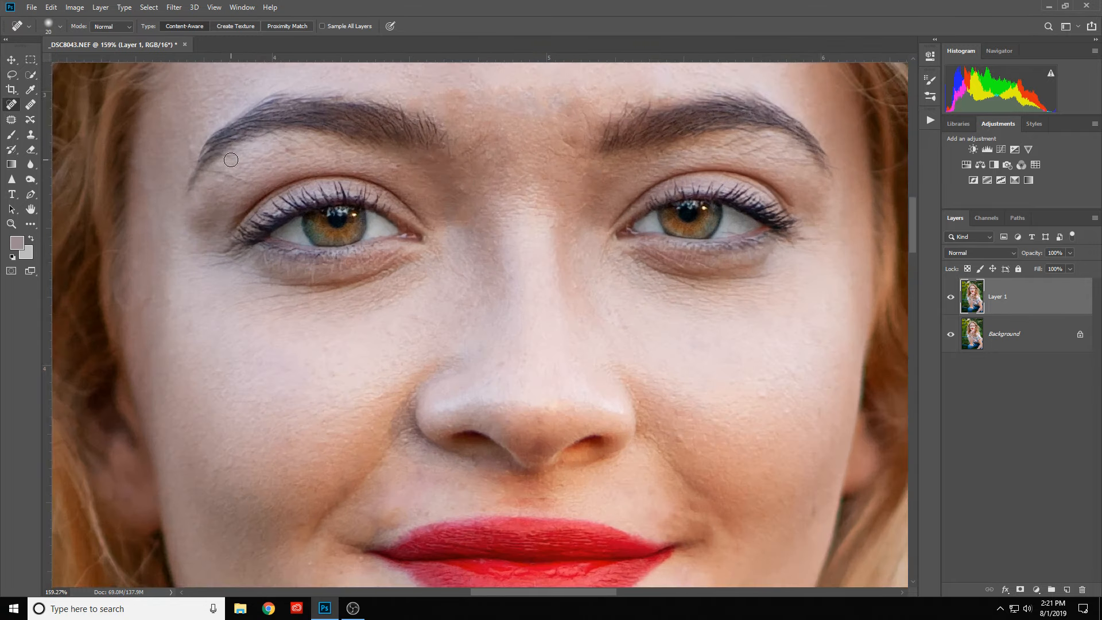
right_click(308, 184, "alt")
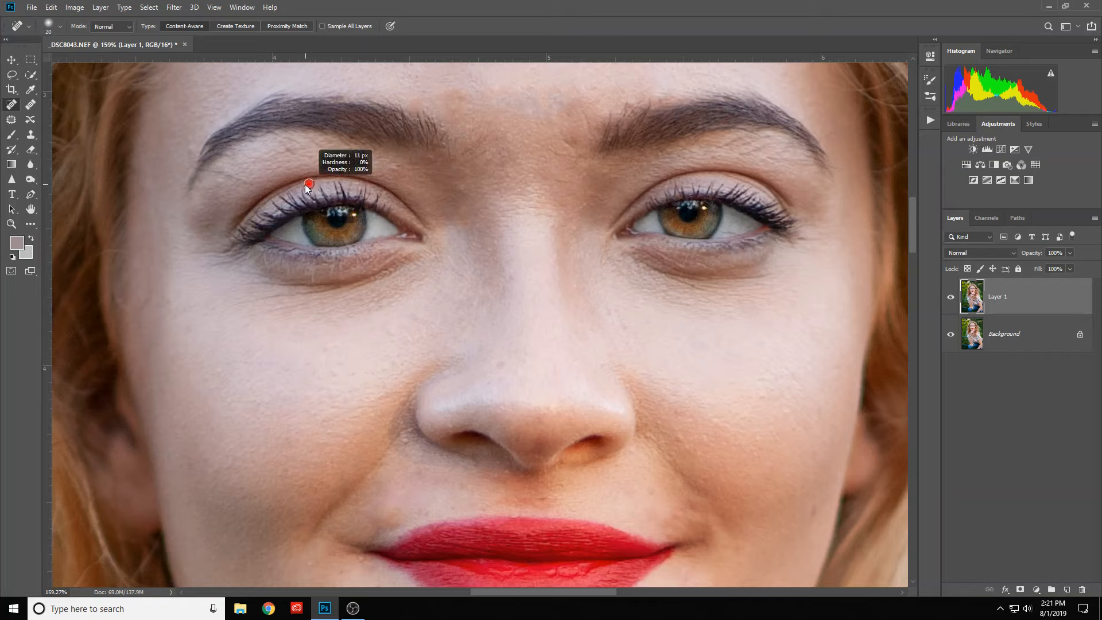
left_click_drag(305, 184, 305, 184)
left_click_drag(211, 170, 232, 174)
left_click_drag(251, 185, 261, 189)
scroll(376, 200, "down", 2)
scroll(376, 200, "down", 4)
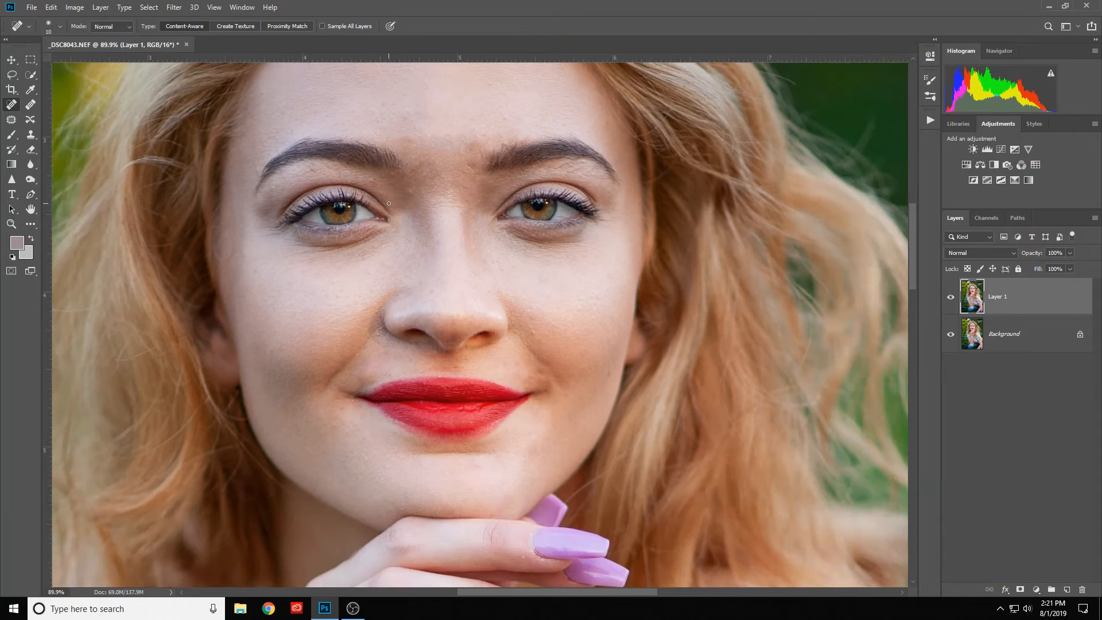
scroll(321, 169, "up", 4)
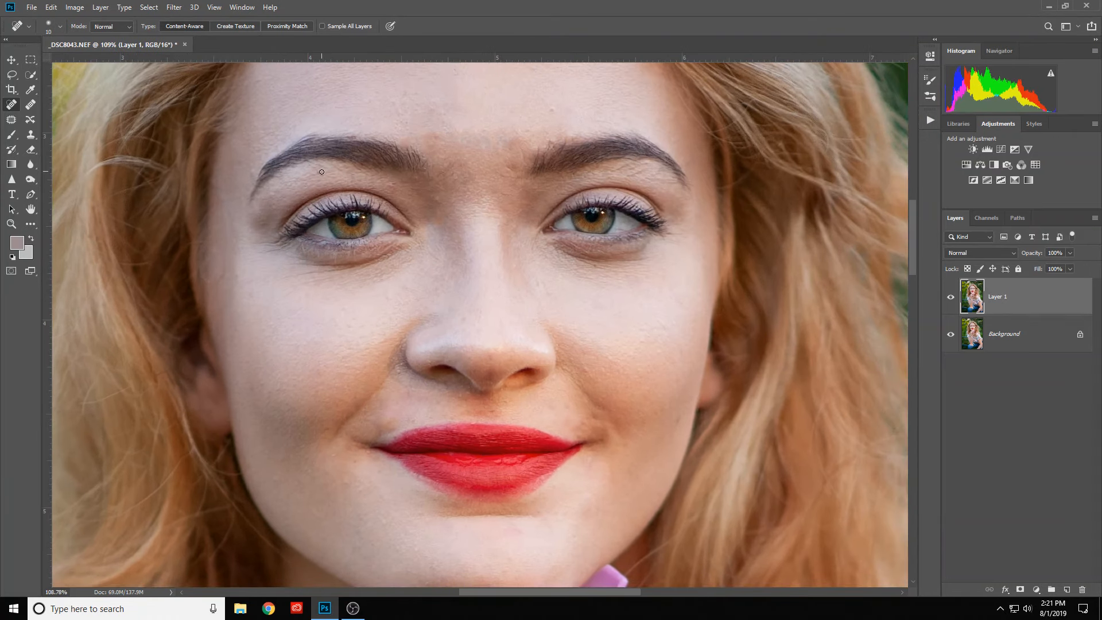
left_click_drag(319, 174, 308, 166)
- Add a Hue/Saturation adjustment layer, target the Reds by sampling skin above the upper lip, and raise Saturation to +100
scroll(394, 140, "down", 2)
scroll(534, 160, "down", 2)
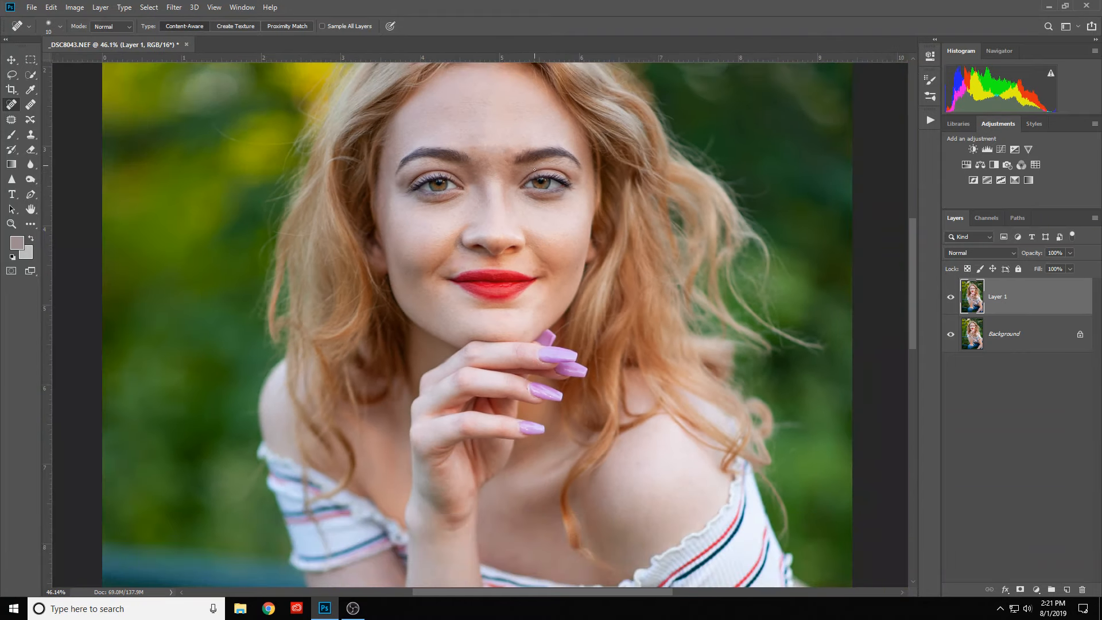
scroll(500, 291, "up", 3)
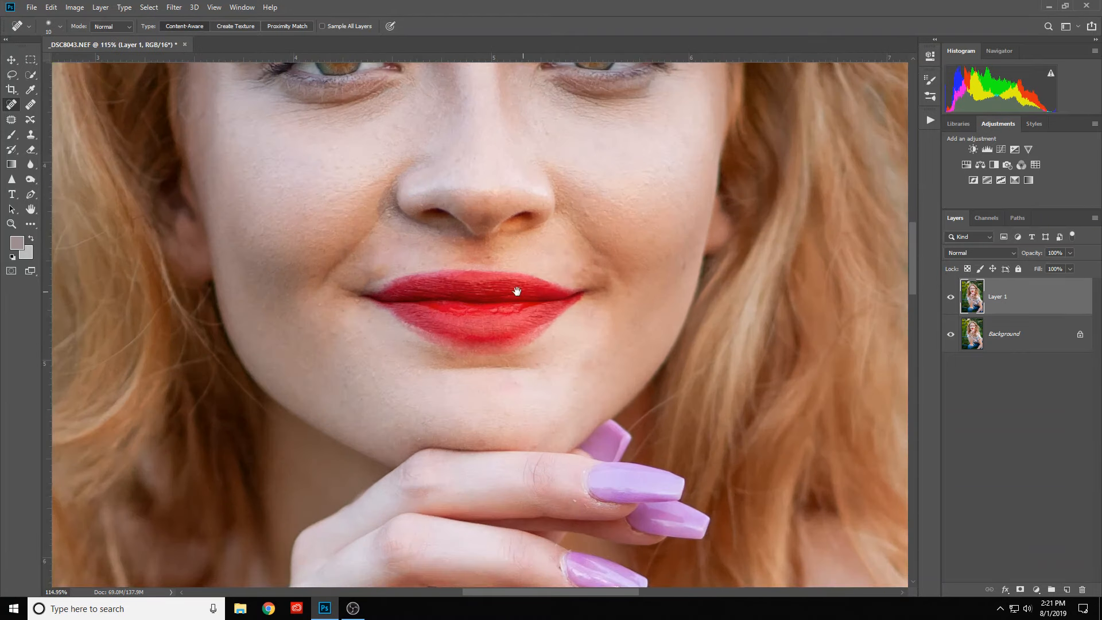
mouse_move(526, 293)
left_mouse_down()
mouse_move(435, 355)
mouse_move(467, 352)
left_mouse_up()
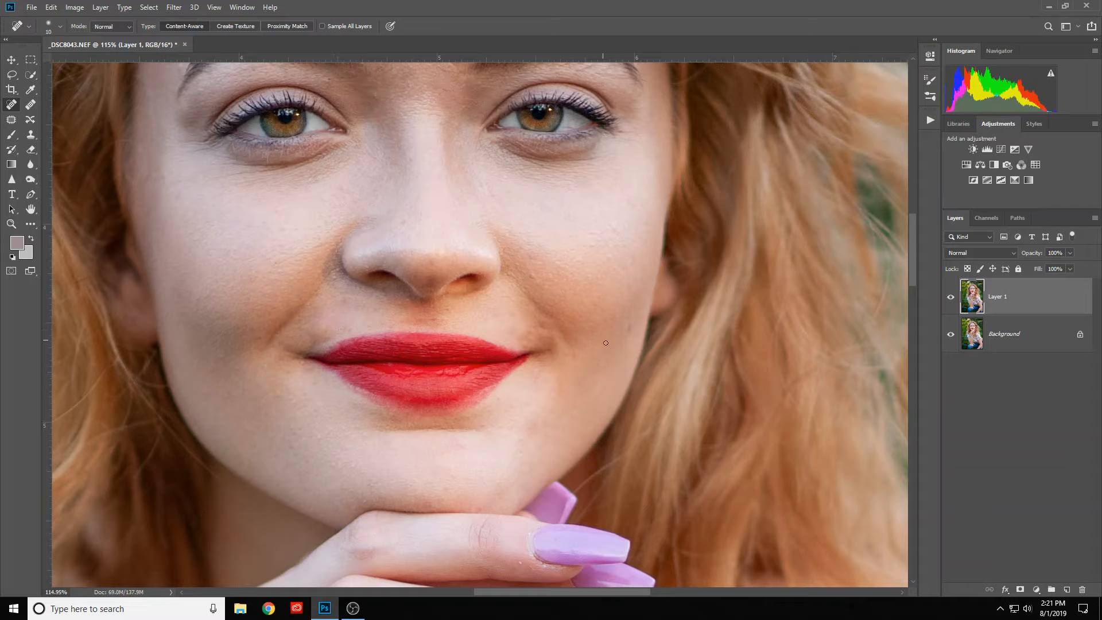
left_click(967, 165)
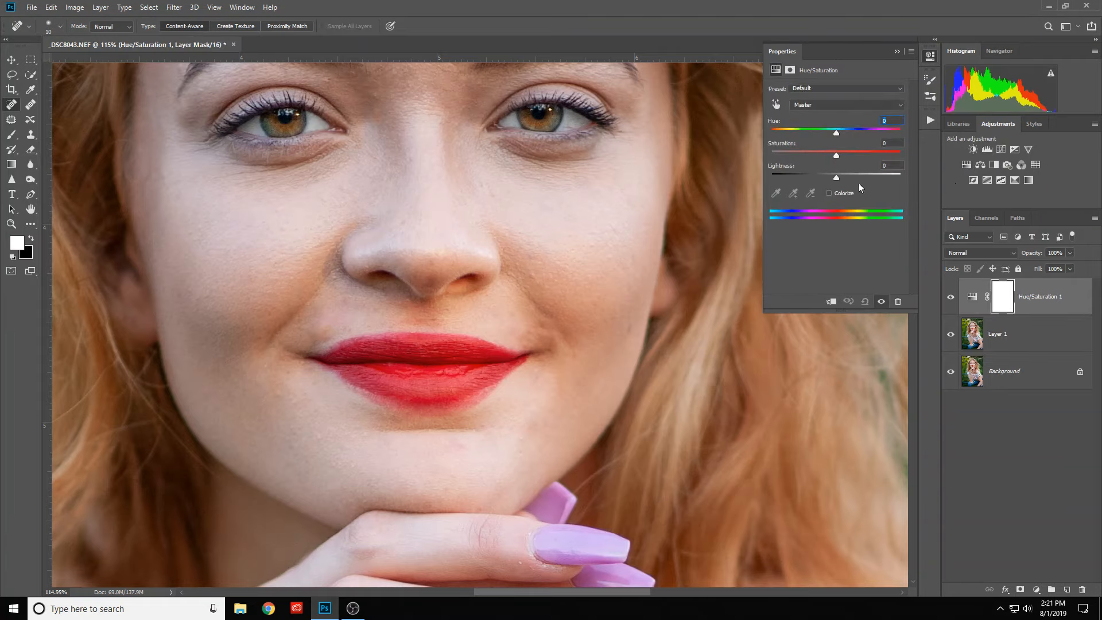
left_click(777, 105)
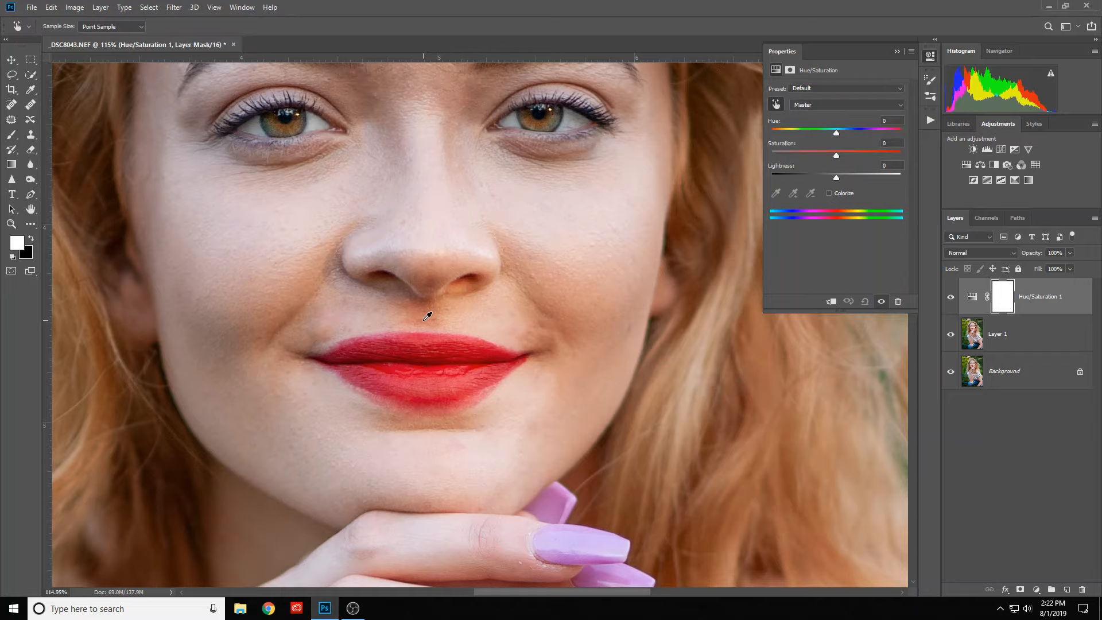
left_click(425, 319)
left_click_drag(836, 155, 912, 157)
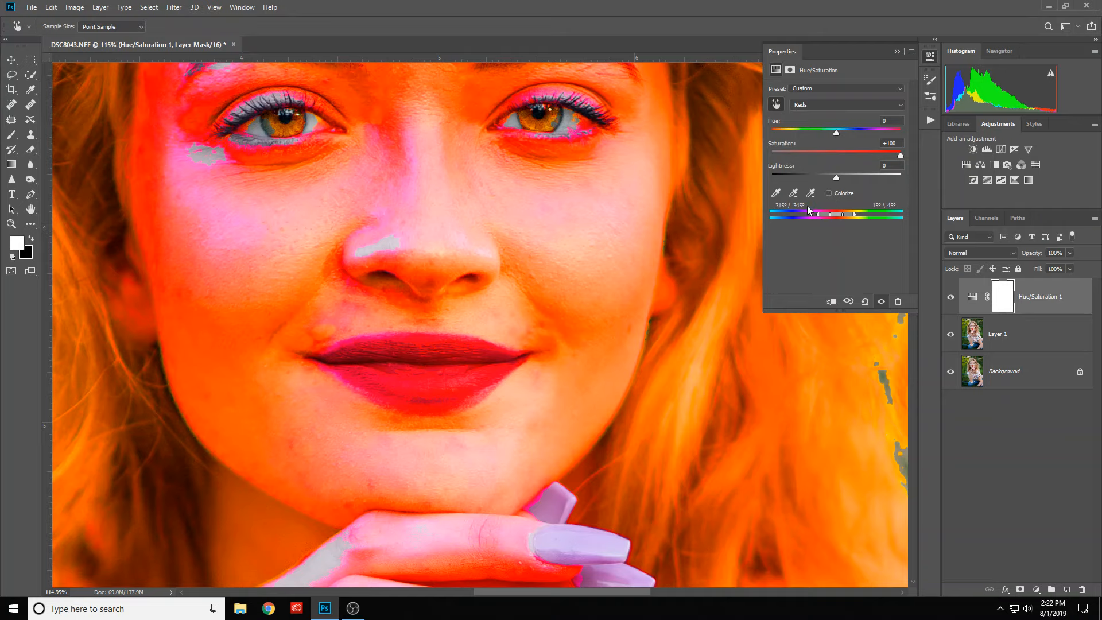
- Narrow the Reds colour range to 0°/6° and 8°\20° so it isolates the blotchy red skin
left_click_drag(818, 214, 838, 219)
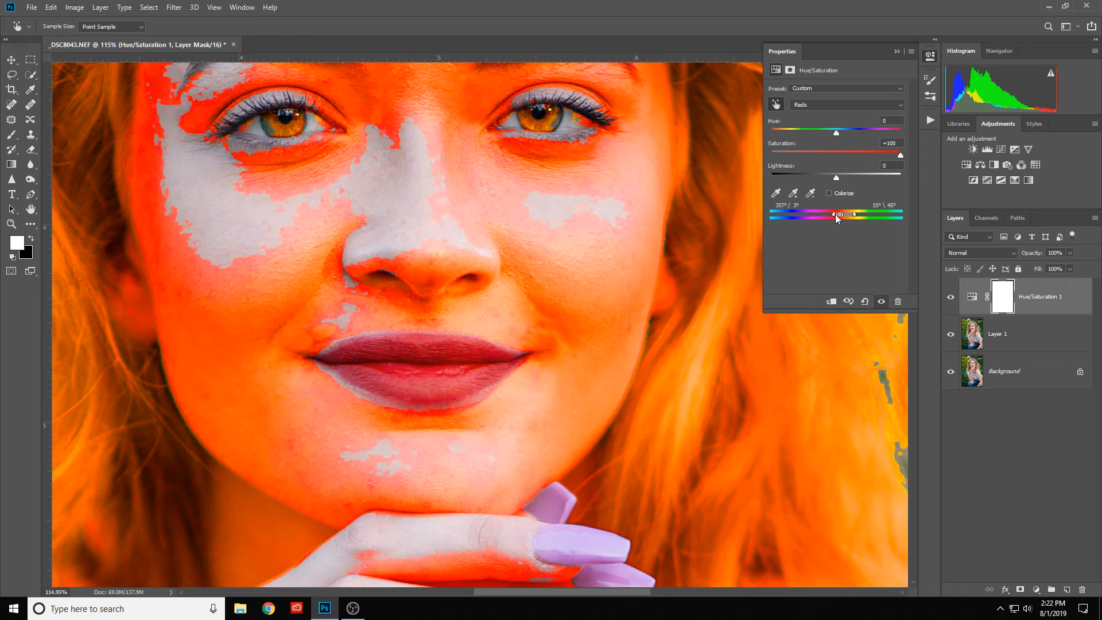
left_click_drag(838, 220, 841, 218)
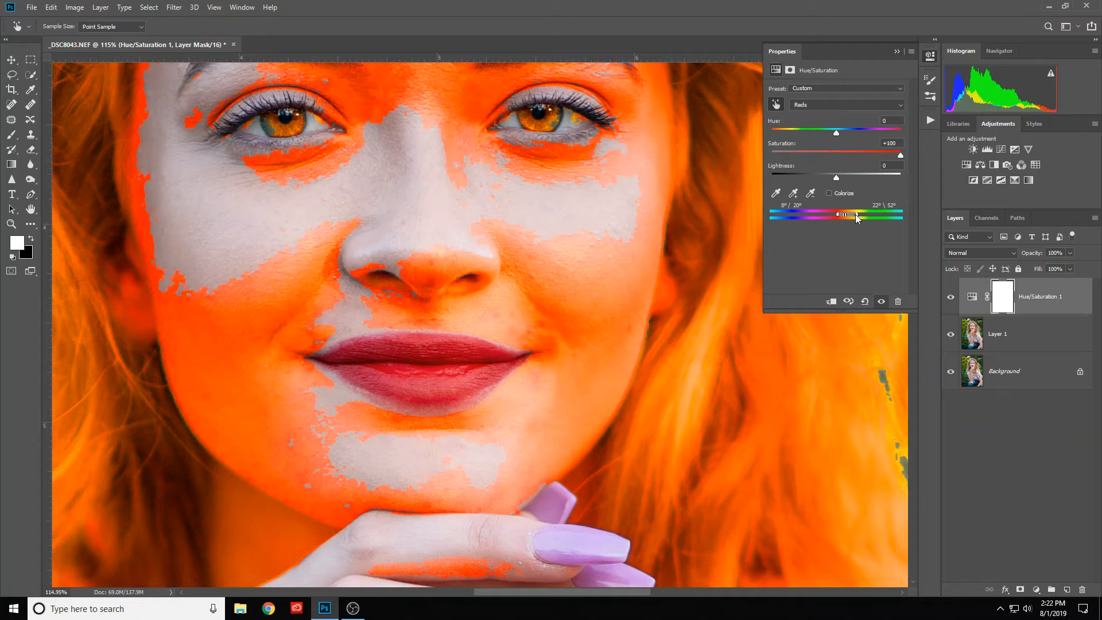
left_click_drag(856, 217, 845, 215)
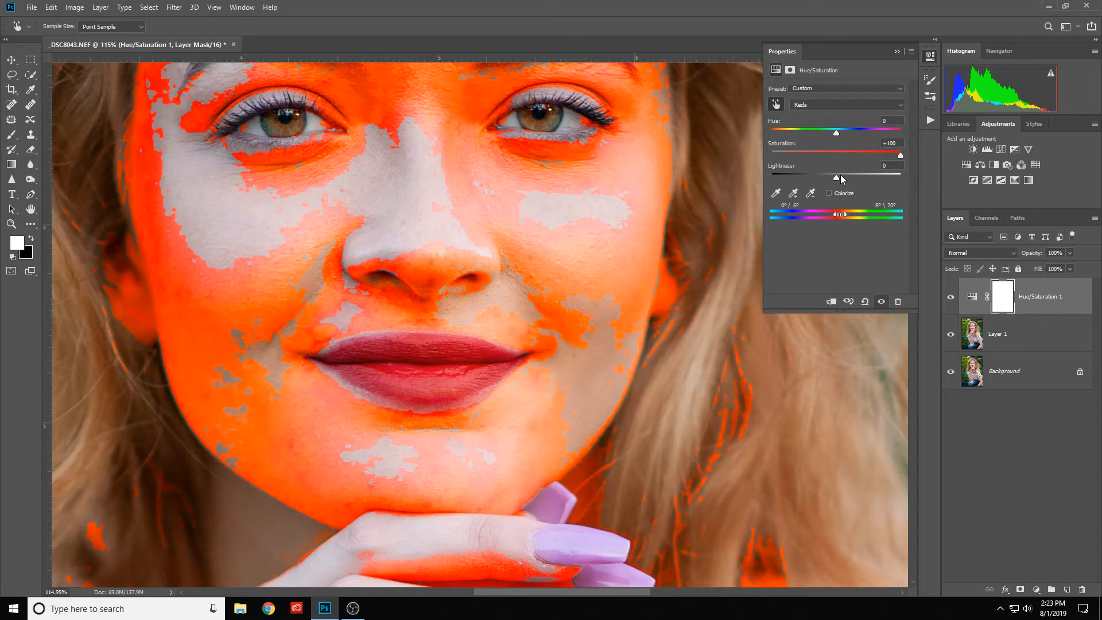
- Set the Reds Saturation to 0, Hue to +9 and Lightness to +25
left_click(836, 153)
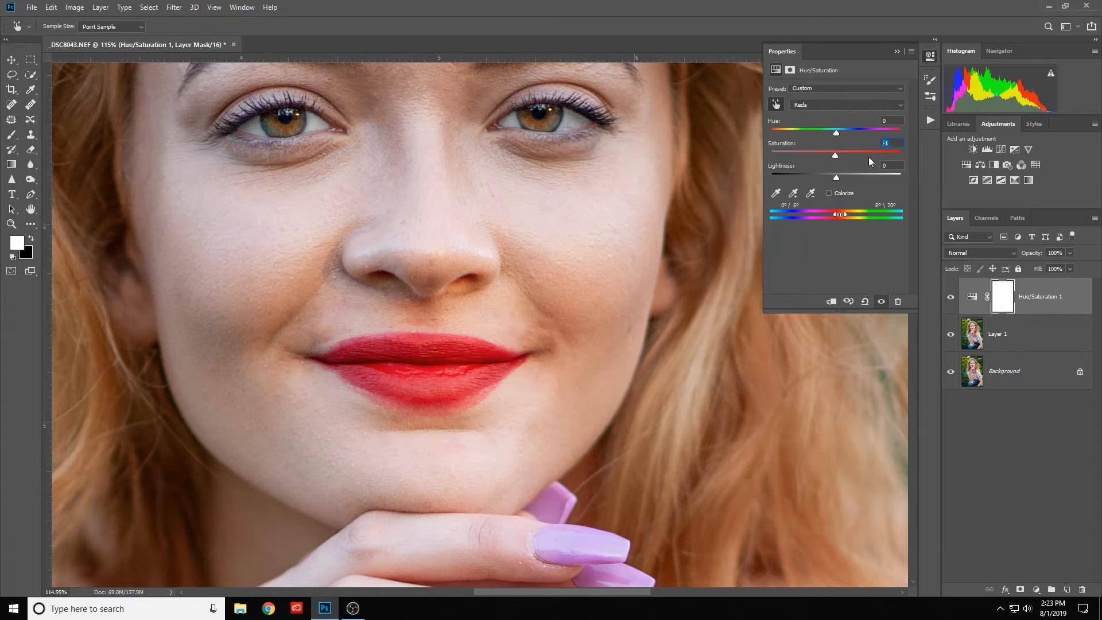
type("0")
left_click_drag(836, 132, 840, 133)
left_click_drag(837, 179, 851, 181)
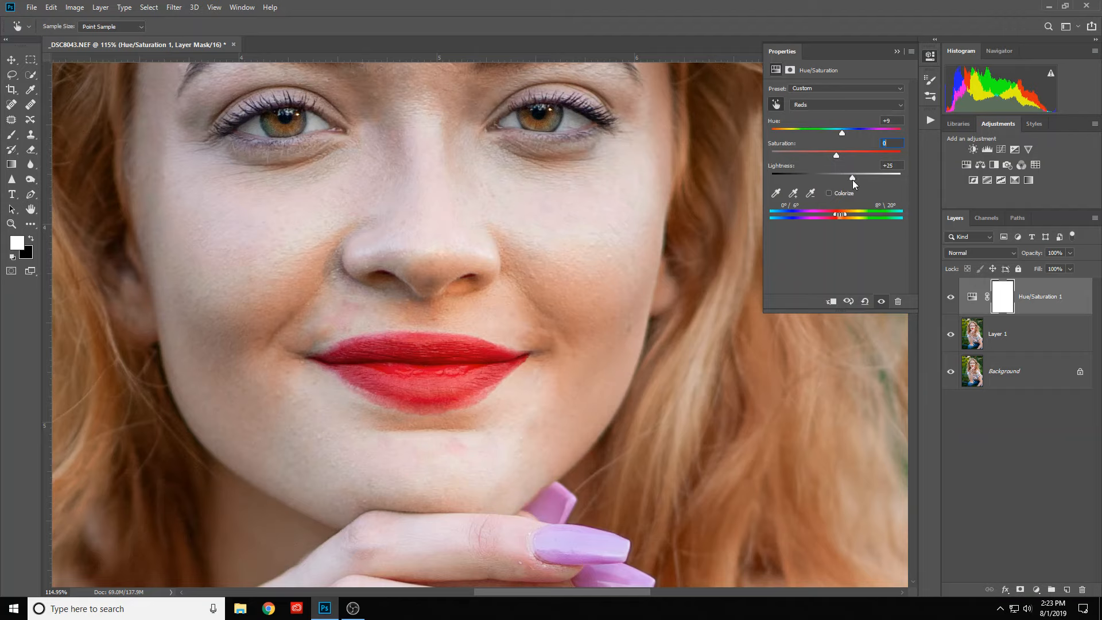
left_click(897, 51)
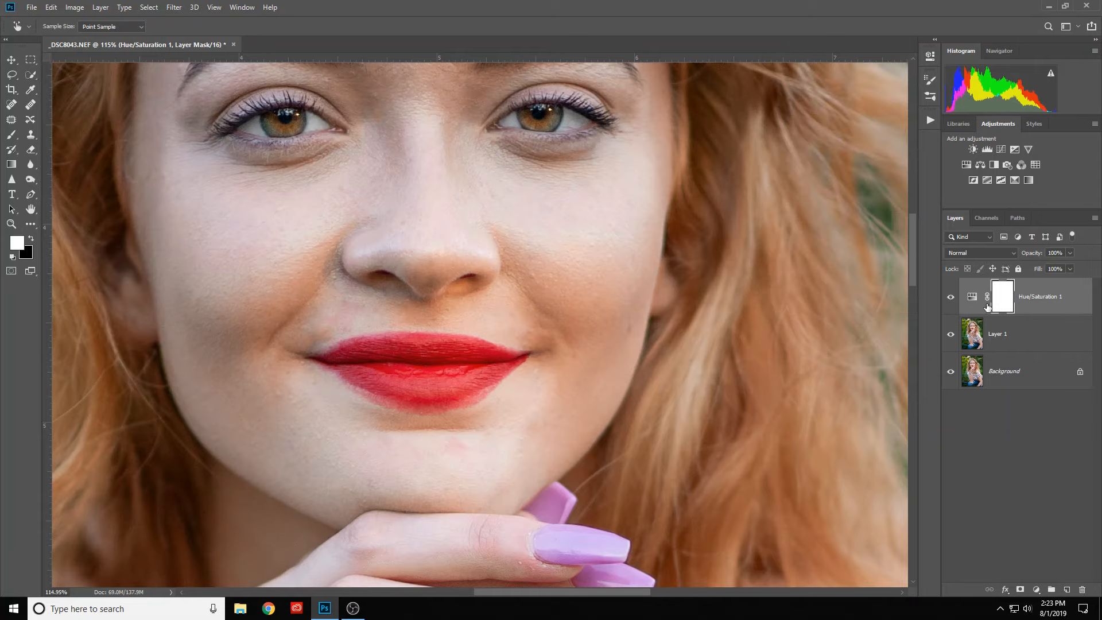
- Invert the Hue/Saturation mask to black and paint white above the upper lip with a 34 px brush at 50% flow
key("ctrl+i")
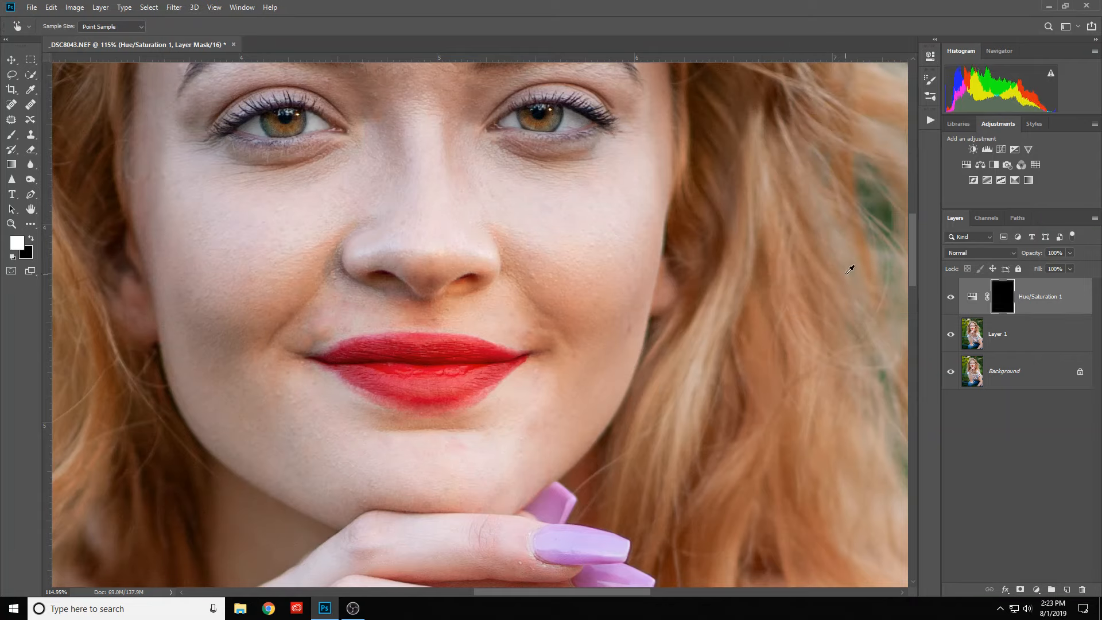
left_click(10, 134)
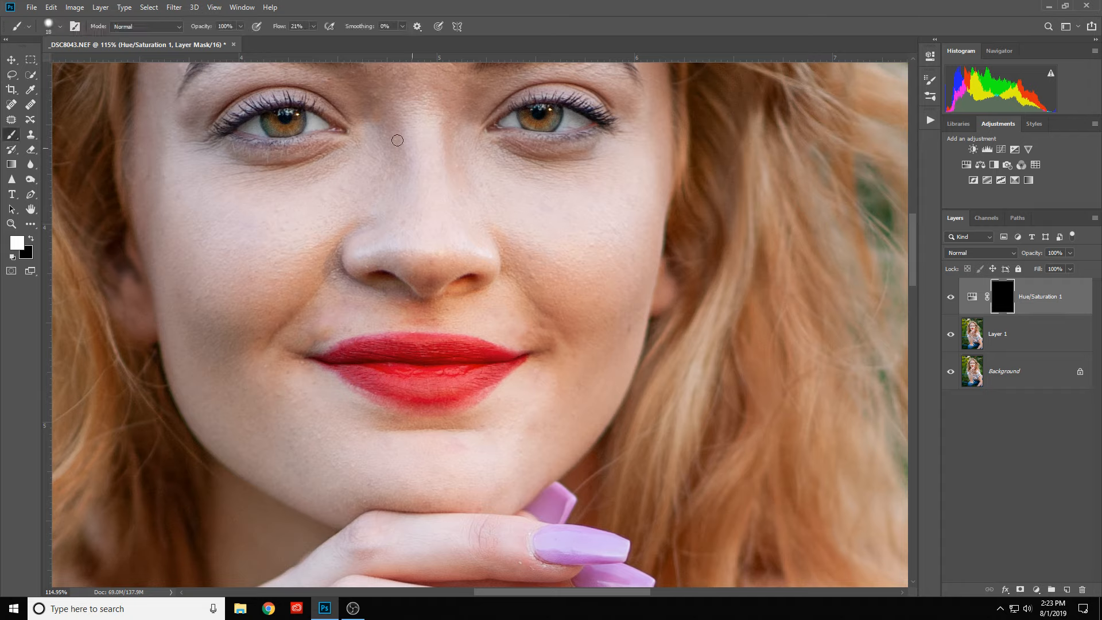
left_click_drag(279, 29, 295, 42)
right_click(412, 321, "alt")
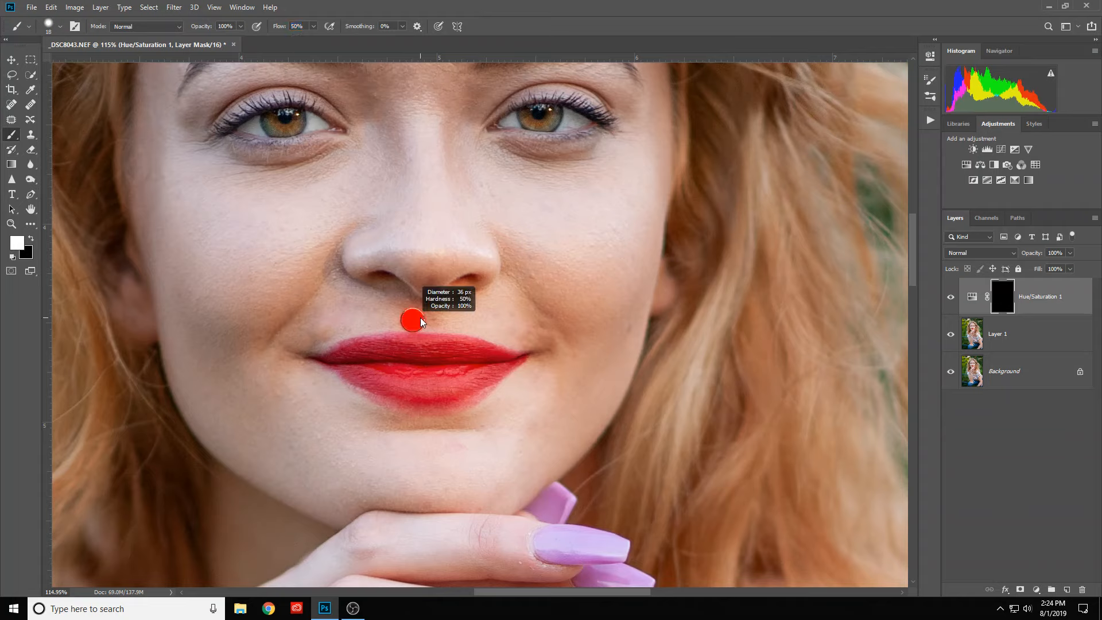
left_click_drag(420, 319, 422, 76)
left_click_drag(422, 77, 422, 77)
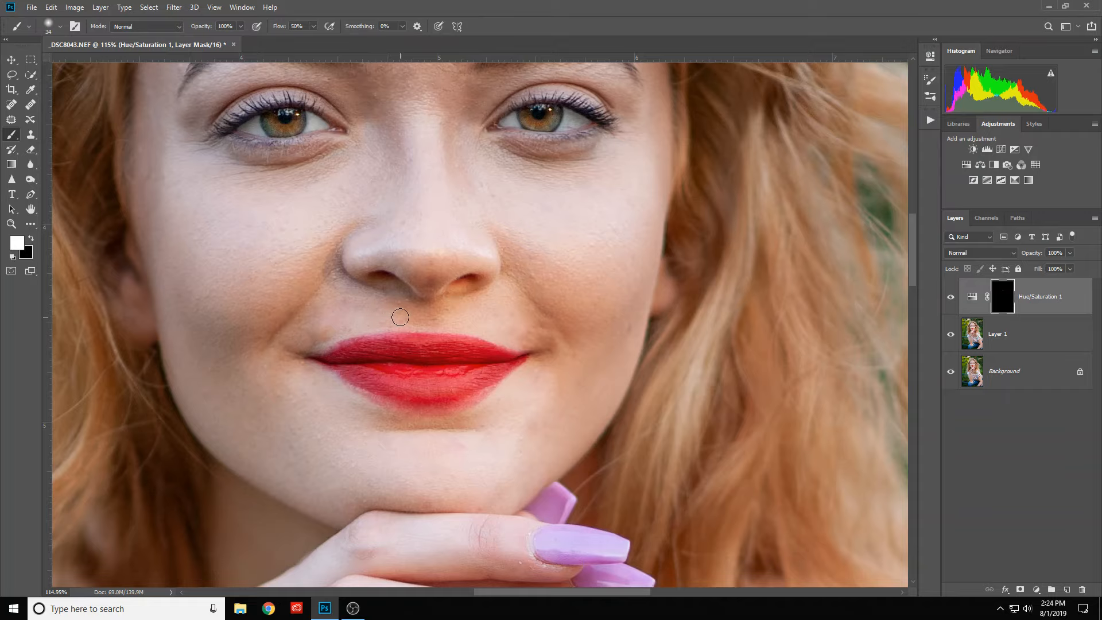
- Compare the skin above the upper lip with the Hue/Saturation layer hidden and shown
key("x")
key("x")
key("x")
key("x")
left_click(951, 297)
left_click(951, 297)
left_click(951, 298)
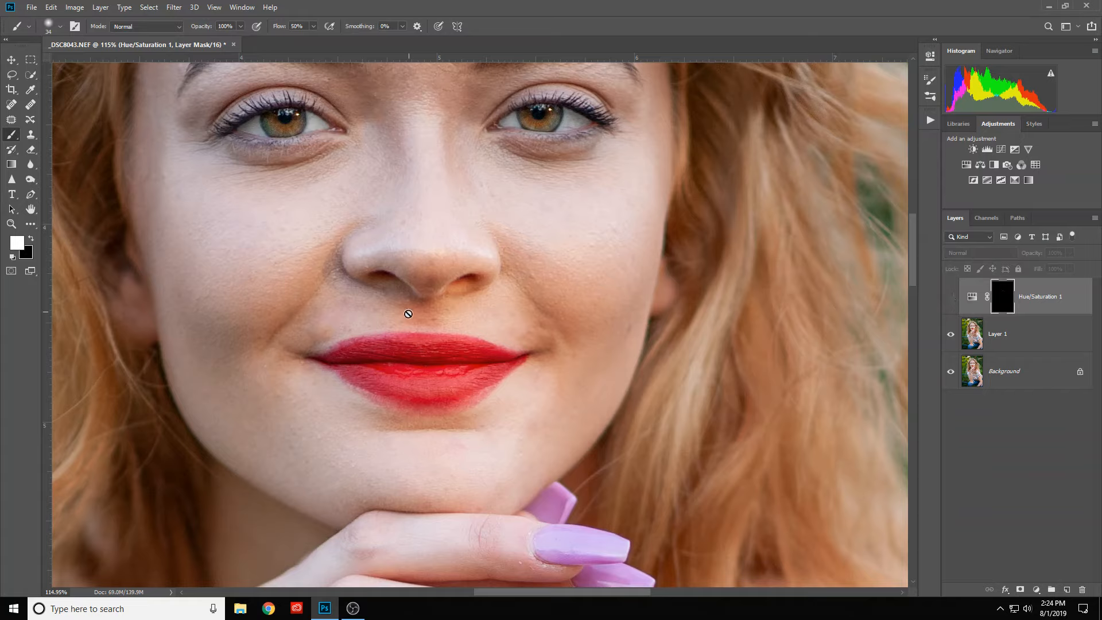
left_click(951, 298)
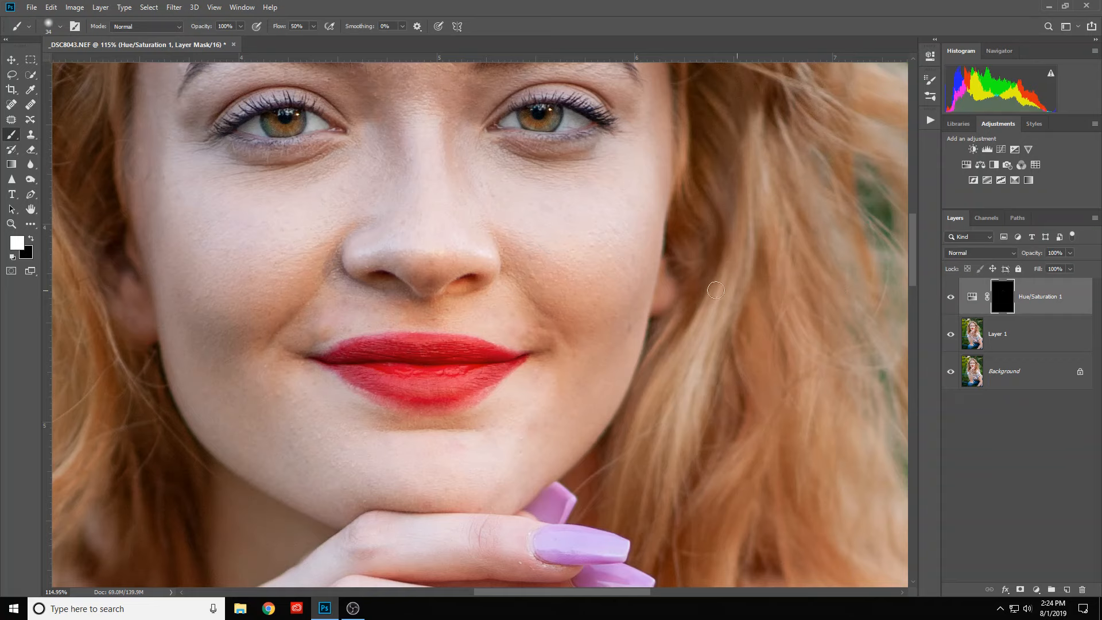
- Add an empty layer above the Hue/Saturation adjustment and set the brush to 3% flow and 45 px
scroll(712, 289, "down", 3)
scroll(696, 294, "down", 1)
mouse_move(687, 266)
left_mouse_down()
mouse_move(517, 288)
mouse_move(536, 288)
left_mouse_up()
scroll(341, 242, "up", 2)
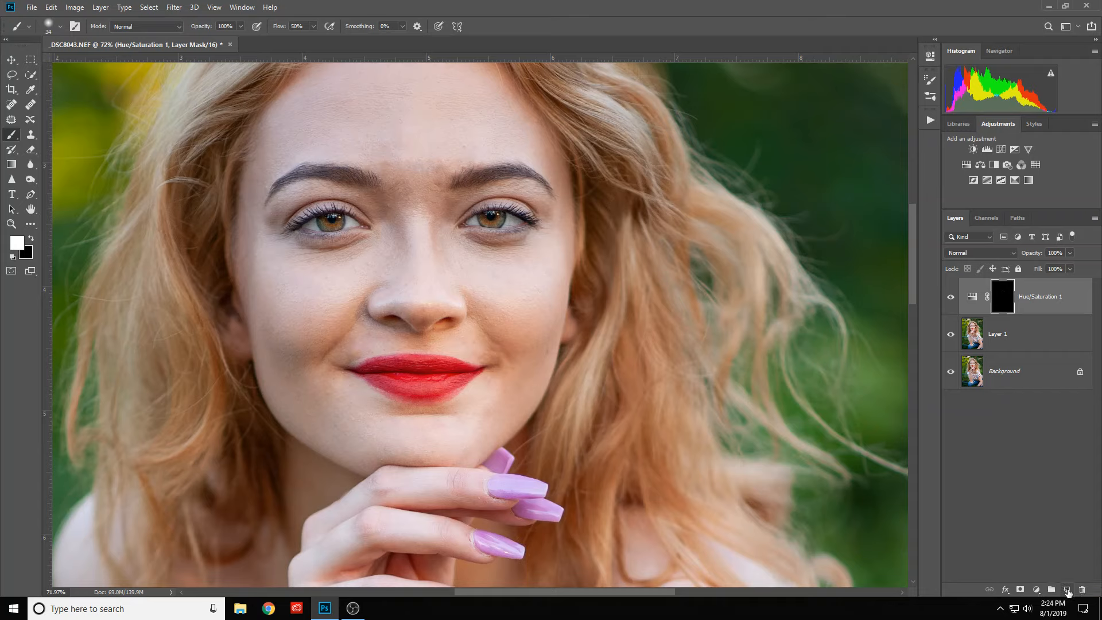
left_click(1067, 590)
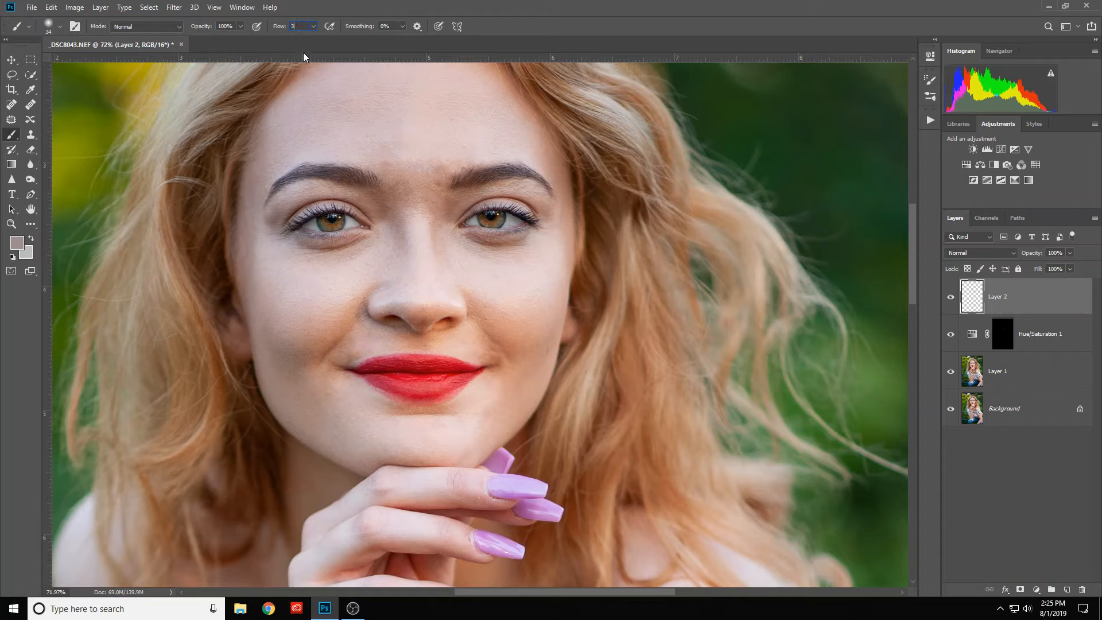
key("Return")
right_click(459, 278, "alt")
mouse_move(481, 237)
left_mouse_down()
mouse_move(495, 249)
mouse_move(522, 242)
mouse_move(472, 239)
mouse_move(495, 242)
left_mouse_up()
- Sample light skin tones below the right-hand eye and softly paint them over its under-eye shadow and upper cheek
scroll(493, 247, "up", 2)
scroll(495, 249, "up", 2)
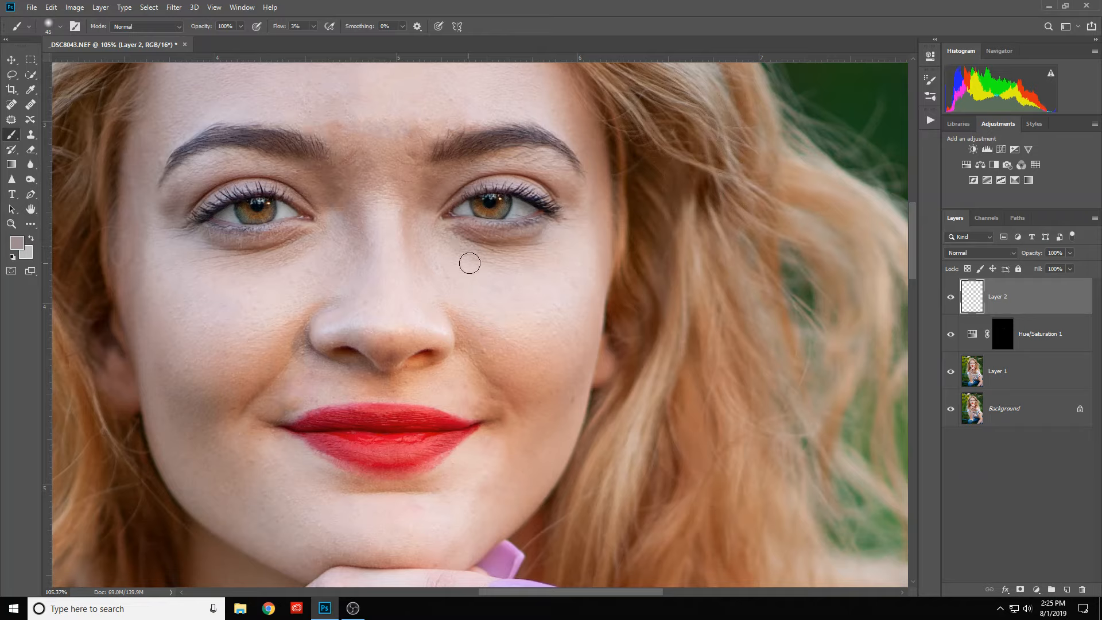
left_click(515, 259, "alt")
mouse_move(527, 247)
left_mouse_down()
mouse_move(453, 236)
mouse_move(521, 244)
mouse_move(540, 235)
mouse_move(459, 235)
mouse_move(538, 240)
mouse_move(483, 246)
mouse_move(455, 234)
mouse_move(483, 252)
mouse_move(541, 249)
mouse_move(464, 253)
mouse_move(441, 235)
mouse_move(489, 260)
mouse_move(537, 252)
mouse_move(497, 262)
mouse_move(447, 243)
mouse_move(479, 262)
mouse_move(530, 257)
mouse_move(513, 264)
mouse_move(450, 243)
mouse_move(481, 258)
mouse_move(551, 253)
left_mouse_up()
scroll(551, 253, "down", 3)
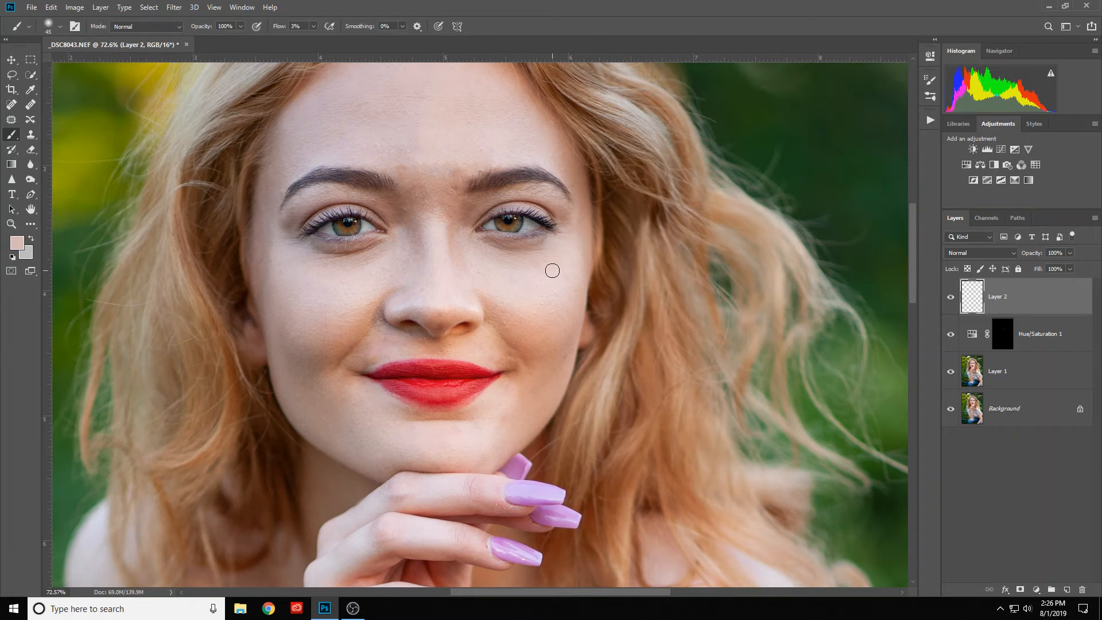
scroll(567, 297, "up", 1)
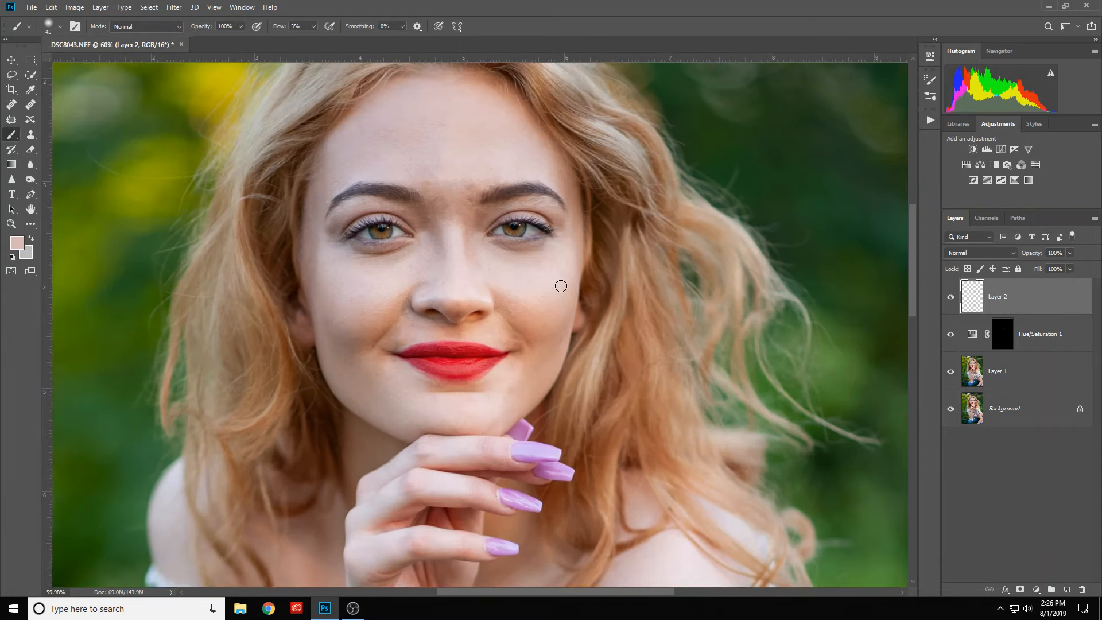
scroll(513, 246, "up", 3)
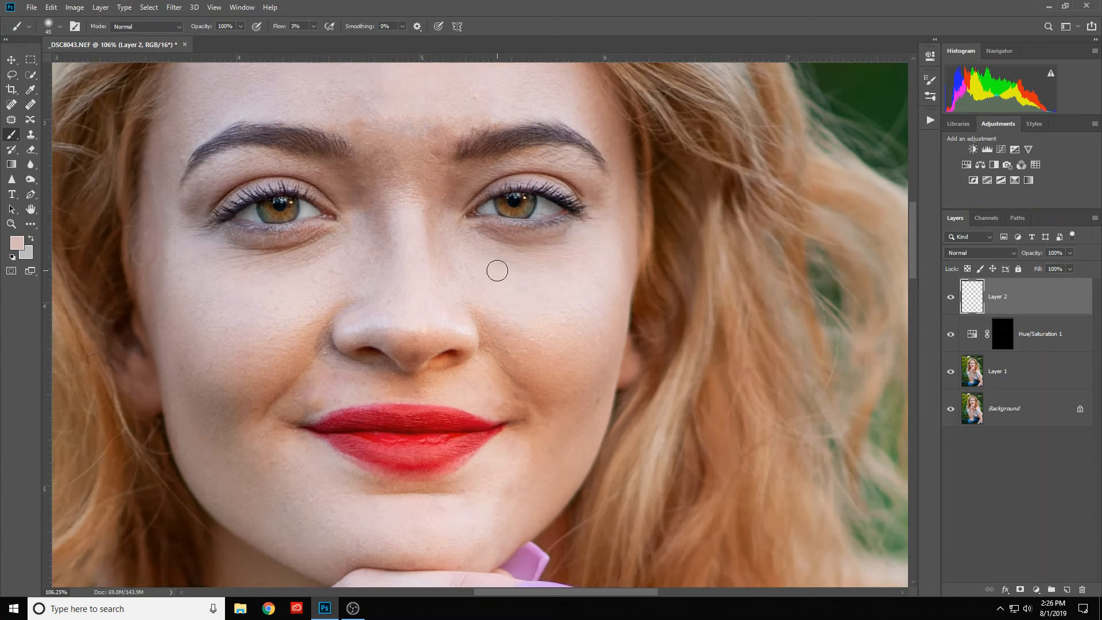
left_click(500, 264, "alt")
mouse_move(517, 269)
left_mouse_down()
mouse_move(463, 240)
mouse_move(507, 263)
mouse_move(556, 267)
mouse_move(465, 265)
mouse_move(508, 261)
mouse_move(478, 240)
mouse_move(516, 258)
mouse_move(565, 252)
mouse_move(528, 269)
mouse_move(494, 265)
left_mouse_up()
- Compare the right-hand under-eye area with the painted layer hidden and shown
scroll(565, 282, "down", 3)
scroll(577, 291, "down", 2)
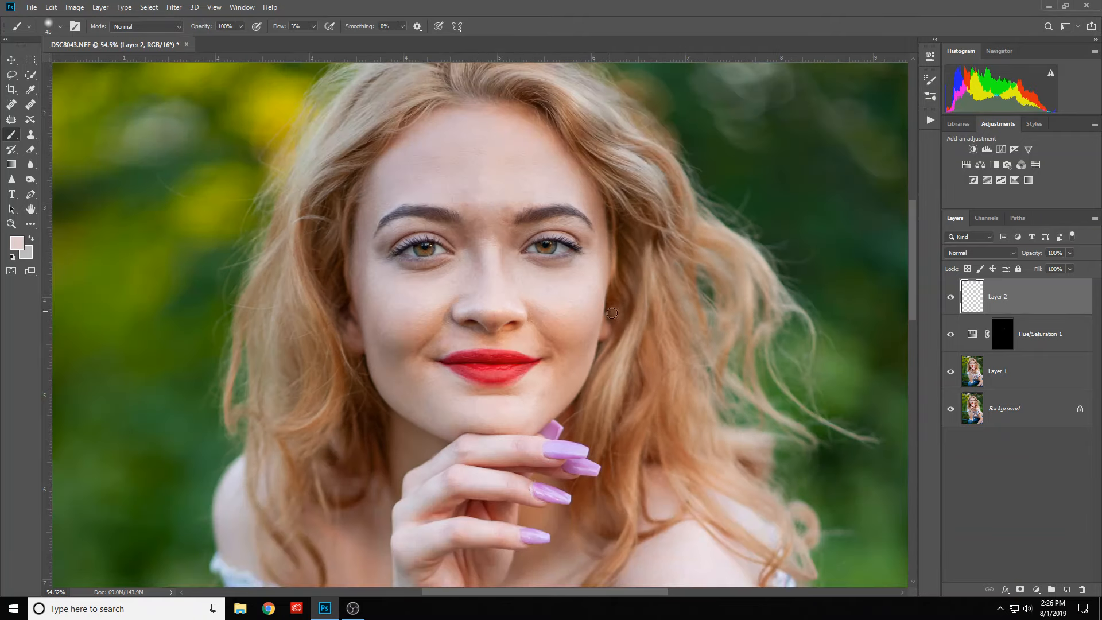
left_click(951, 298)
left_click(951, 299)
left_click(951, 299)
left_click(952, 299)
- Sample the light skin below the left-hand eye and softly paint it over that eye's under-eye shadow
scroll(429, 285, "up", 3)
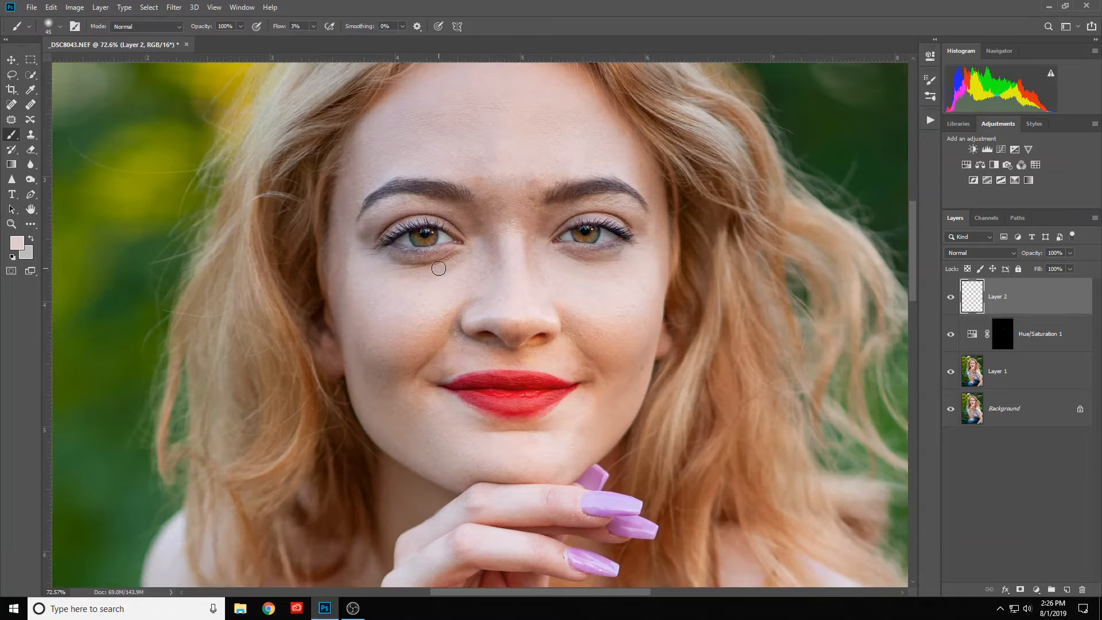
scroll(442, 270, "up", 1)
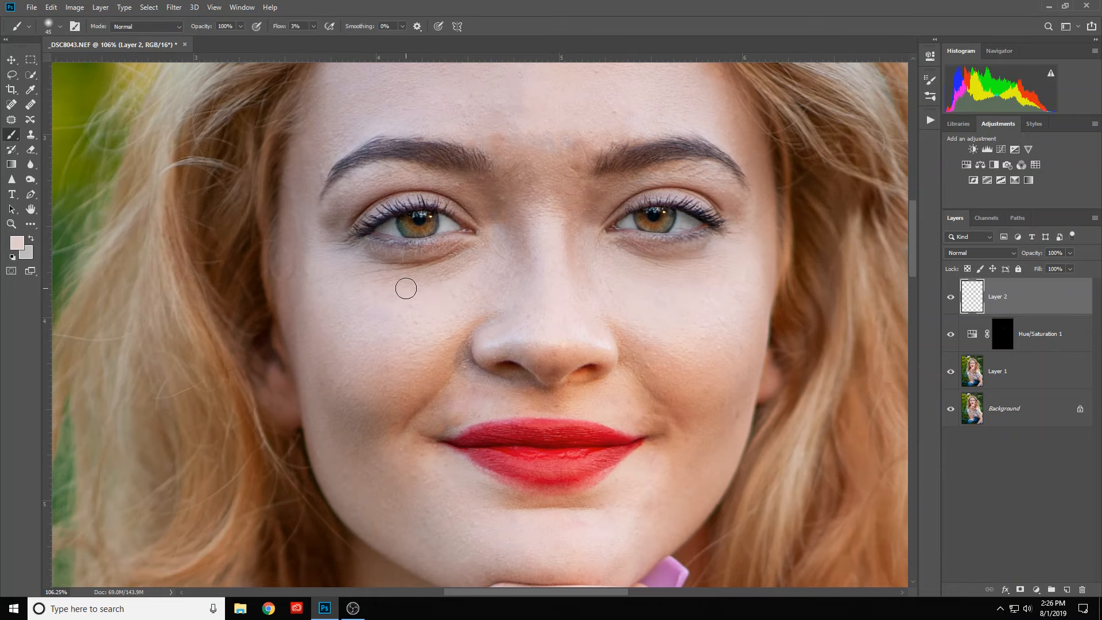
key("alt")
left_click(409, 288, "alt")
mouse_move(465, 248)
left_mouse_down()
mouse_move(371, 260)
mouse_move(405, 267)
mouse_move(465, 244)
mouse_move(430, 264)
mouse_move(463, 244)
mouse_move(417, 261)
mouse_move(365, 256)
mouse_move(426, 271)
mouse_move(461, 250)
mouse_move(380, 268)
mouse_move(443, 268)
mouse_move(471, 251)
mouse_move(392, 275)
mouse_move(368, 270)
mouse_move(389, 277)
mouse_move(453, 274)
mouse_move(479, 253)
mouse_move(379, 280)
mouse_move(360, 271)
mouse_move(428, 295)
mouse_move(471, 260)
mouse_move(410, 280)
mouse_move(457, 270)
mouse_move(433, 283)
mouse_move(475, 258)
mouse_move(417, 290)
mouse_move(405, 290)
mouse_move(474, 263)
mouse_move(385, 285)
mouse_move(361, 274)
mouse_move(374, 296)
mouse_move(424, 317)
left_mouse_up()
left_click(457, 282, "alt")
- Compare both under-eye areas on the whole face with Layer 2 hidden and shown
scroll(424, 316, "down", 3)
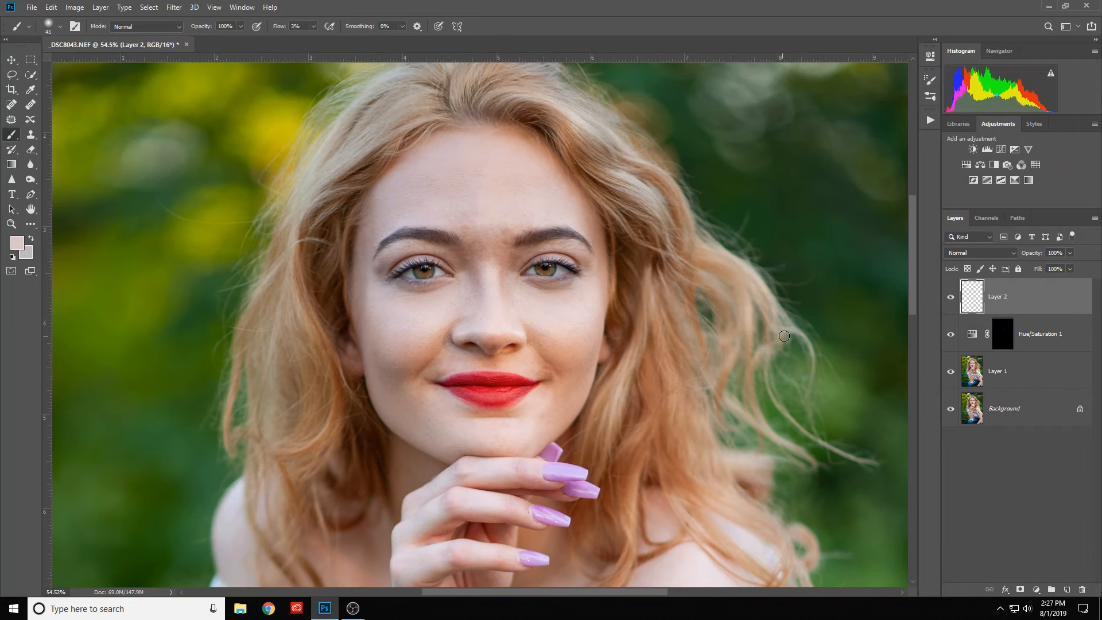
left_click(952, 300)
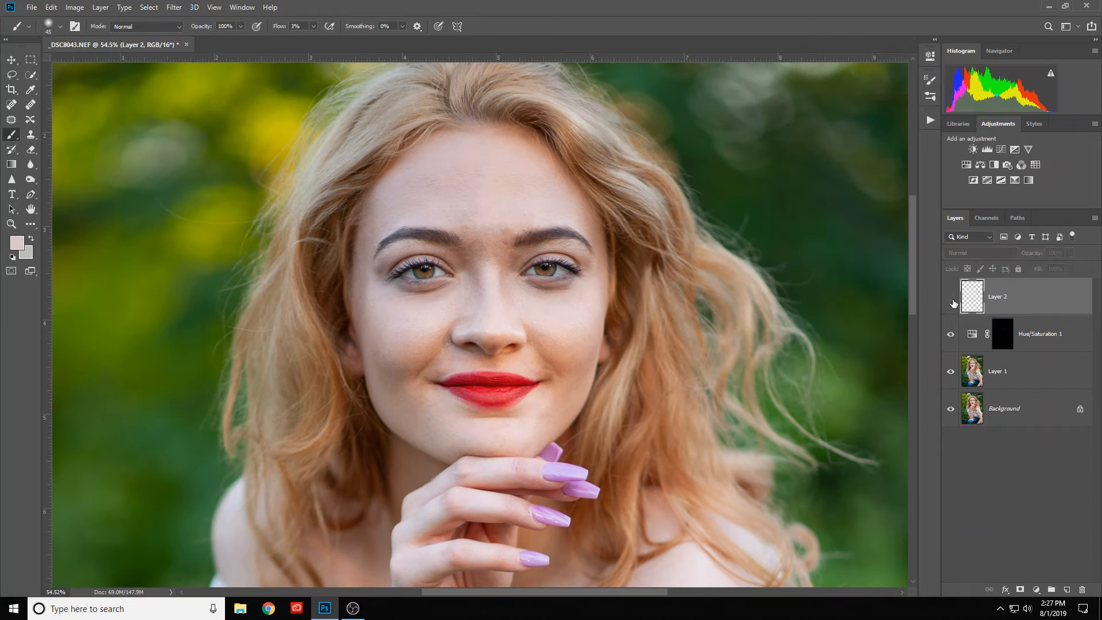
left_click(952, 300)
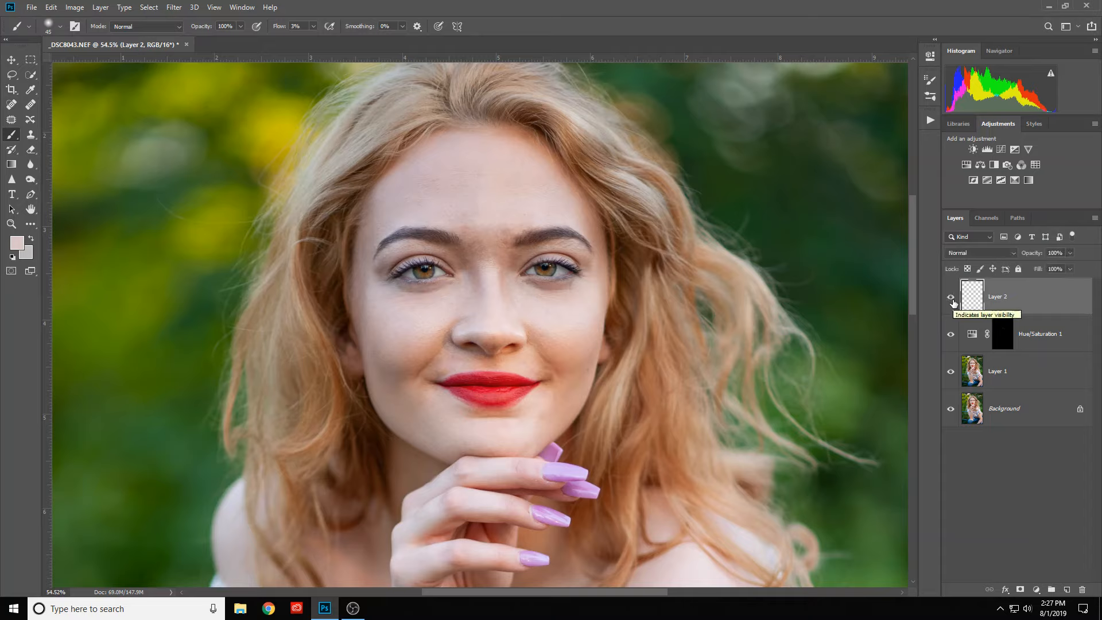
- Recheck the under-eye retouch by hiding and showing Layer 2, examining the eyes close up and on the whole face
left_click(951, 299)
left_click(951, 299)
scroll(574, 288, "up", 5)
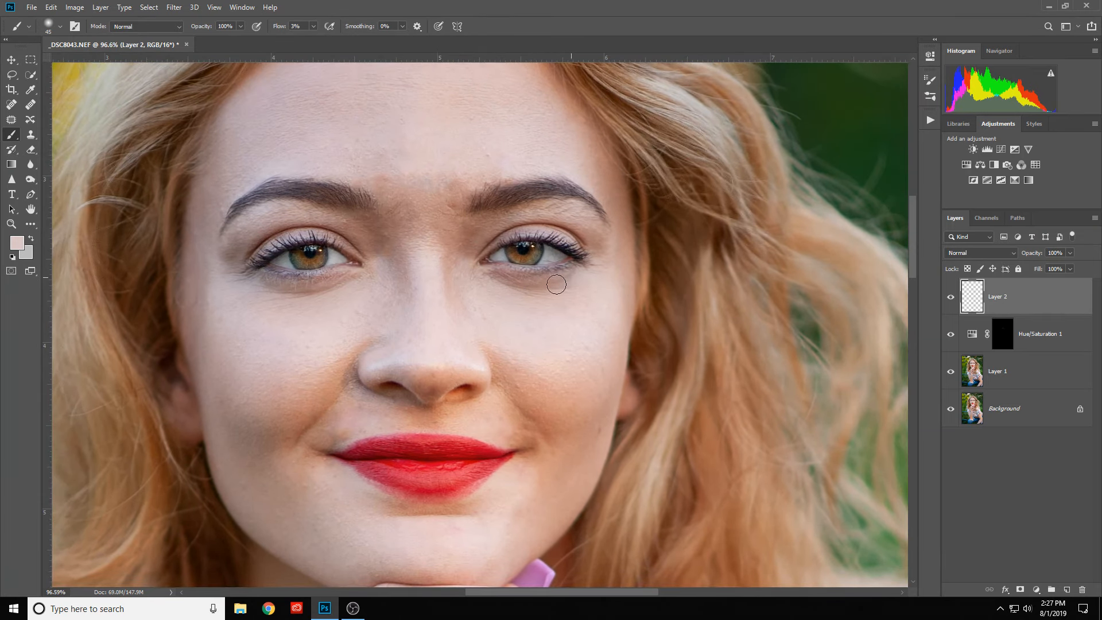
scroll(606, 310, "down", 4)
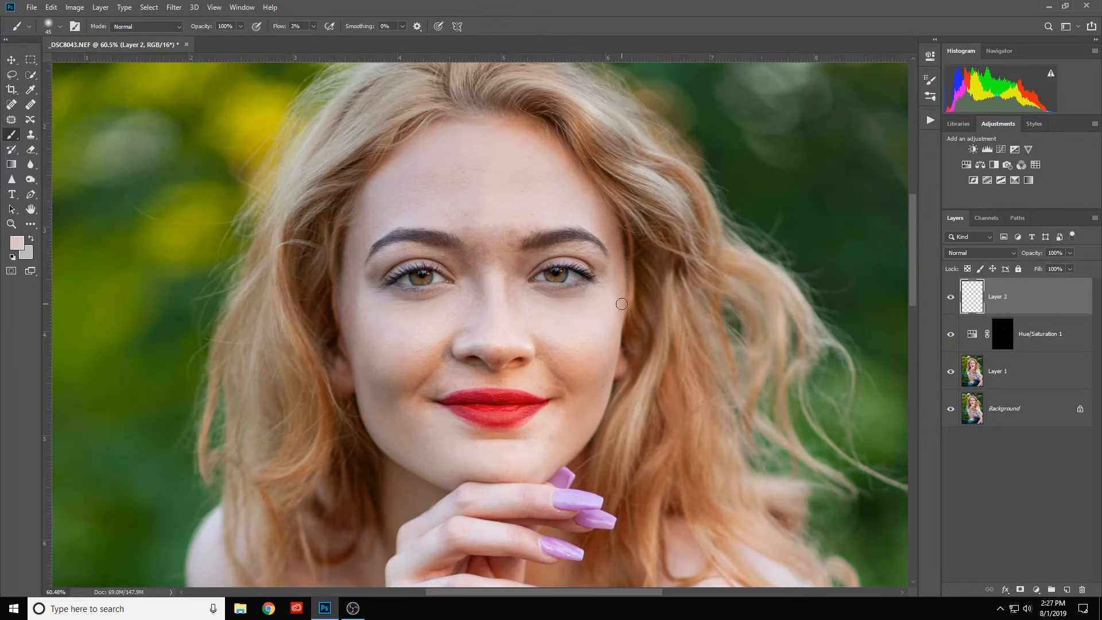
- Sample the skin tone around the left-hand eye's outer corner and softly paint over the shading there with a size 39 brush
scroll(556, 276, "up", 4)
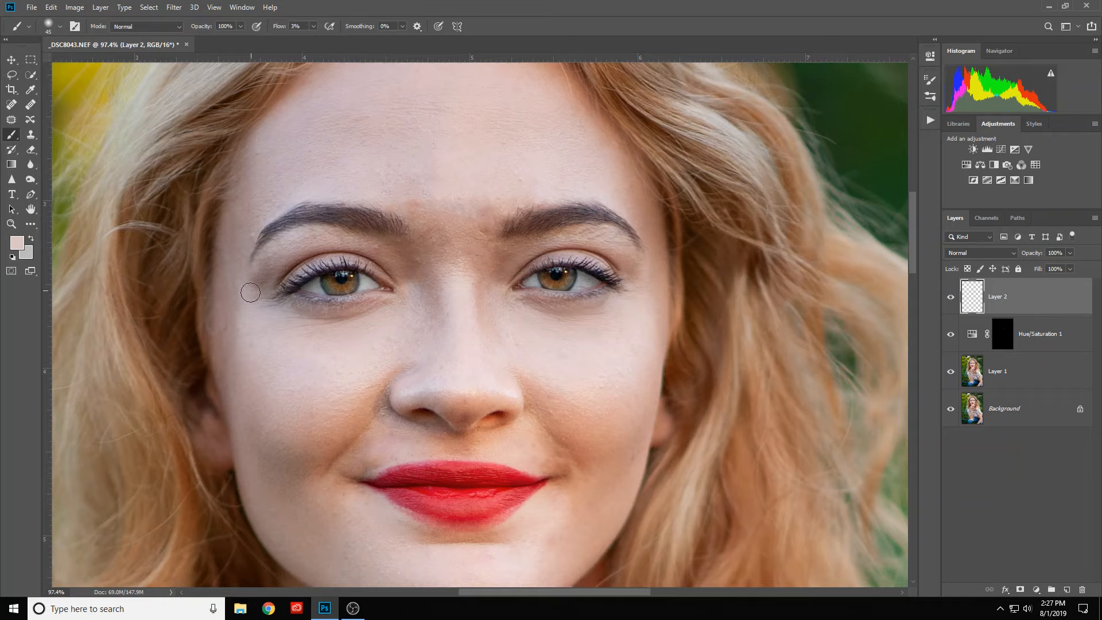
left_click(285, 258, "alt")
left_click(247, 284, "alt")
right_click(253, 278, "alt")
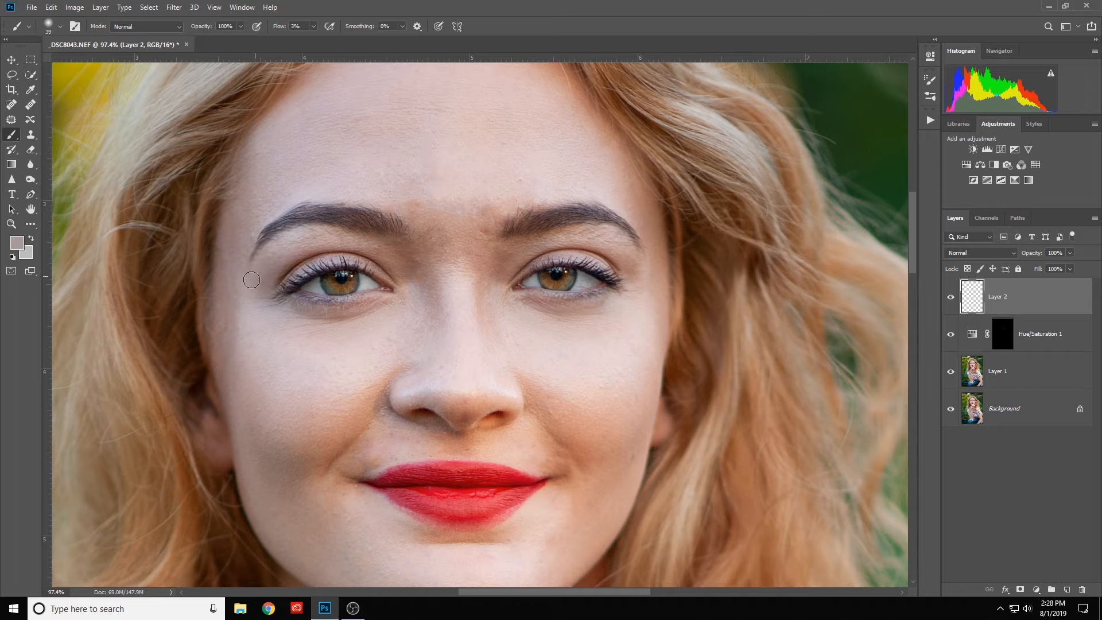
- Compare the whole face with the Layer 2 skin painting hidden and shown, leaving the layer visible
scroll(356, 301, "down", 3)
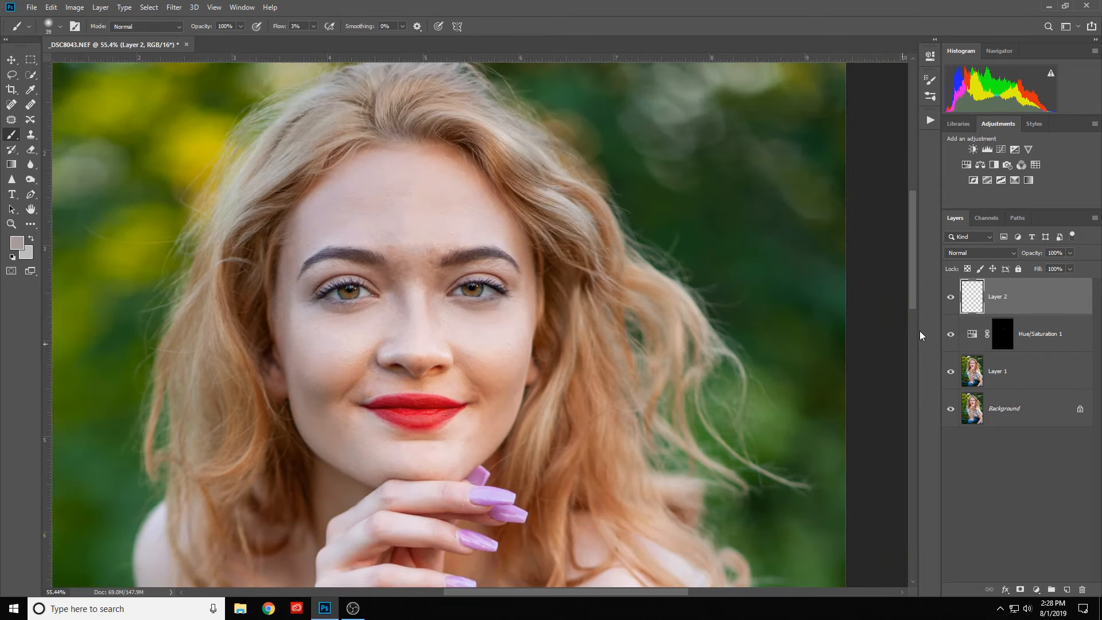
left_click(952, 298)
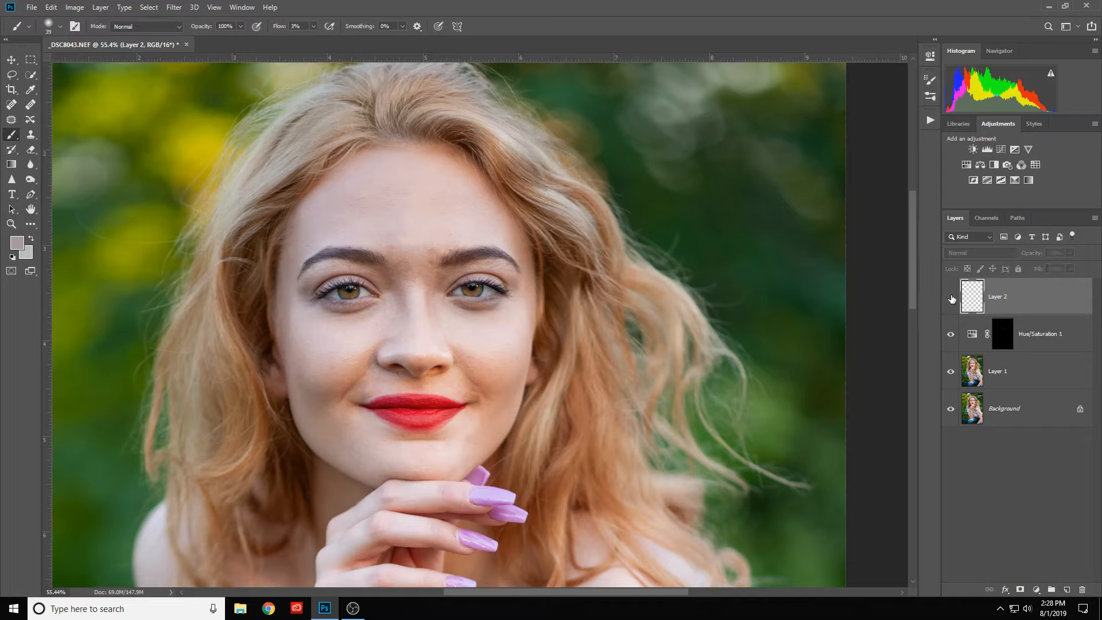
left_click(952, 298)
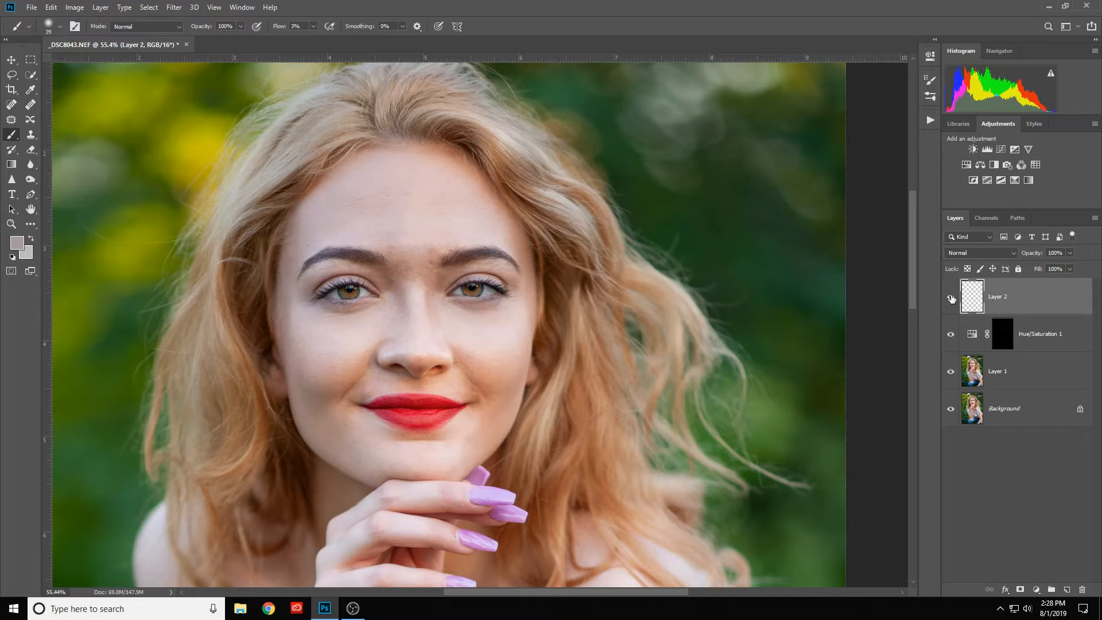
left_click(951, 297)
left_click(951, 298)
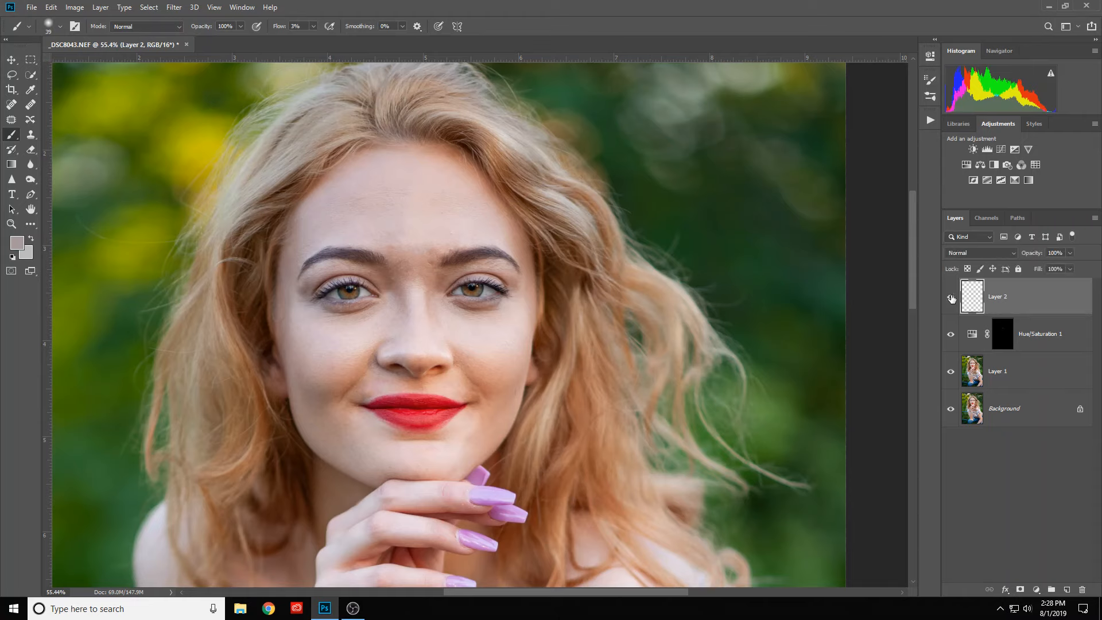
- Sample the light forehead skin just above the inner end of the left-hand eyebrow as the brush colour
scroll(421, 236, "up", 4)
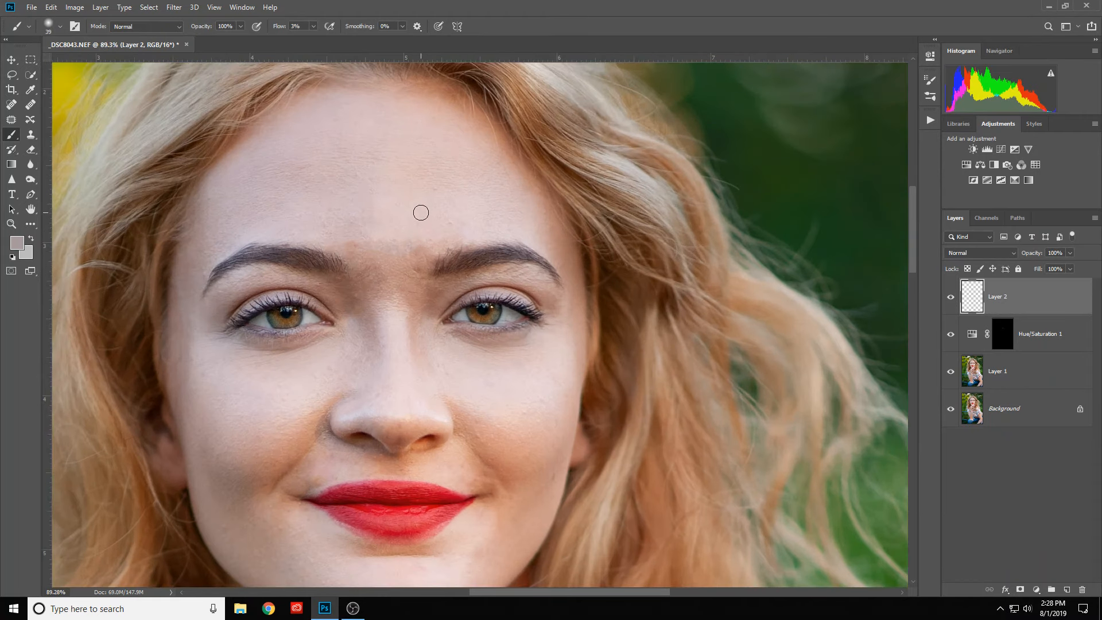
scroll(382, 240, "up", 2)
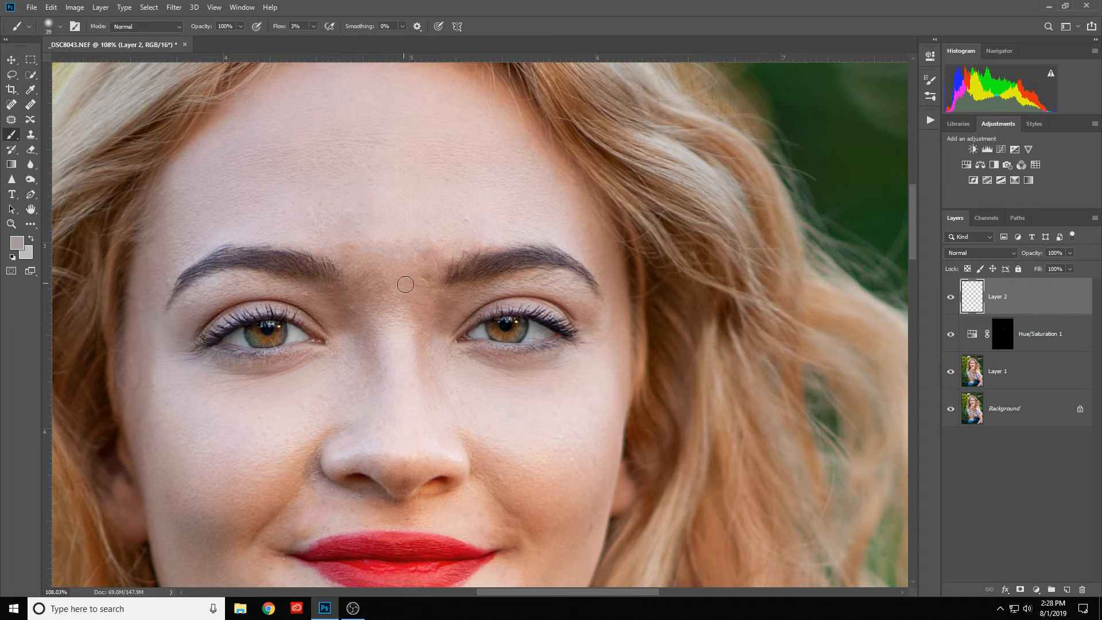
scroll(406, 284, "down", 2)
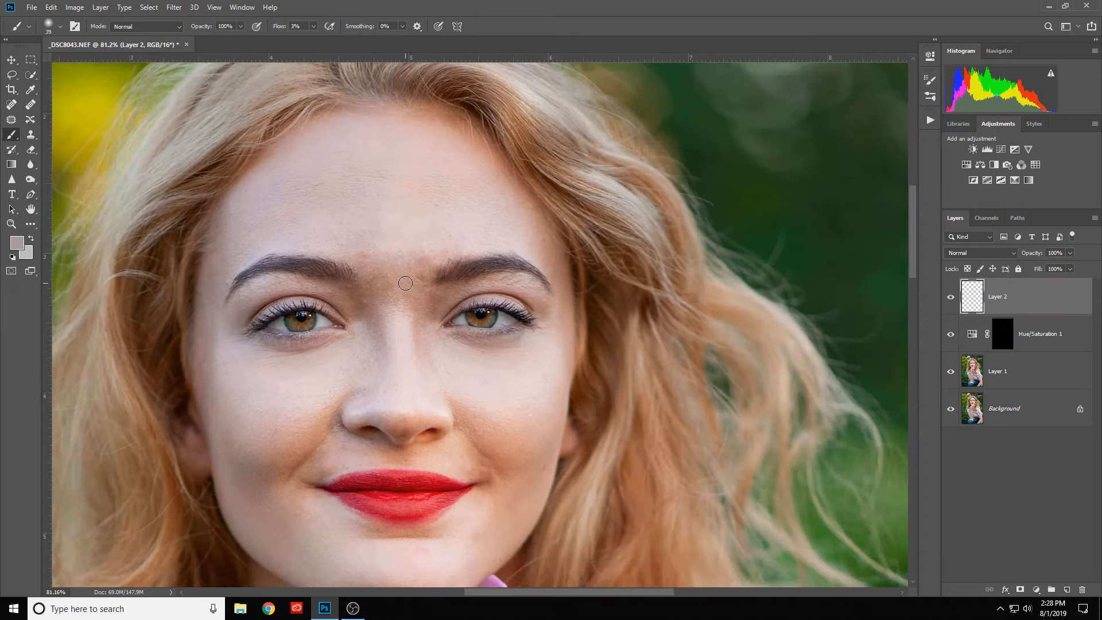
left_click(356, 245, "alt")
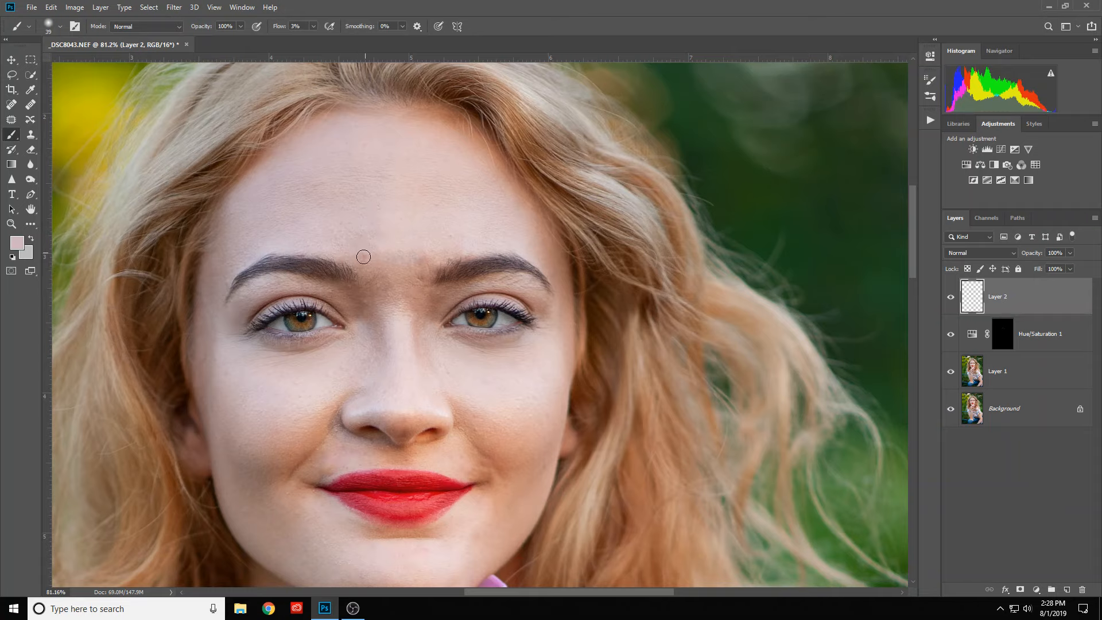
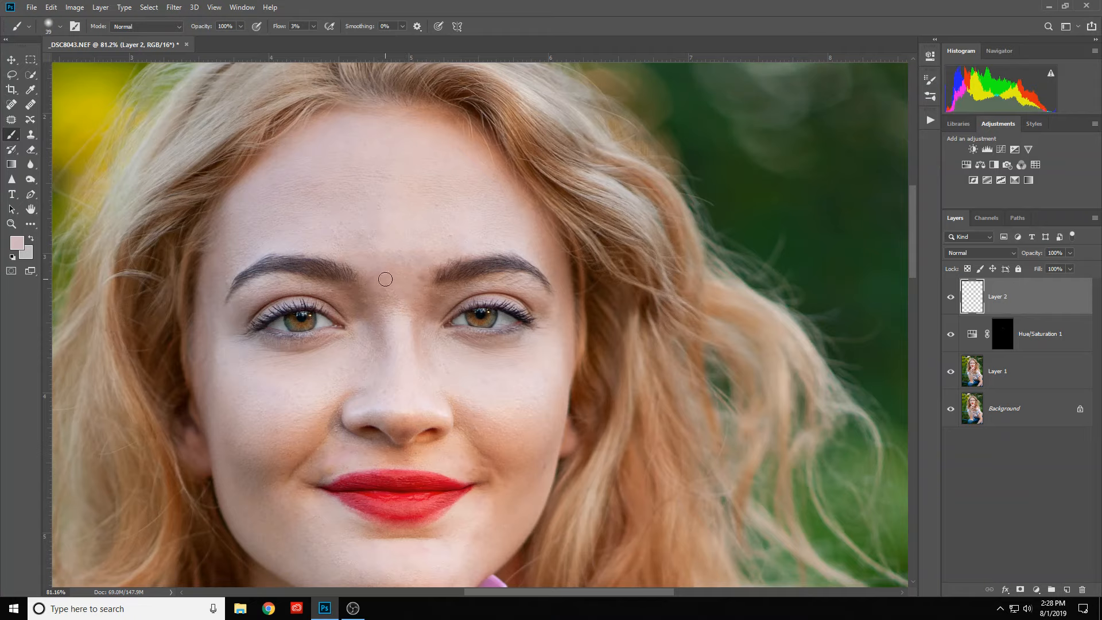
- Softly paint the sampled forehead tone over the skin between the eyebrows with a size 39 brush
left_click_drag(385, 278, 394, 279)
scroll(408, 276, "down", 3)
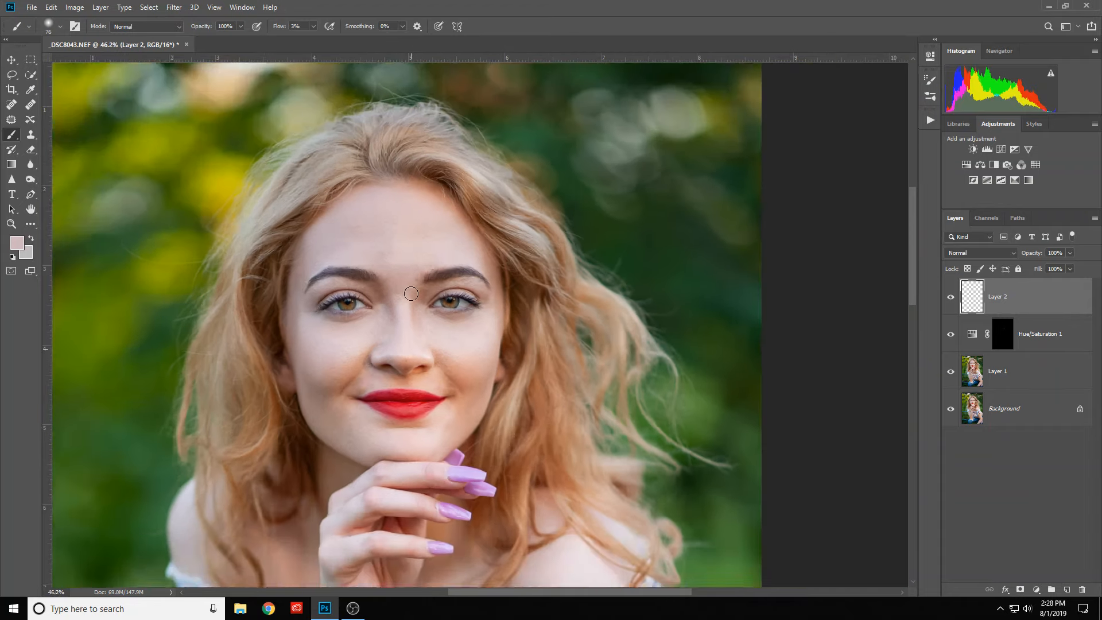
- Sample light forehead skin and softly paint over the forehead above and between the eyebrows with a brush about size 79
scroll(411, 286, "up", 2)
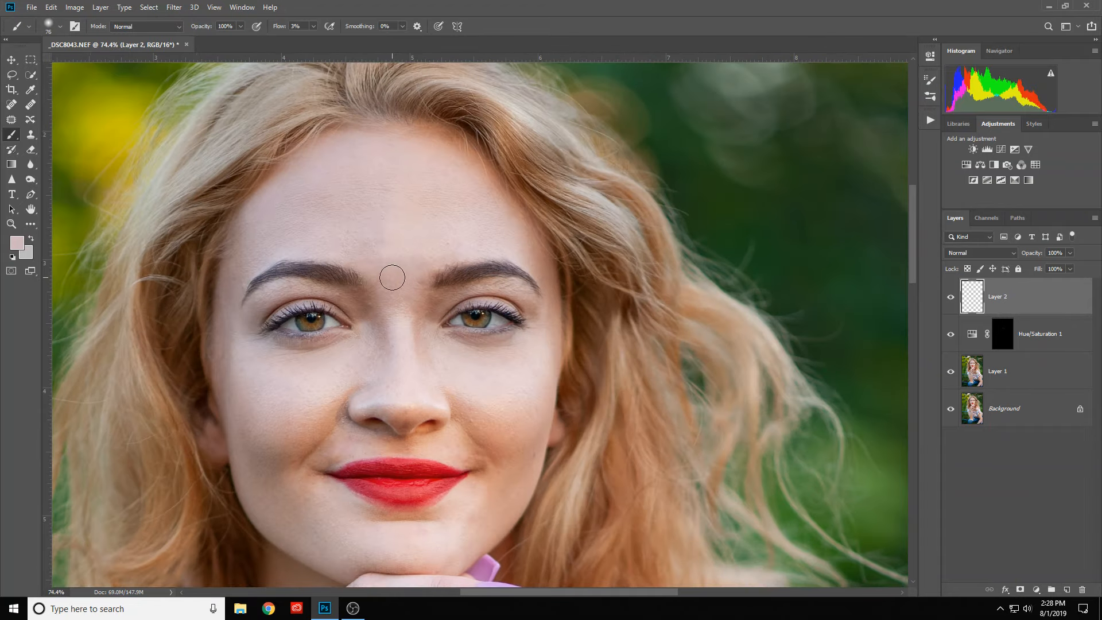
left_click(395, 241, "alt")
left_click_drag(380, 198, 391, 198)
mouse_move(406, 253)
left_mouse_down()
mouse_move(395, 253)
mouse_move(413, 242)
mouse_move(412, 255)
mouse_move(392, 259)
mouse_move(413, 258)
mouse_move(349, 255)
mouse_move(427, 250)
mouse_move(364, 260)
mouse_move(414, 261)
mouse_move(384, 283)
mouse_move(411, 305)
mouse_move(413, 258)
mouse_move(453, 251)
mouse_move(364, 243)
mouse_move(492, 224)
left_mouse_up()
left_click(426, 238, "alt")
scroll(493, 224, "down", 5)
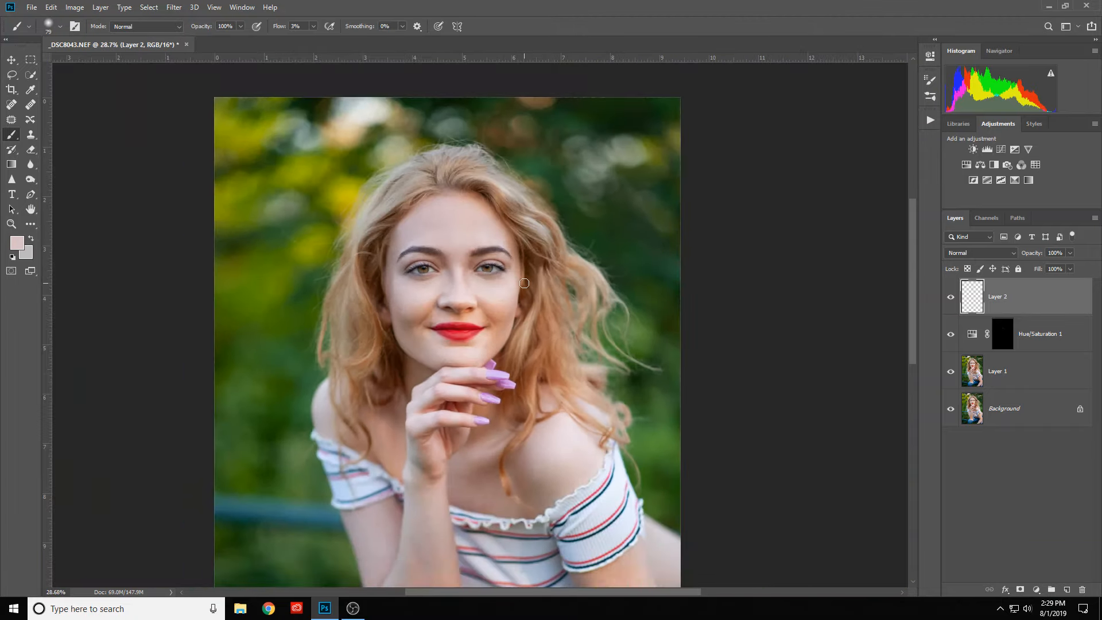
- Enlarge the brush to size 135 and softly even out the tone at the centre of the forehead
scroll(525, 288, "up", 1)
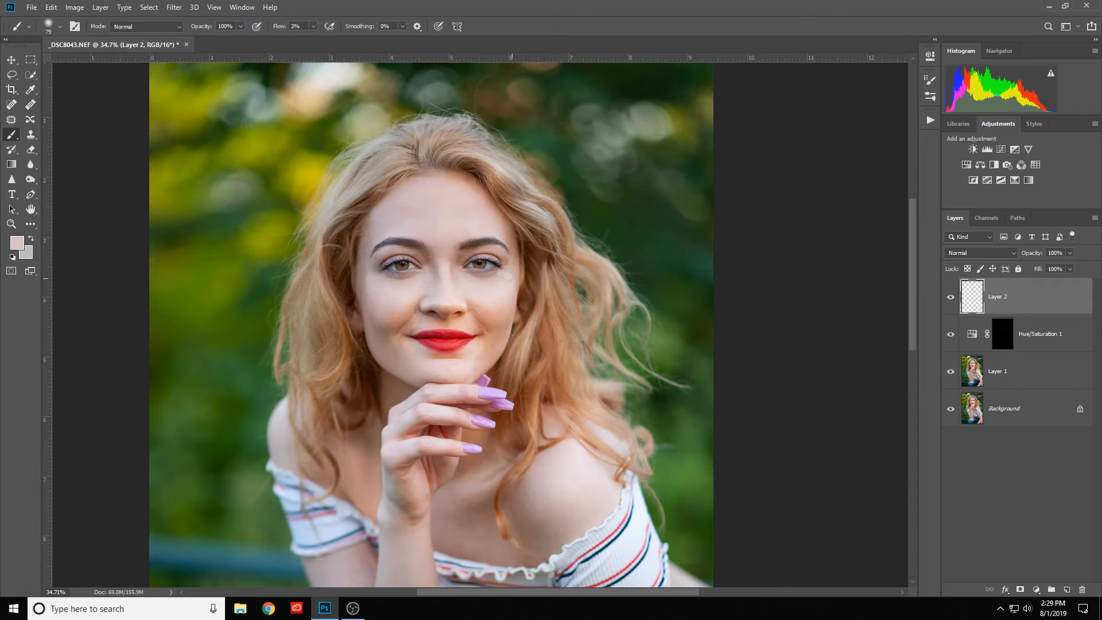
scroll(507, 276, "up", 1)
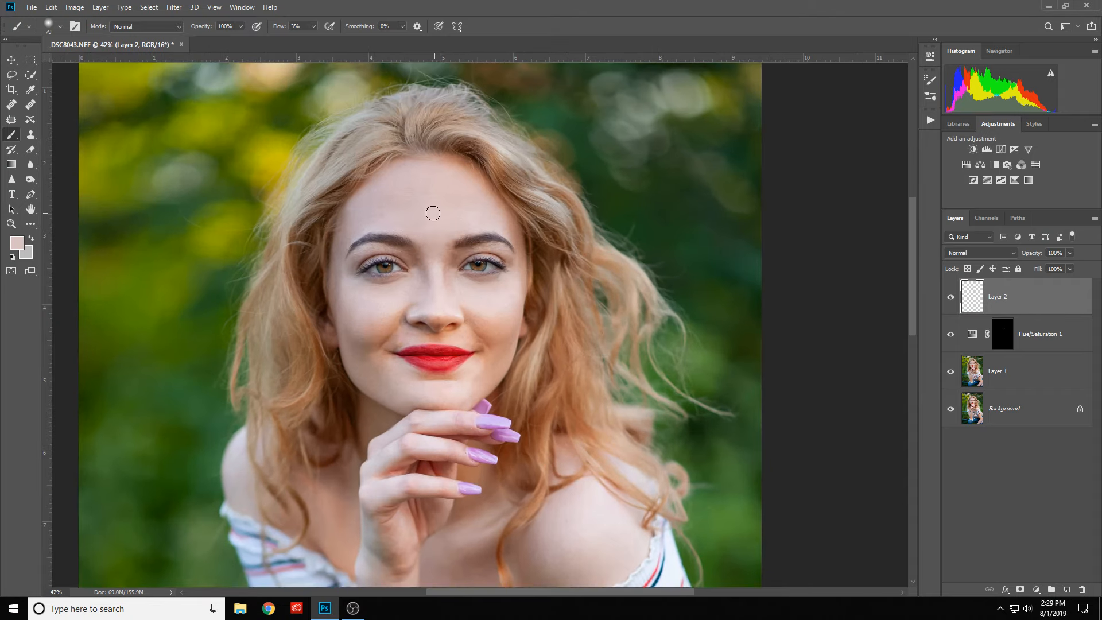
scroll(423, 189, "up", 1)
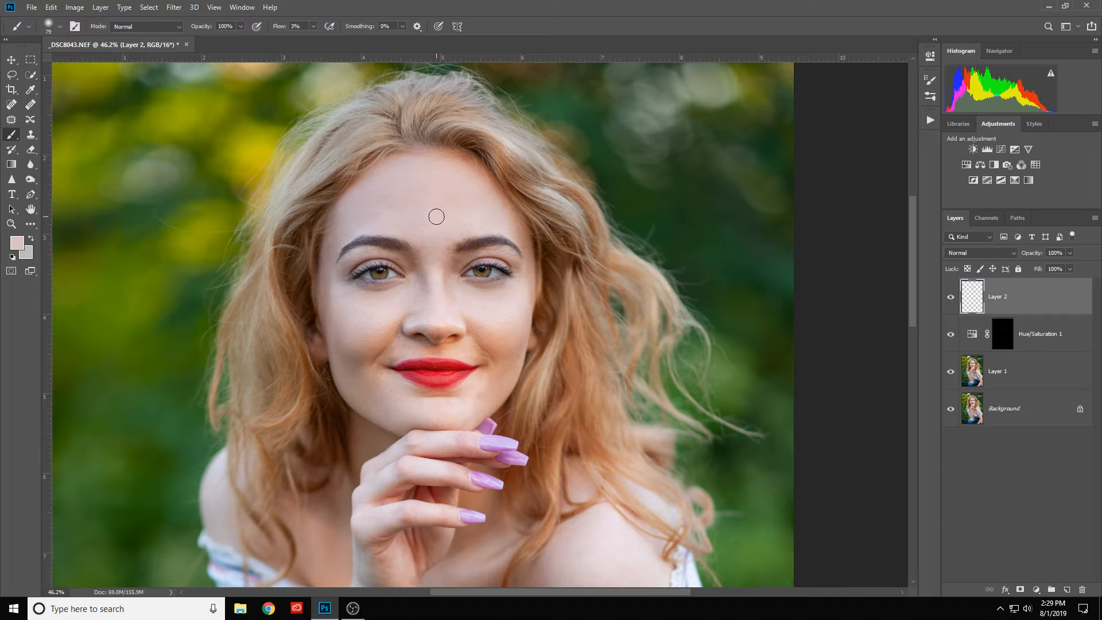
left_click(434, 220, "alt")
left_click_drag(426, 210, 434, 214)
scroll(557, 281, "down", 6)
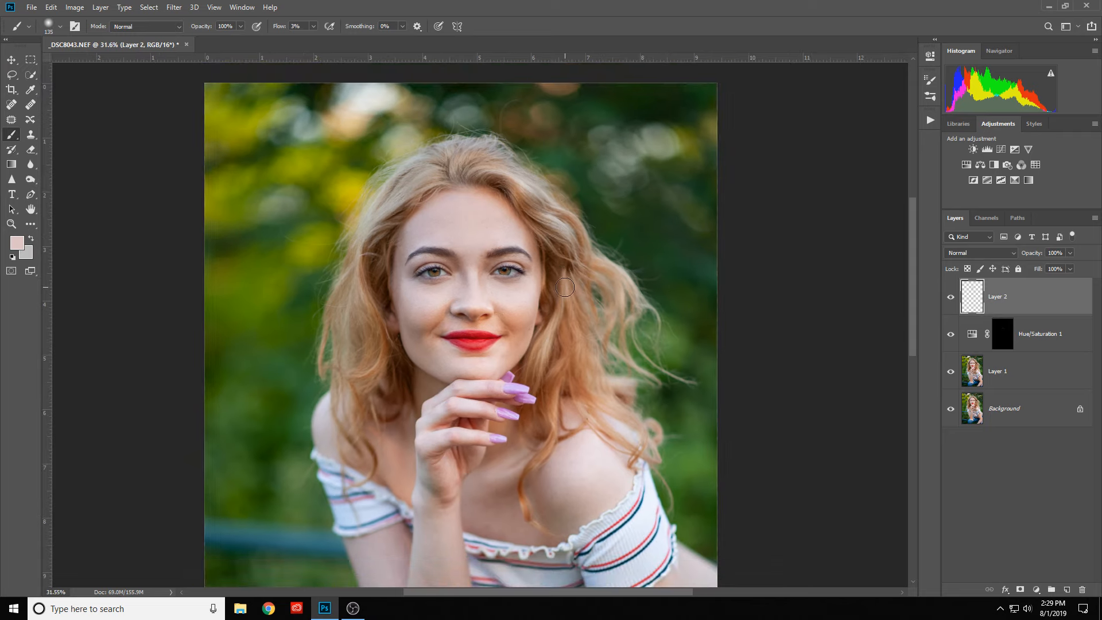
- Sample the skin beside the left-hand eye's outer corner and softly paint the outer edge of that cheek with a size 135 brush
scroll(511, 273, "up", 6)
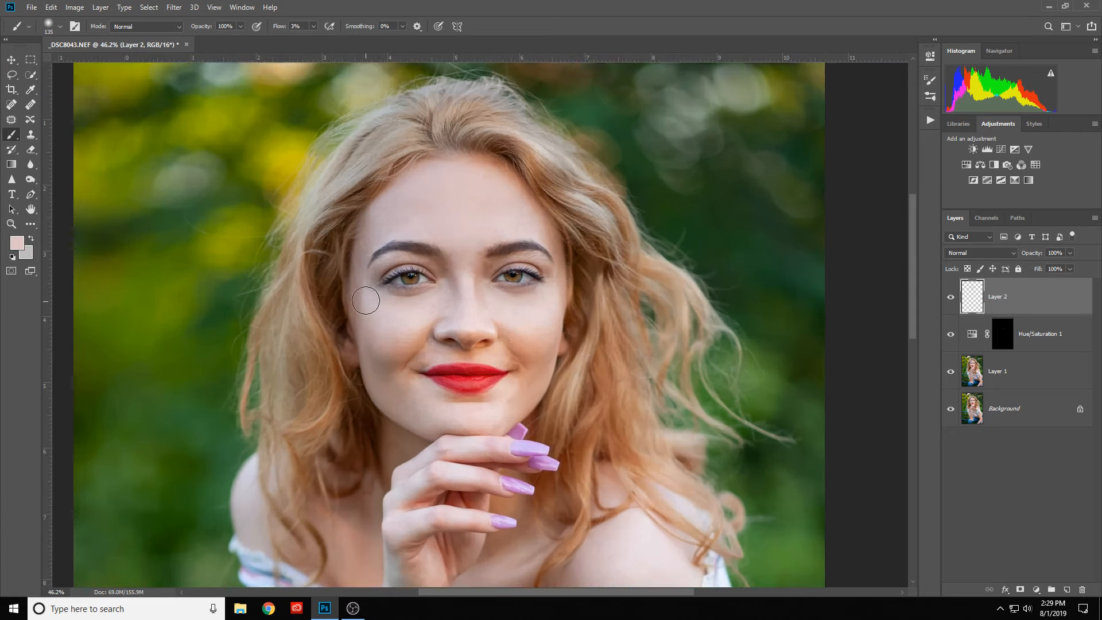
left_click(368, 302, "alt")
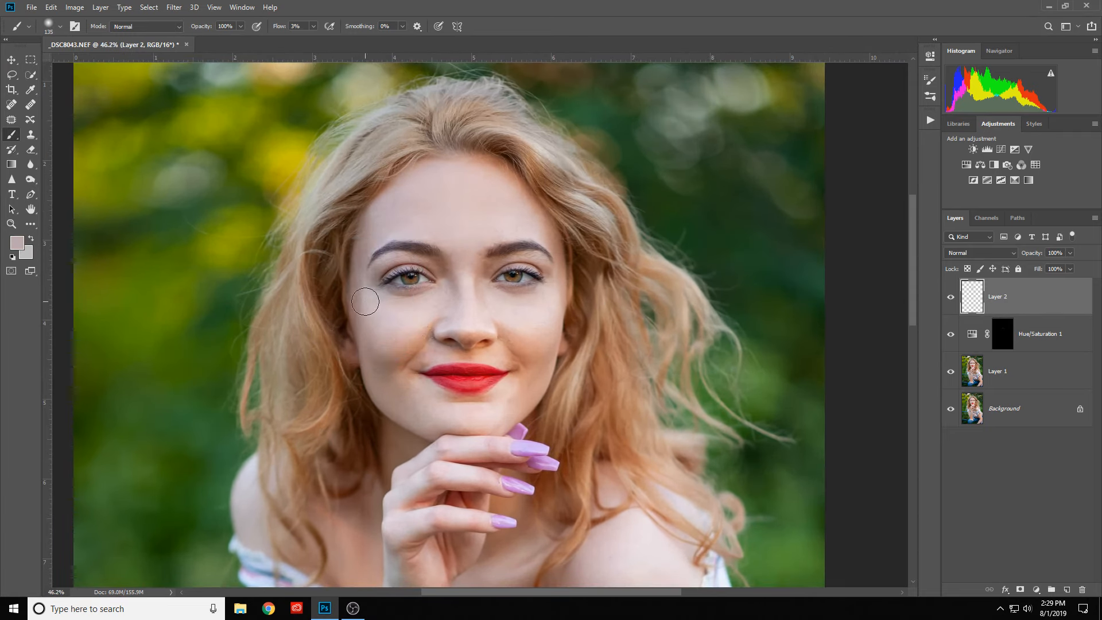
left_click_drag(365, 301, 350, 302)
scroll(439, 325, "down", 2)
- Reduce the brush to size 61, sample the left-hand cheek and softly paint over its shading towards the mouth
left_click_drag(488, 350, 361, 338)
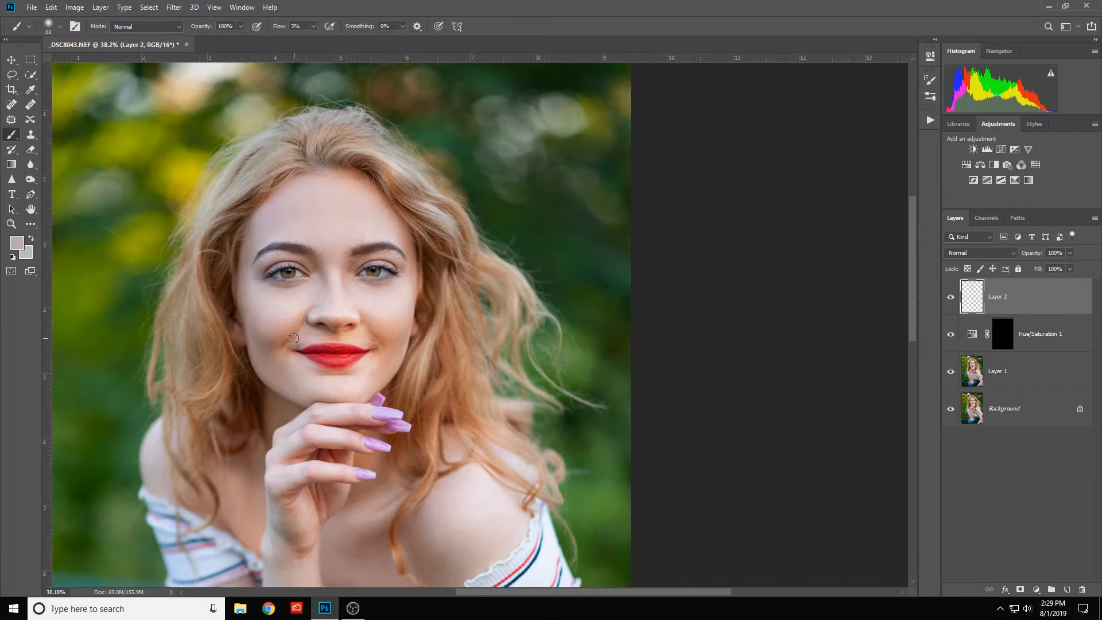
scroll(294, 338, "up", 2)
scroll(270, 358, "up", 2)
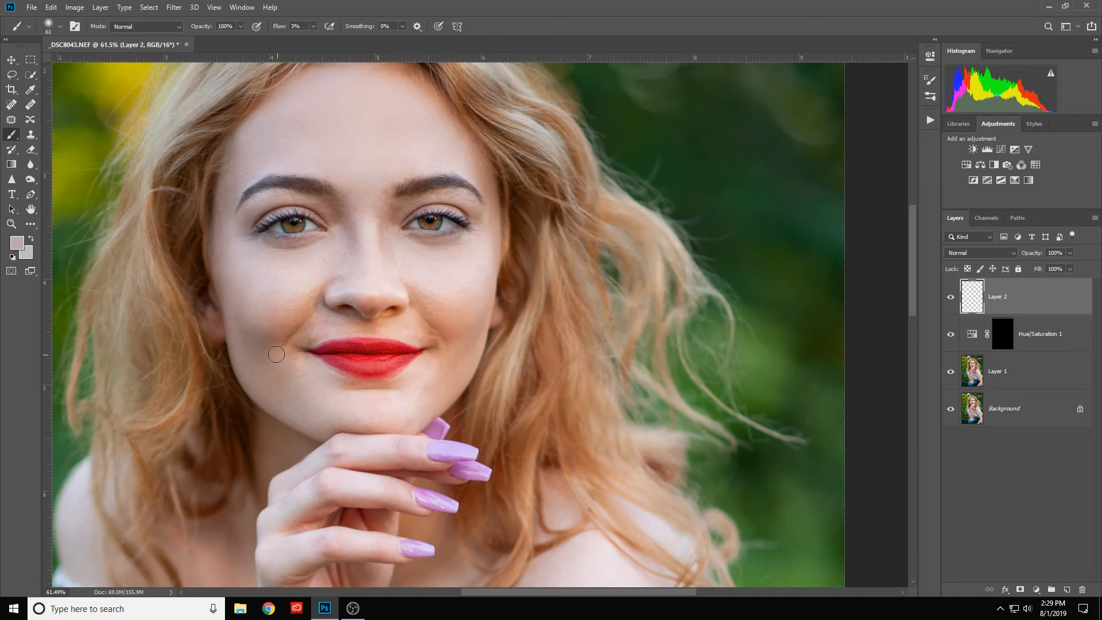
left_click(267, 316, "alt")
mouse_move(265, 318)
left_mouse_down()
mouse_move(277, 322)
mouse_move(267, 344)
mouse_move(255, 334)
mouse_move(274, 339)
mouse_move(248, 346)
mouse_move(268, 361)
mouse_move(244, 323)
mouse_move(259, 349)
mouse_move(265, 333)
mouse_move(252, 361)
mouse_move(256, 312)
mouse_move(286, 325)
mouse_move(272, 337)
mouse_move(280, 356)
mouse_move(303, 334)
left_mouse_up()
- Soften the shadow around the left-hand corner of the mouth with a size 31 brush and skin colour sampled nearby
scroll(311, 354, "up", 3)
right_click(312, 331, "alt")
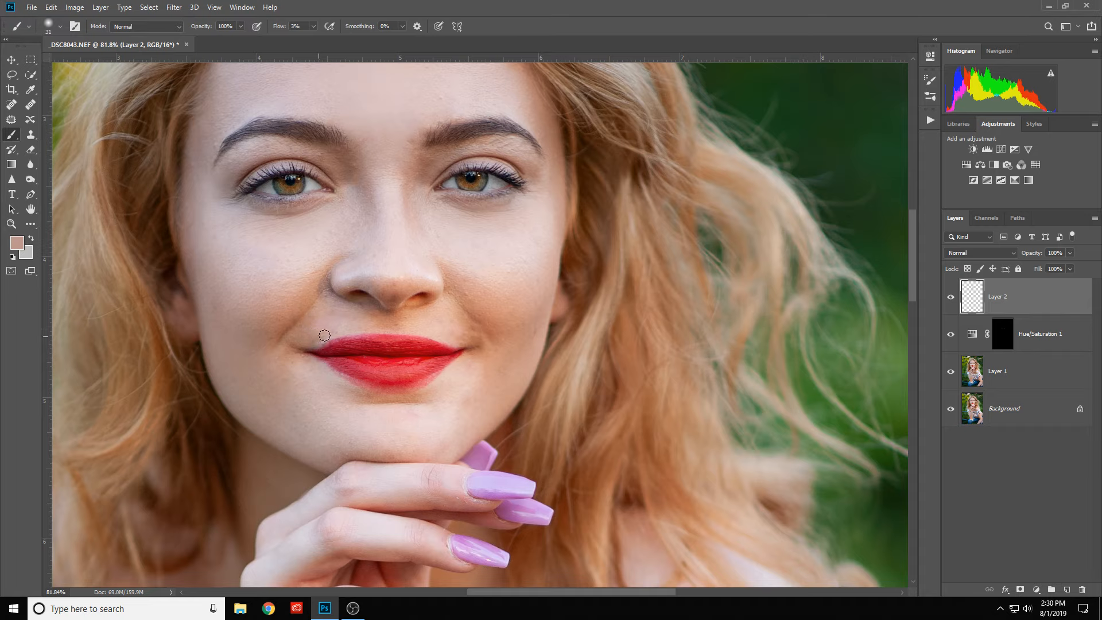
left_click(303, 363, "alt")
scroll(321, 290, "down", 3)
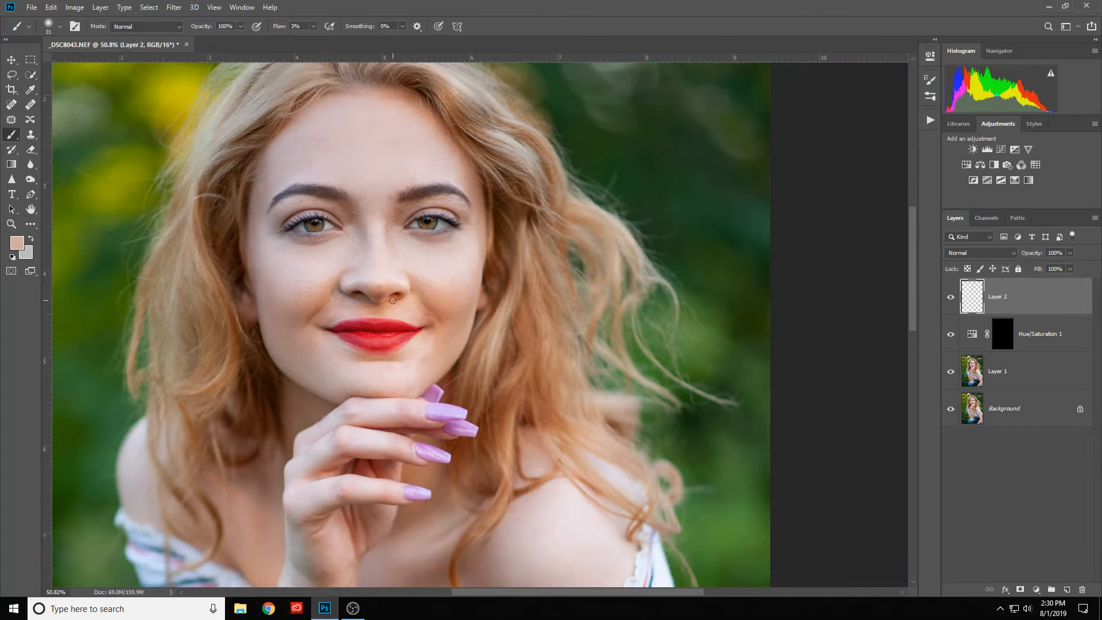
- Sample the light chin skin below the right-hand corner of the mouth and softly paint over the shading near it
scroll(432, 353, "up", 3)
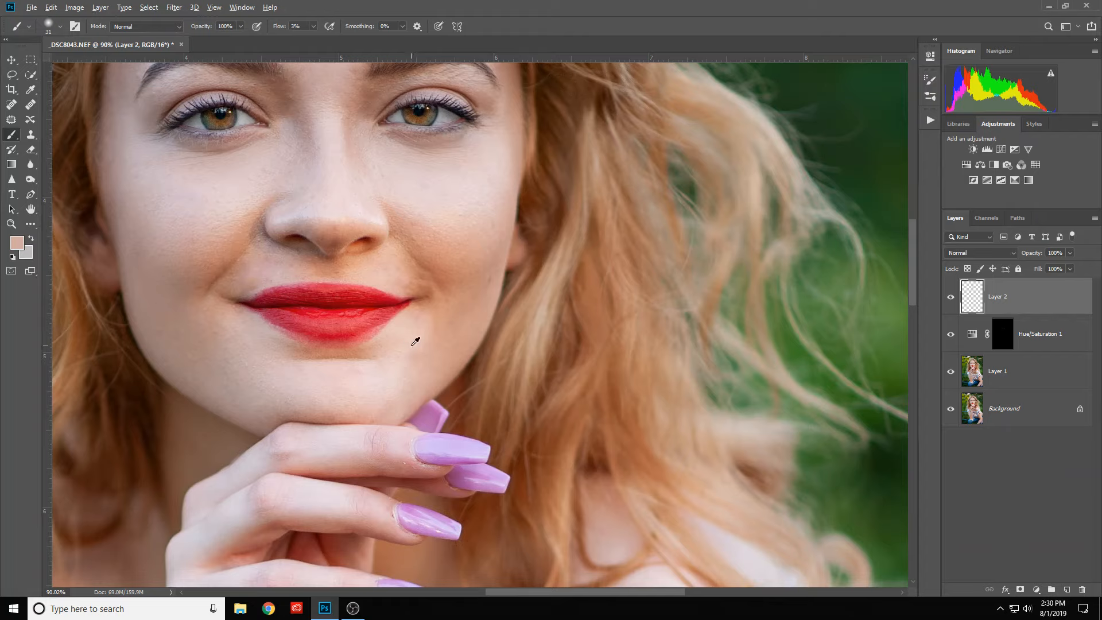
left_click(424, 347, "alt")
scroll(331, 250, "down", 2)
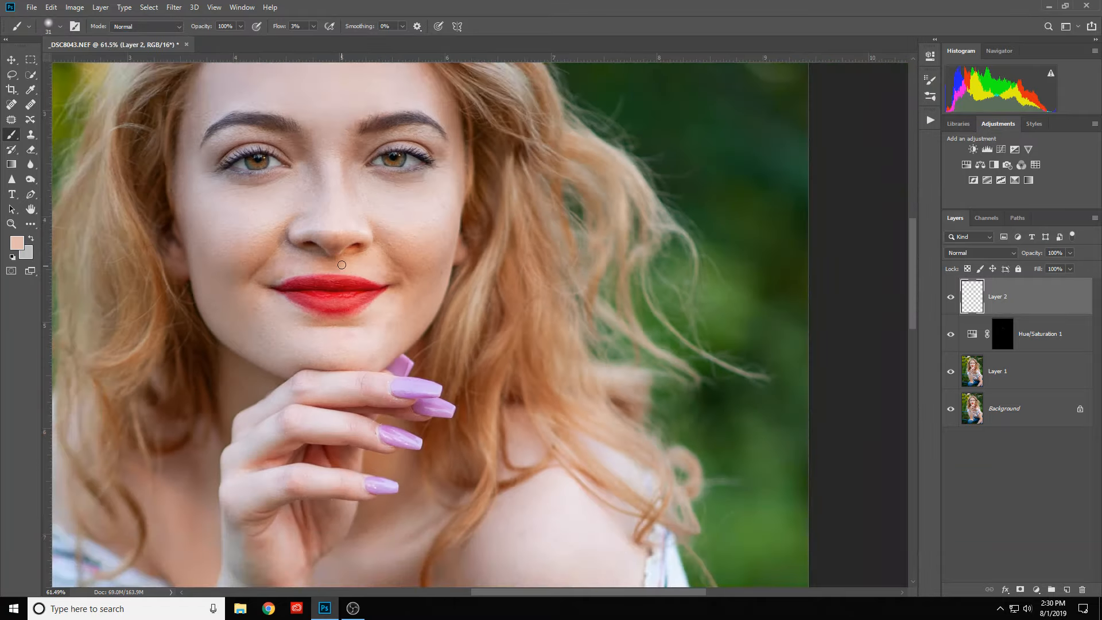
- Sample nearby skin tones and softly paint the area between the eyebrows, the left-hand inner eye socket and the nose bridge, using a size 41 brush
left_click_drag(345, 223, 399, 374)
scroll(397, 304, "up", 5)
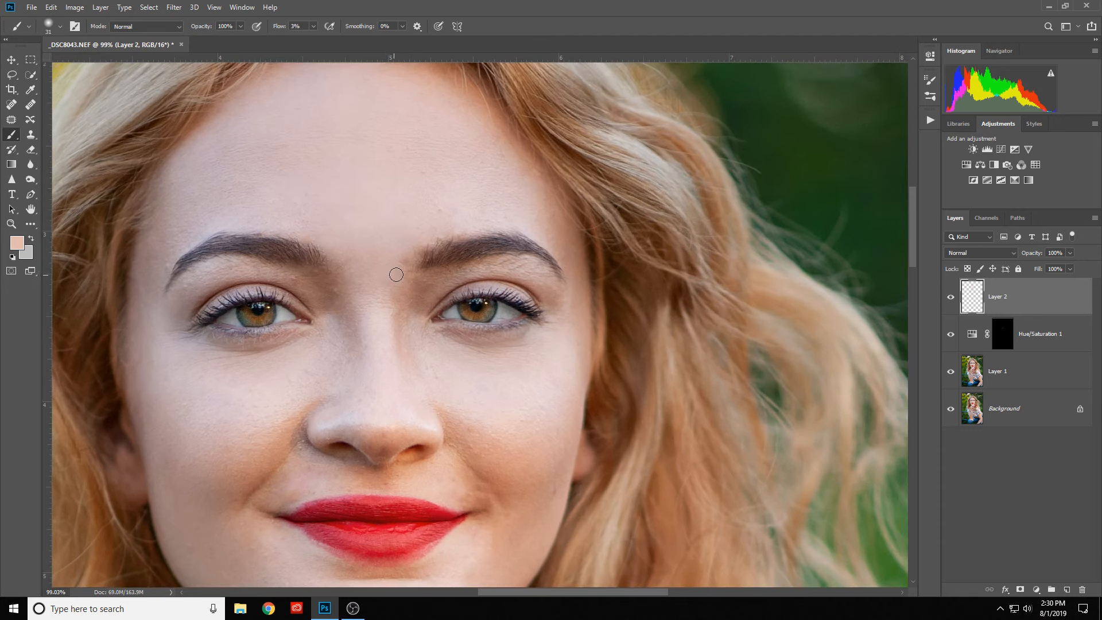
left_click(406, 251, "alt")
left_click(406, 251, "alt")
left_click(333, 283, "alt")
left_click(308, 285, "alt")
left_click(322, 236, "alt")
left_click(389, 294, "alt")
left_click_drag(385, 303, 391, 303)
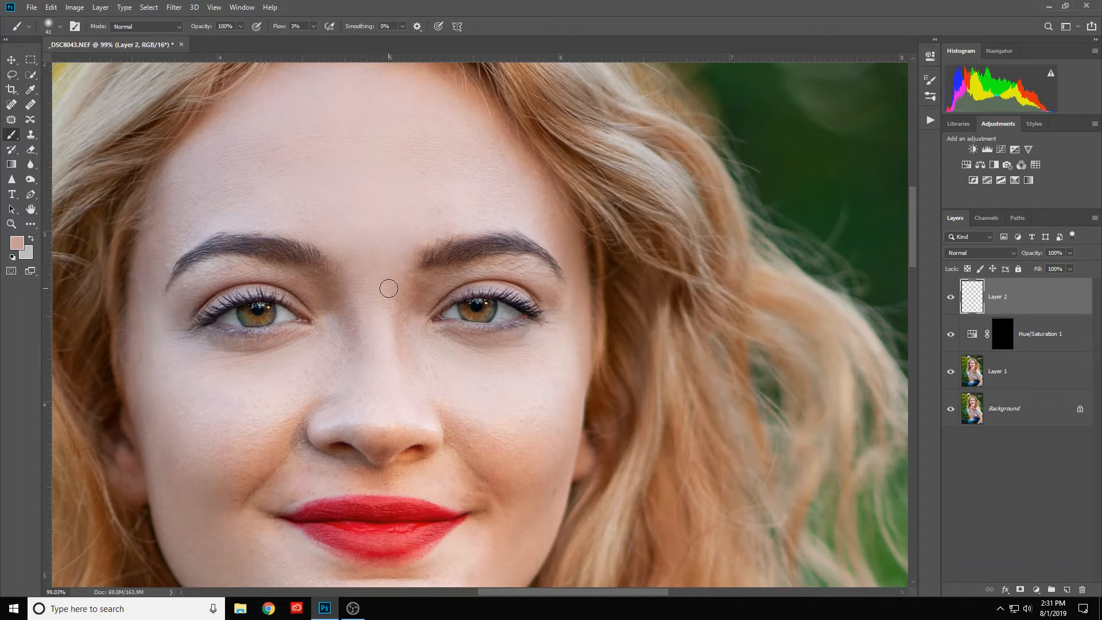
scroll(369, 338, "down", 5)
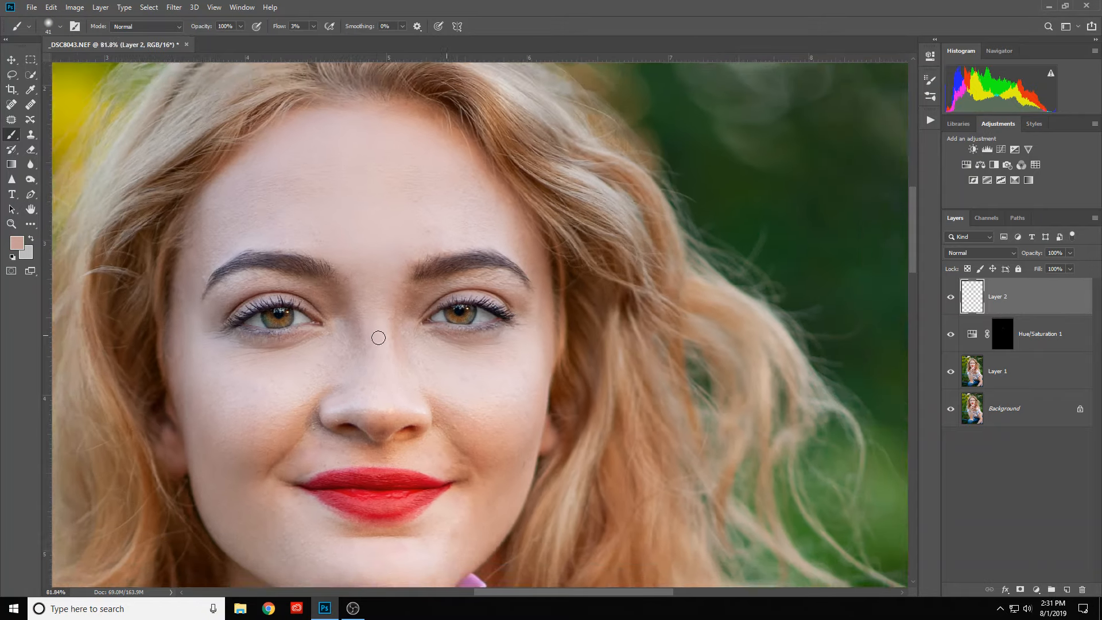
scroll(374, 358, "down", 4)
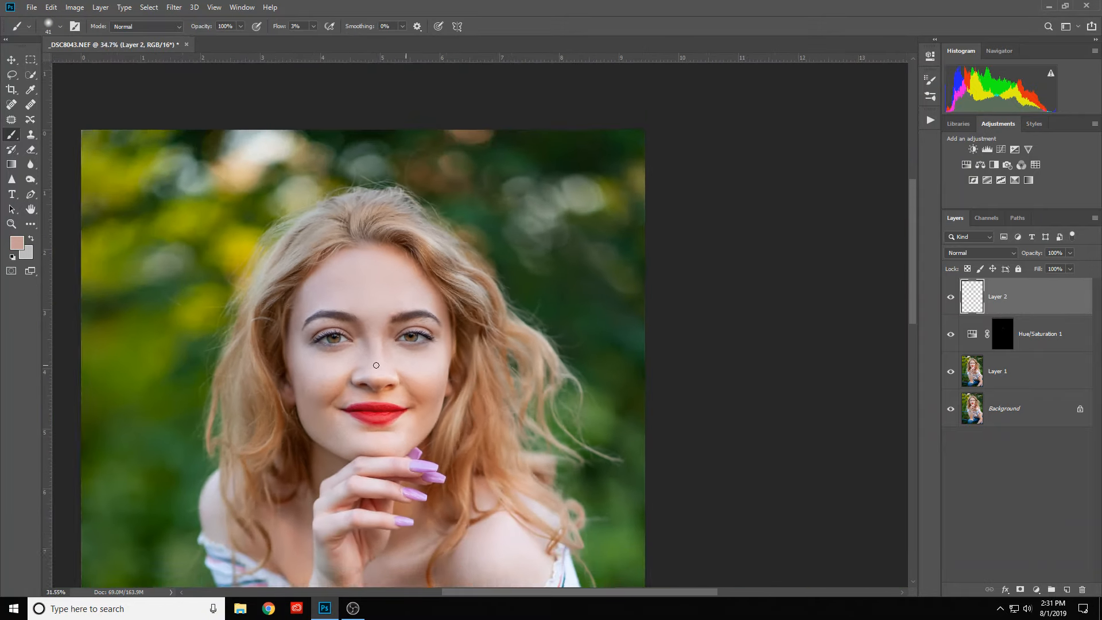
- Sample the forehead skin above the right-hand eyebrow and softly paint the forehead with the size 41 brush
scroll(395, 339, "up", 2)
scroll(395, 339, "up", 4)
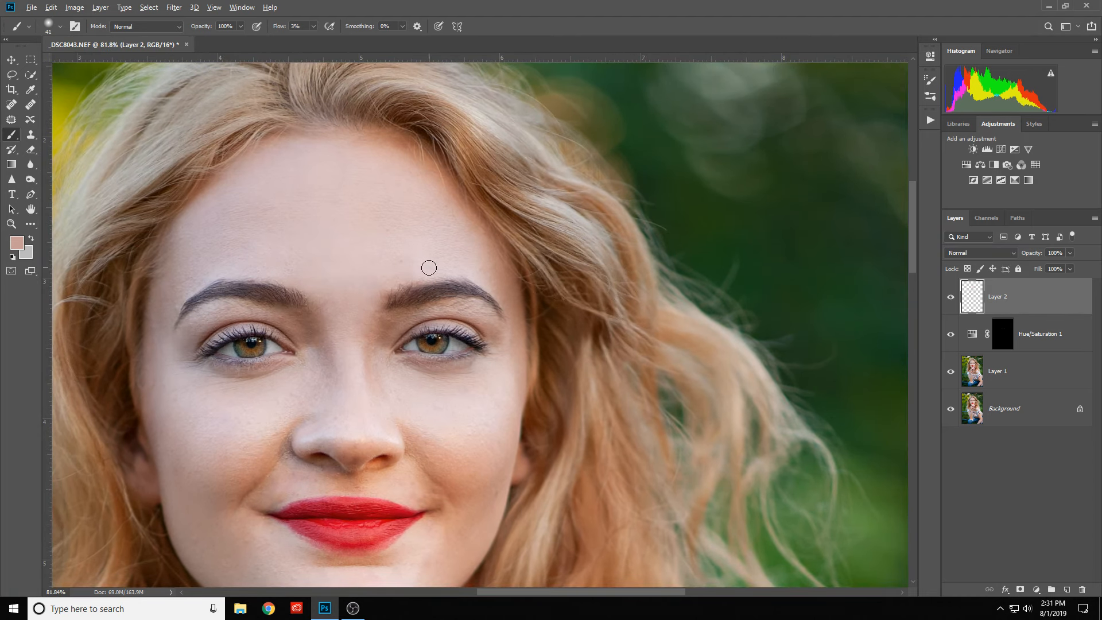
left_click(429, 267, "alt")
left_click(270, 197, "alt")
scroll(235, 236, "down", 4)
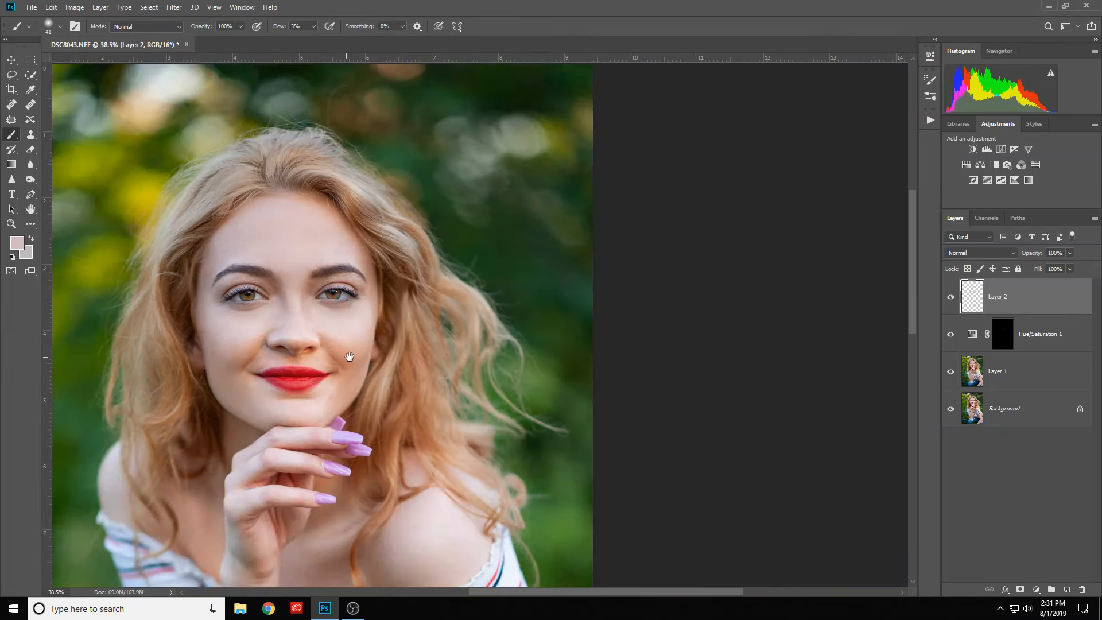
- Duplicate Layer 1 and move the copy above Layer 2 to the top of the layer stack
left_click_drag(349, 357, 510, 338)
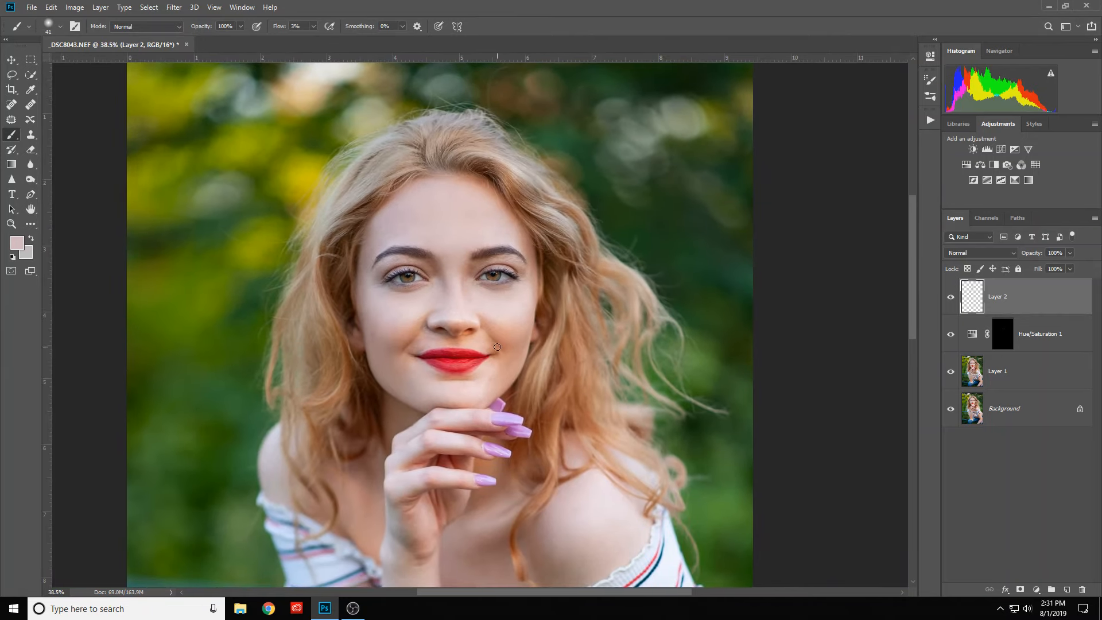
scroll(529, 327, "up", 2)
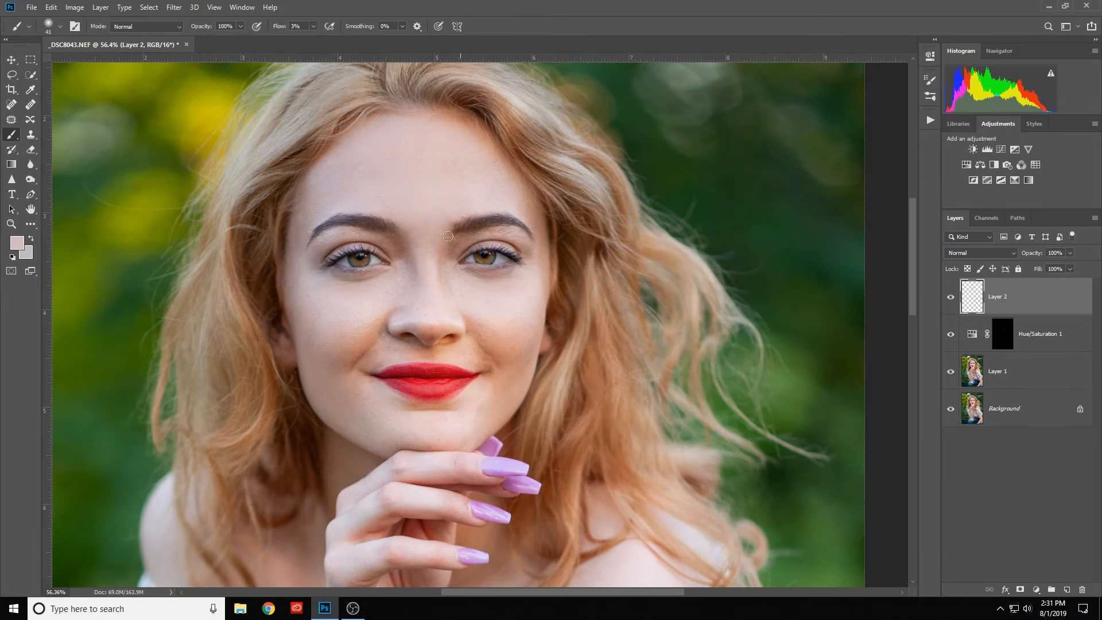
scroll(442, 237, "up", 3)
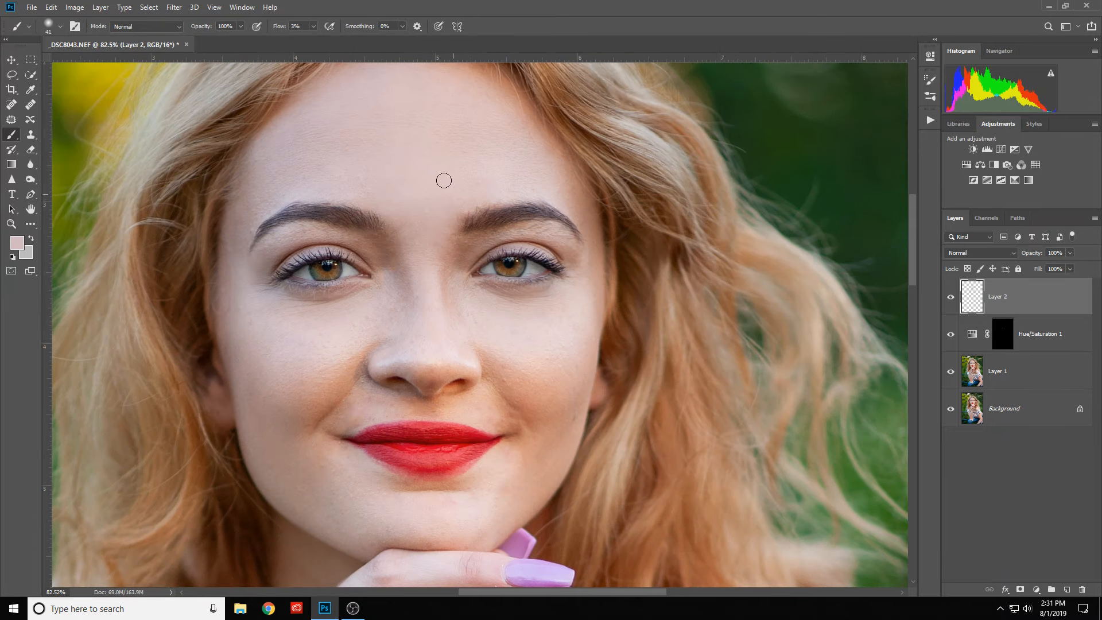
scroll(442, 213, "up", 2)
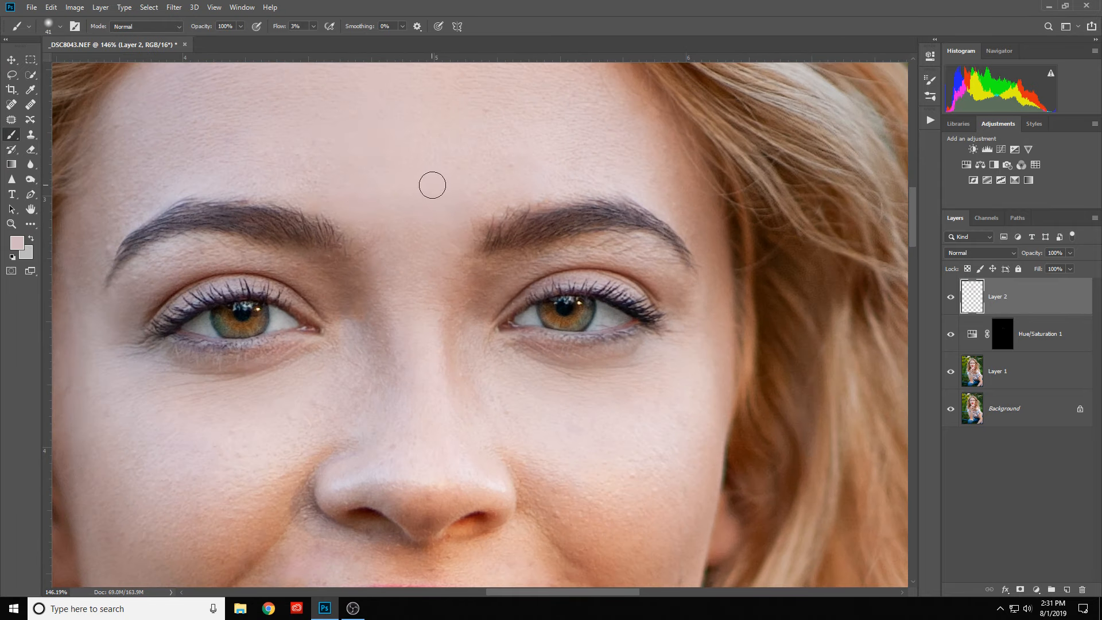
scroll(453, 233, "down", 4)
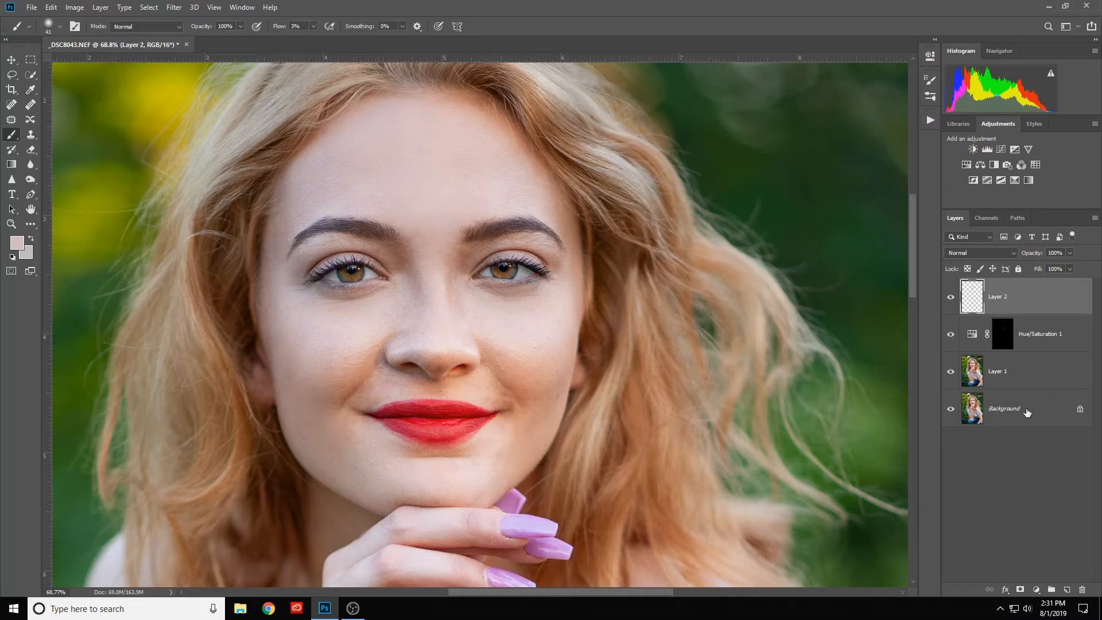
left_click(975, 376)
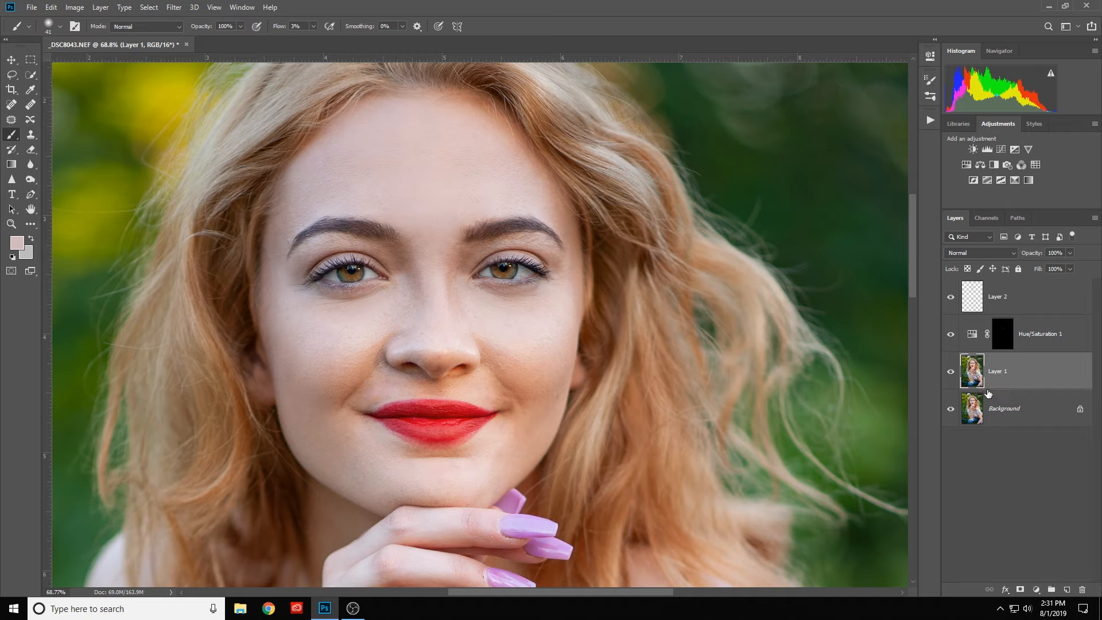
key("ctrl+j")
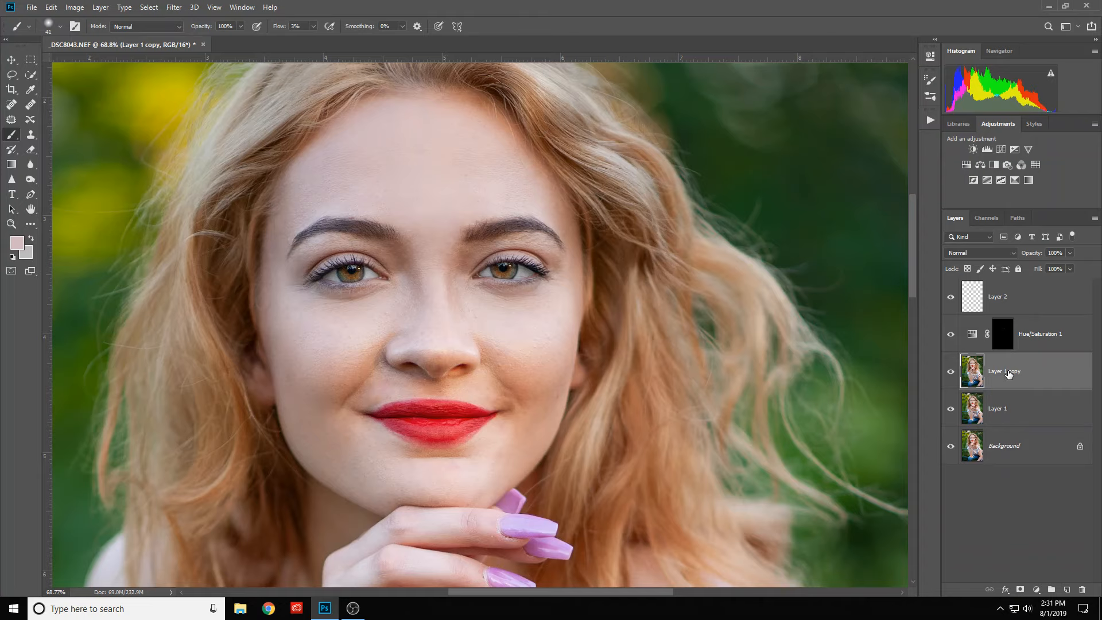
left_click_drag(1031, 375, 1029, 289)
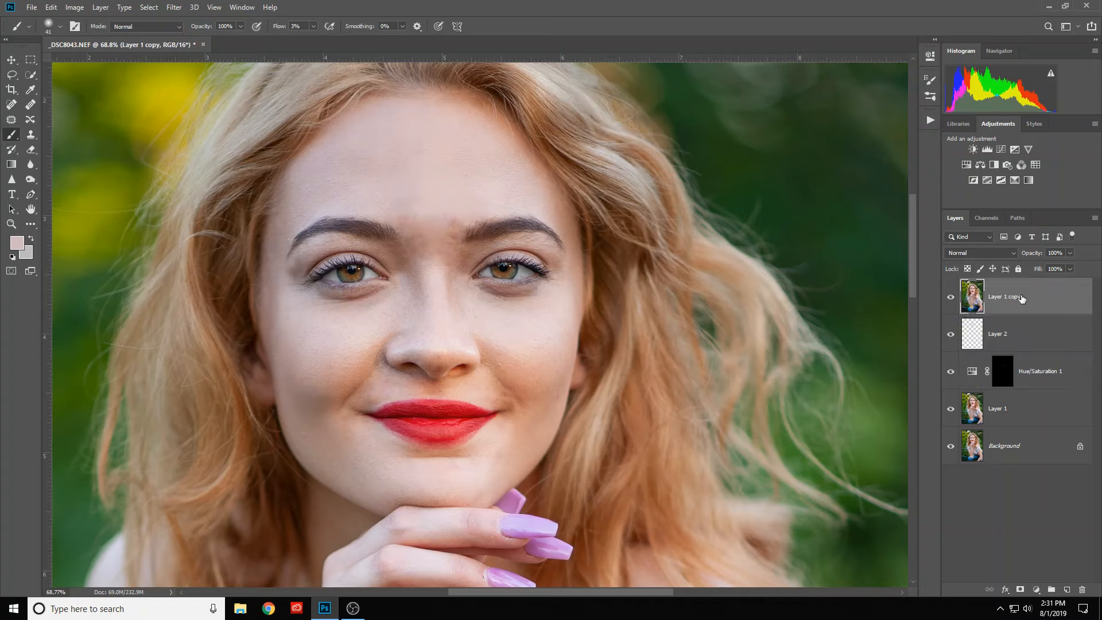
- Compare the face with Layer 1 copy hidden and shown, leaving the layer visible
left_click(952, 297)
left_click(951, 298)
left_click(952, 298)
left_click(951, 297)
- Apply the Add Noise filter to Layer 1 copy with an amount of 2.49%, Uniform distribution and Monochromatic enabled
left_click(174, 8)
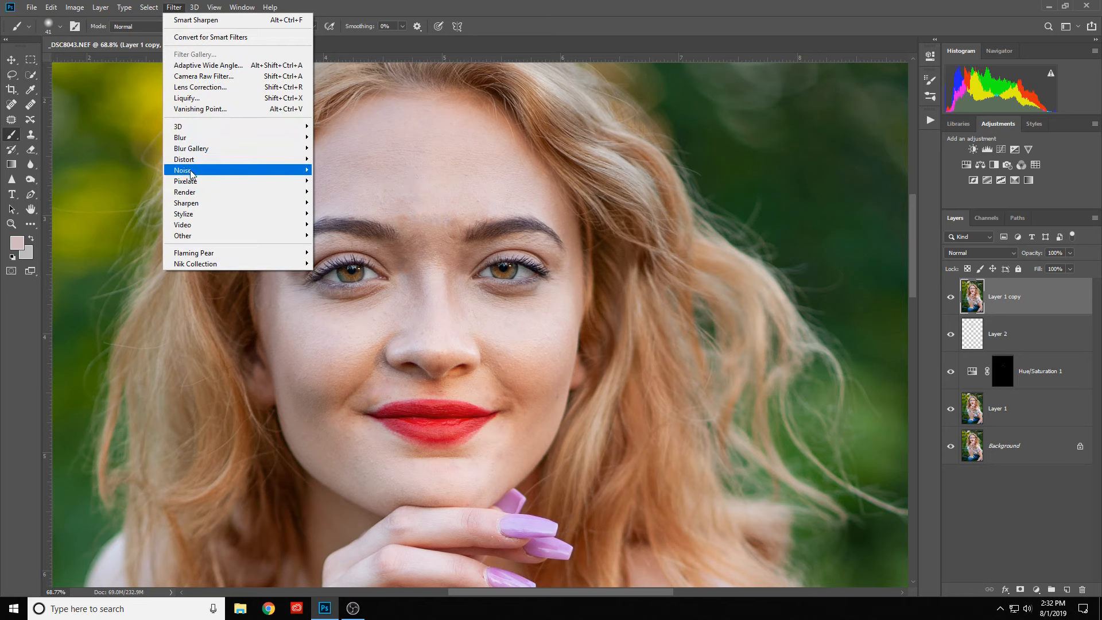
mouse_move(198, 171)
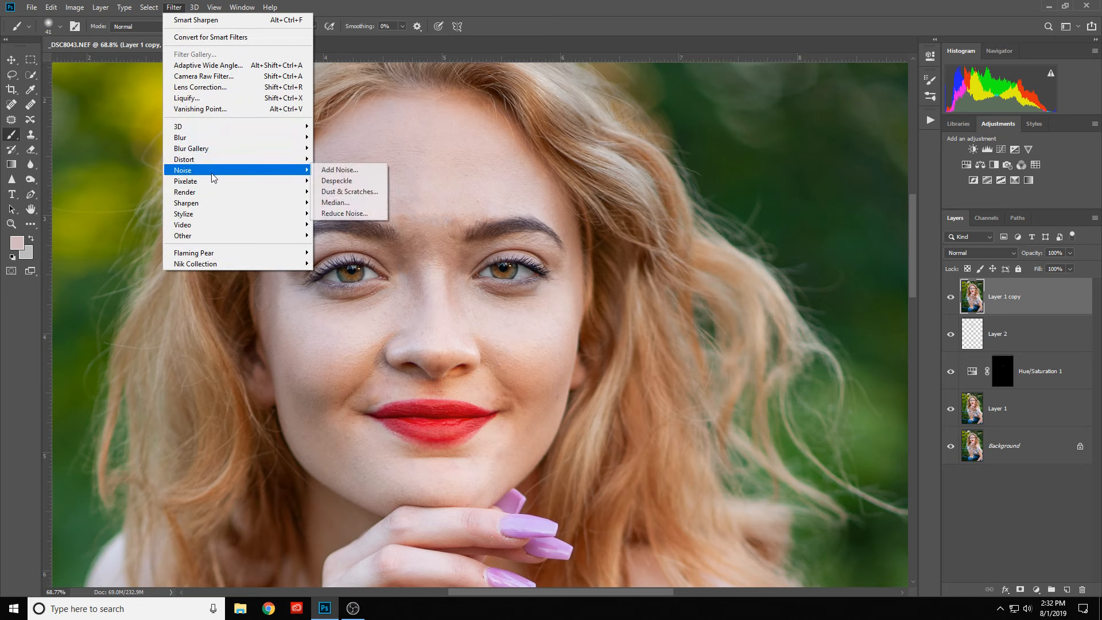
left_click(334, 171)
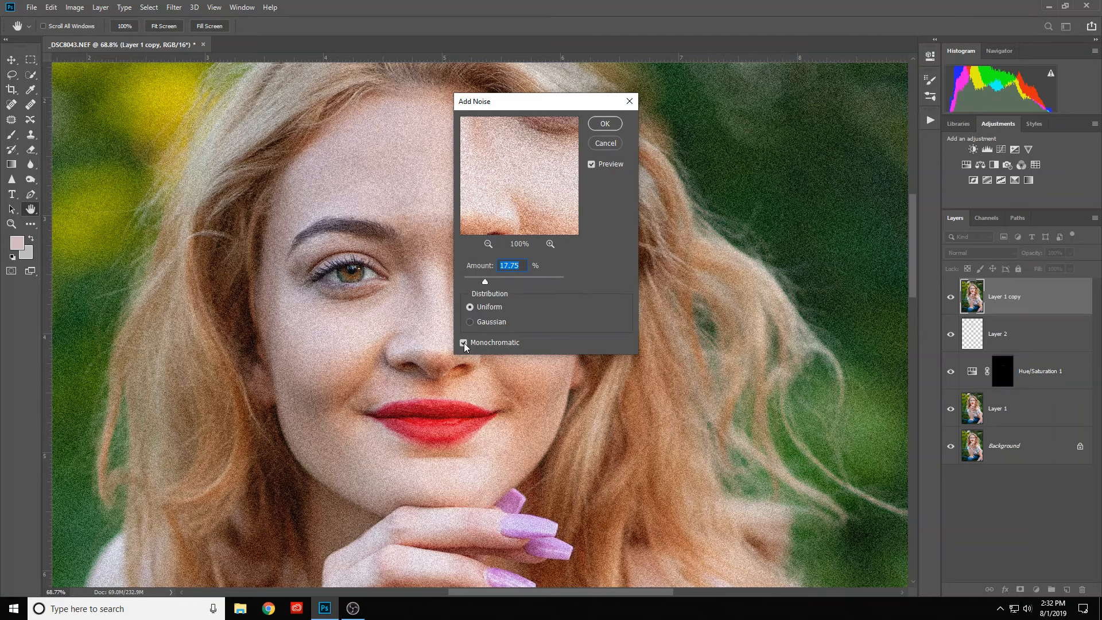
left_click_drag(485, 282, 470, 283)
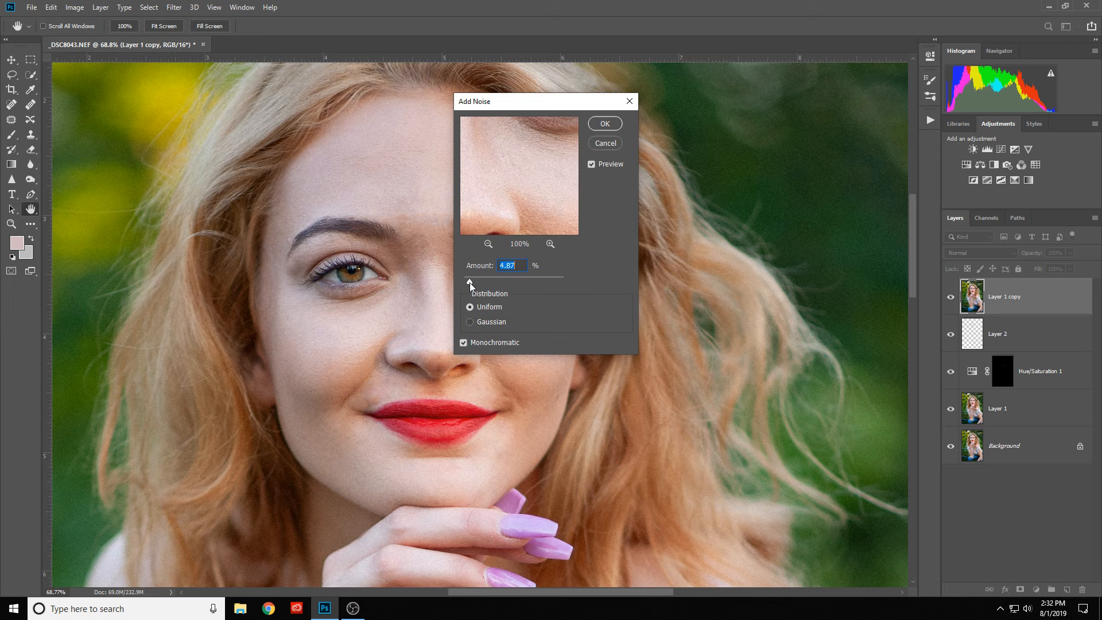
left_click_drag(470, 283, 469, 282)
left_click_drag(467, 284, 466, 284)
left_click(462, 343)
left_click(605, 123)
- Activate the Brush tool and add a black layer mask to Layer 1 copy to hide the noise
key("b")
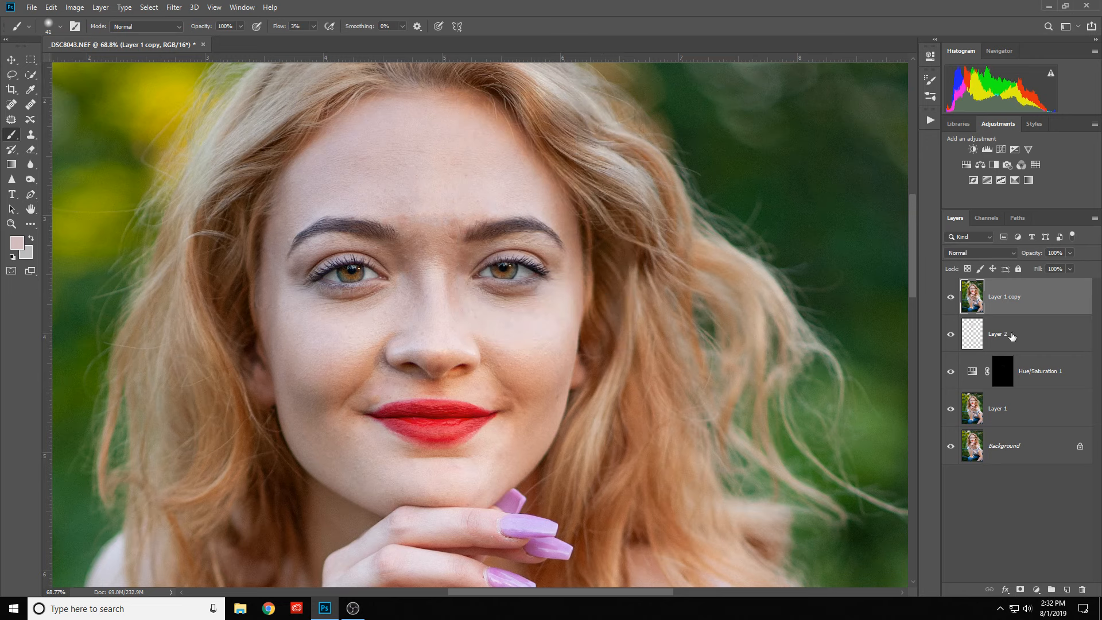
left_click(1021, 591, "alt")
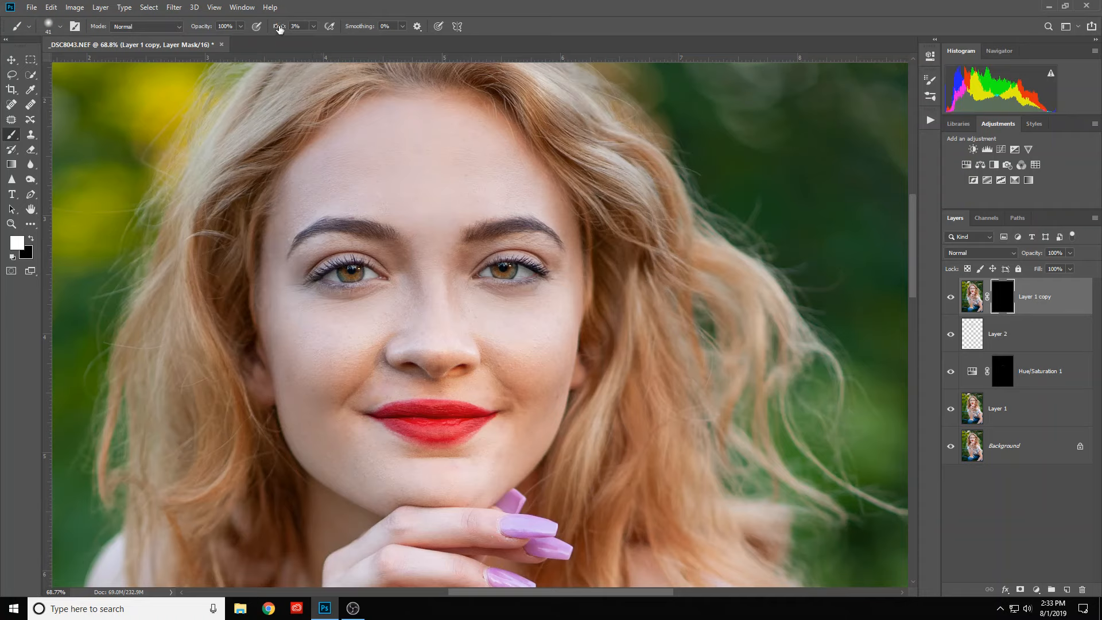
- Set the brush flow to 36%
left_click_drag(280, 29, 296, 38)
- Try the Screen blend mode on Layer 1 copy with a test stroke between the eyebrows, and restore Normal
left_click(967, 253)
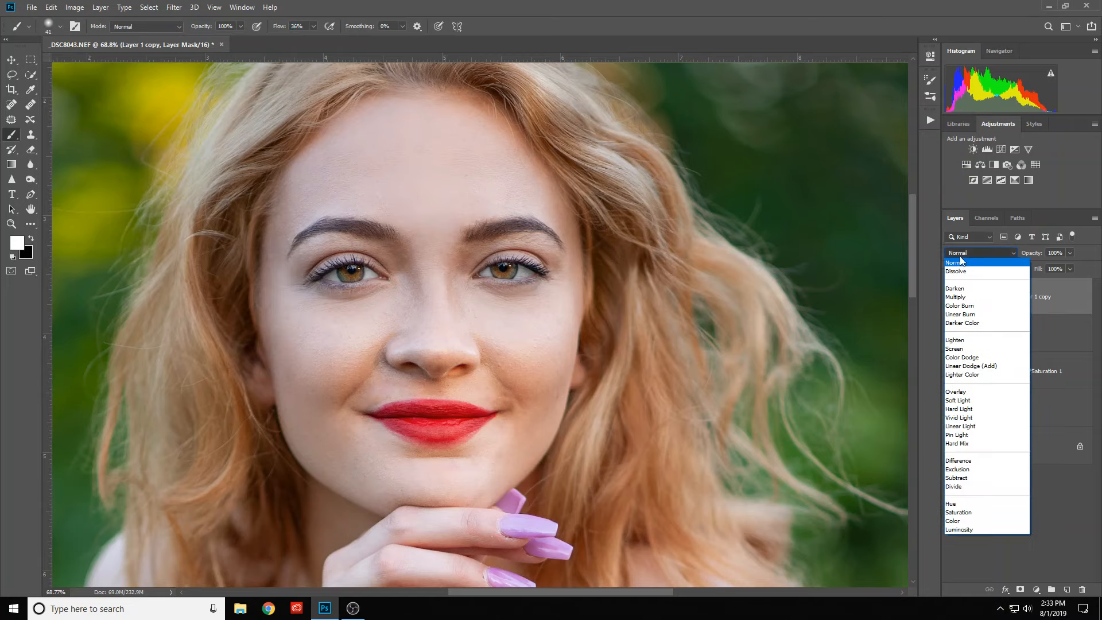
key("Down")
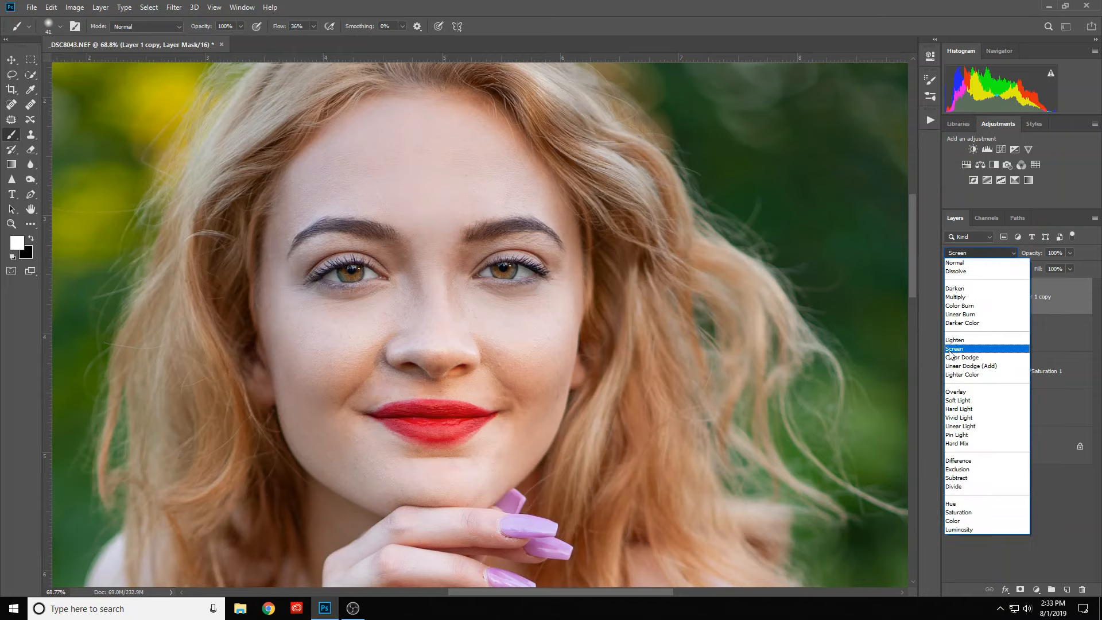
left_click(953, 349)
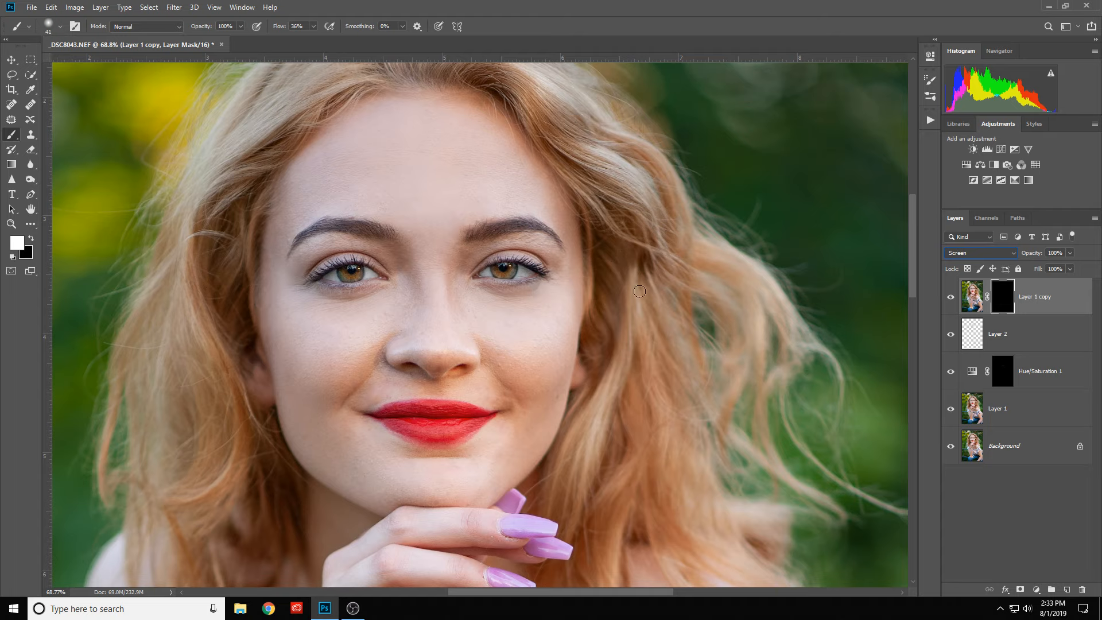
left_click_drag(432, 252, 438, 223)
left_click(963, 253)
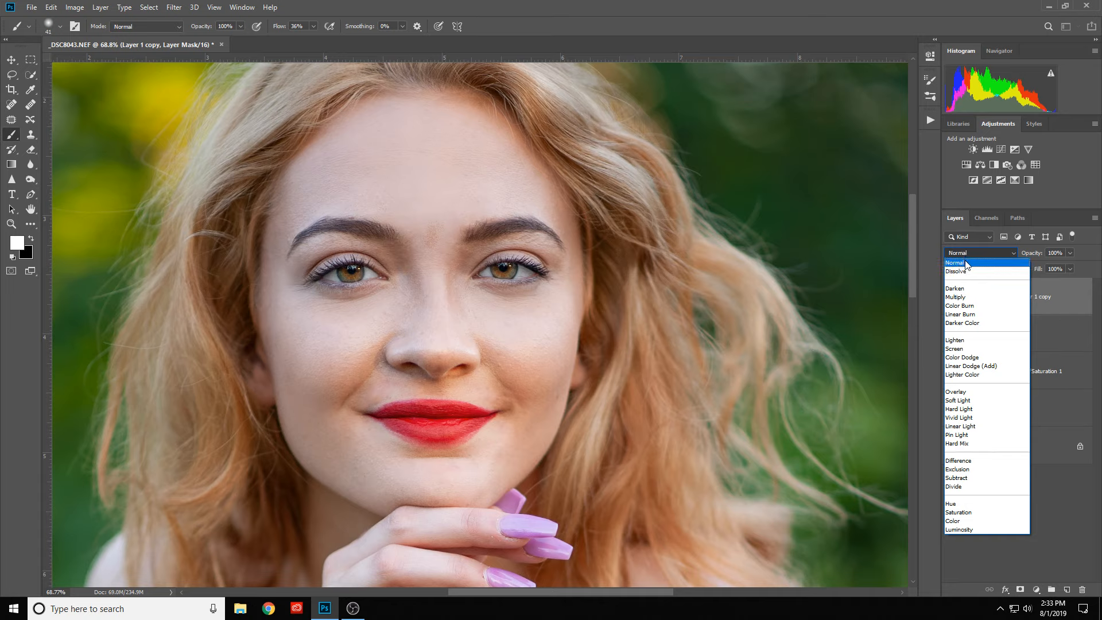
left_click(966, 264)
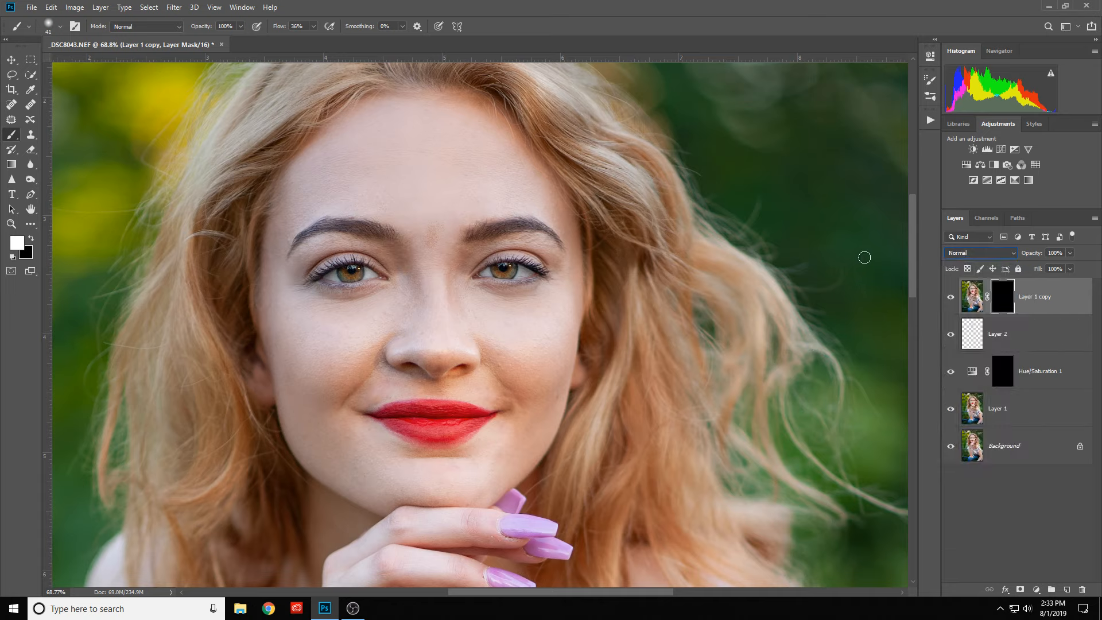
key("s")
key("ctrl+z")
left_click(958, 253)
left_click(958, 255)
- Paint white on the Layer 1 copy mask between the eyebrows and set the layer's blend mode to Soft Light
mouse_move(429, 236)
left_mouse_down()
mouse_move(445, 219)
mouse_move(415, 207)
mouse_move(410, 217)
mouse_move(438, 207)
mouse_move(443, 237)
mouse_move(497, 251)
mouse_move(421, 218)
left_mouse_up()
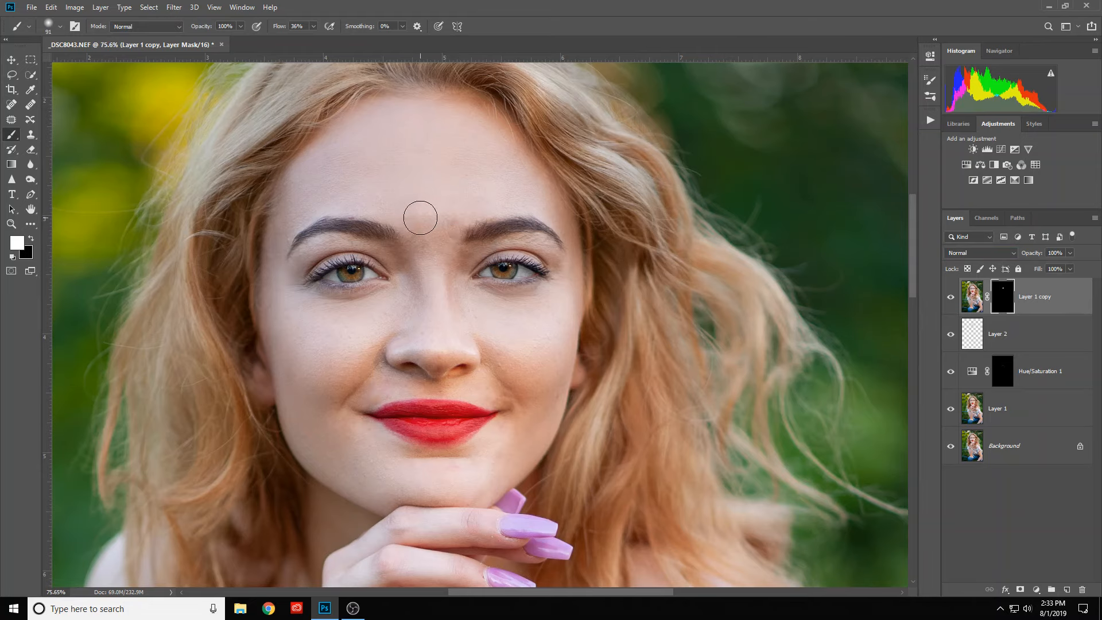
scroll(420, 218, "up", 2)
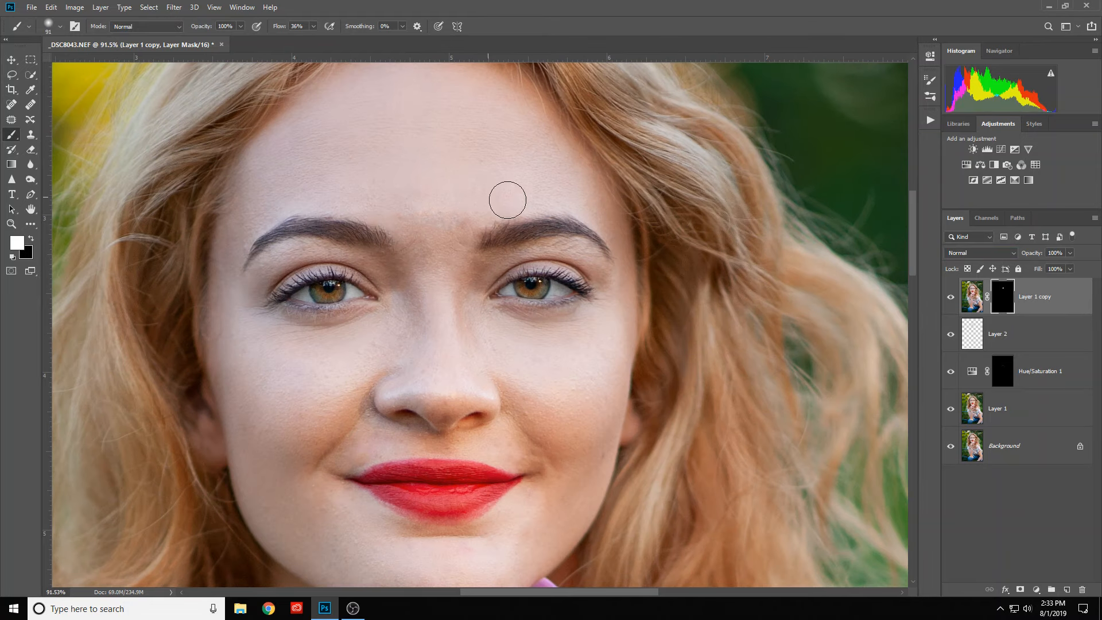
left_click(1013, 253)
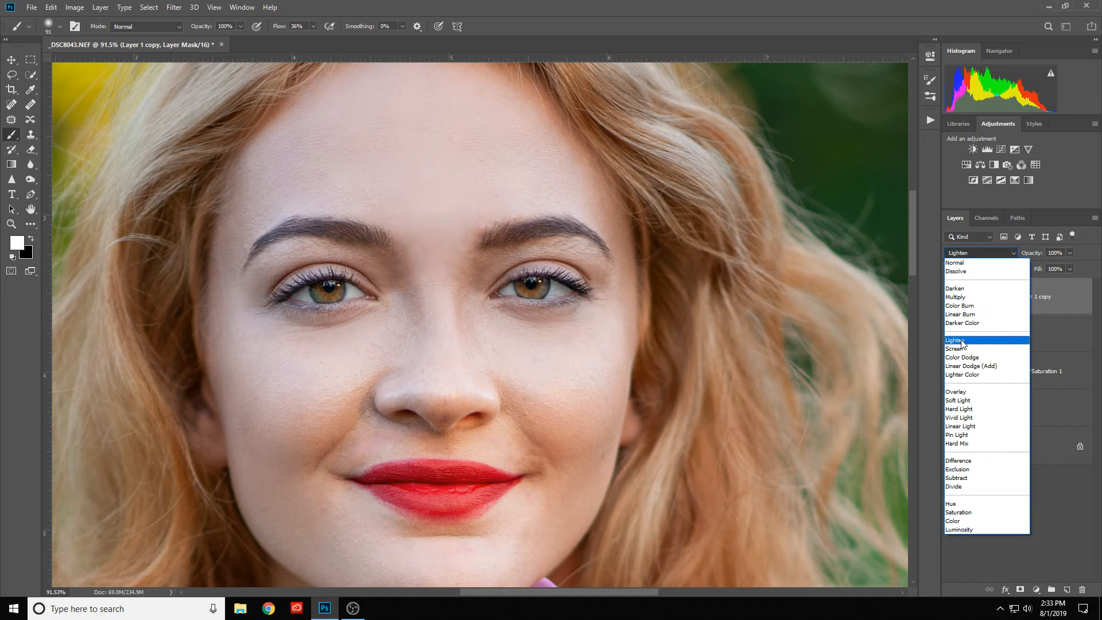
left_click(957, 402)
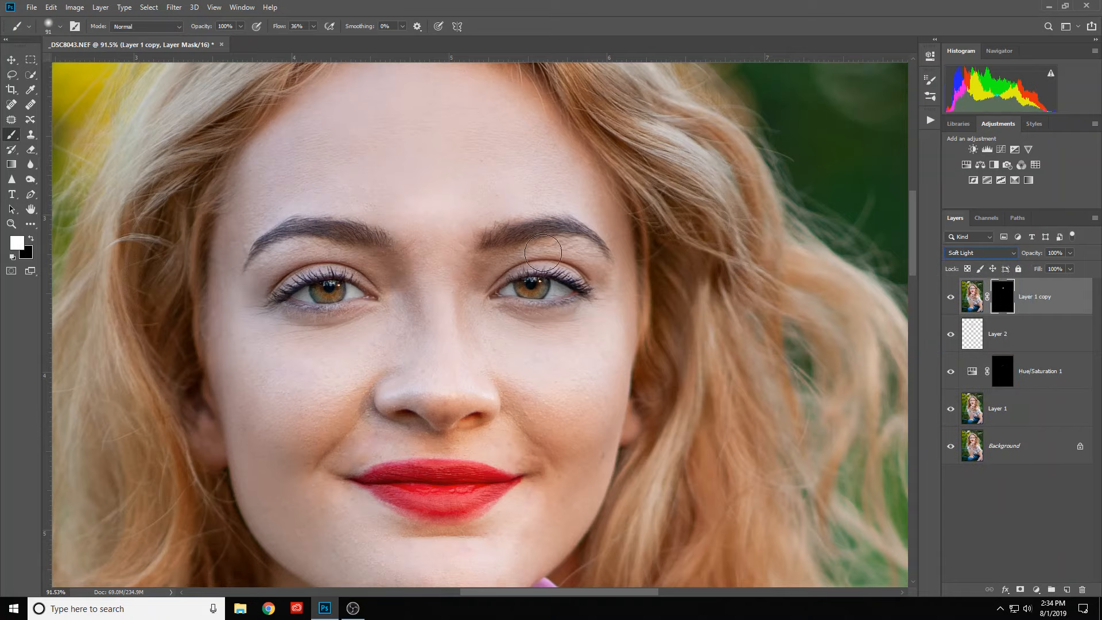
- Reduce the brush size to 56 and paint white on the Layer 1 copy mask over the middle of the forehead
right_click(351, 312, "alt")
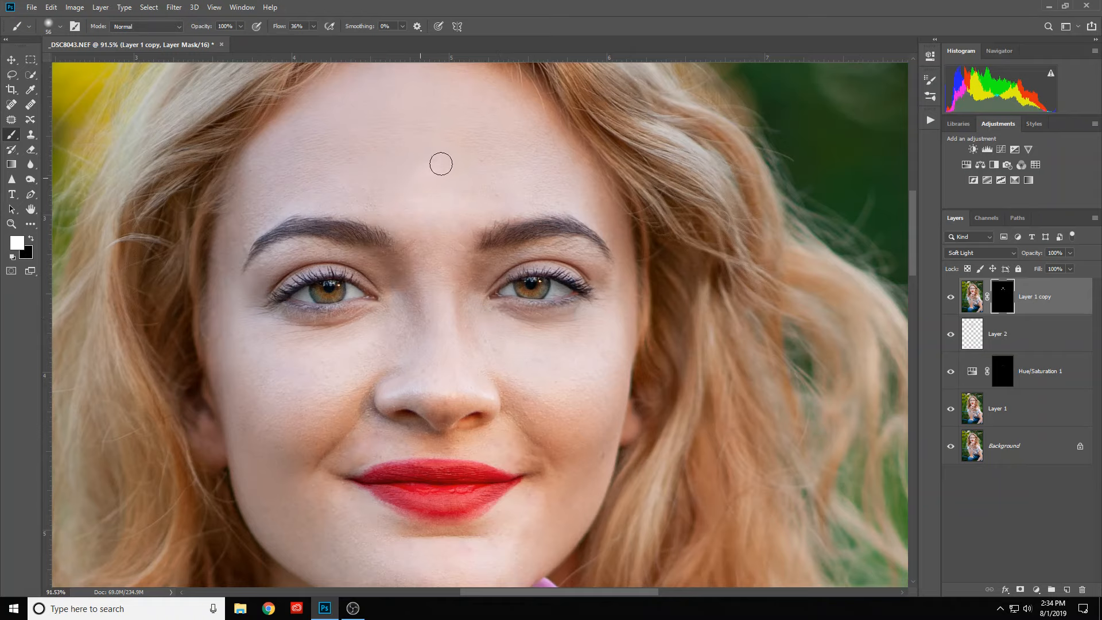
left_click_drag(450, 190, 466, 190)
scroll(472, 197, "down", 2)
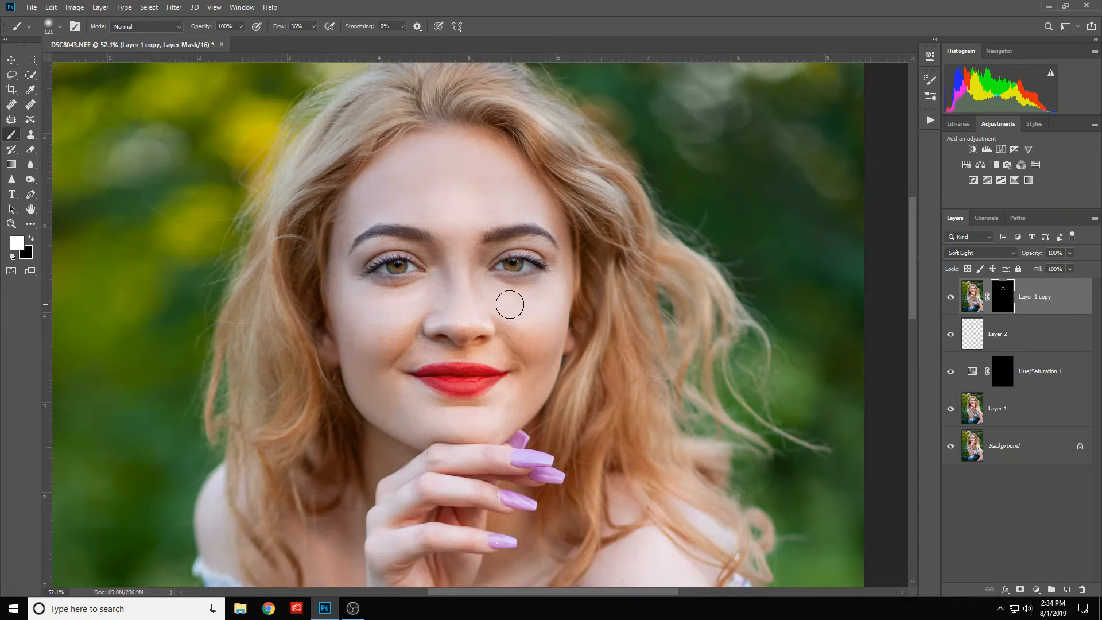
scroll(553, 321, "down", 1)
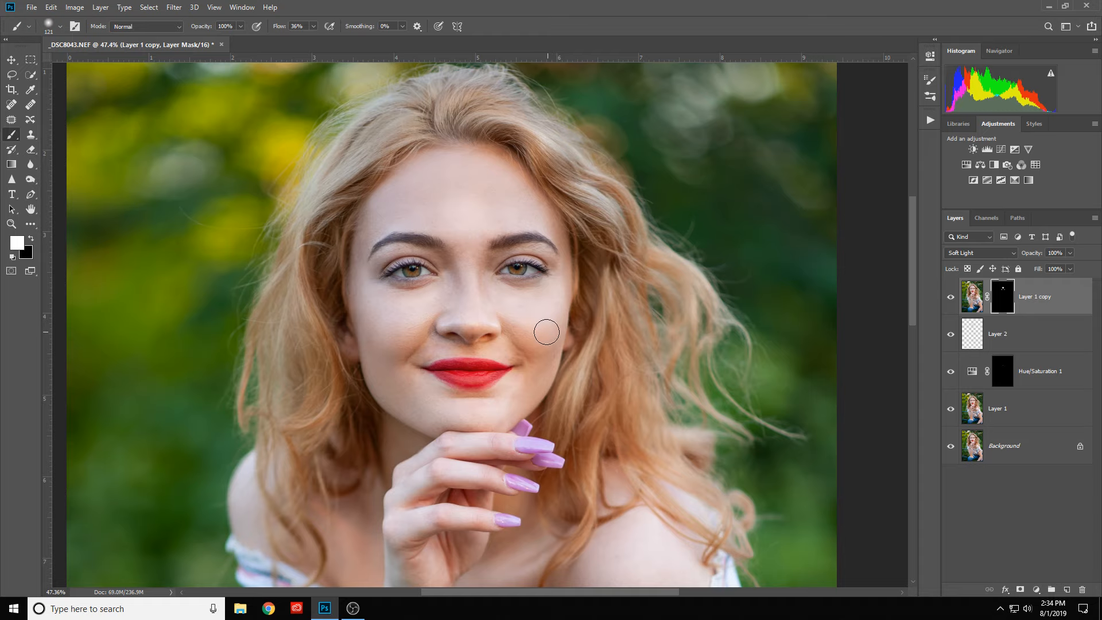
scroll(546, 332, "up", 3)
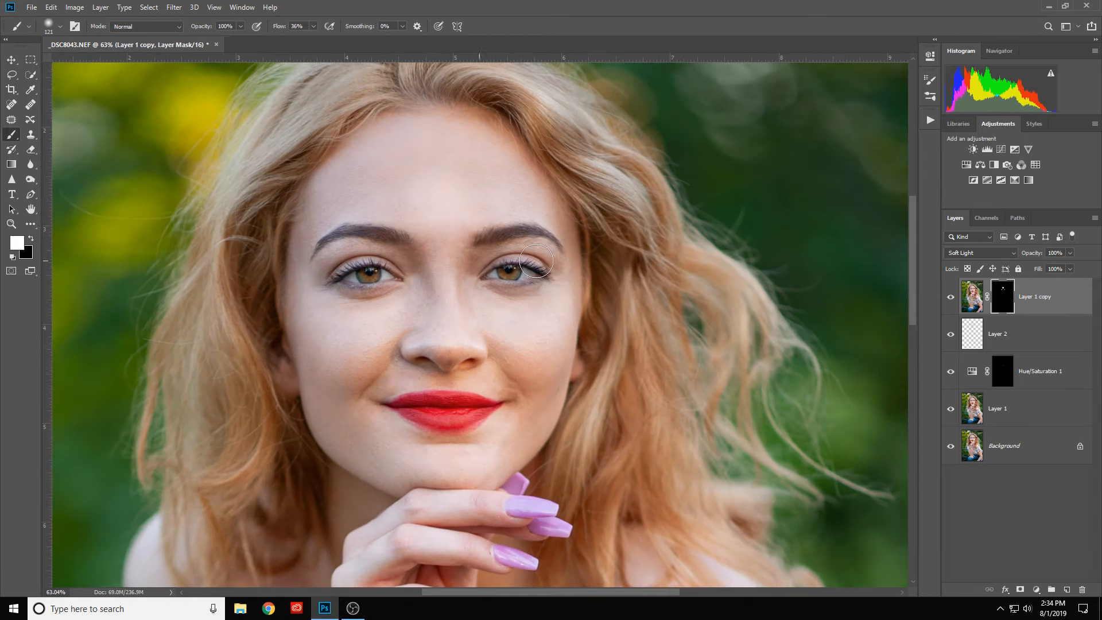
- Compare the face with Layer 1 copy hidden and shown, leaving the layer visible
left_click(951, 298)
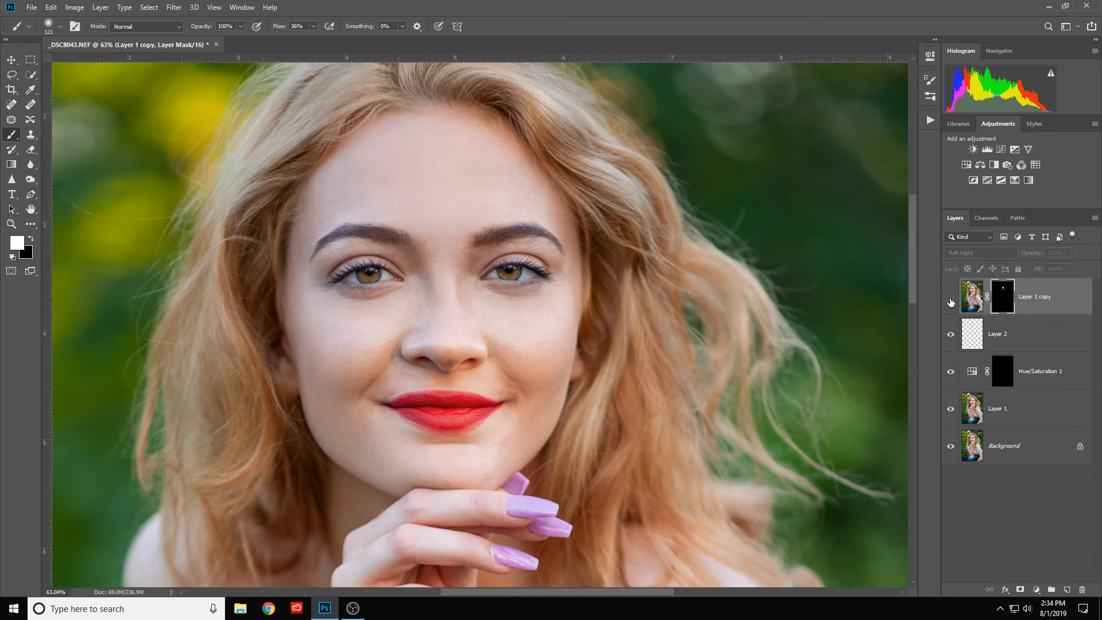
left_click(951, 298)
left_click(951, 298)
scroll(574, 190, "up", 2)
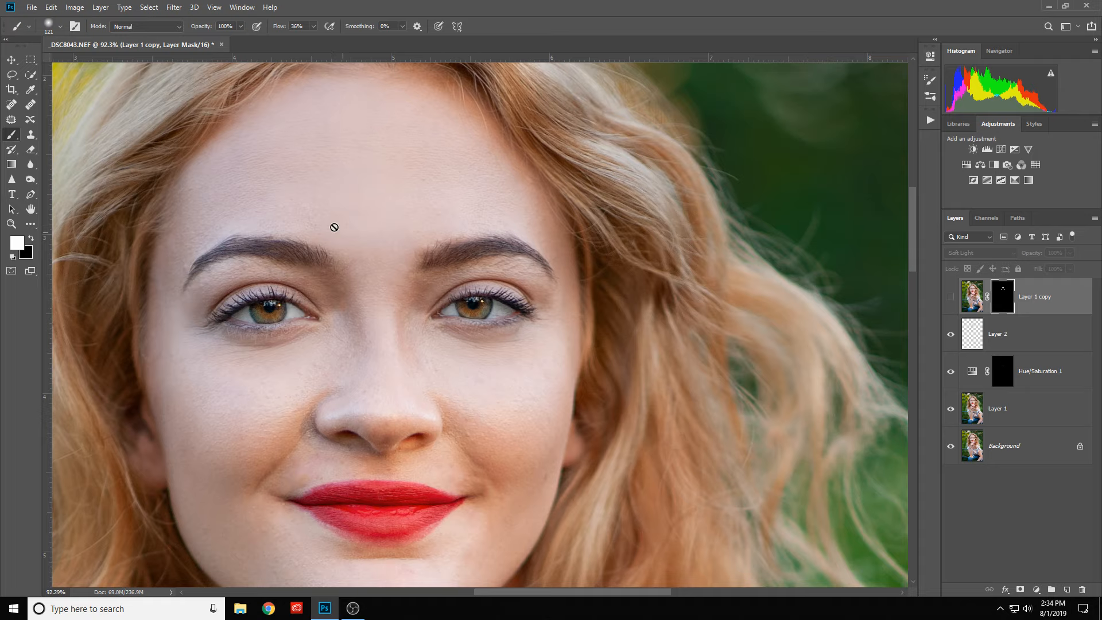
left_click(951, 298)
- Lower the opacity of Layer 1 copy to 45%, checking the blend on the face and the whole portrait
scroll(569, 253, "down", 5)
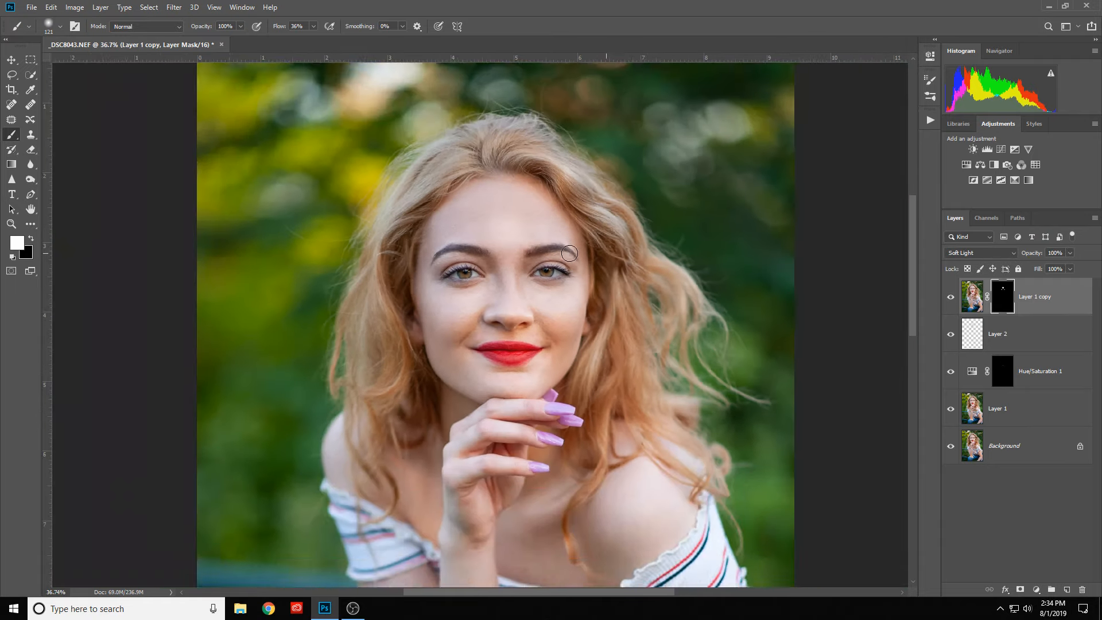
scroll(569, 253, "down", 2)
scroll(570, 253, "up", 1)
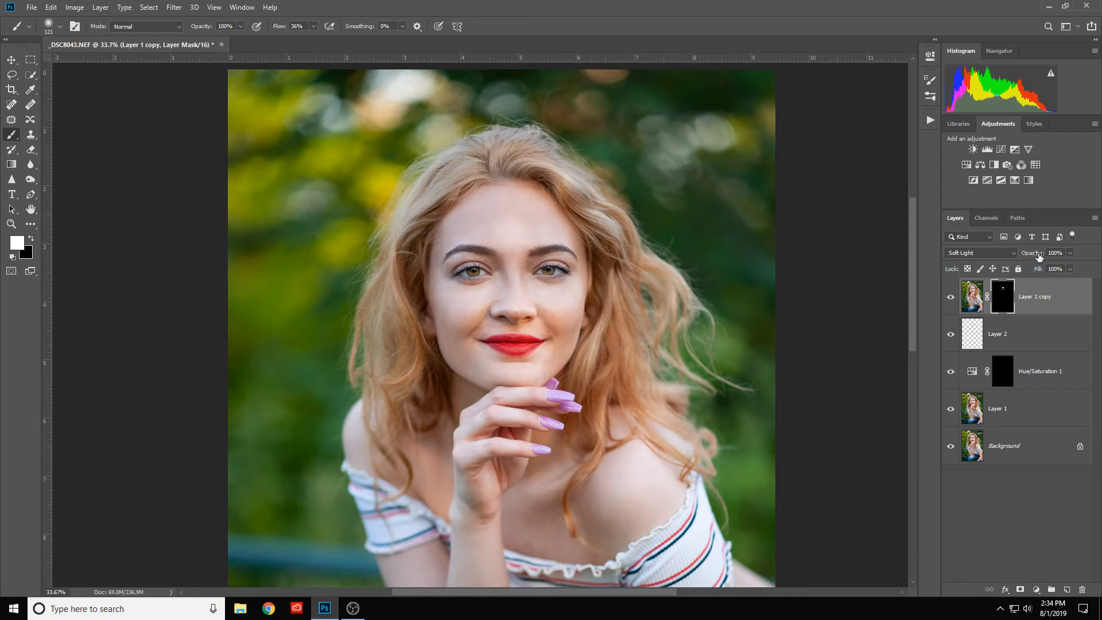
left_click_drag(1040, 257, 1023, 258)
scroll(560, 258, "up", 1)
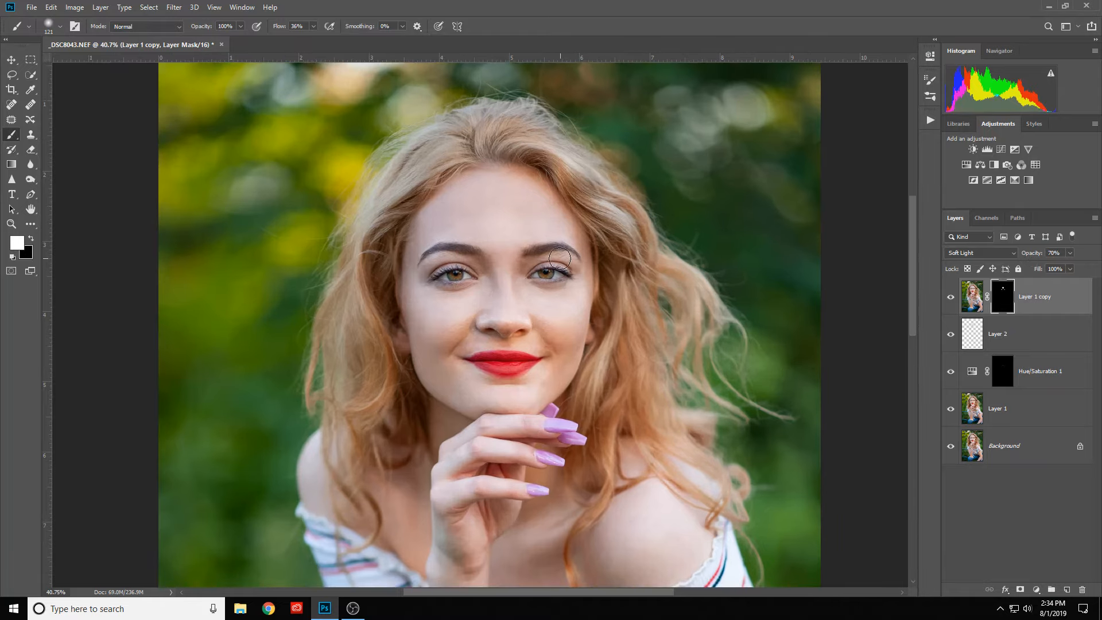
scroll(557, 253, "down", 1)
scroll(536, 238, "down", 3)
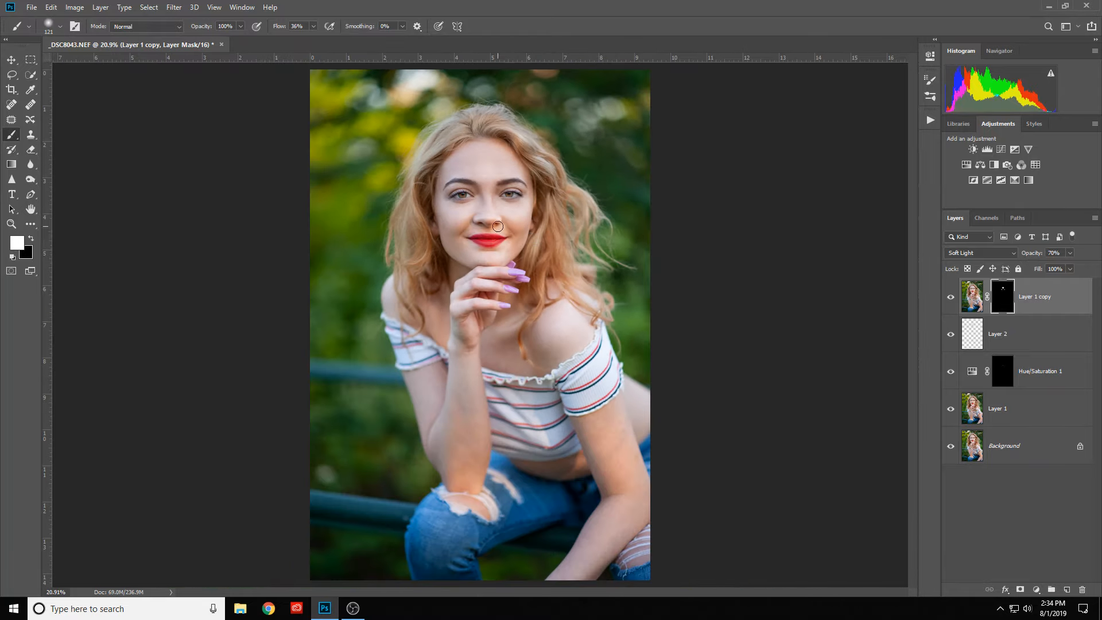
scroll(495, 169, "up", 2)
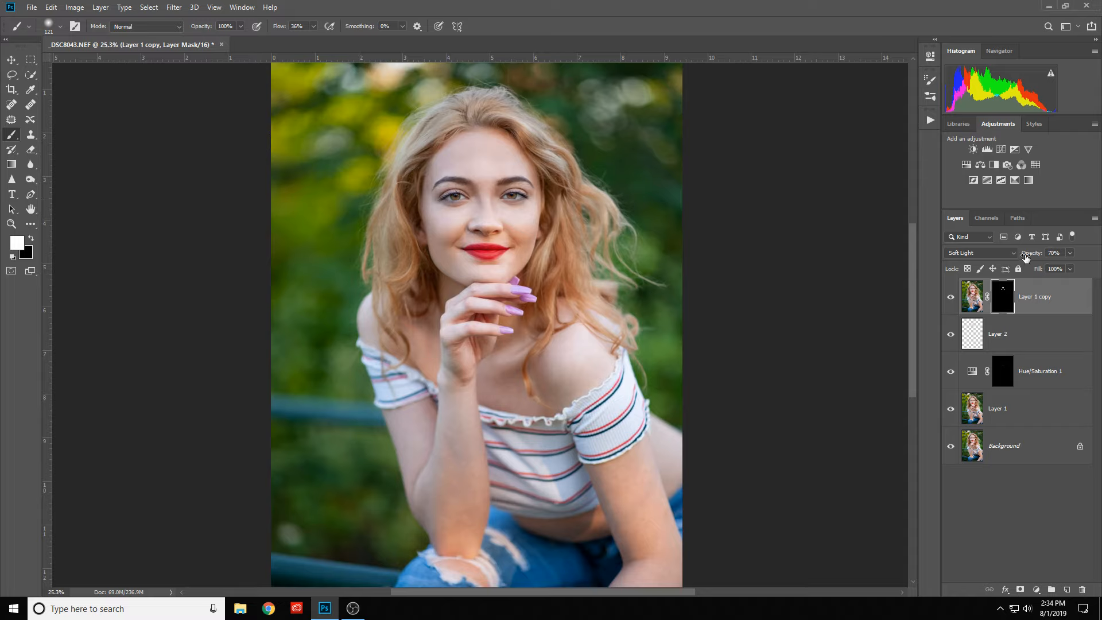
left_click_drag(1026, 257, 1011, 258)
- Examine the retouched face up close and in the full portrait to judge the skin texture and overall blend
scroll(530, 178, "up", 3)
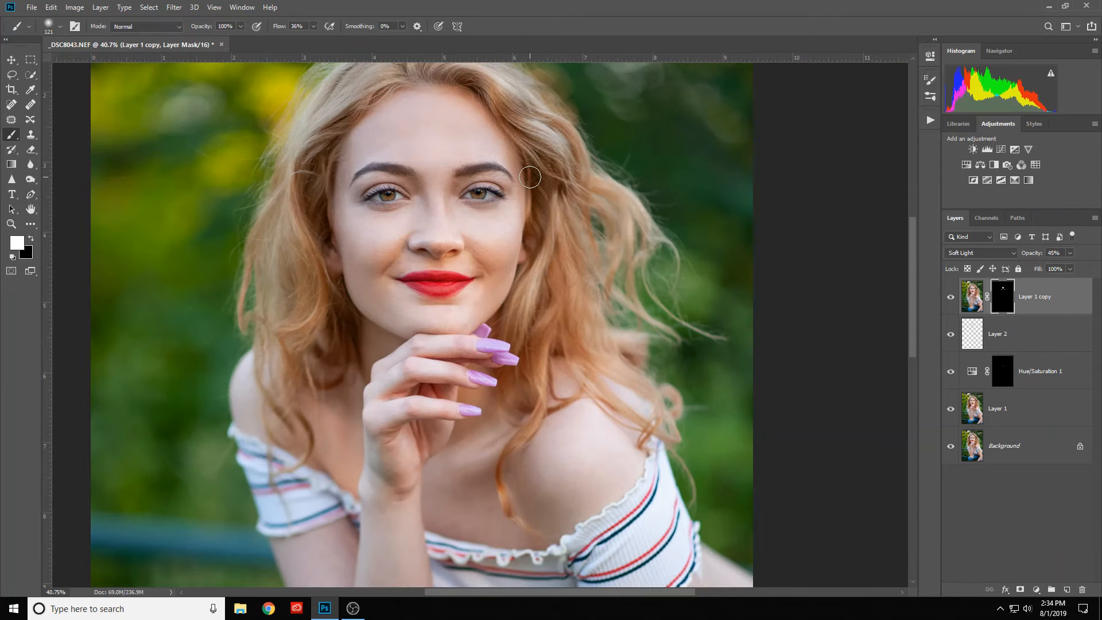
scroll(530, 178, "down", 2)
scroll(531, 201, "up", 2)
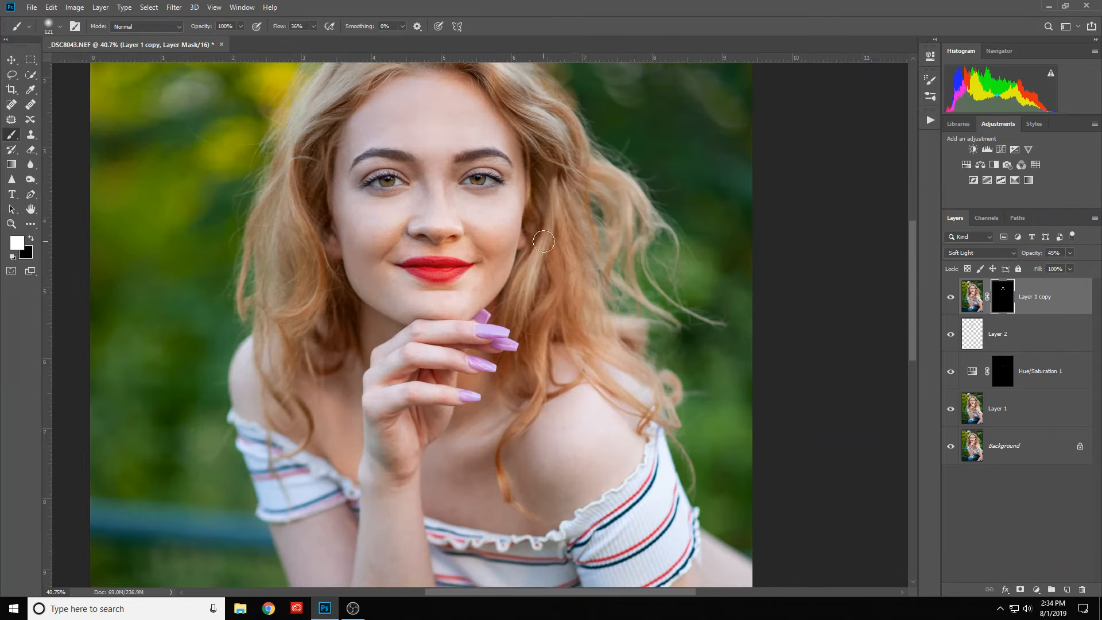
scroll(462, 201, "up", 1)
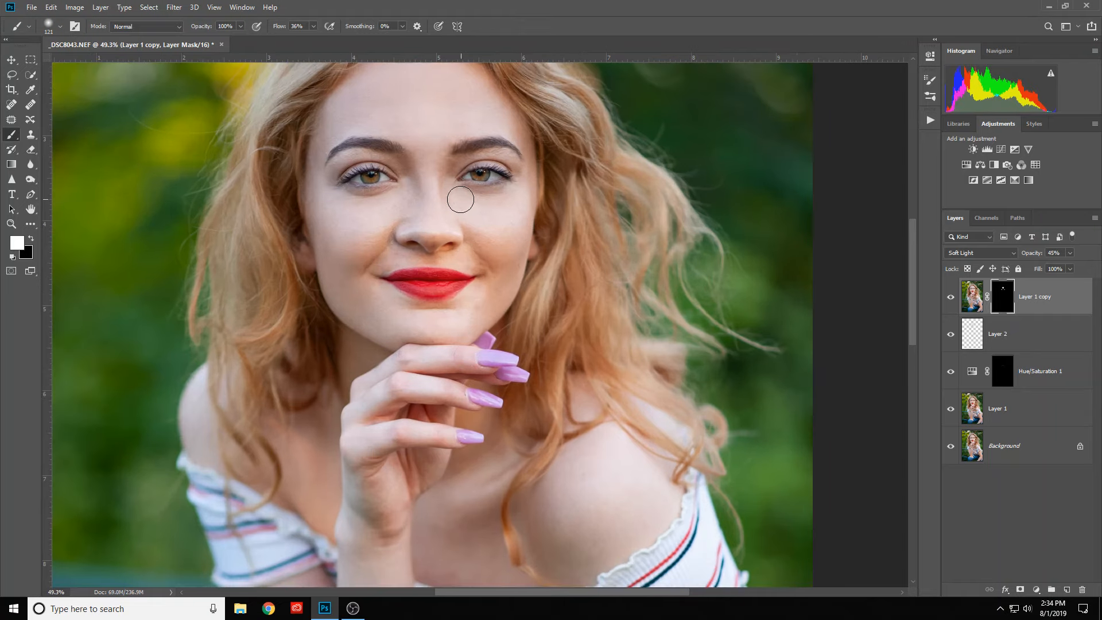
left_click_drag(567, 243, 563, 357)
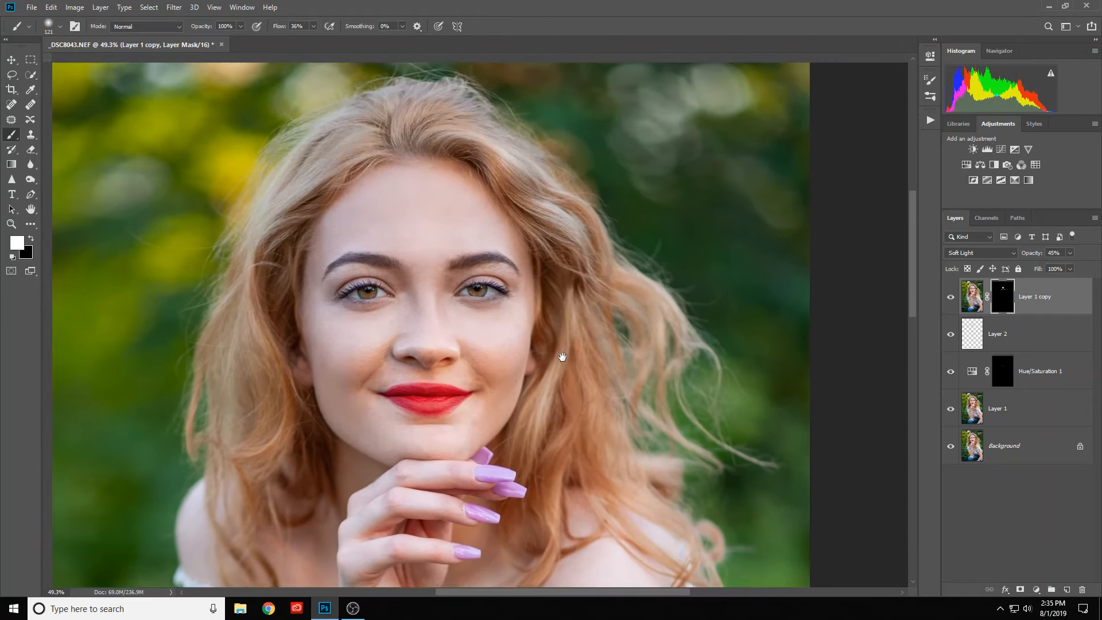
key("ctrl+r")
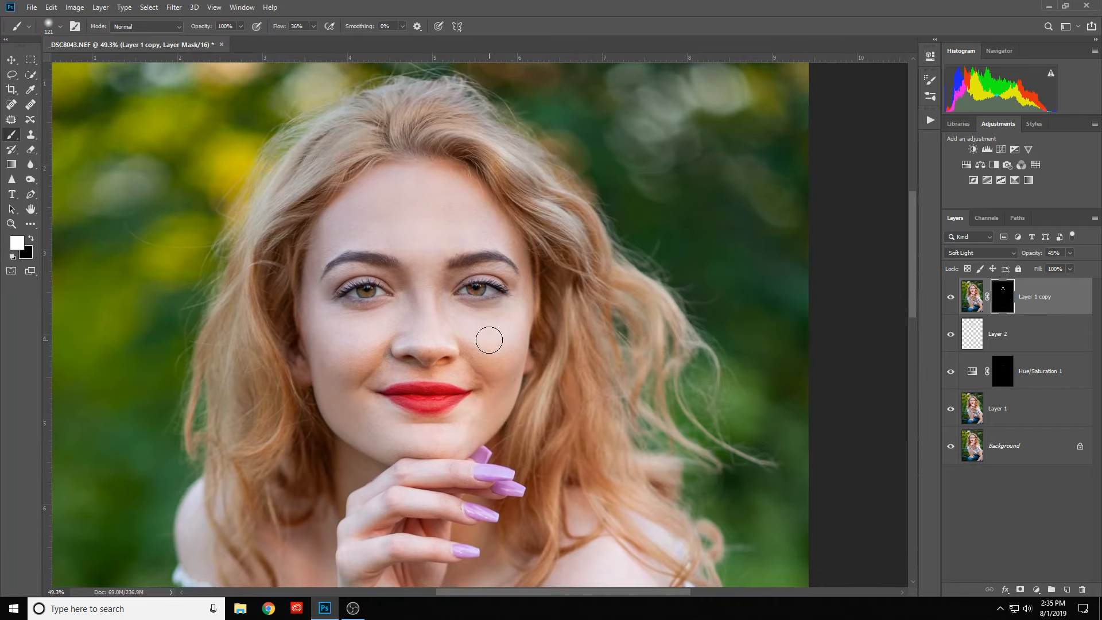
scroll(489, 340, "down", 8)
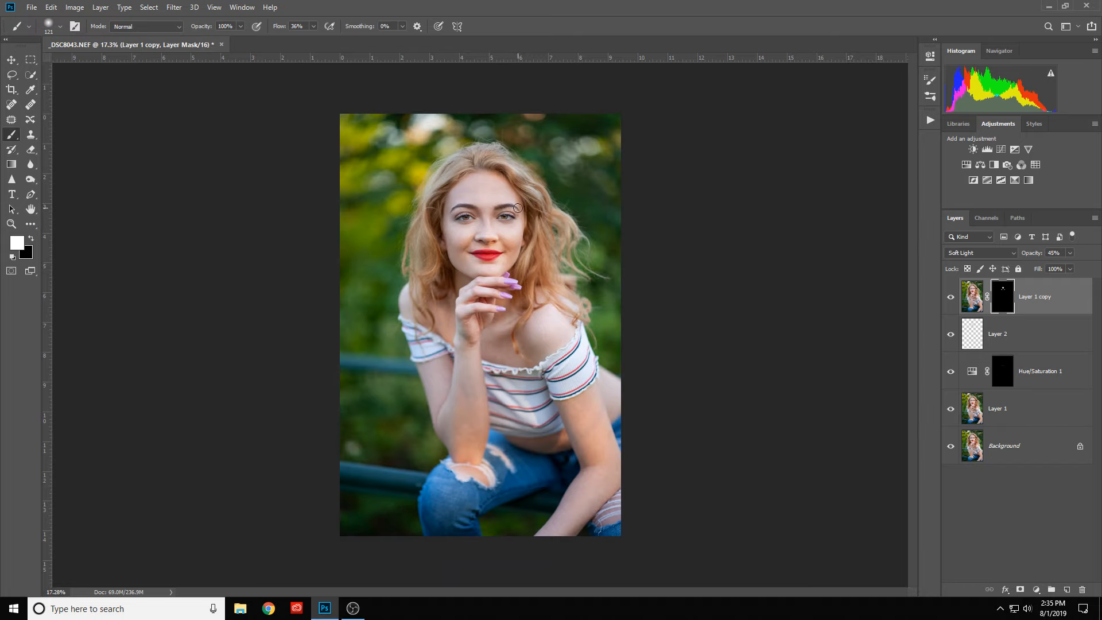
scroll(512, 207, "up", 4)
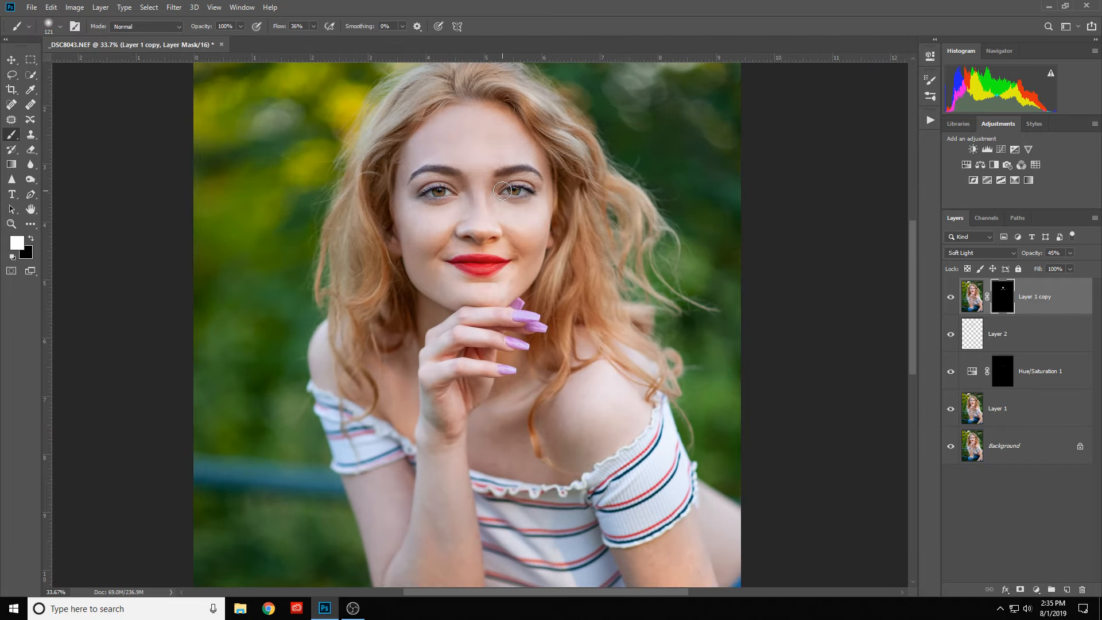
scroll(503, 190, "up", 2)
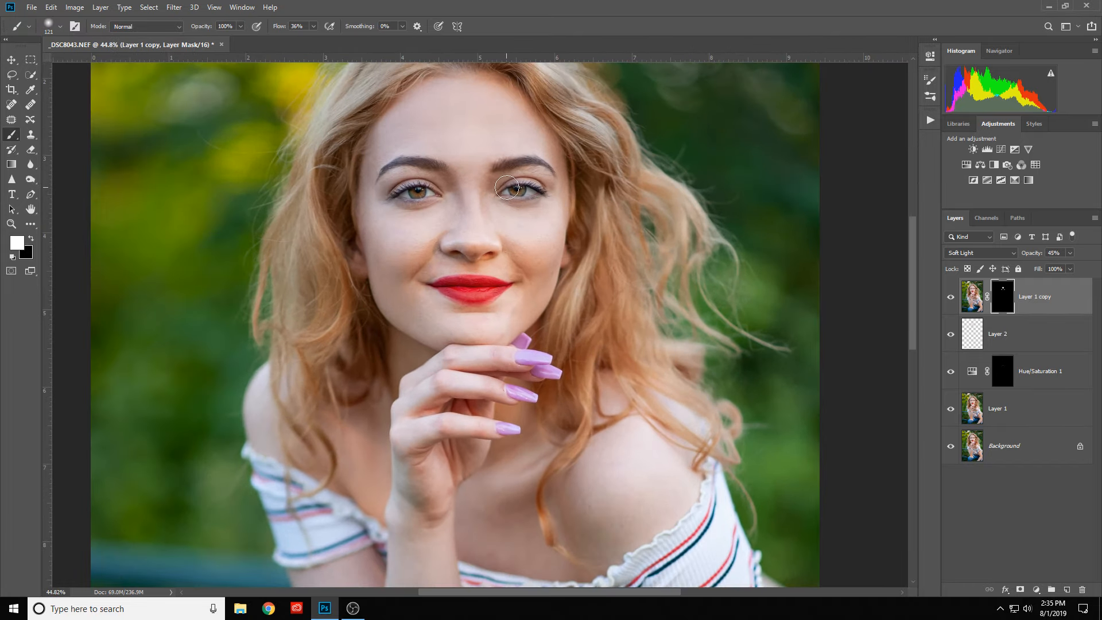
mouse_move(511, 221)
left_mouse_down()
mouse_move(451, 313)
mouse_move(469, 310)
left_mouse_up()
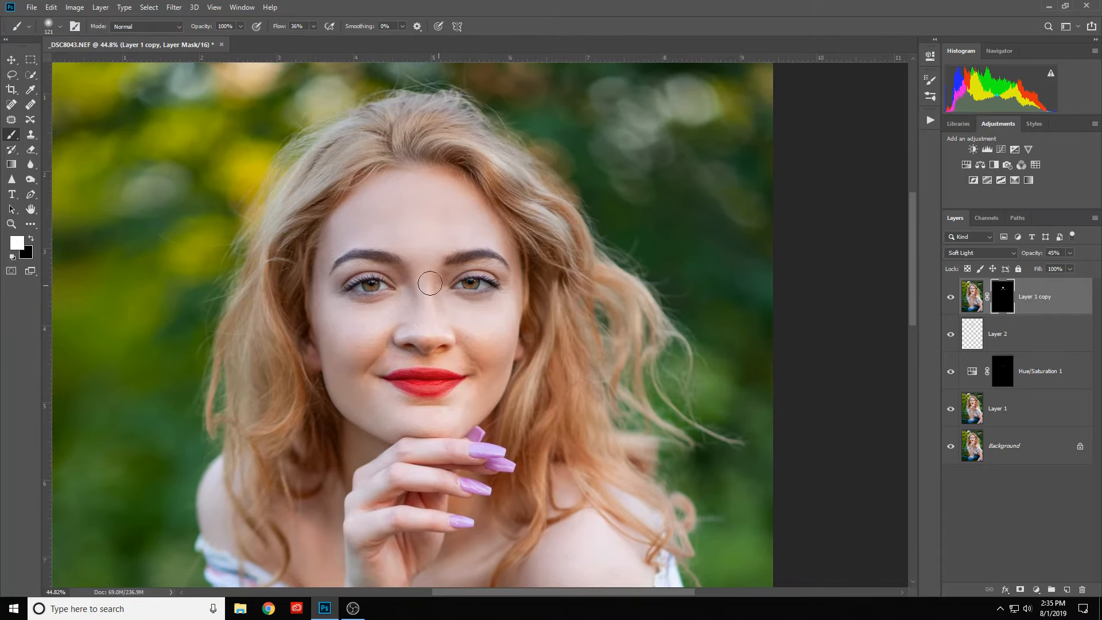
scroll(422, 278, "up", 2)
scroll(421, 277, "down", 2)
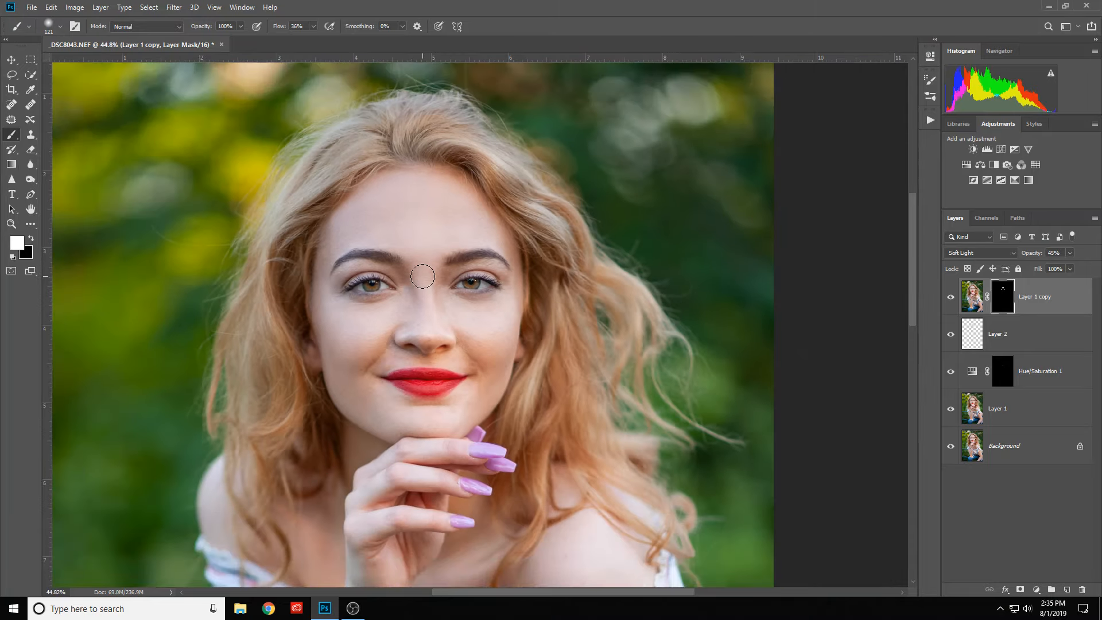
scroll(423, 276, "down", 5)
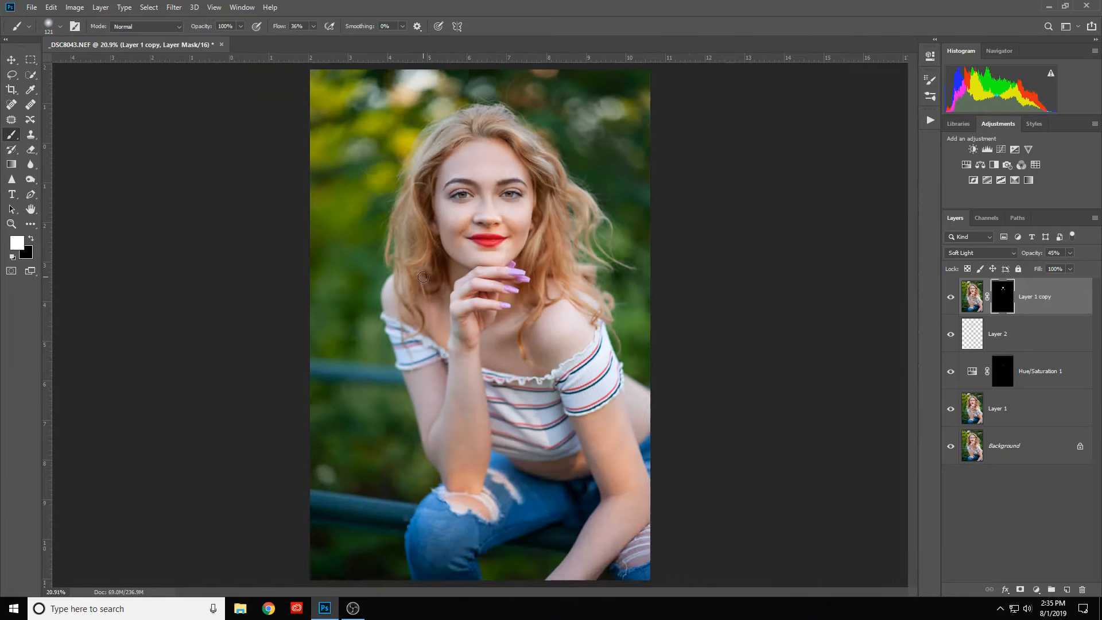
scroll(424, 276, "down", 2)
scroll(423, 276, "up", 2)
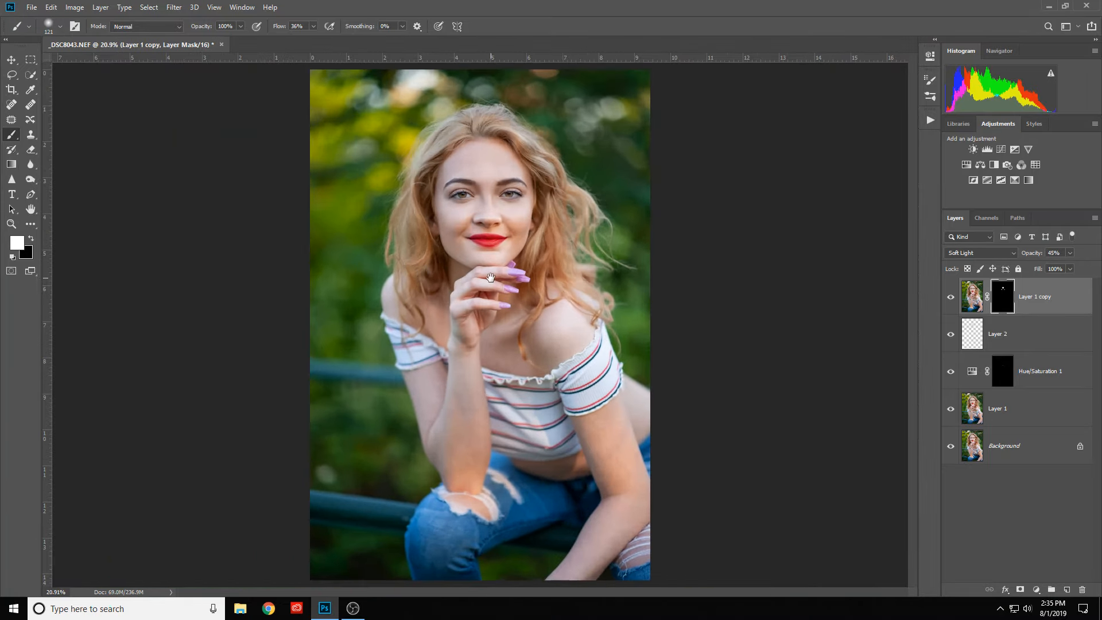
key("space")
- Add a Curves adjustment layer at the top of the stack and move its white point to input 236, output 255
left_click(1002, 150)
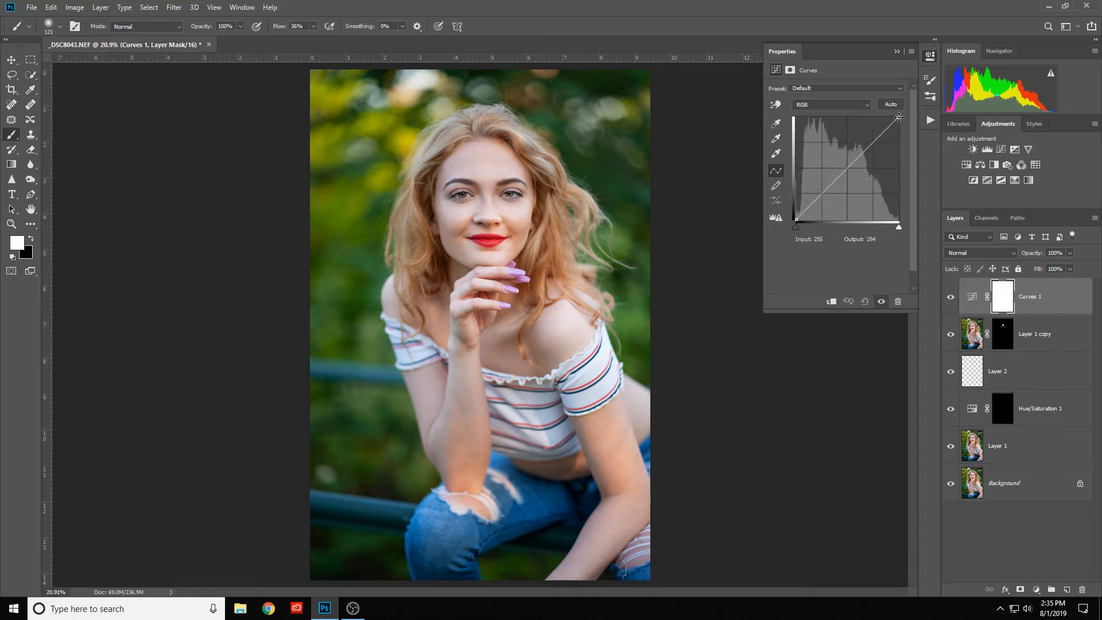
left_click_drag(899, 117, 892, 117)
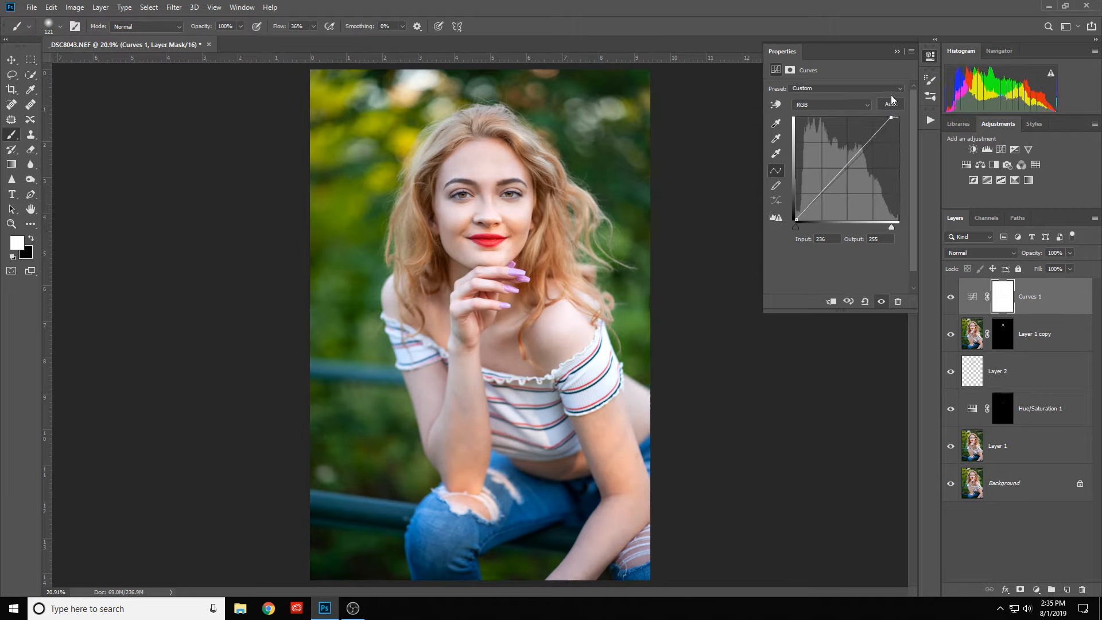
left_click(898, 51)
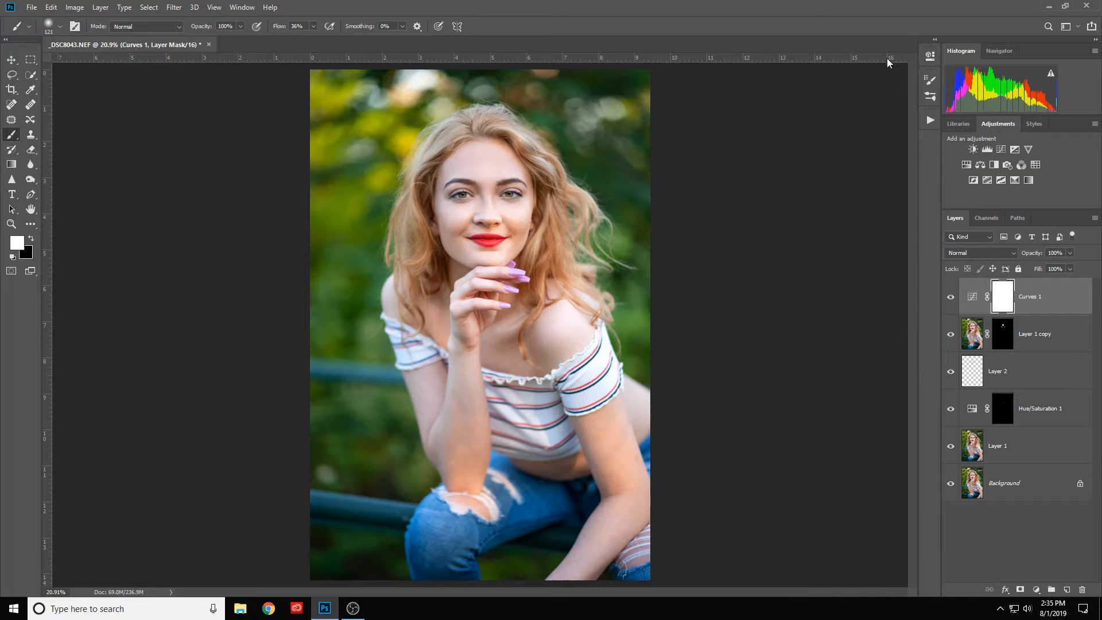
- Mask the Curves 1 adjustment off the background around the woman with a 600 px black brush at 100% flow, comparing it hidden and shown
left_click(950, 298)
left_click(950, 299)
key("x")
left_click_drag(354, 200, 387, 205, "alt")
left_click_drag(278, 28, 332, 34)
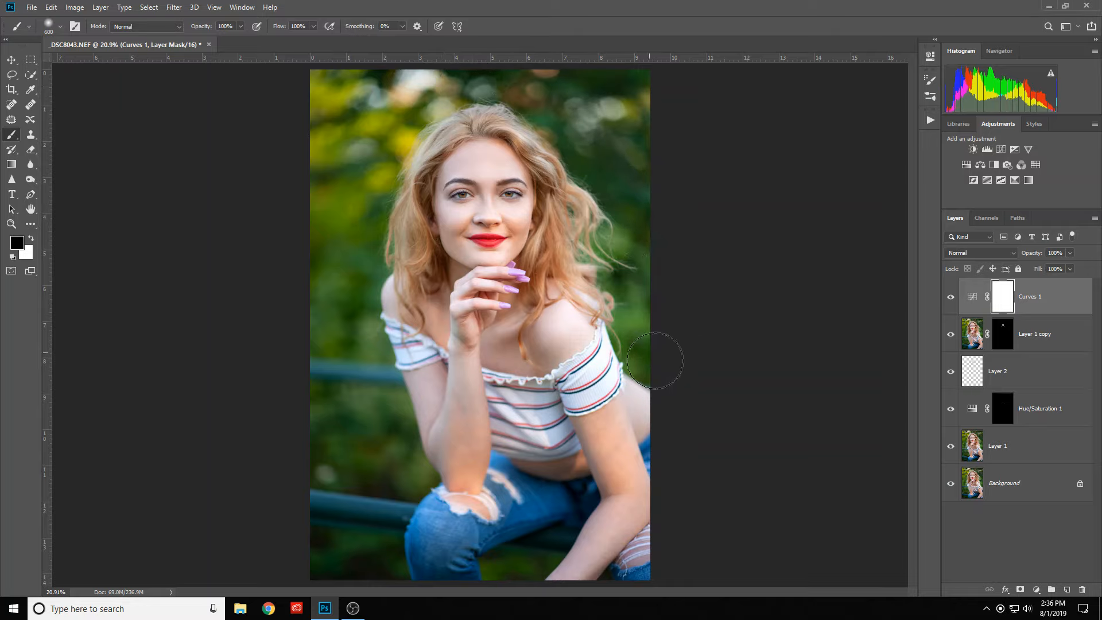
mouse_move(655, 361)
left_mouse_down()
mouse_move(647, 98)
mouse_move(623, 60)
mouse_move(528, 66)
mouse_move(612, 138)
left_mouse_up()
left_click(952, 298)
left_click(952, 298)
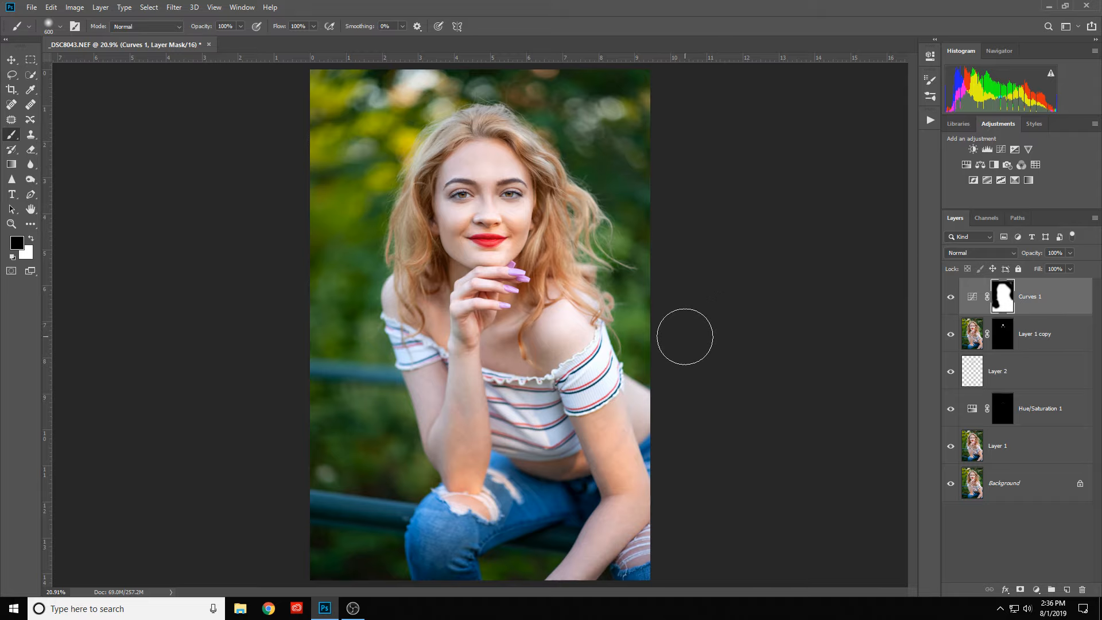
- Enlarge the brush to 973 px and paint black on the Curves 1 mask over the lower body and outer edges of the figure
left_click_drag(576, 340, 596, 418)
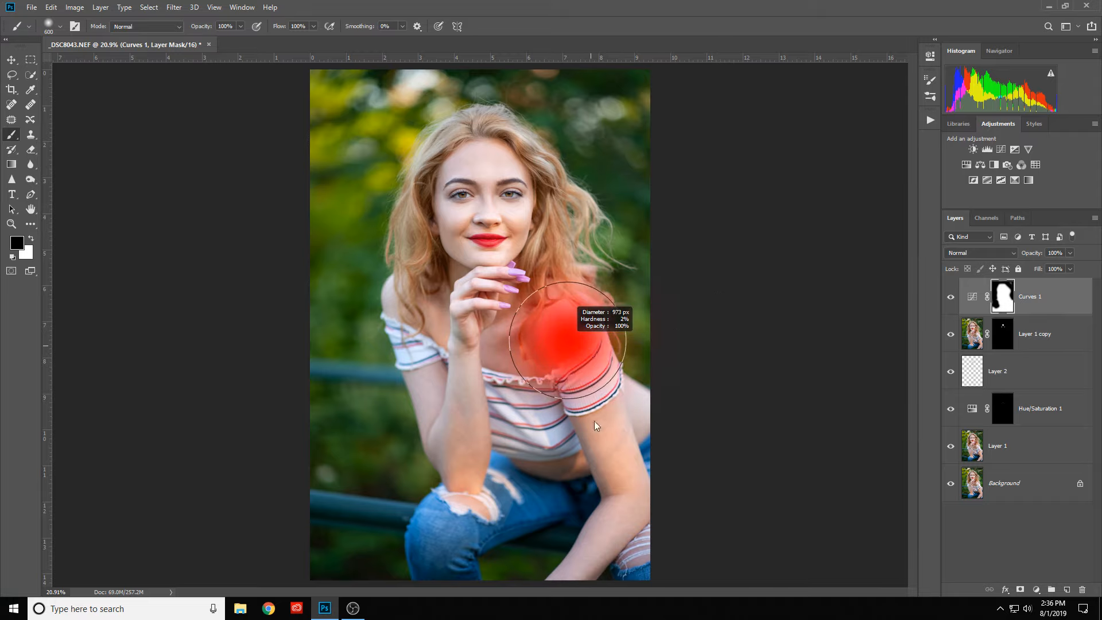
mouse_move(620, 517)
left_mouse_down()
mouse_move(505, 543)
mouse_move(442, 535)
mouse_move(628, 574)
mouse_move(634, 563)
mouse_move(459, 500)
mouse_move(577, 491)
mouse_move(624, 468)
mouse_move(649, 415)
mouse_move(637, 363)
left_mouse_up()
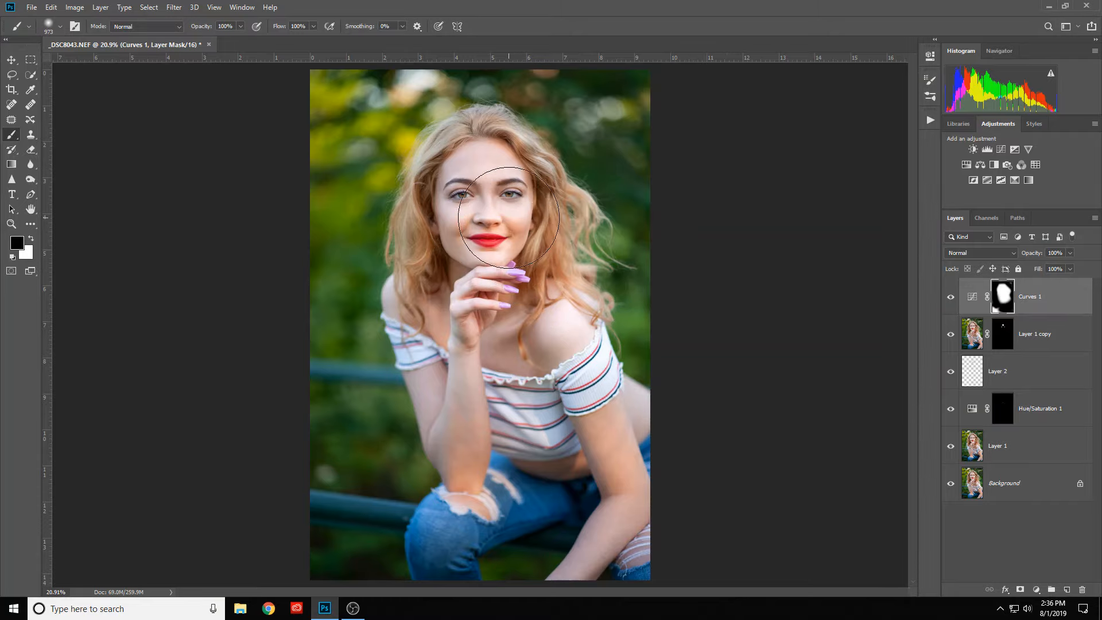
scroll(508, 225, "up", 1)
scroll(509, 224, "down", 2)
scroll(513, 223, "up", 1)
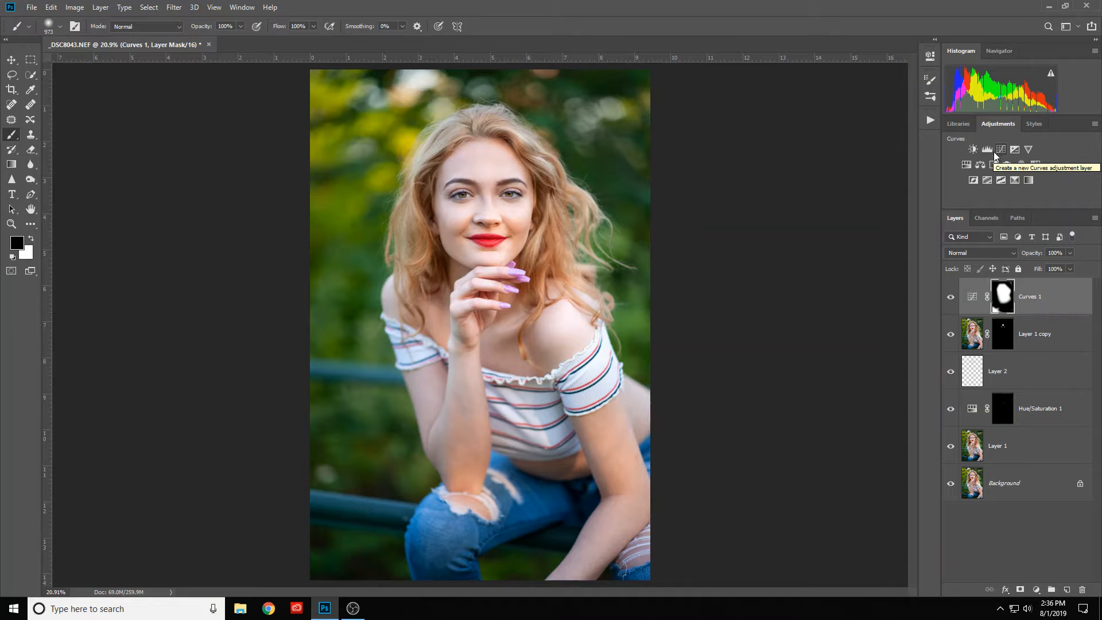
- Add a Hue/Saturation adjustment layer on top, set its blend mode to Color Burn and lower its fill to 7%
left_click(967, 166)
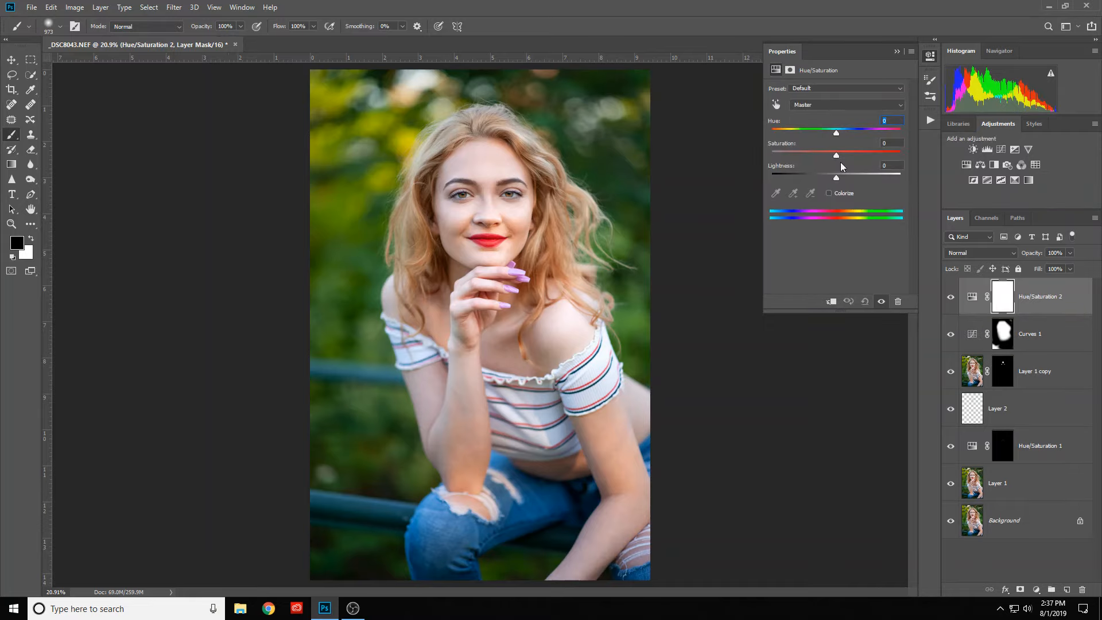
left_click(896, 51)
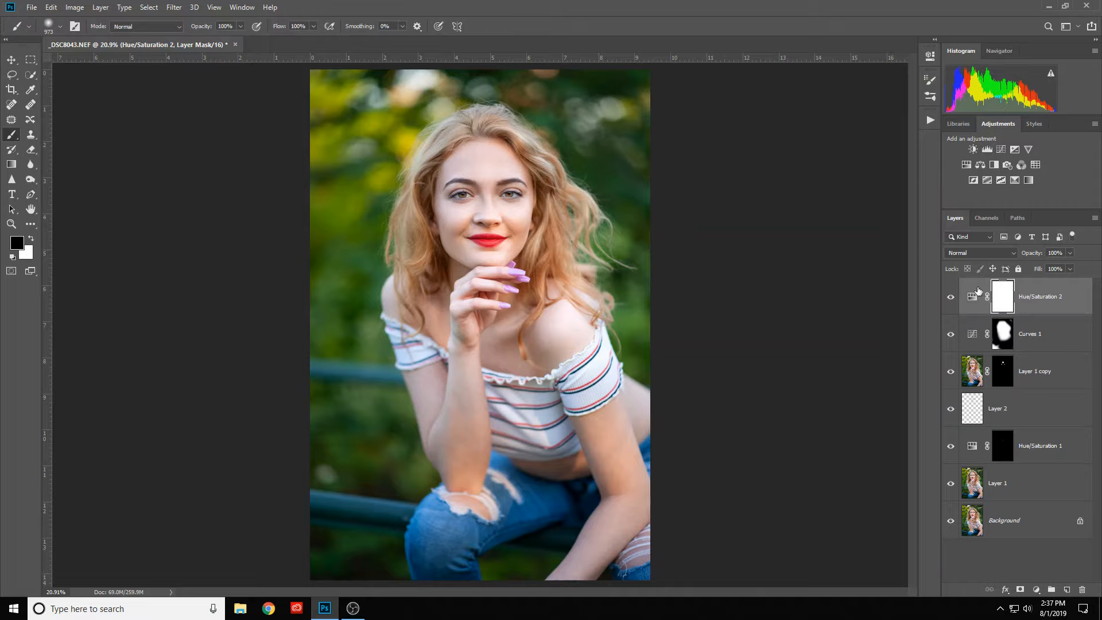
left_click(983, 253)
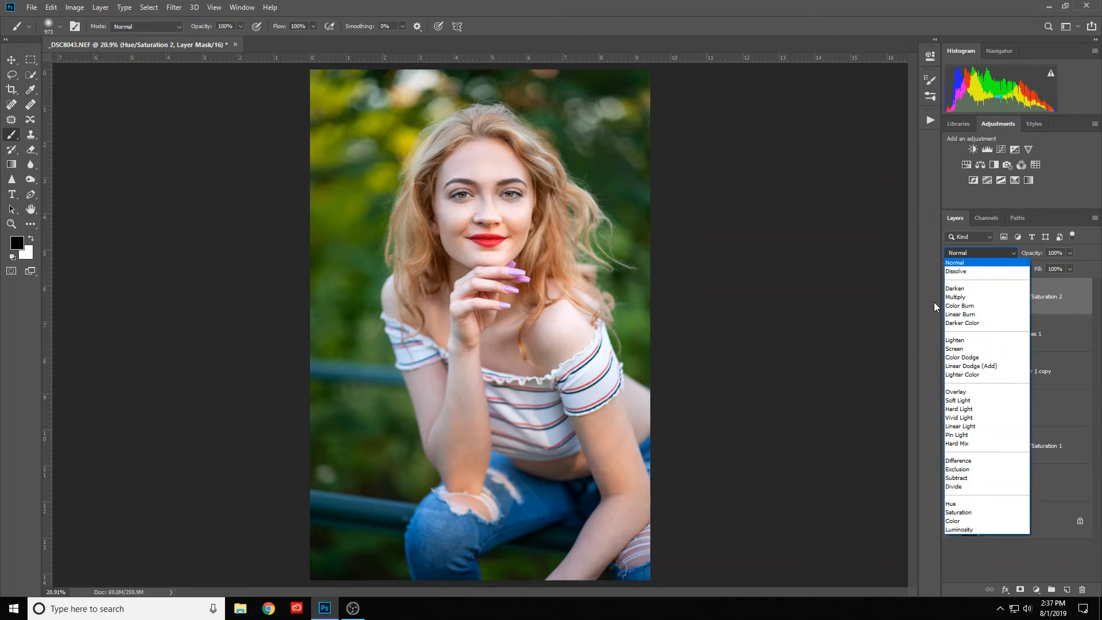
left_click(948, 306)
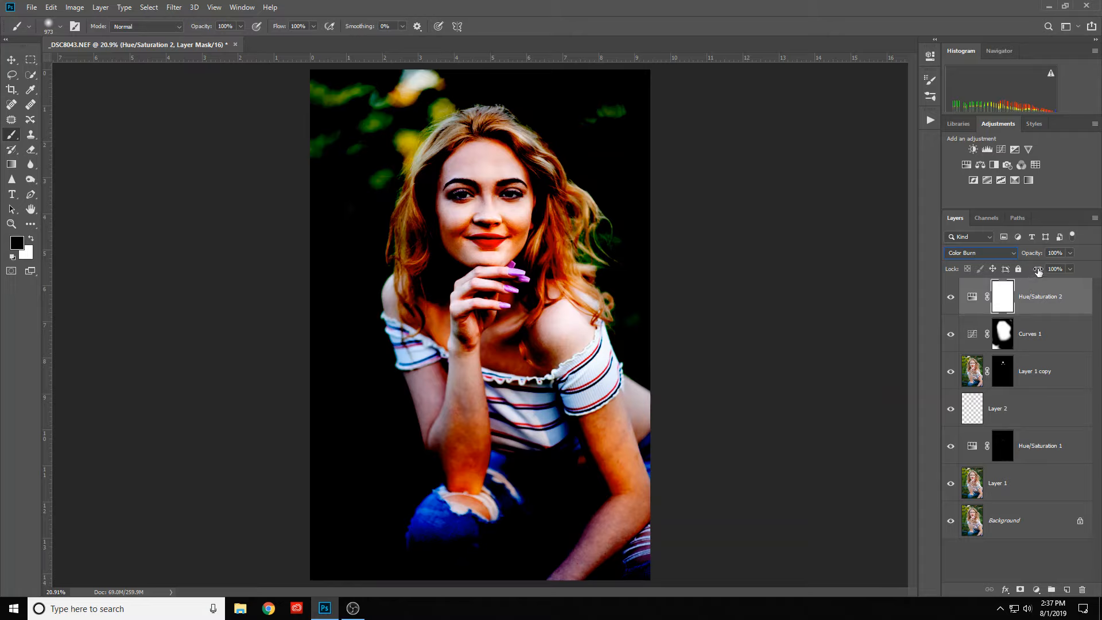
left_click_drag(1038, 271, 945, 274)
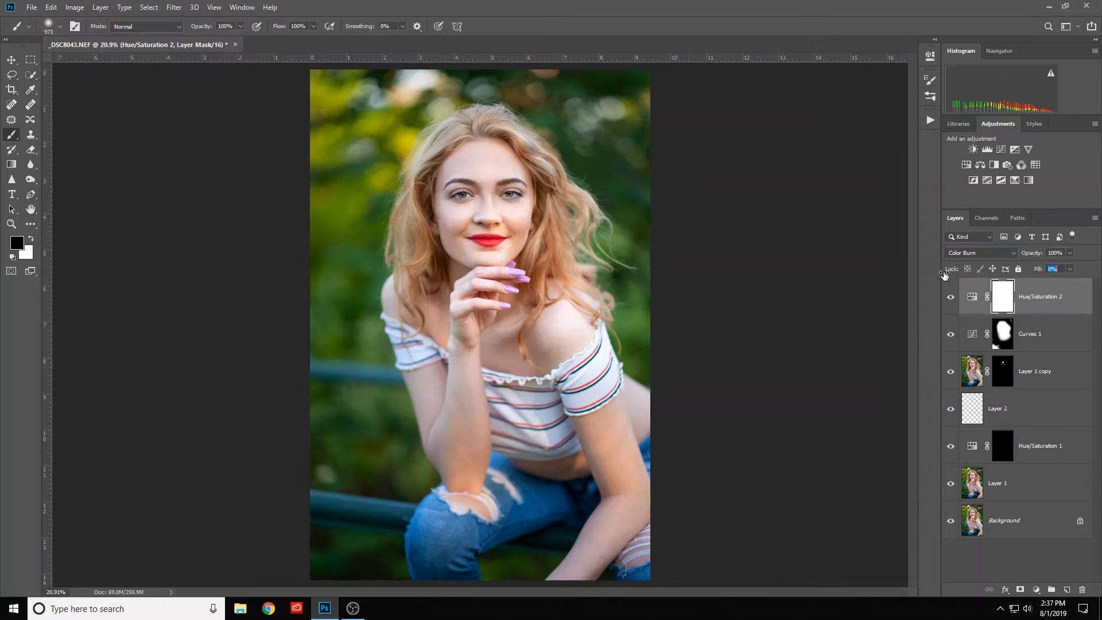
left_click_drag(944, 274, 948, 275)
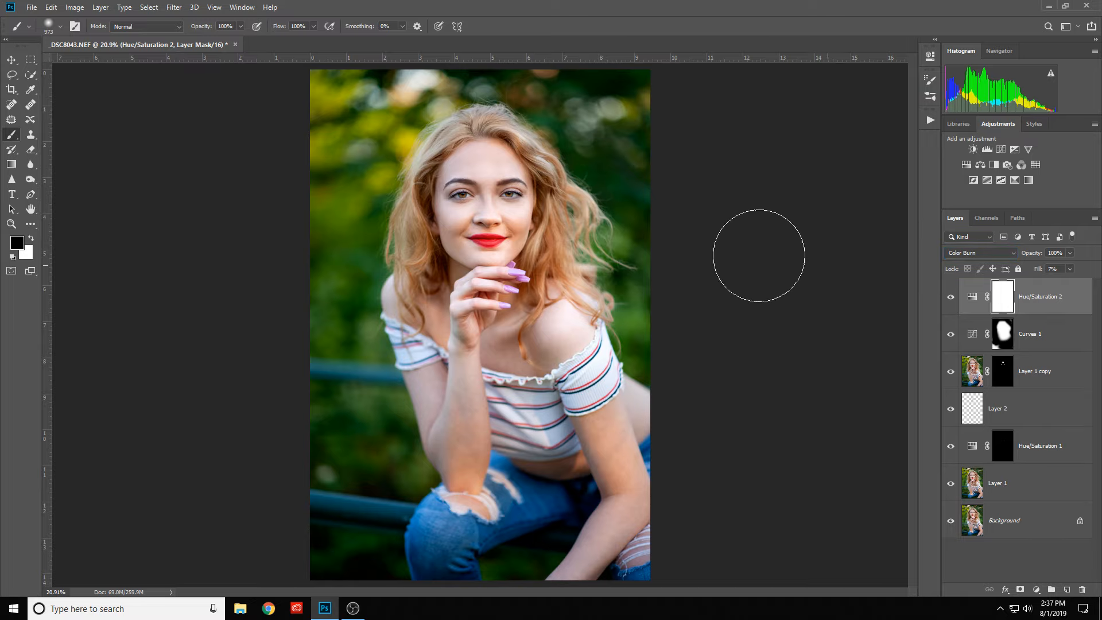
- Compare the portrait with Hue/Saturation 2 hidden and shown, and examine the added contrast on the face up close
left_click(950, 298)
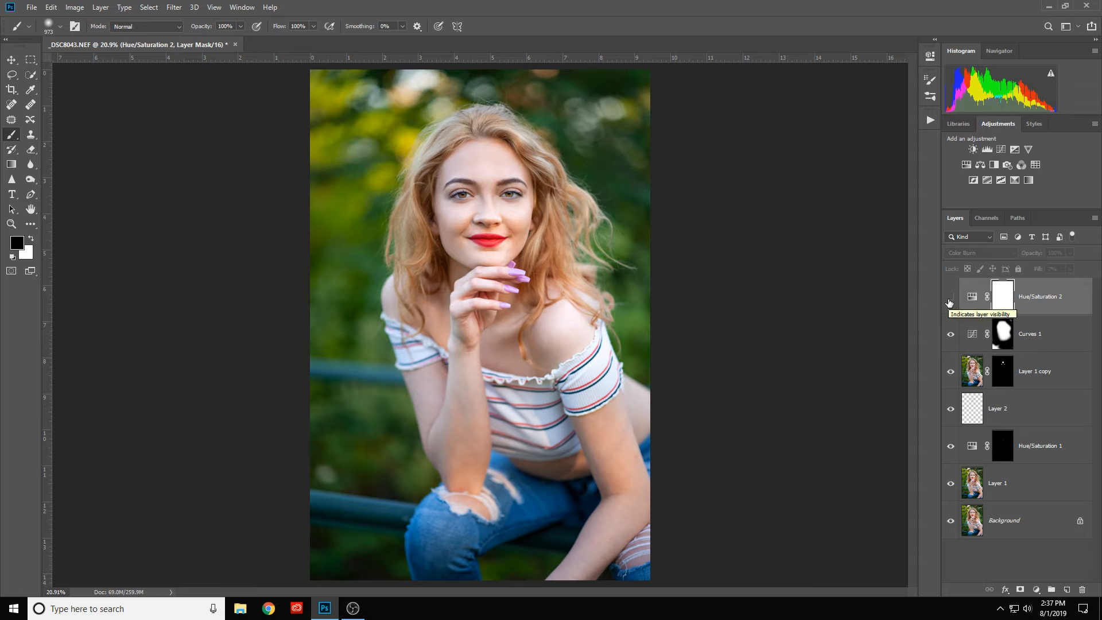
left_click(950, 298)
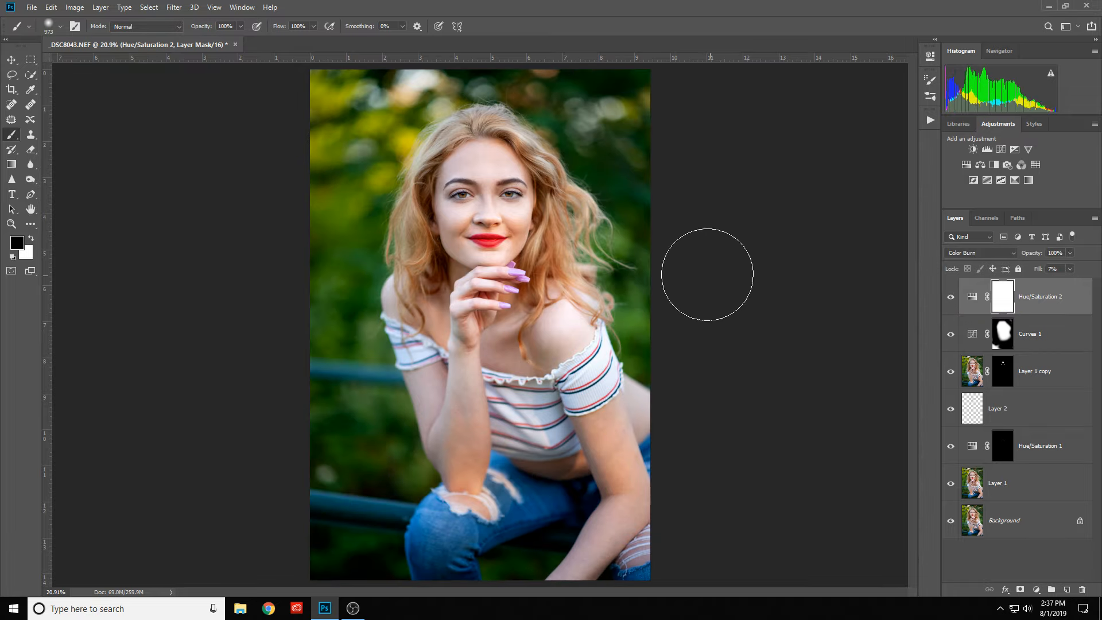
scroll(500, 172, "up", 1)
scroll(479, 156, "up", 3)
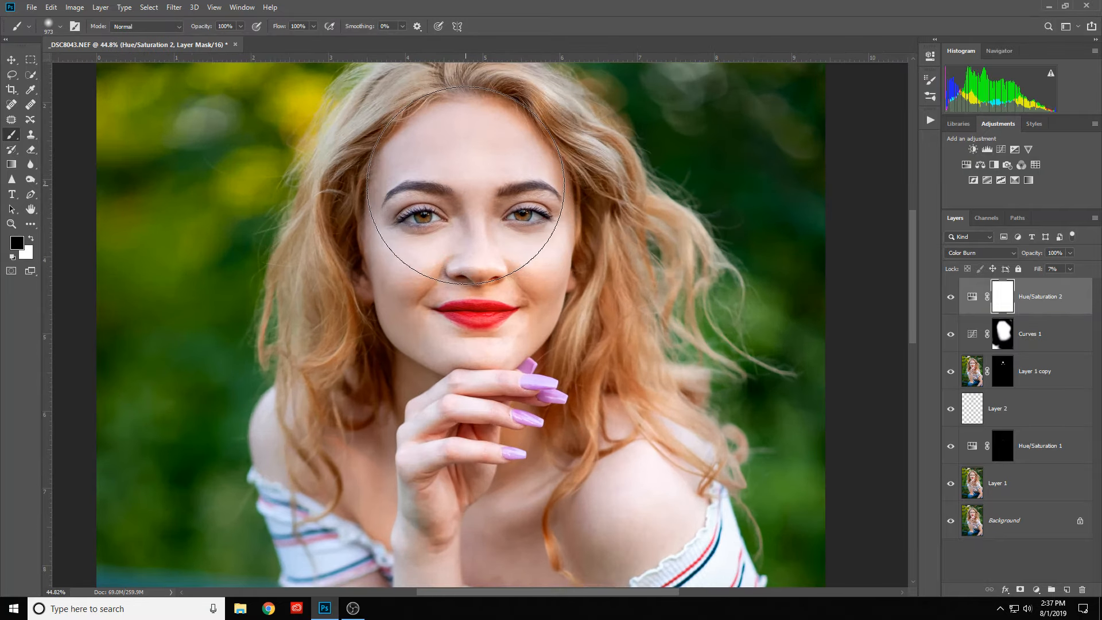
scroll(466, 185, "down", 4)
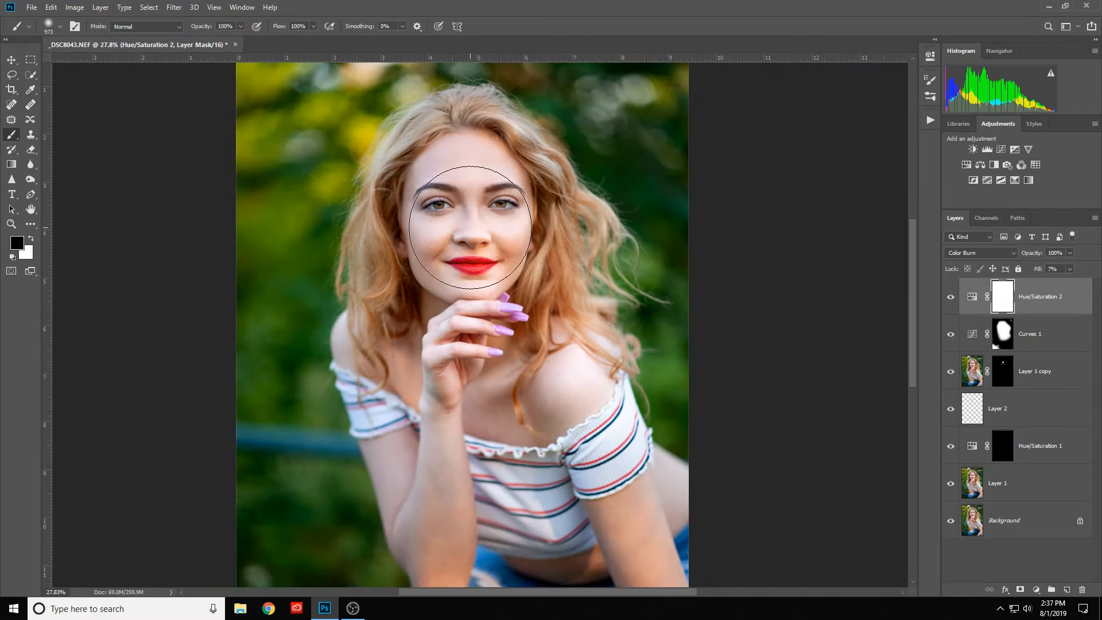
scroll(474, 198, "up", 4)
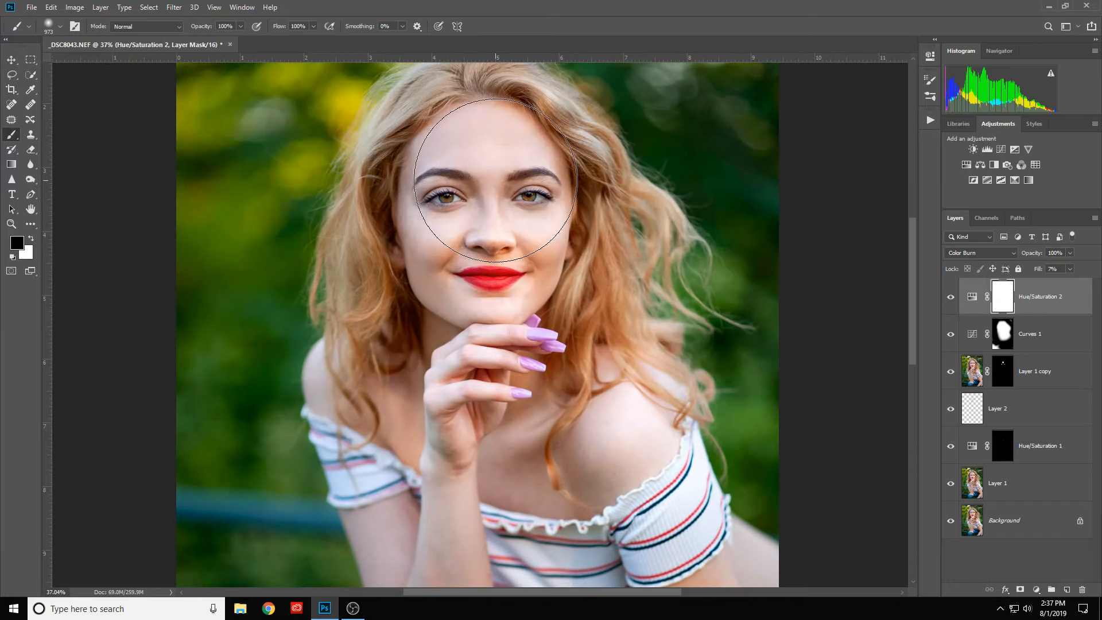
scroll(499, 197, "up", 1)
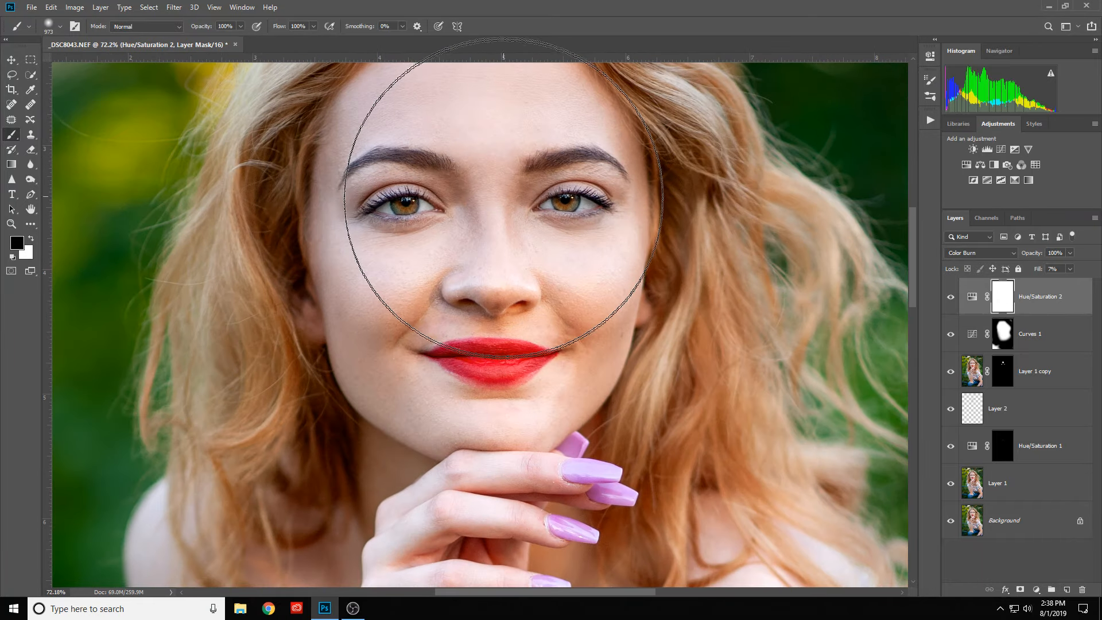
left_click_drag(518, 217, 472, 316)
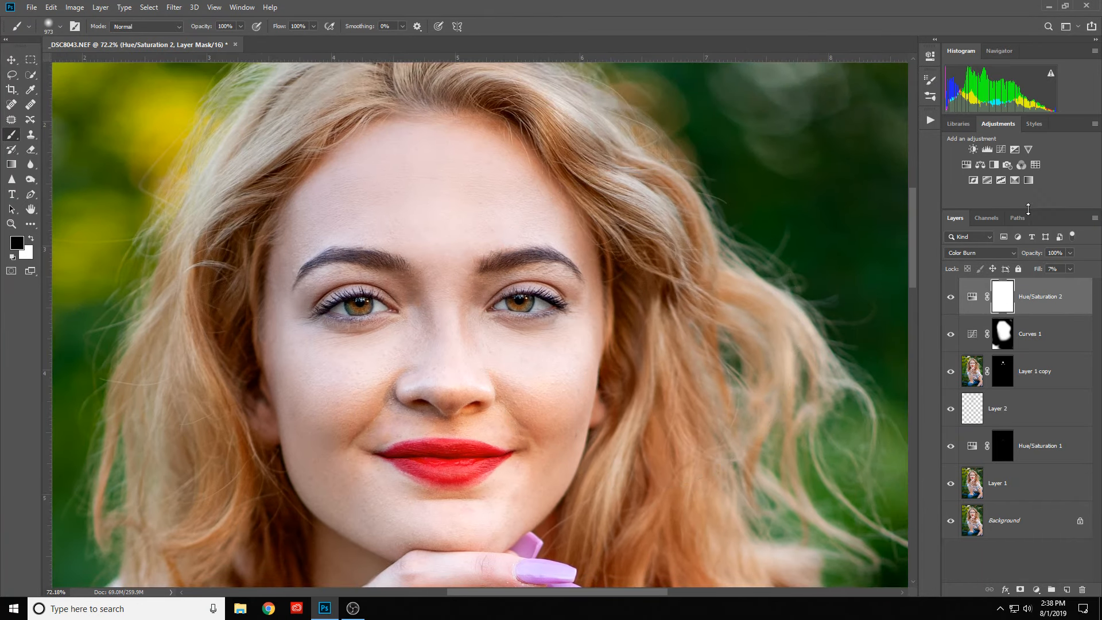
- Add a second Curves adjustment layer, set its blend mode to Linear Dodge (Add) and invert its mask to black
left_click(1001, 151)
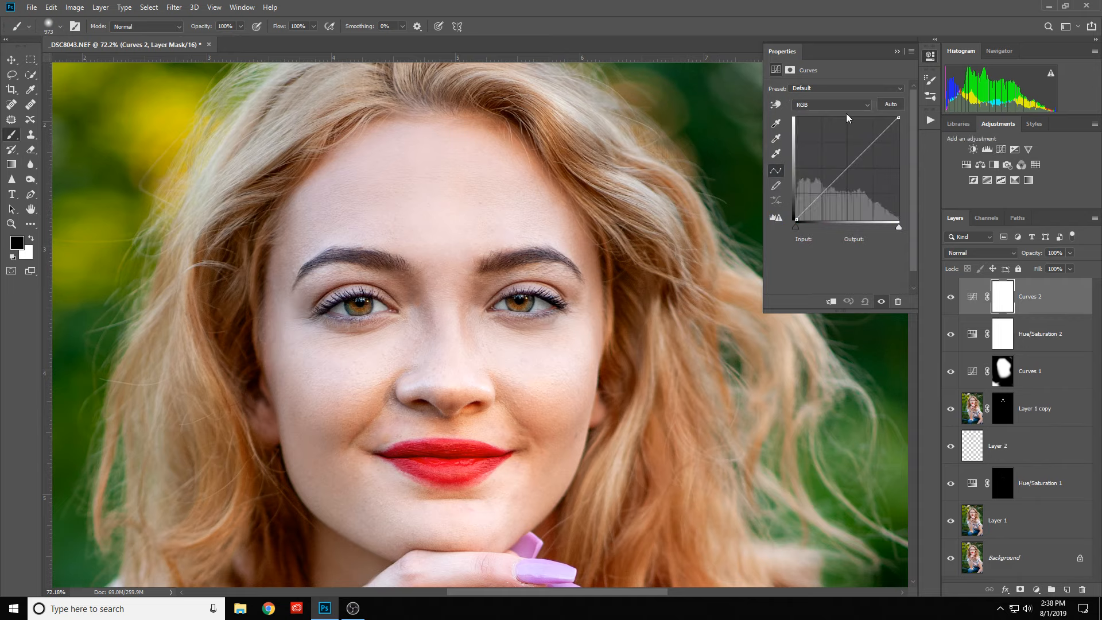
left_click(897, 51)
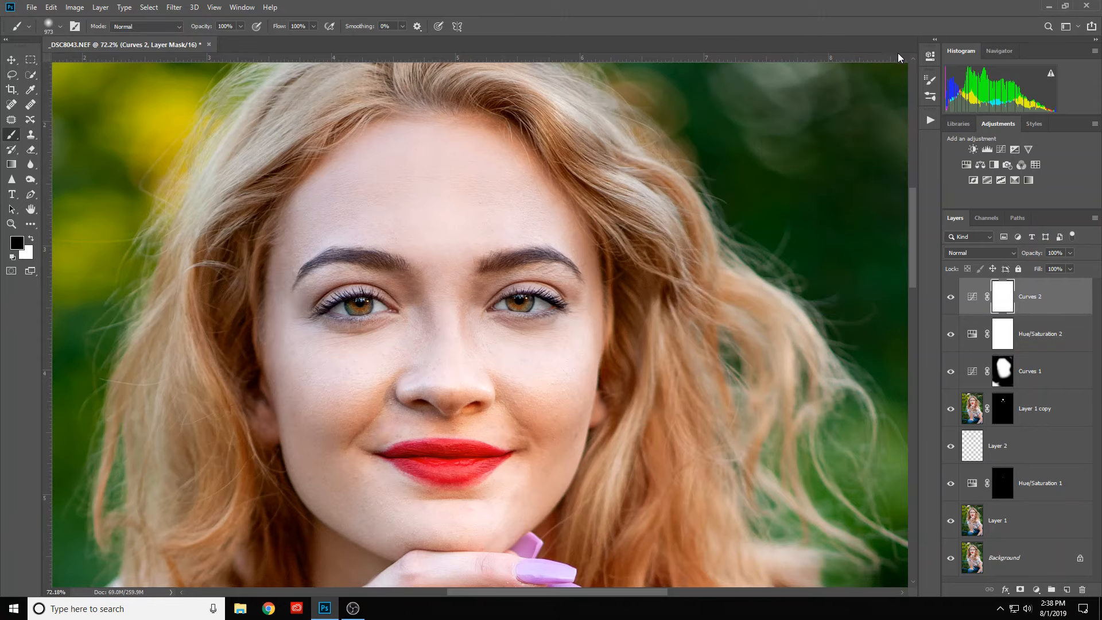
left_click(980, 252)
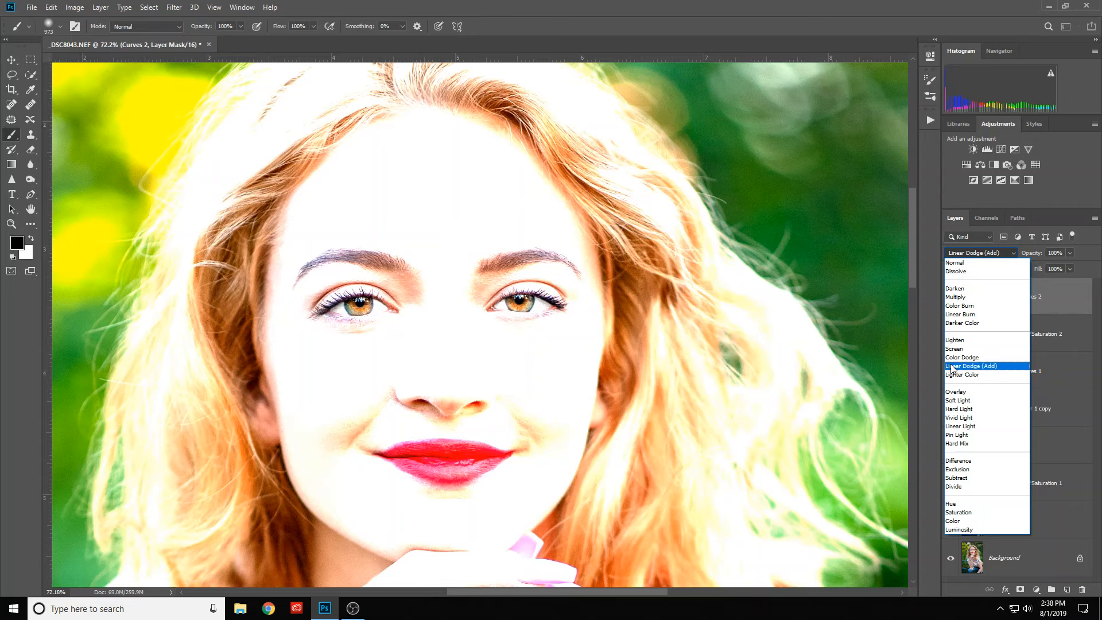
left_click(952, 367)
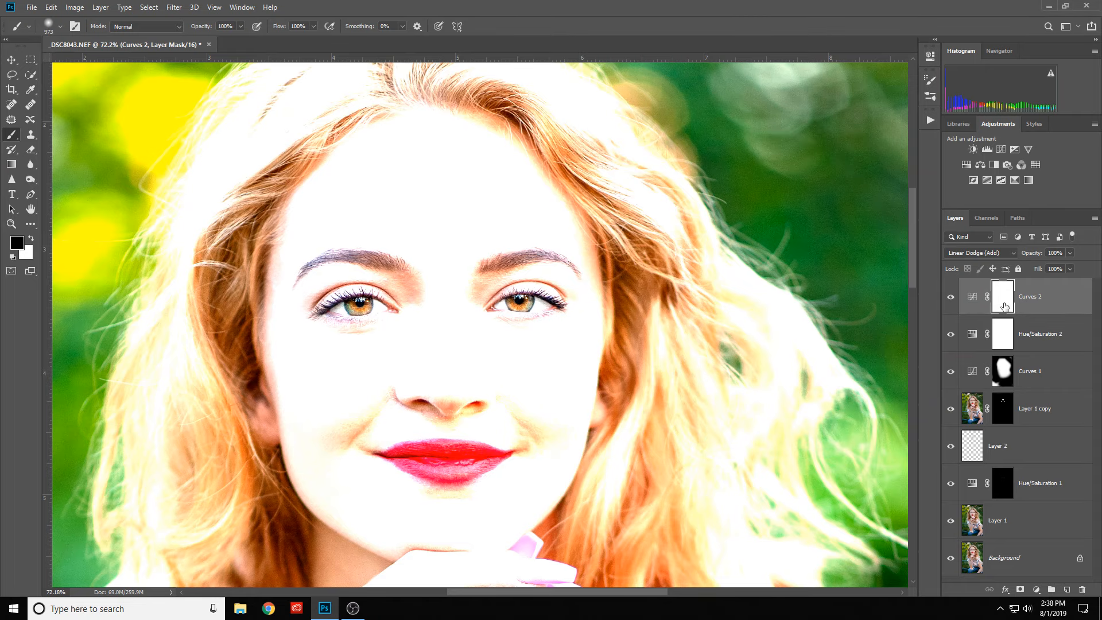
left_click_drag(1005, 306, 1006, 308)
key("ctrl+i")
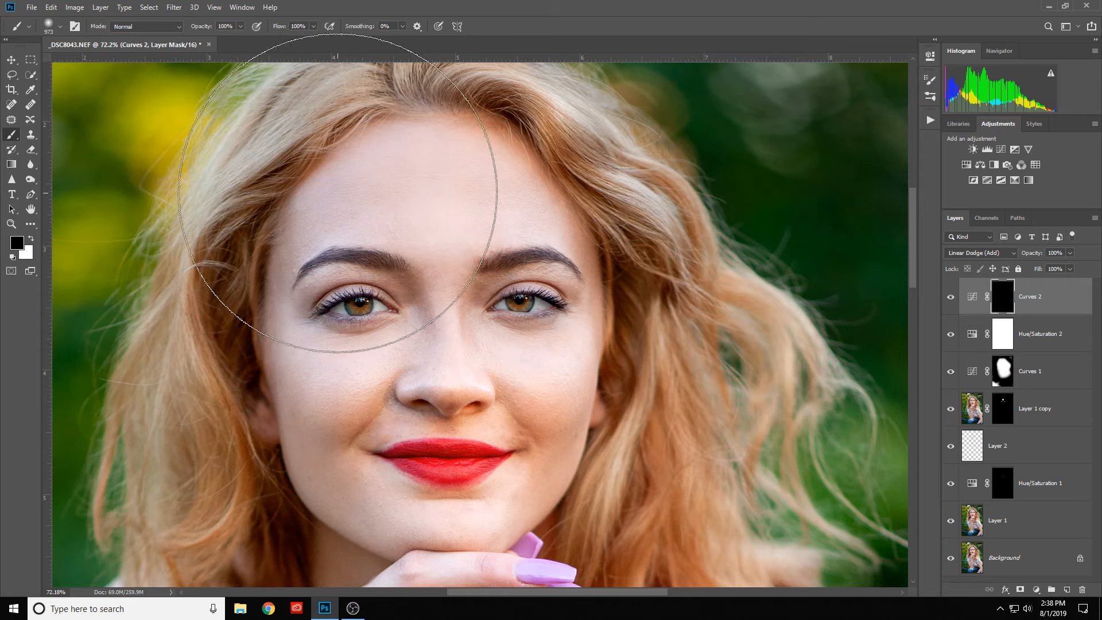
- Reduce the brush to 14 px and paint white on the Curves 2 mask over both irises to brighten them
left_click_drag(410, 219, 218, 238)
scroll(534, 309, "up", 5)
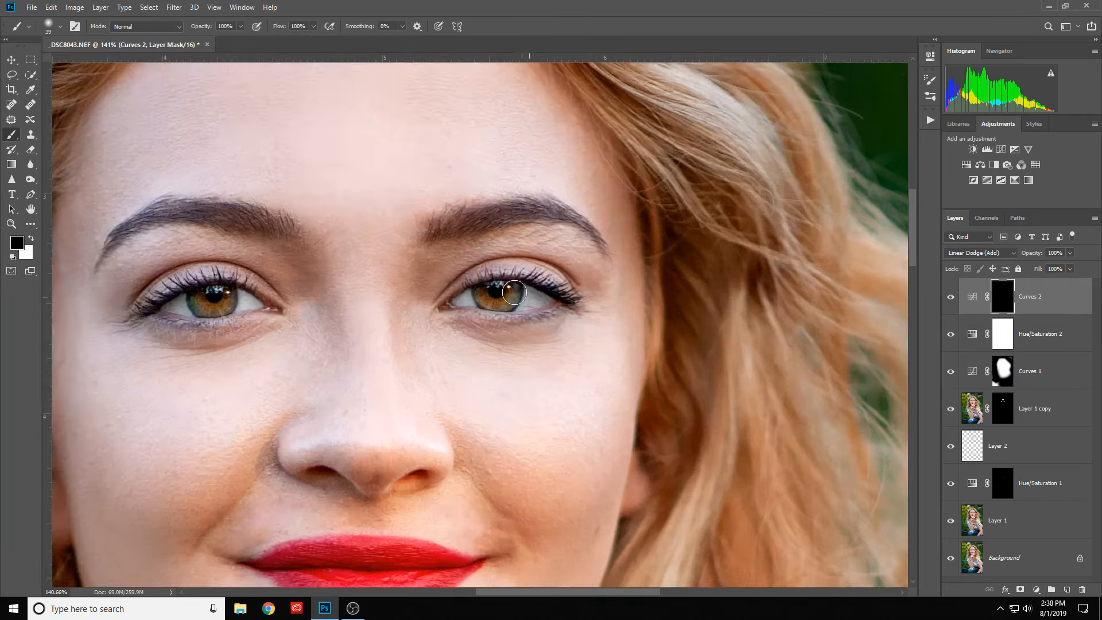
mouse_move(500, 291)
left_mouse_down()
mouse_move(487, 290)
mouse_move(492, 387)
left_mouse_up()
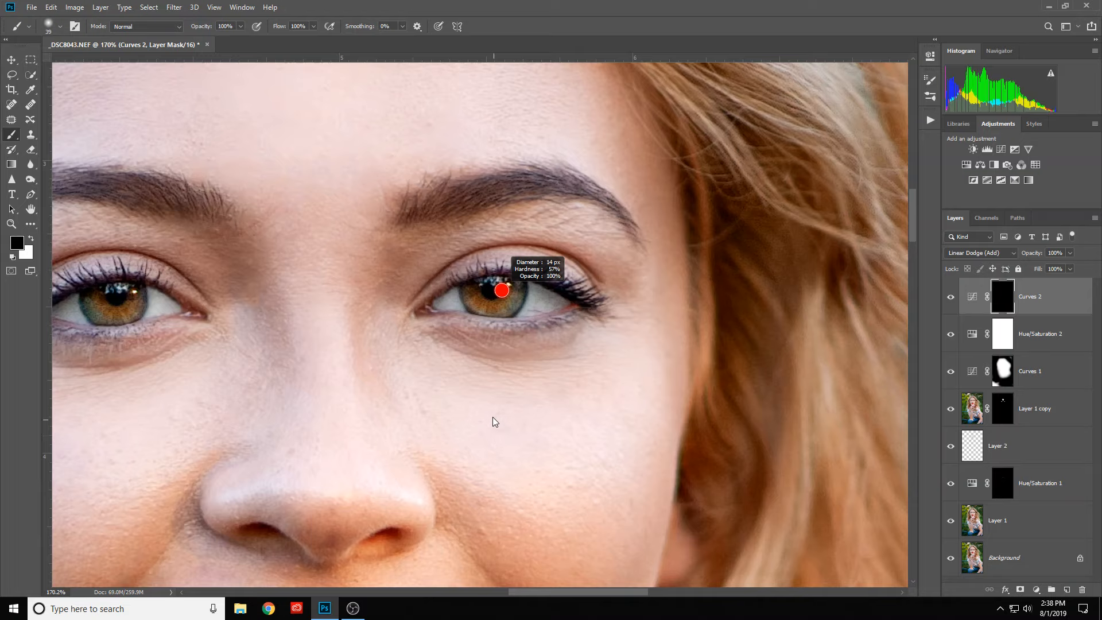
left_click_drag(493, 417, 492, 400)
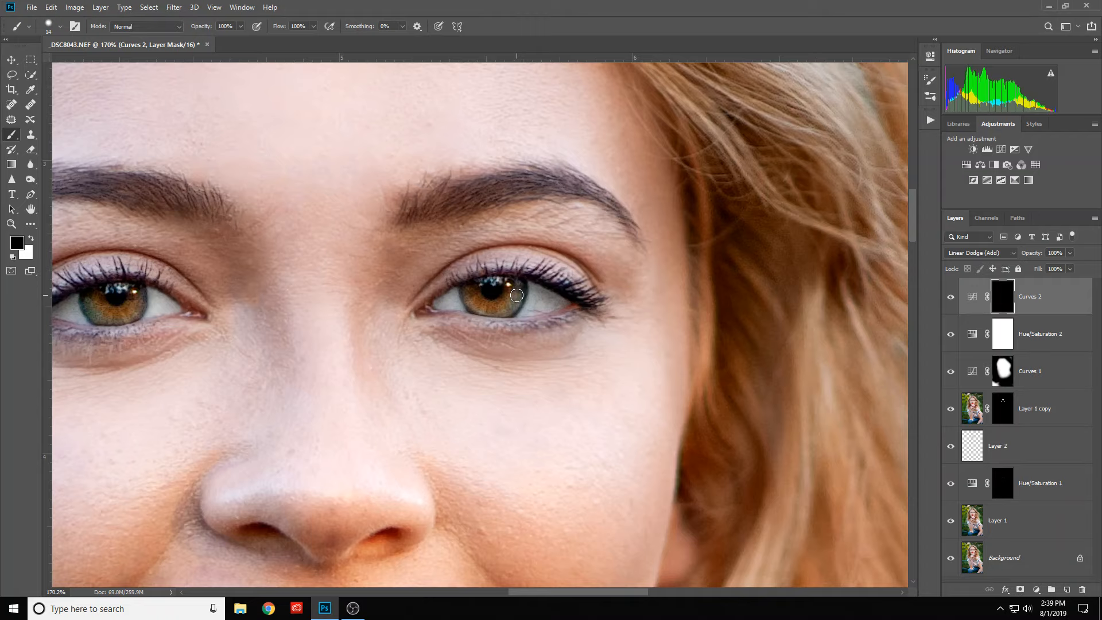
key("x")
mouse_move(514, 286)
left_mouse_down()
mouse_move(500, 313)
mouse_move(483, 310)
mouse_move(468, 286)
left_mouse_up()
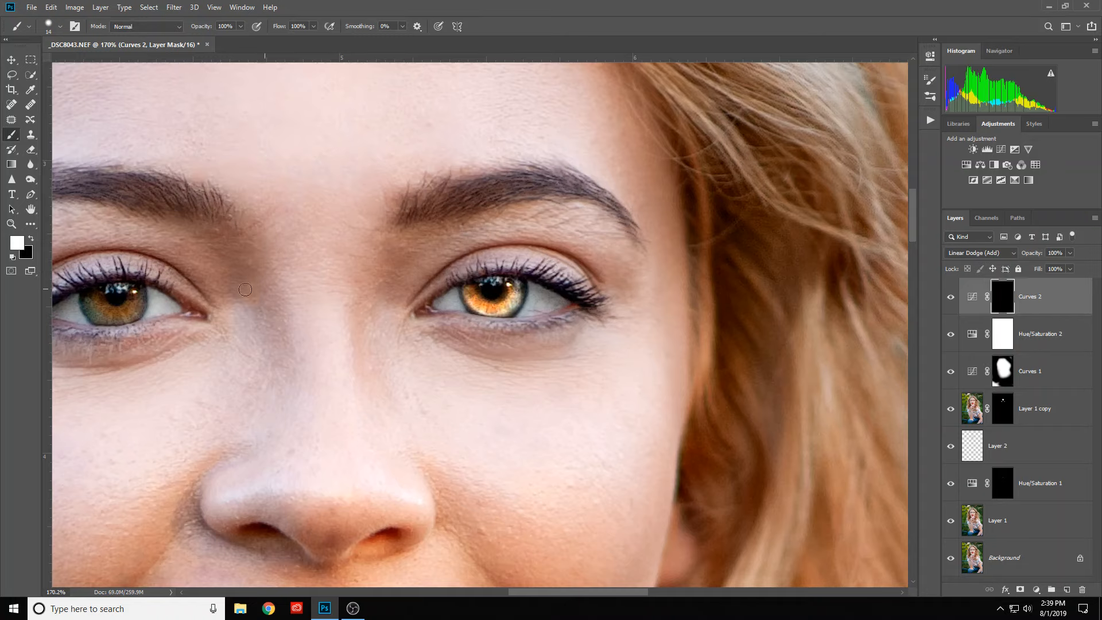
mouse_move(131, 291)
left_mouse_down()
mouse_move(101, 317)
mouse_move(88, 293)
mouse_move(113, 310)
mouse_move(142, 291)
mouse_move(132, 316)
mouse_move(110, 318)
mouse_move(138, 297)
mouse_move(157, 306)
mouse_move(149, 292)
mouse_move(142, 320)
mouse_move(112, 329)
mouse_move(84, 325)
mouse_move(72, 294)
mouse_move(93, 326)
left_mouse_up()
key("x")
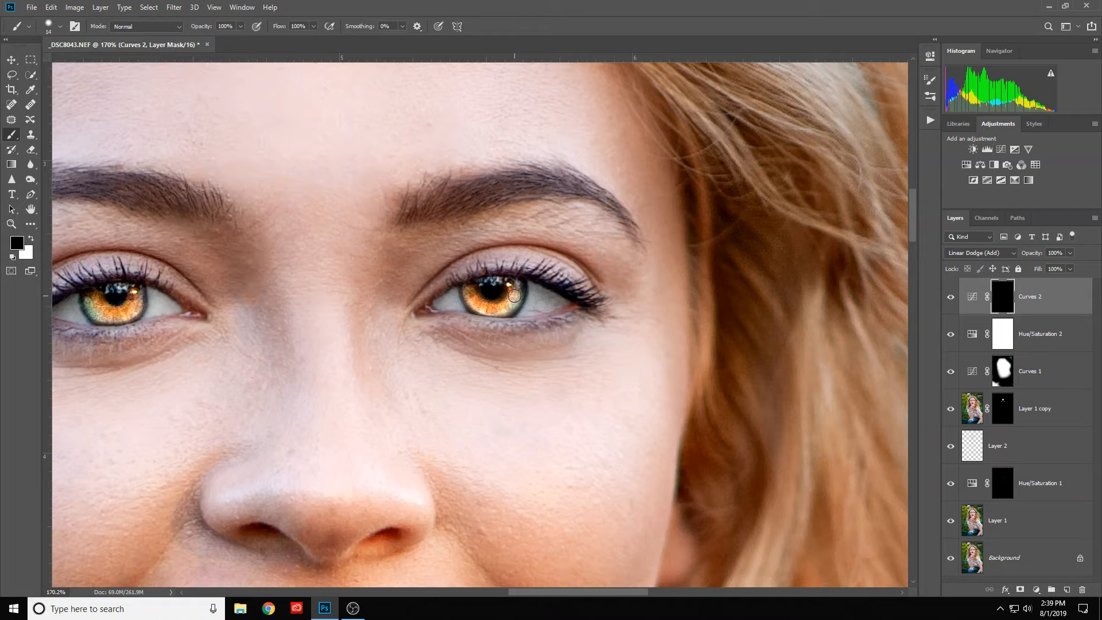
key("x")
mouse_move(518, 286)
left_mouse_down()
mouse_move(487, 308)
mouse_move(469, 291)
mouse_move(510, 309)
left_mouse_up()
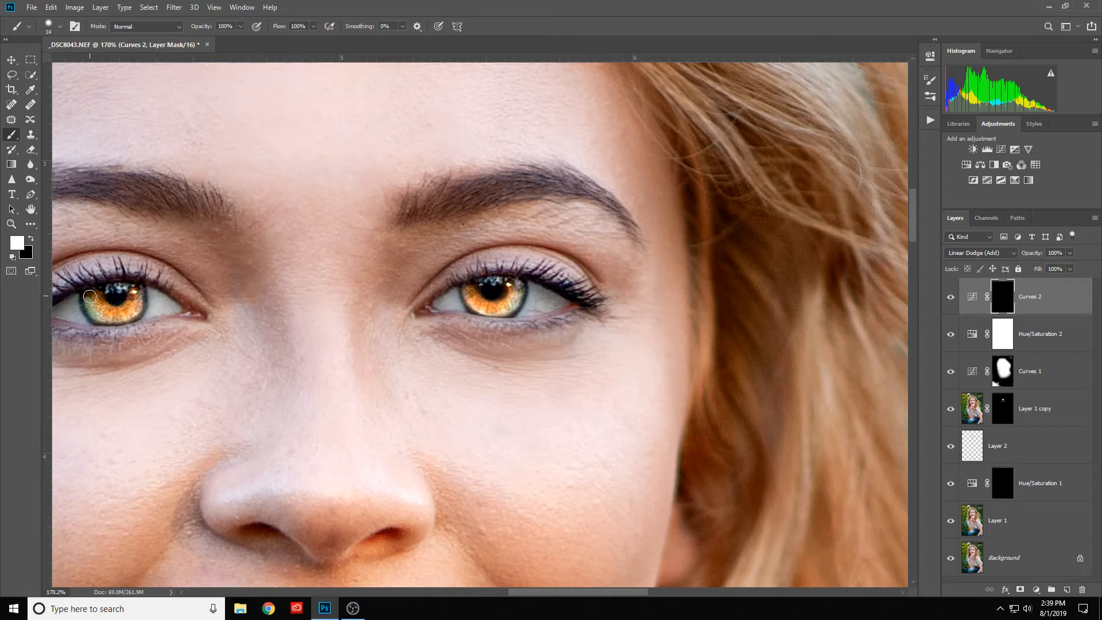
- Lower the fill of the Curves 2 layer to 18% to soften the eye brightening
scroll(368, 313, "down", 5)
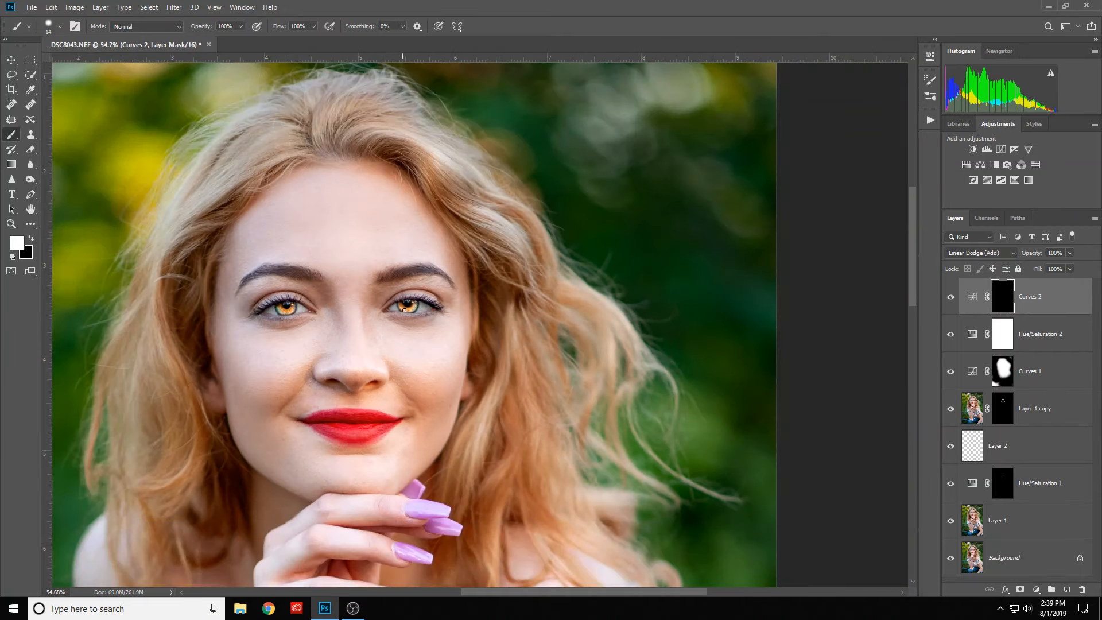
scroll(414, 321, "down", 1)
left_click_drag(412, 328, 504, 340)
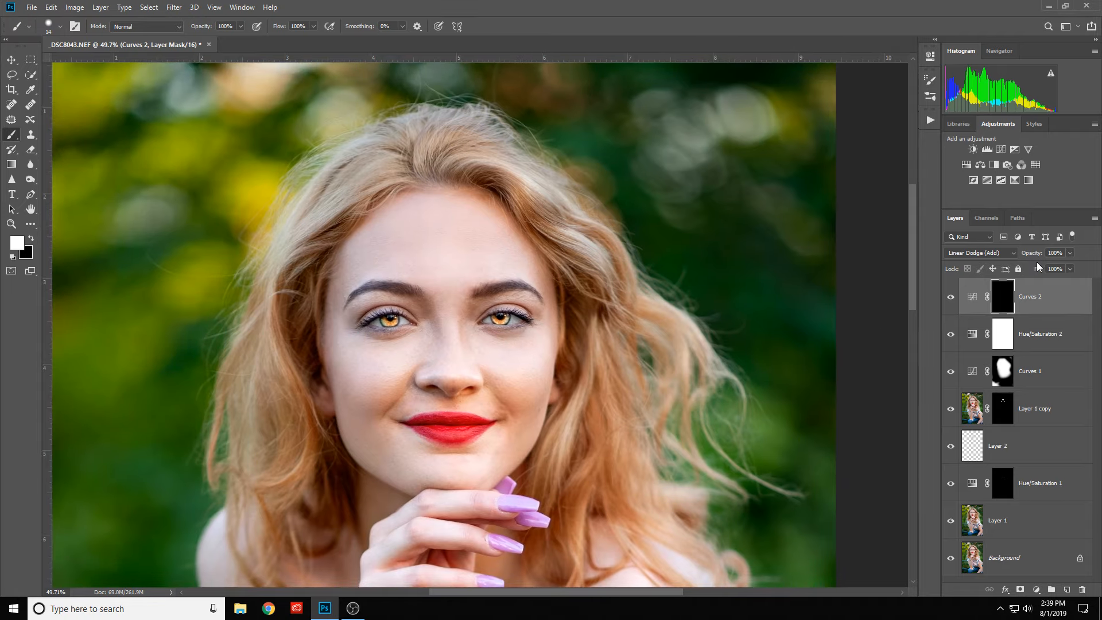
left_click_drag(1037, 269, 967, 285)
- Compare the portrait with Curves 2 hidden and shown to judge the brightened eyes, leaving the layer visible
scroll(677, 312, "down", 5)
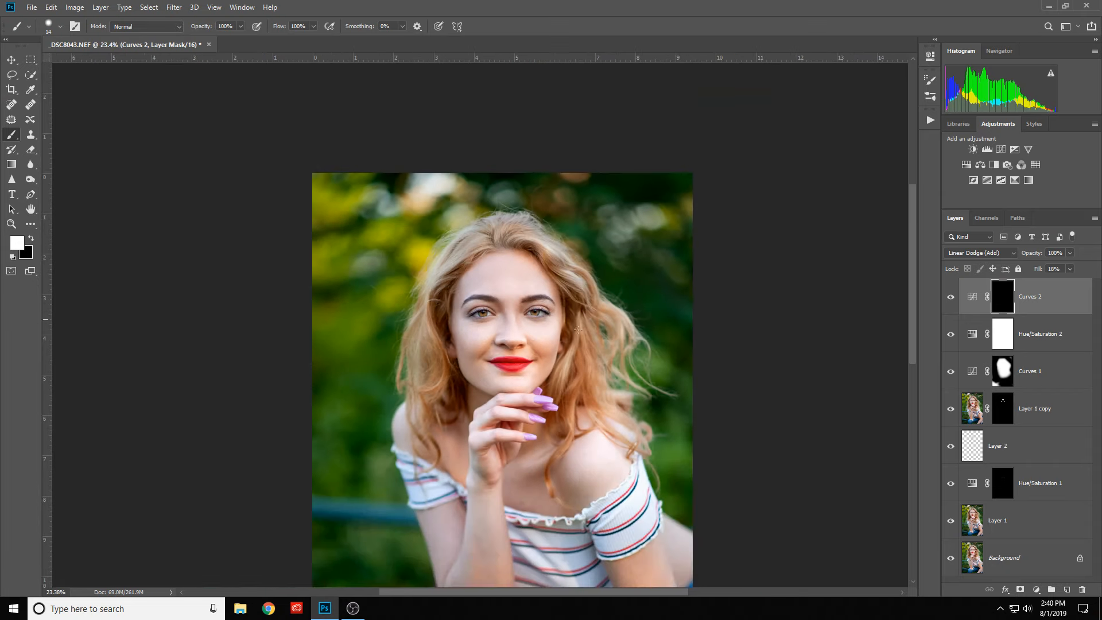
left_click_drag(637, 359, 559, 298)
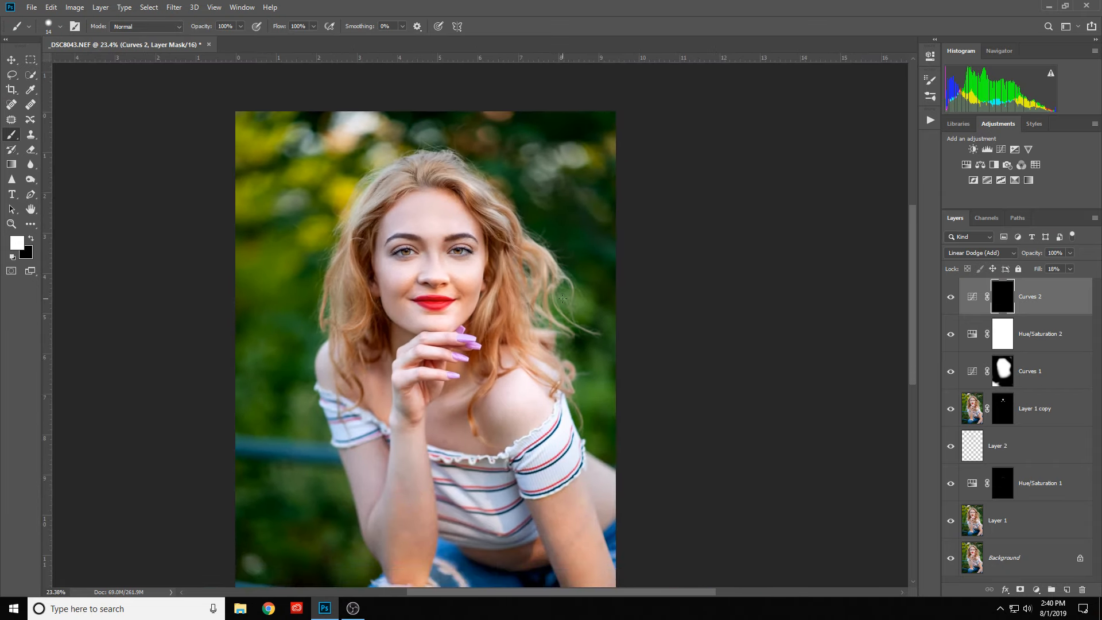
left_click(950, 299)
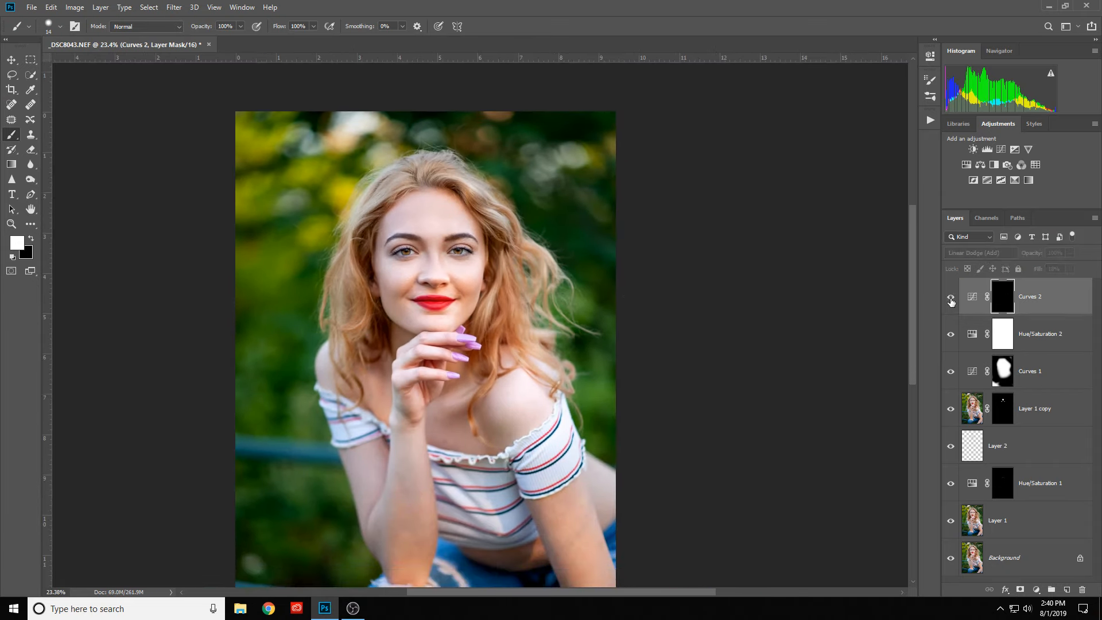
left_click(950, 300)
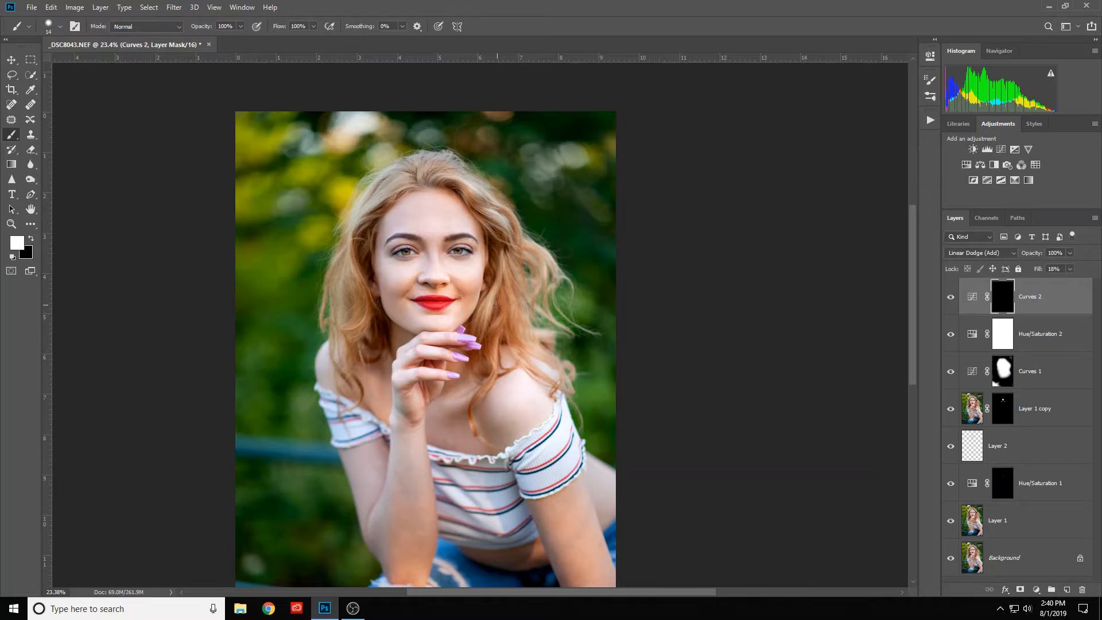
scroll(497, 305, "down", 2)
scroll(497, 302, "up", 2)
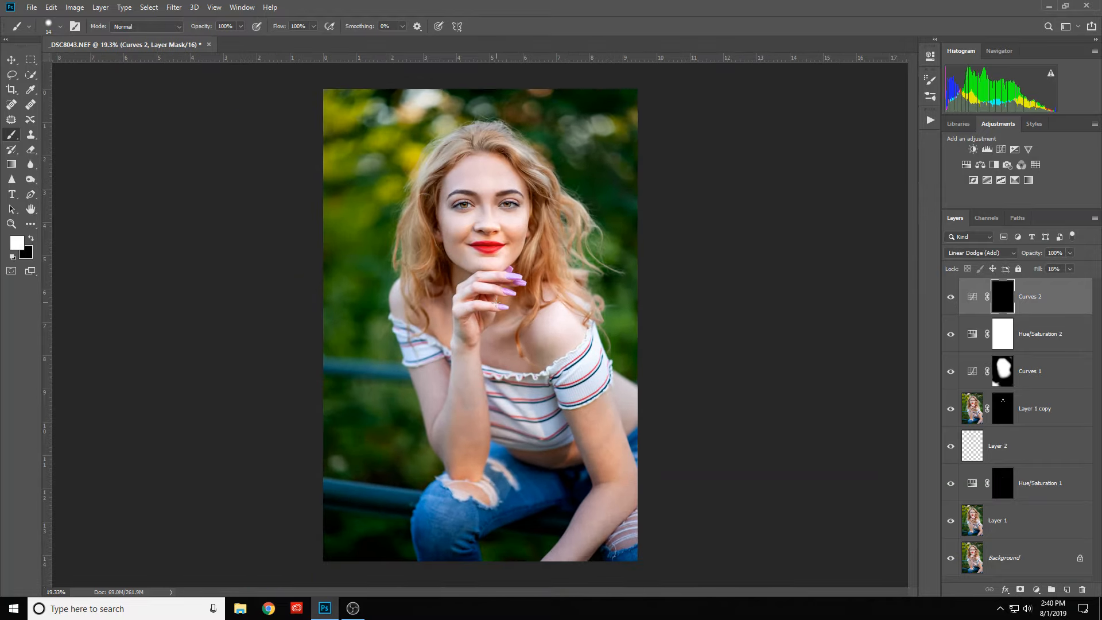
scroll(497, 302, "up", 1)
scroll(496, 298, "up", 1)
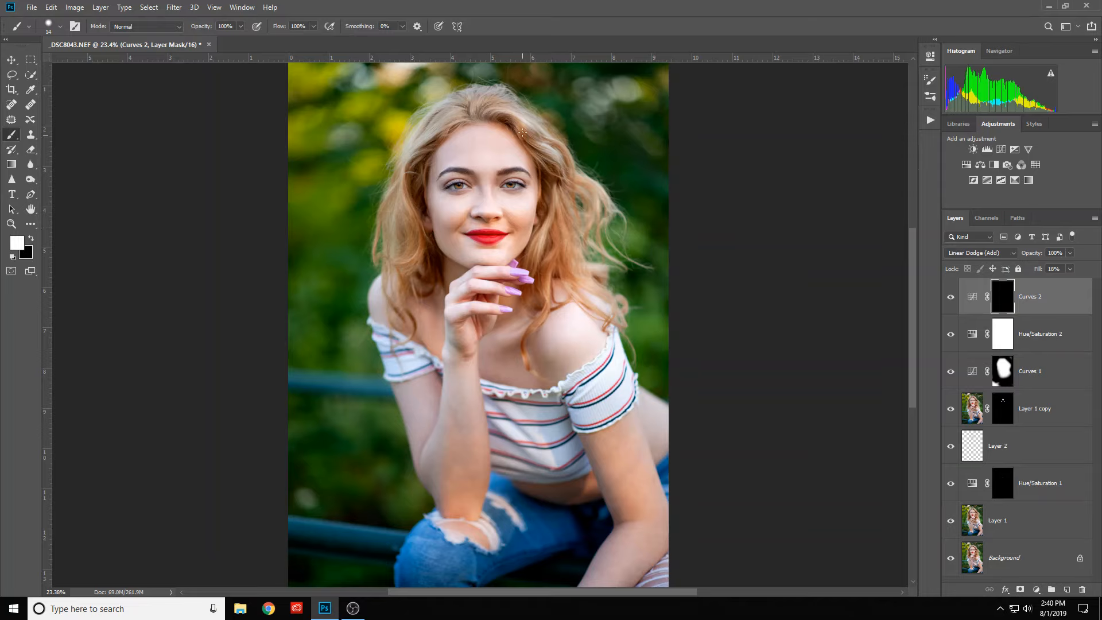
scroll(600, 207, "up", 5)
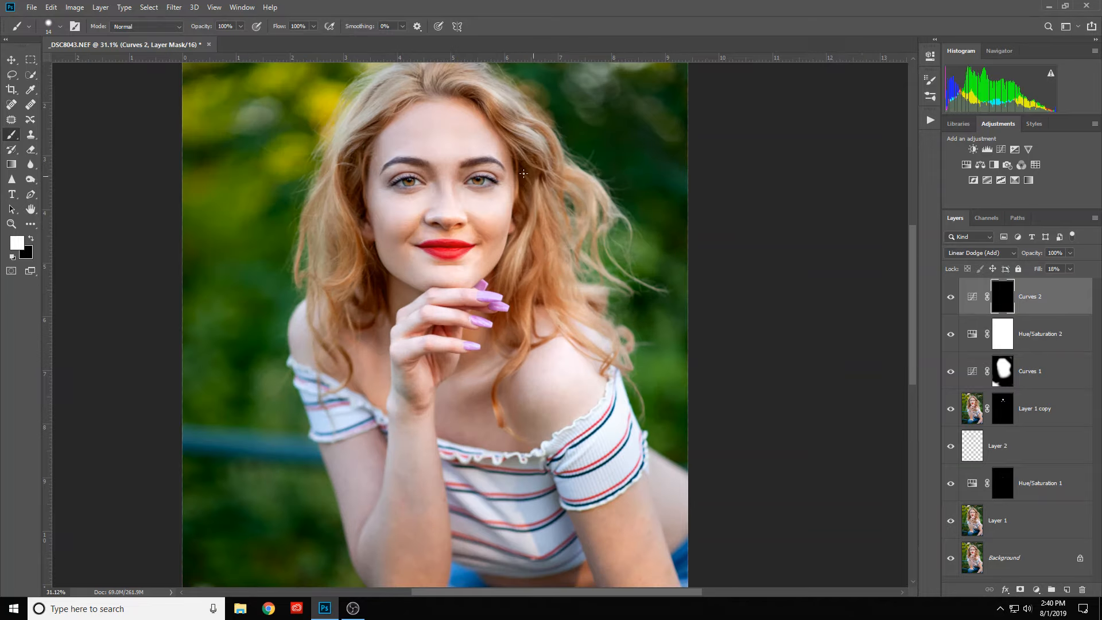
left_click_drag(537, 187, 550, 271)
key("ctrl+r")
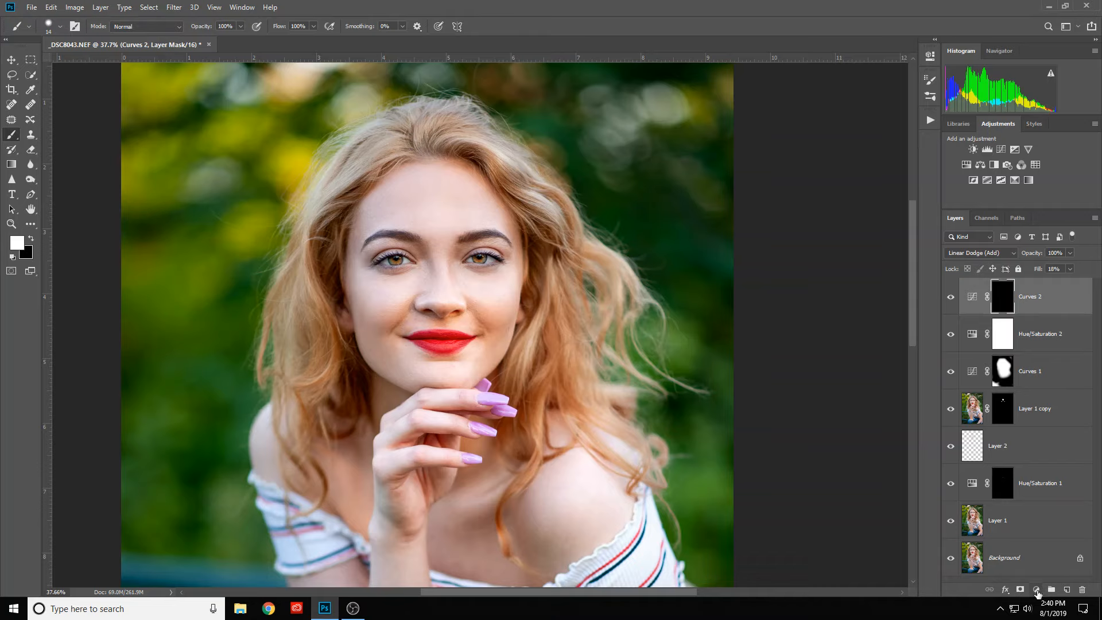
- Add a white (ffffff) Solid Color fill layer above Curves 2 and rename it DODGE
left_click(1037, 592)
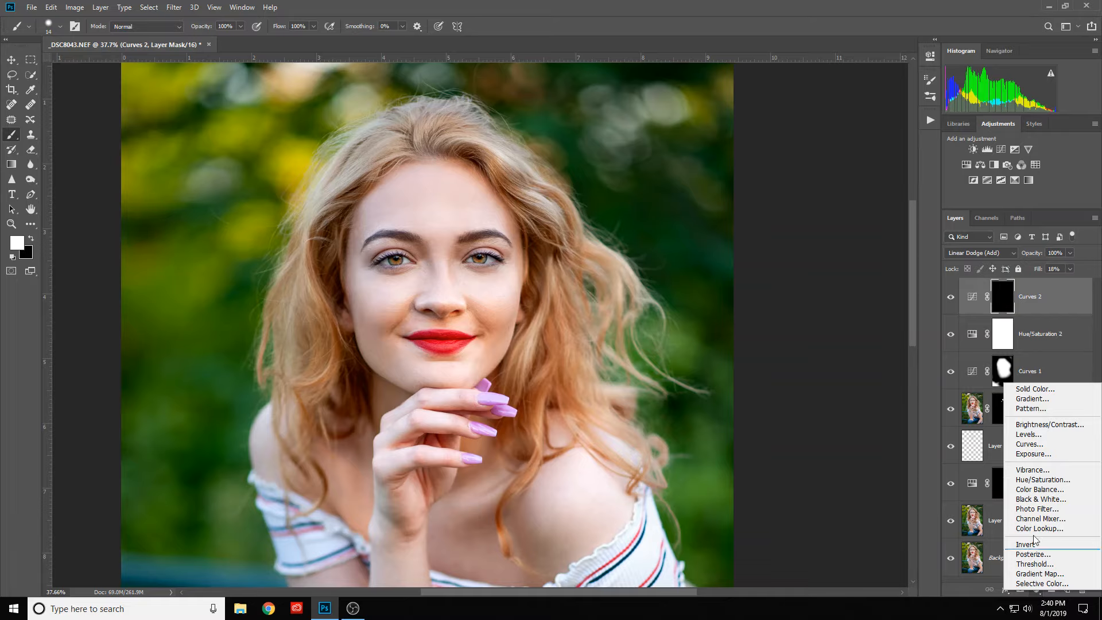
left_click(1036, 389)
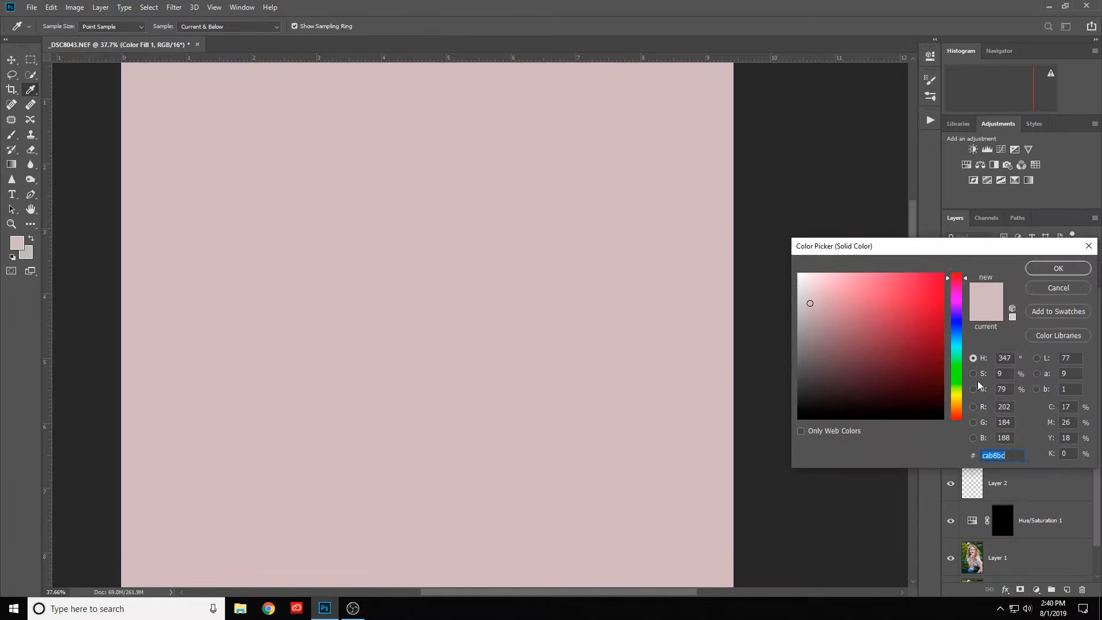
left_click(799, 274)
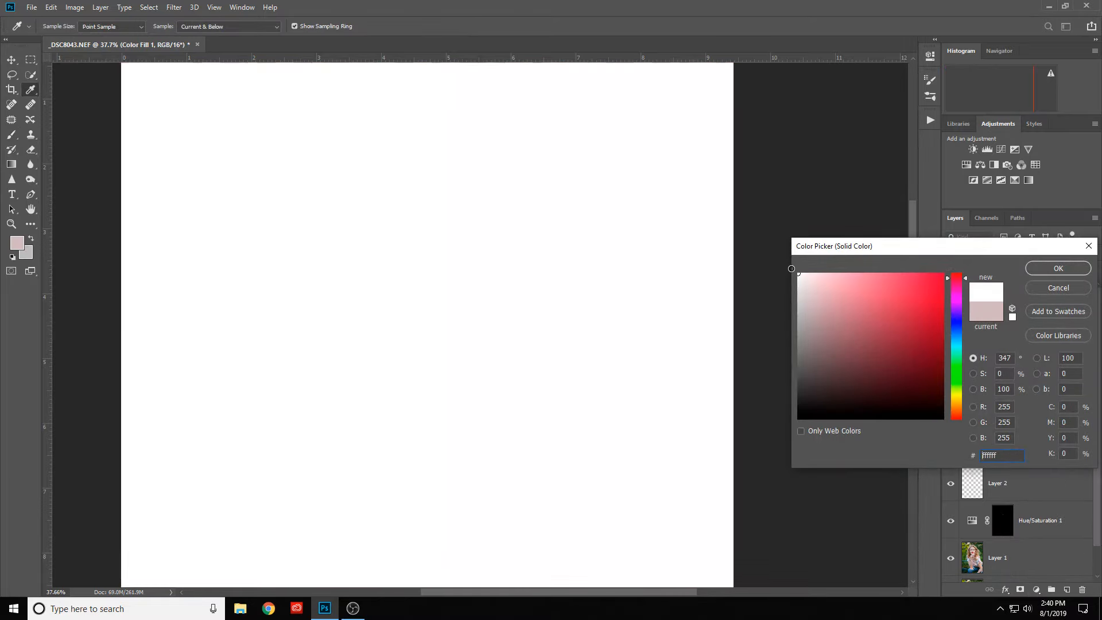
left_click(1065, 273)
double_click(1031, 296)
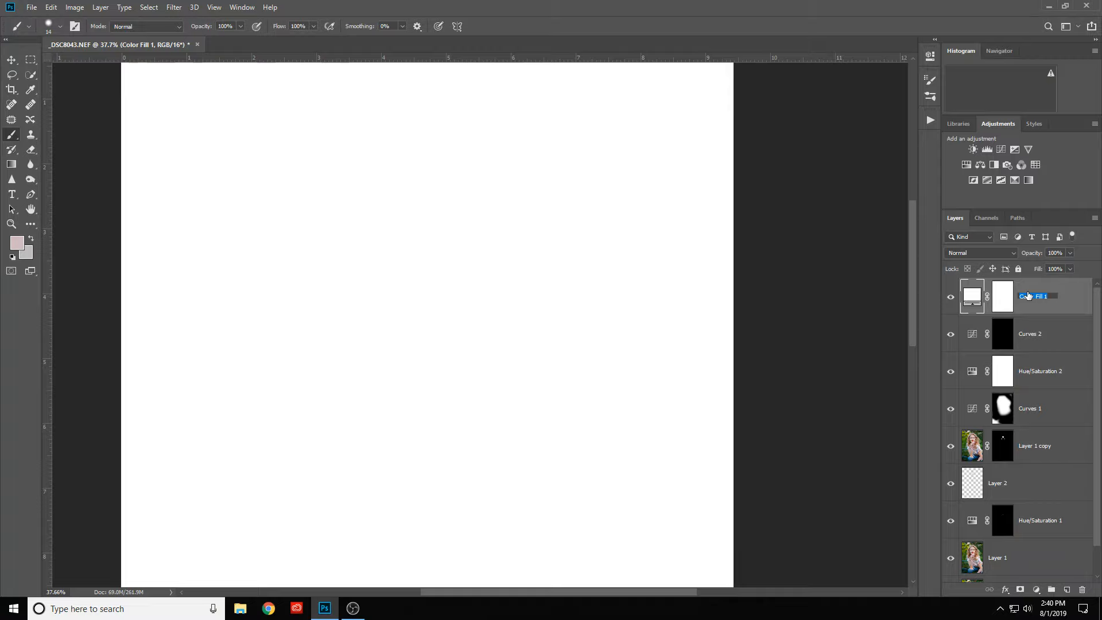
type("DO")
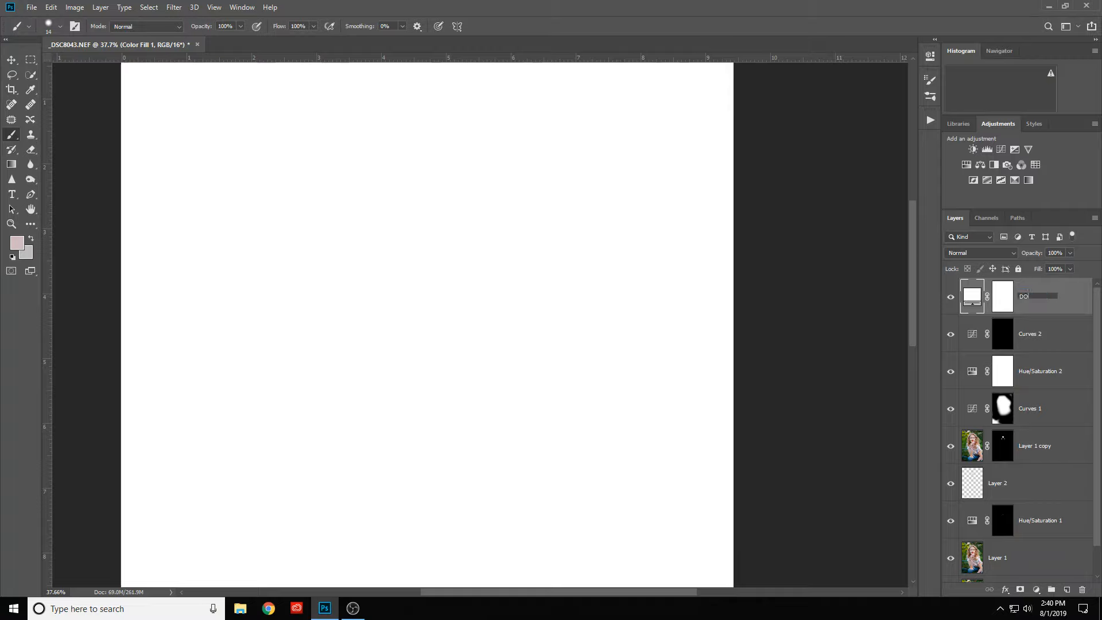
type("DGE")
key("Return")
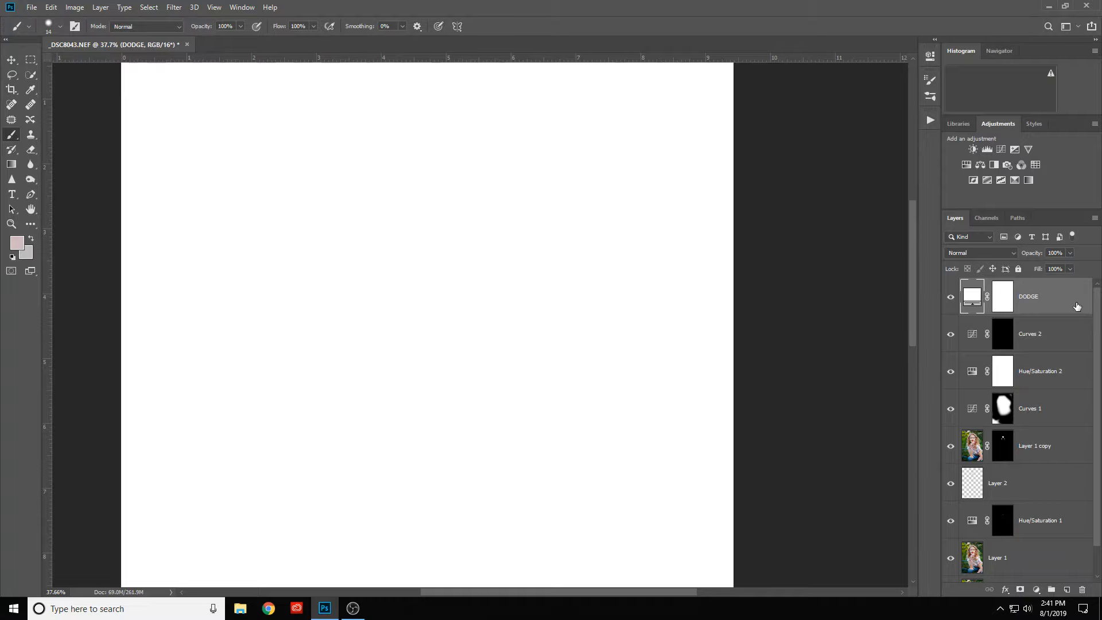
- In the DODGE layer's blending options, split the underlying layer's dark Blend If slider to 113 / 202 and set opacity to 49%
key("h")
double_click(1077, 306)
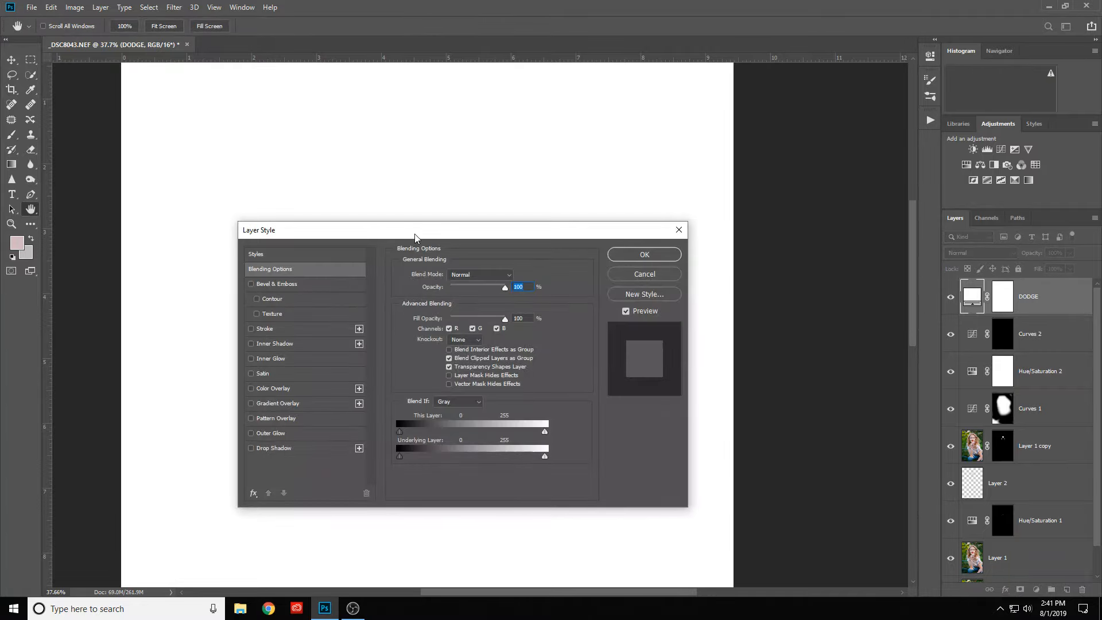
mouse_move(418, 237)
left_mouse_down()
mouse_move(537, 225)
mouse_move(846, 150)
mouse_move(853, 82)
left_mouse_up()
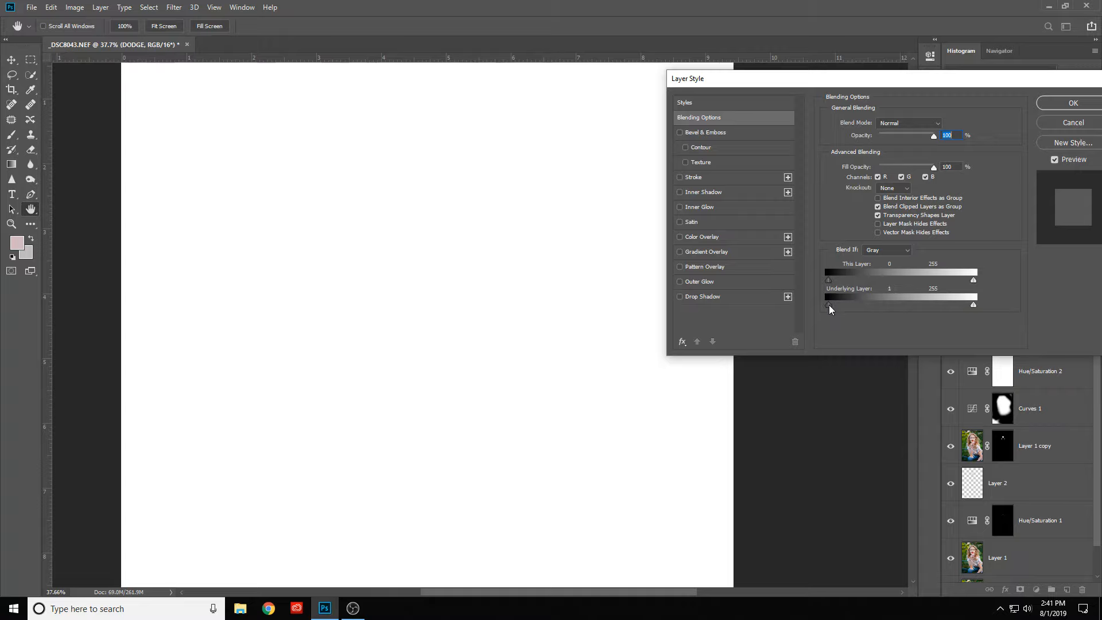
left_click_drag(835, 309, 876, 312)
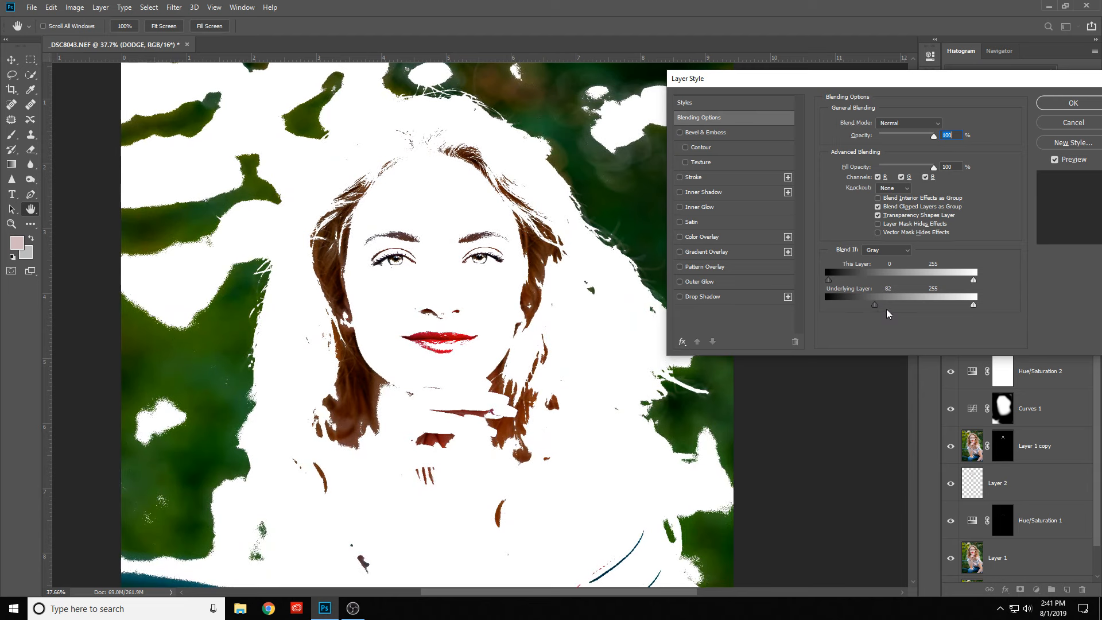
key("alt")
left_click_drag(877, 310, 944, 309)
left_click_drag(874, 309, 897, 311)
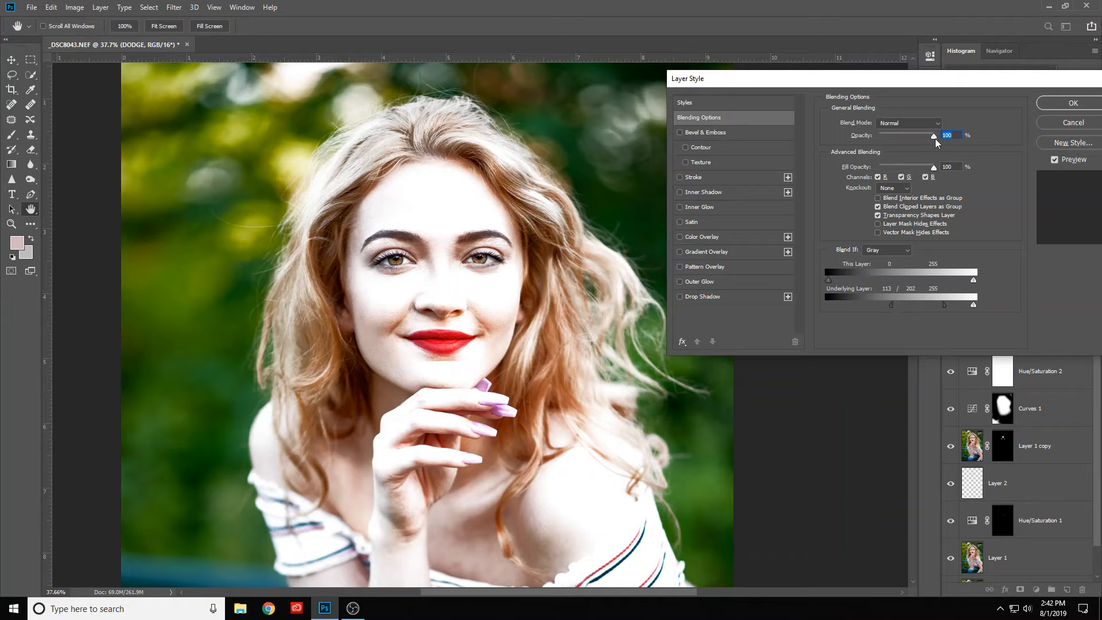
left_click_drag(936, 142, 907, 151)
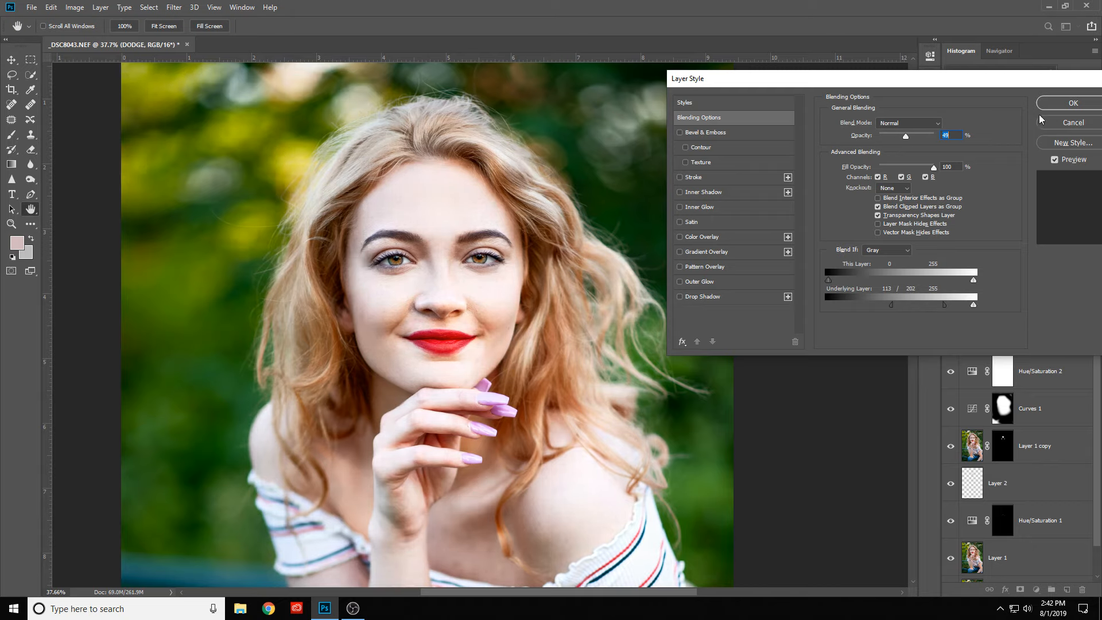
left_click(1069, 103)
- Invert the DODGE layer's mask to black to hide the white fill
key("b")
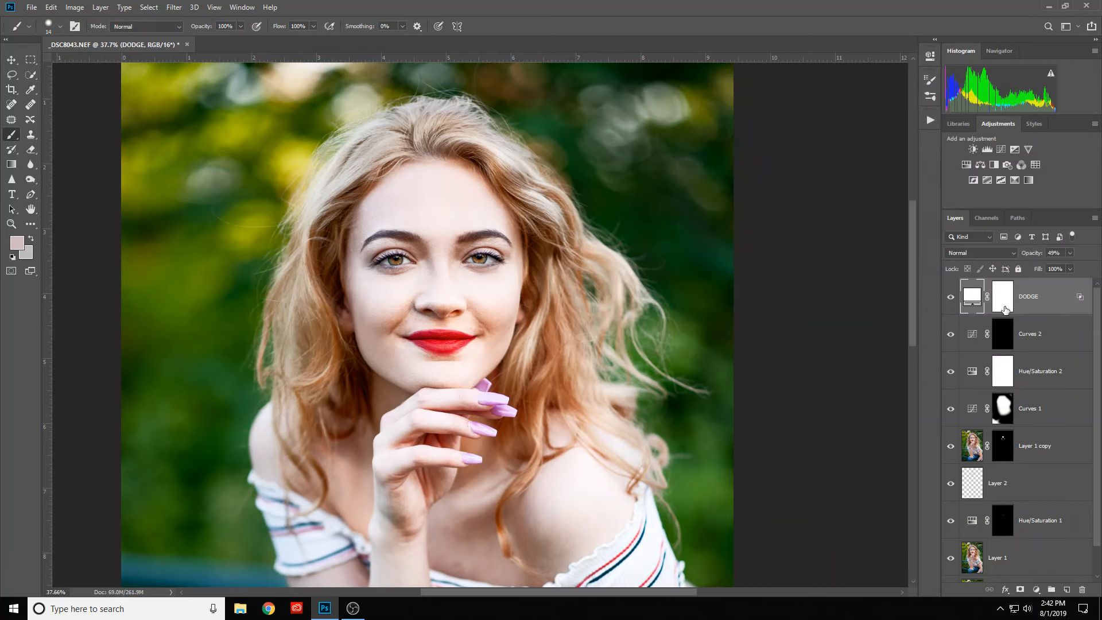
left_click(1004, 298)
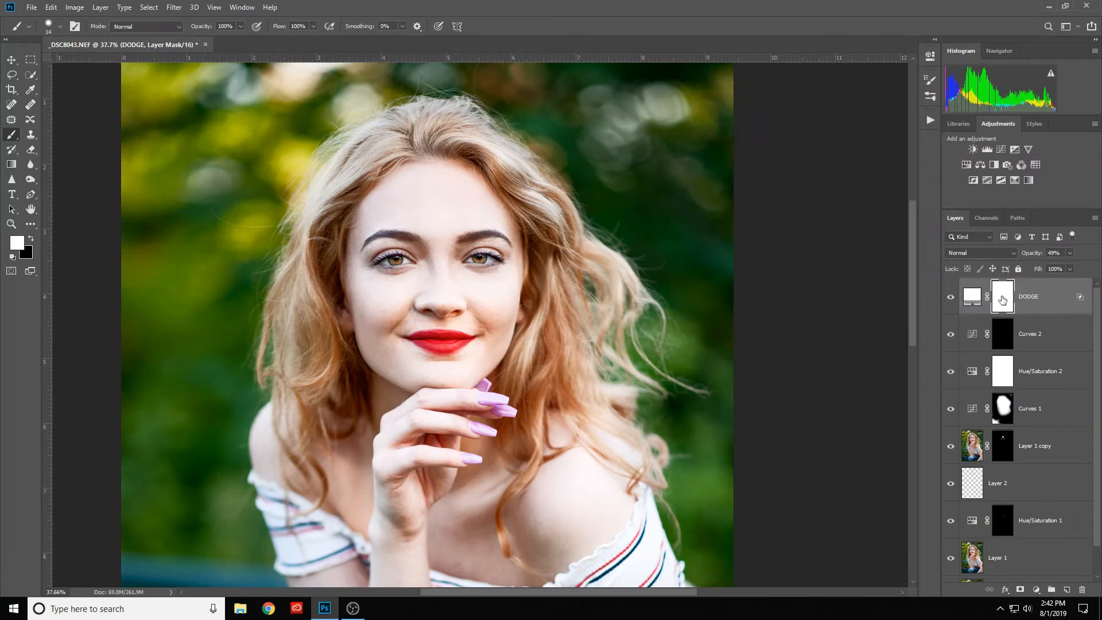
key("ctrl+i")
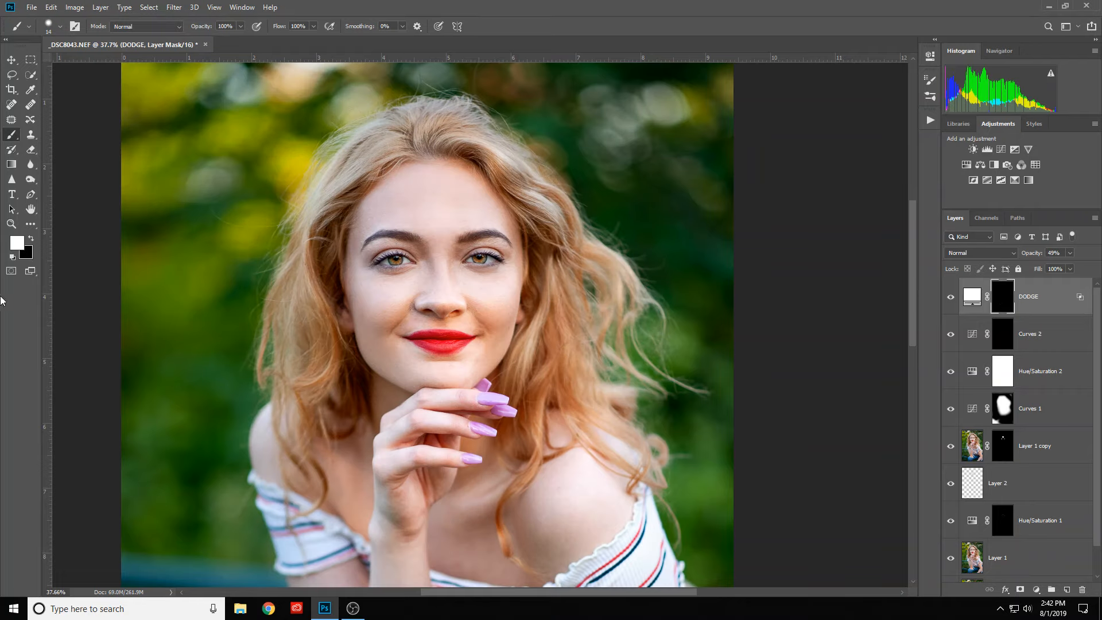
- Set the brush flow to 50% and paint white on the DODGE mask over the hair highlights around the face and shoulders
left_click_drag(280, 26, 254, 35)
mouse_move(443, 251)
left_mouse_down()
mouse_move(448, 69)
mouse_move(447, 115)
left_mouse_up()
mouse_move(520, 173)
left_mouse_down()
mouse_move(511, 164)
mouse_move(569, 218)
mouse_move(541, 333)
mouse_move(567, 300)
mouse_move(552, 271)
mouse_move(593, 281)
left_mouse_up()
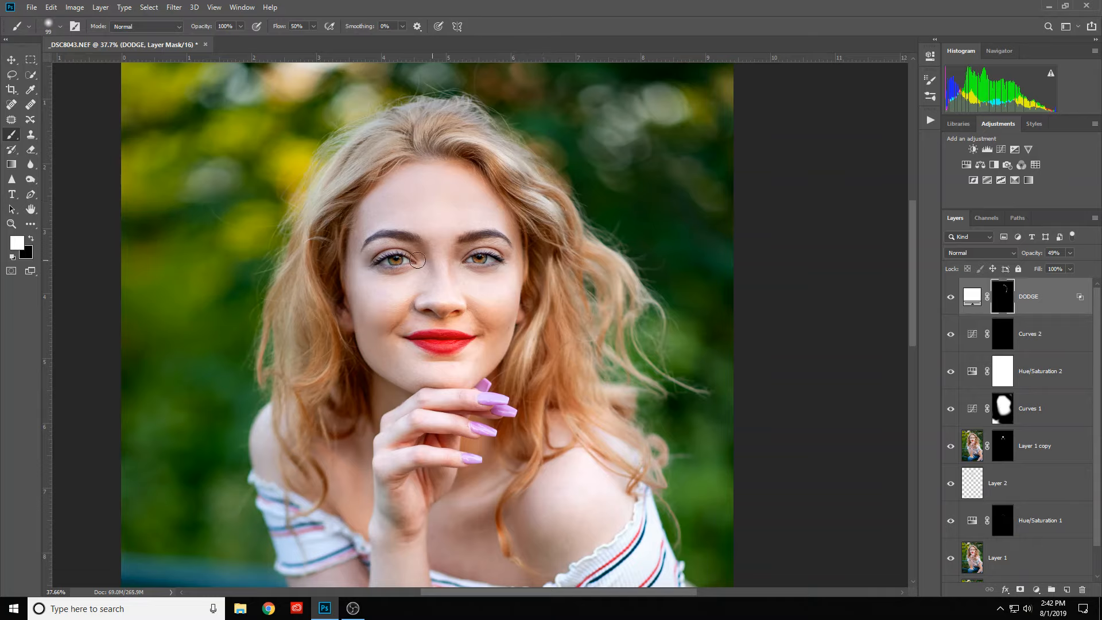
mouse_move(368, 165)
left_mouse_down()
mouse_move(321, 201)
mouse_move(398, 163)
mouse_move(450, 113)
left_mouse_up()
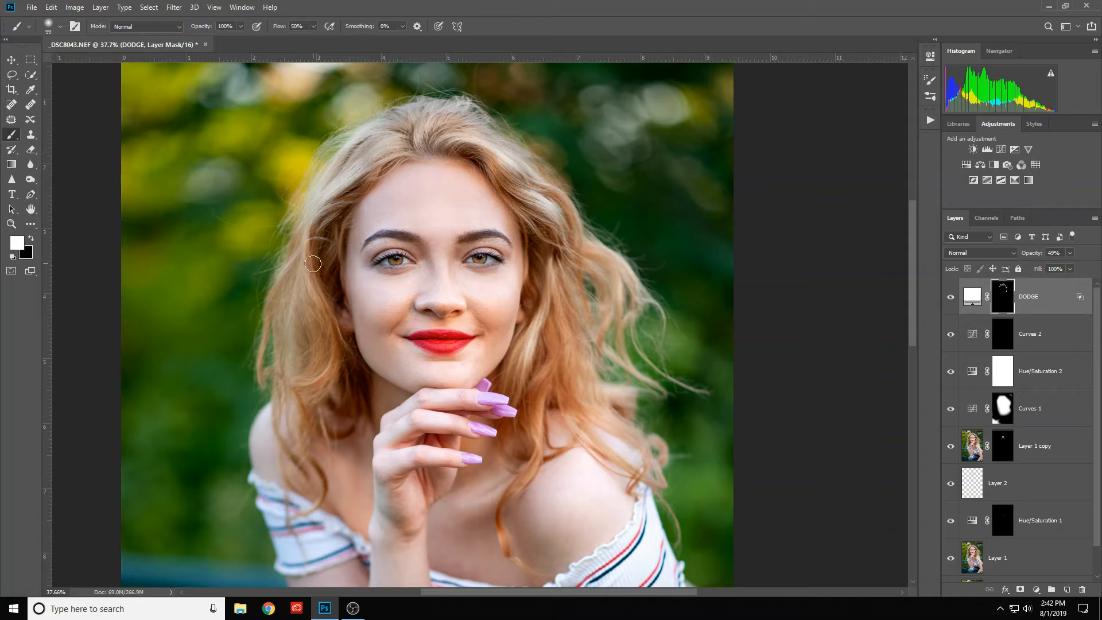
left_click_drag(312, 264, 304, 264)
left_click_drag(345, 228, 338, 275)
left_click_drag(540, 428, 539, 457)
left_click_drag(504, 520, 506, 555)
left_click_drag(566, 345, 555, 297)
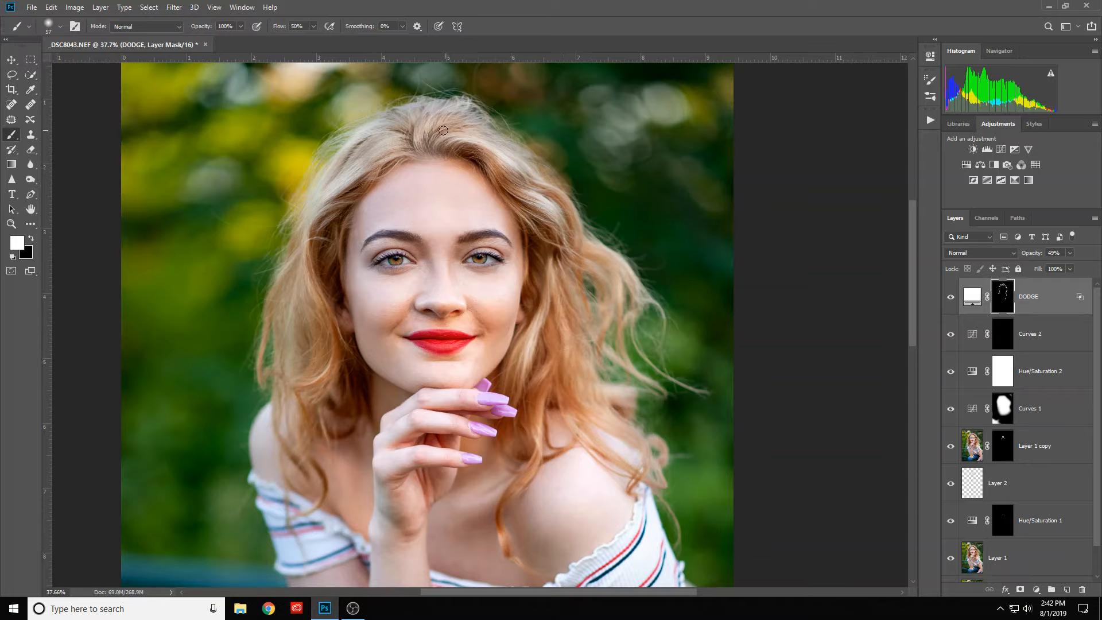
left_click_drag(373, 141, 343, 165)
- Compare the portrait with the DODGE layer hidden and shown, and lower the layer's opacity to 22%
scroll(483, 278, "down", 2)
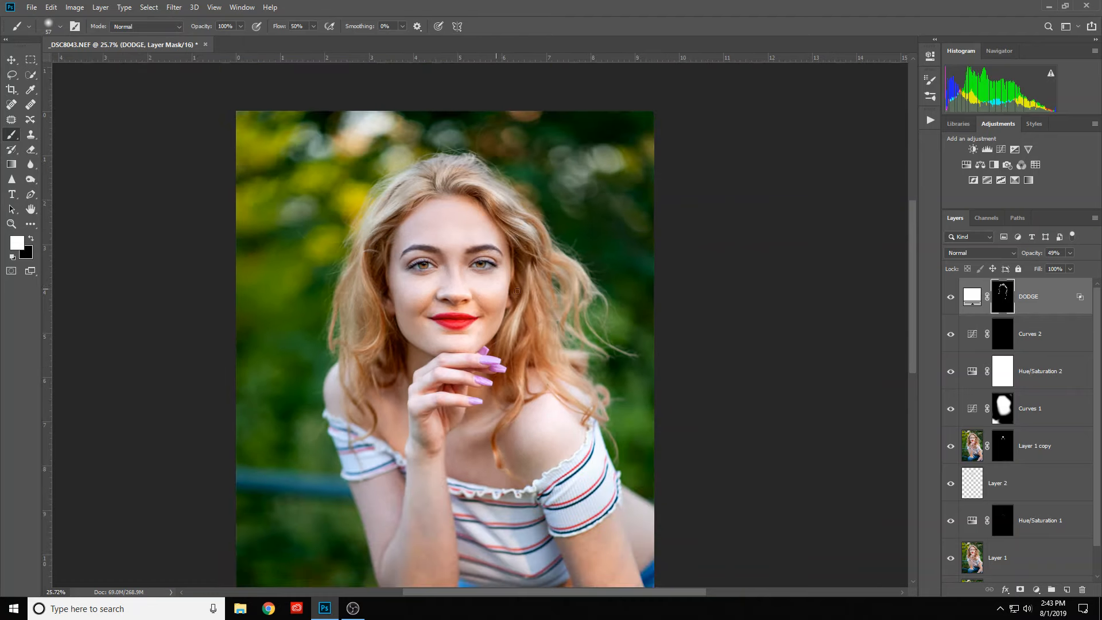
left_click(951, 298)
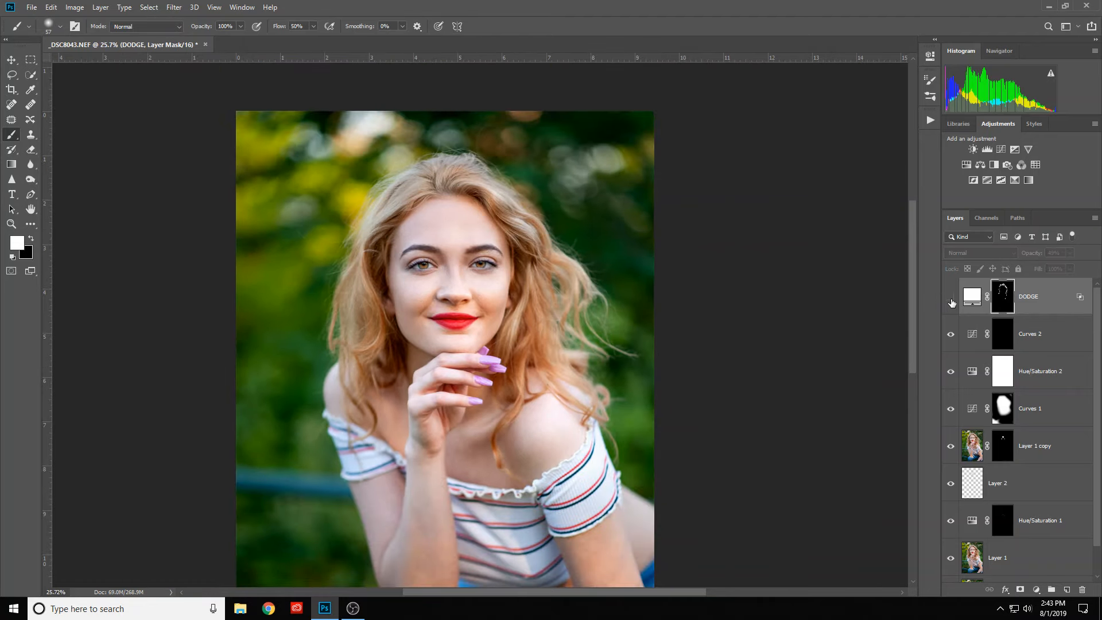
left_click(950, 298)
left_click(951, 298)
left_click(951, 298)
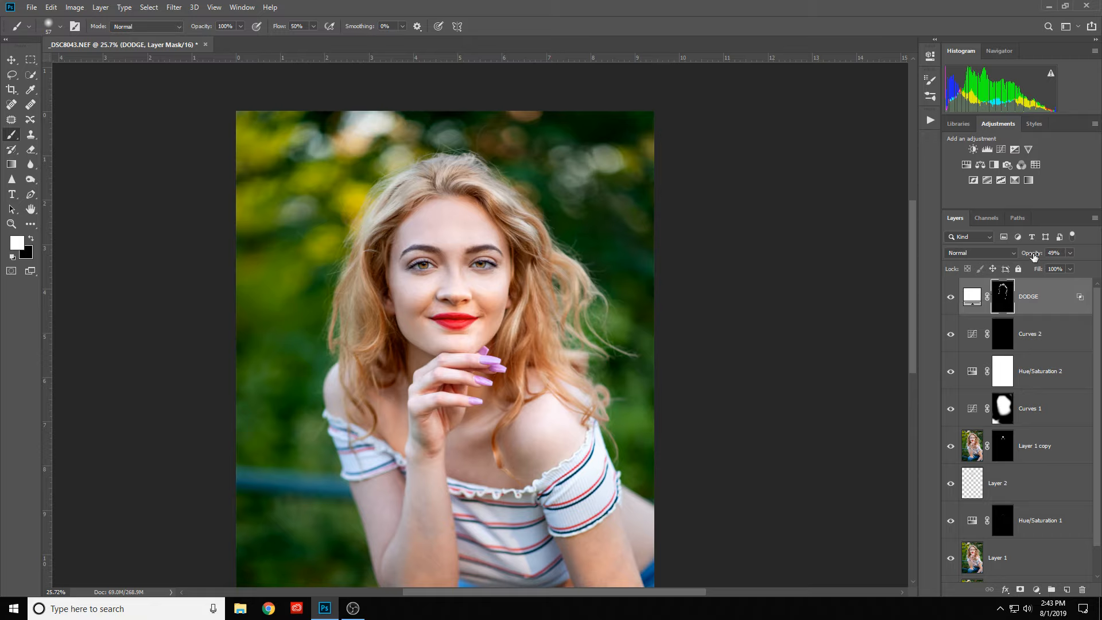
mouse_move(1033, 255)
left_mouse_down()
mouse_move(990, 262)
mouse_move(1001, 261)
left_mouse_up()
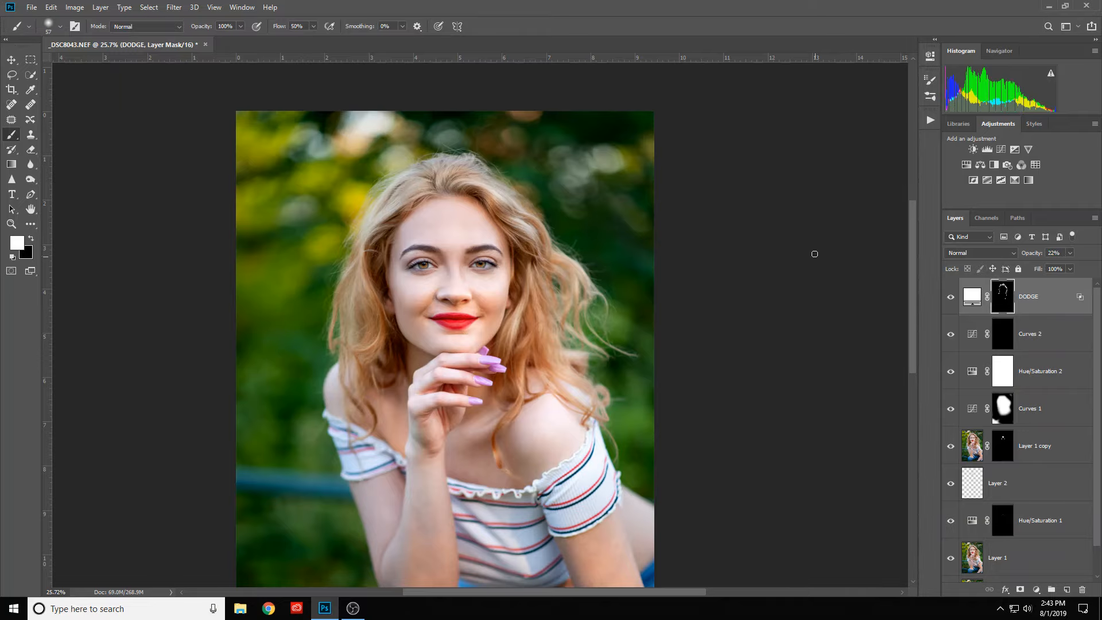
- Add a black (000000) Solid Color fill layer above the DODGE layer
key("space")
left_click_drag(644, 278, 666, 183)
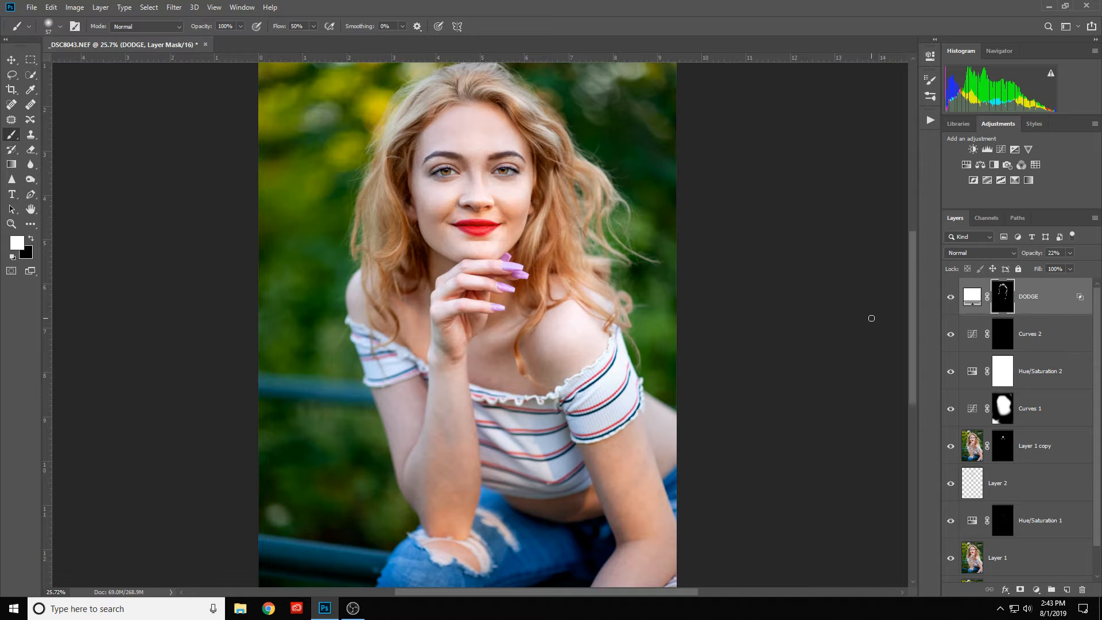
left_click(1037, 589)
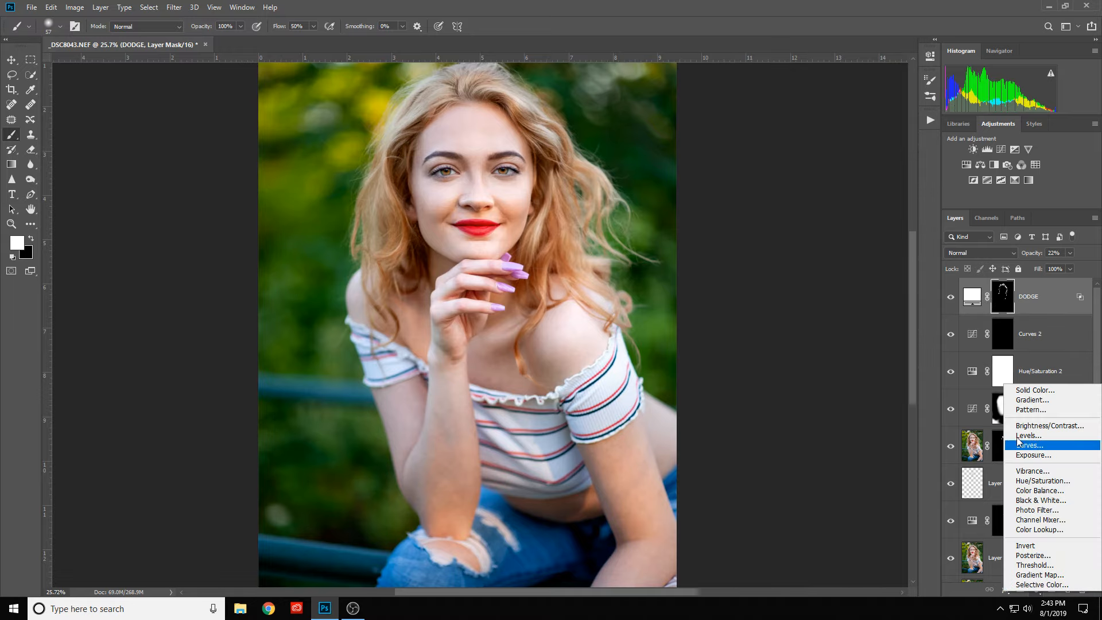
left_click(1037, 391)
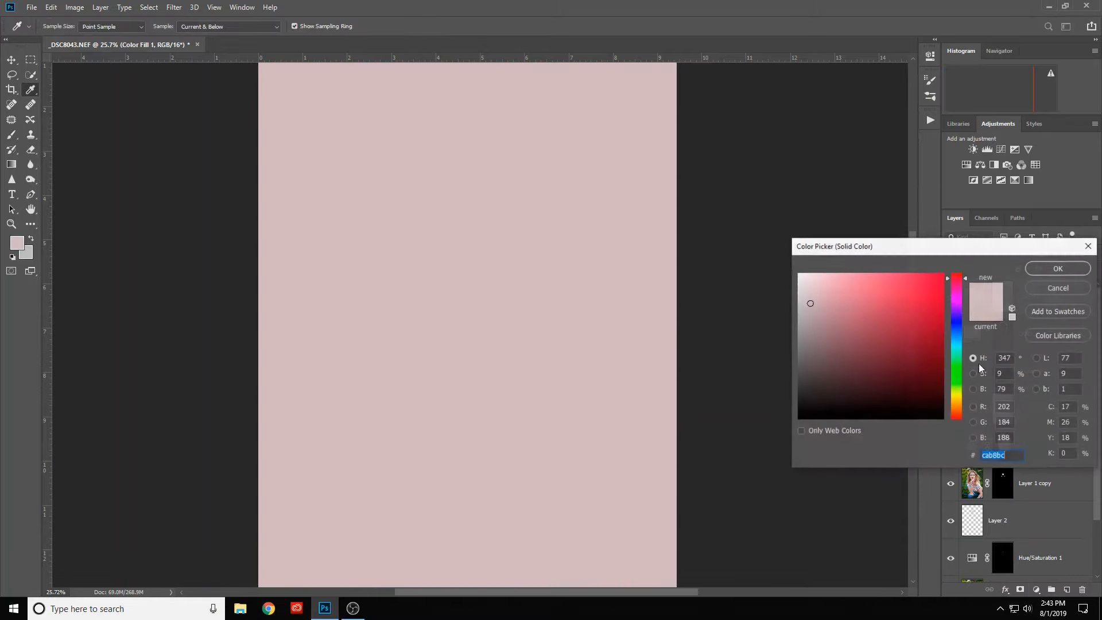
left_click(799, 418)
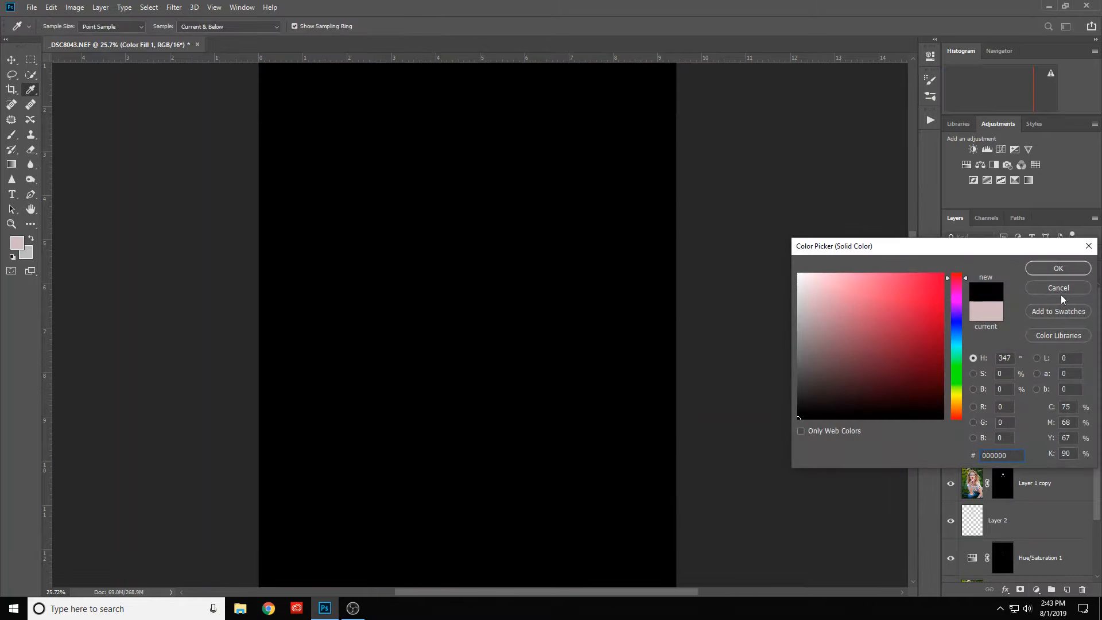
left_click(1060, 269)
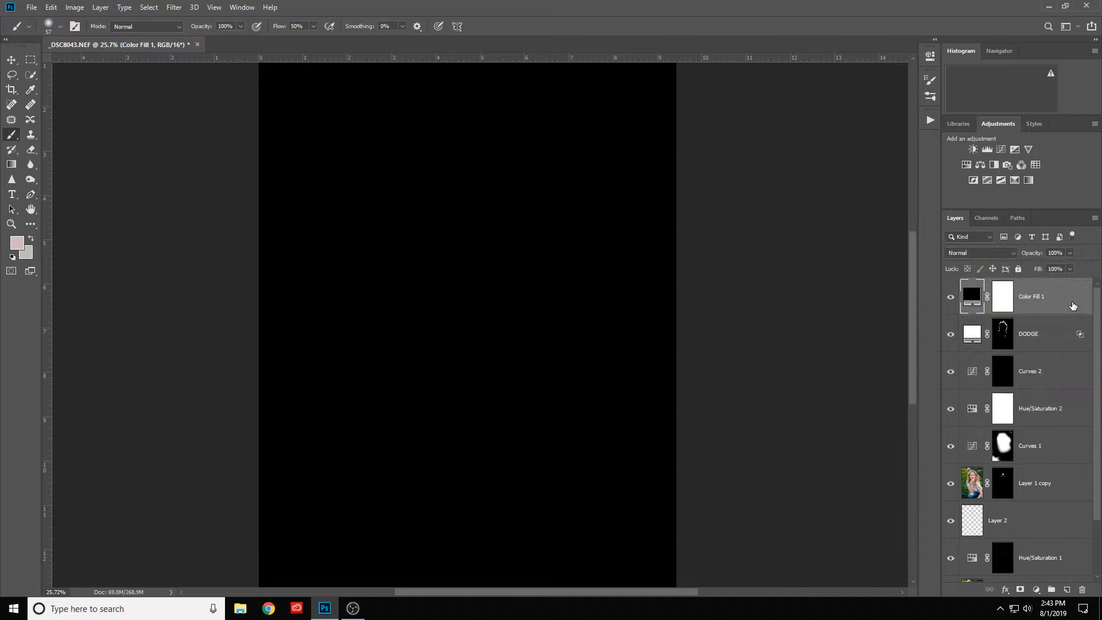
- Split the black fill layer's underlying-layer Blend If highlight range to 52 / 162 and lower its opacity to 19%
double_click(1073, 305)
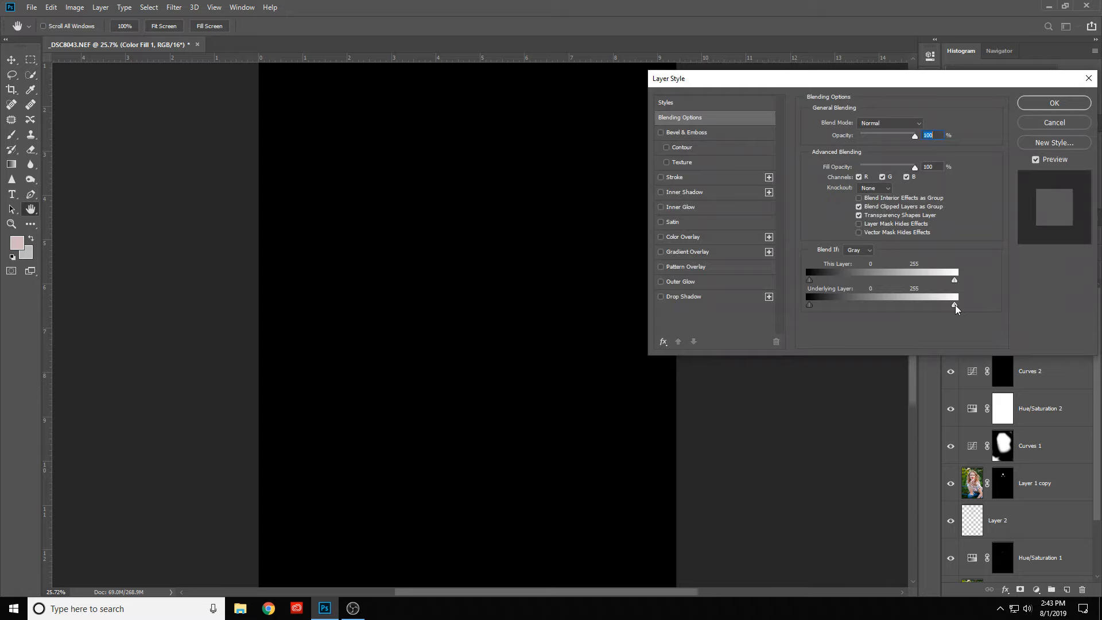
left_click_drag(956, 305, 915, 310)
key("alt")
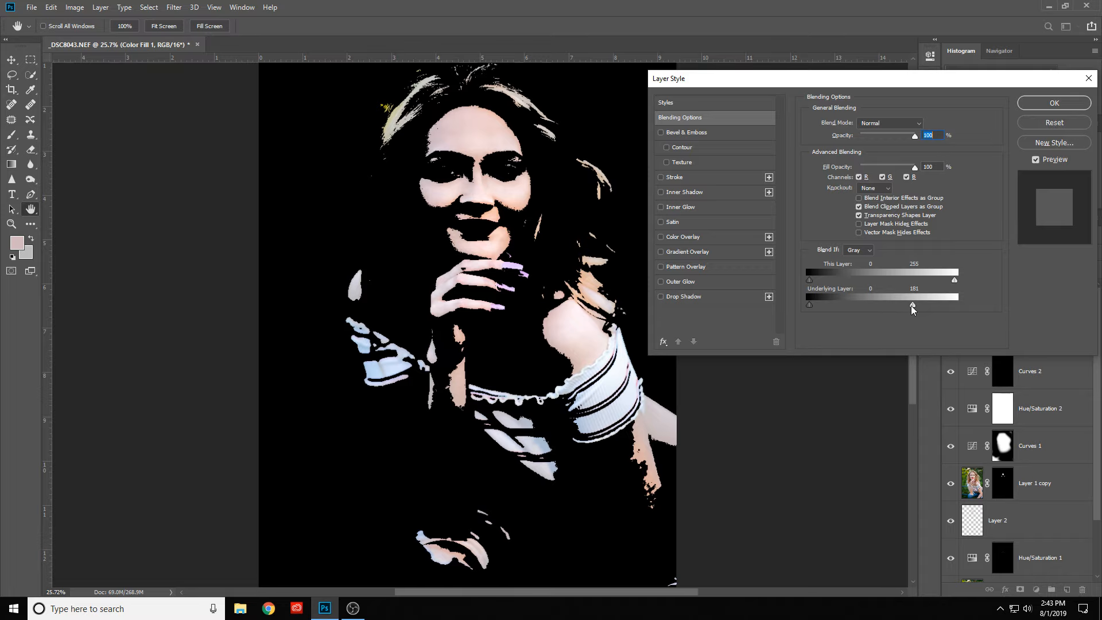
left_click_drag(914, 309, 838, 313)
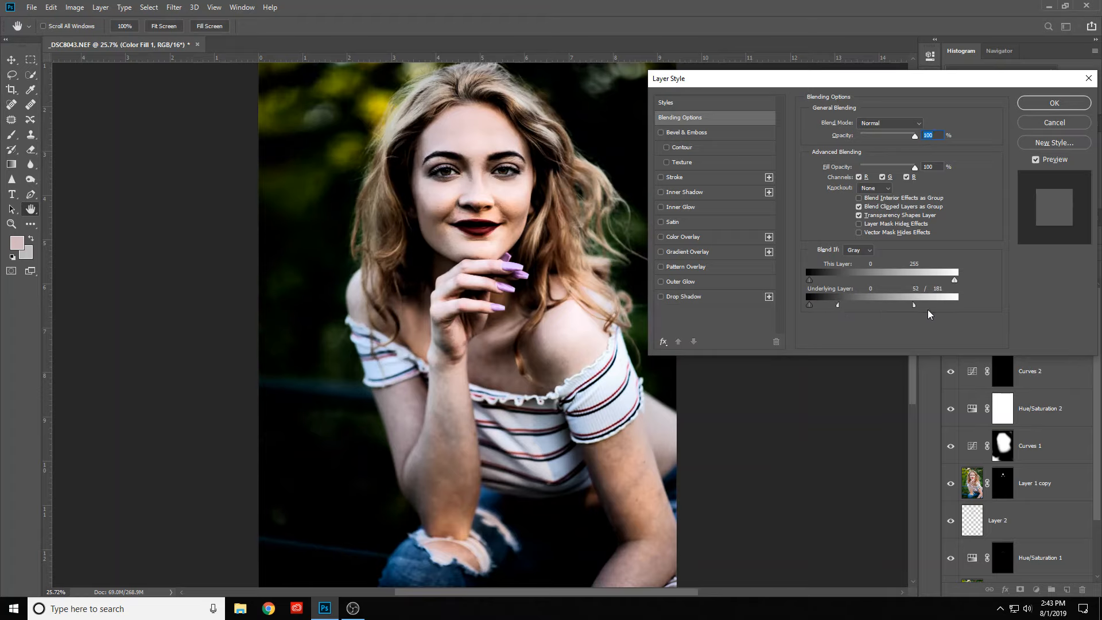
mouse_move(915, 306)
left_mouse_down()
mouse_move(939, 306)
mouse_move(906, 309)
left_mouse_up()
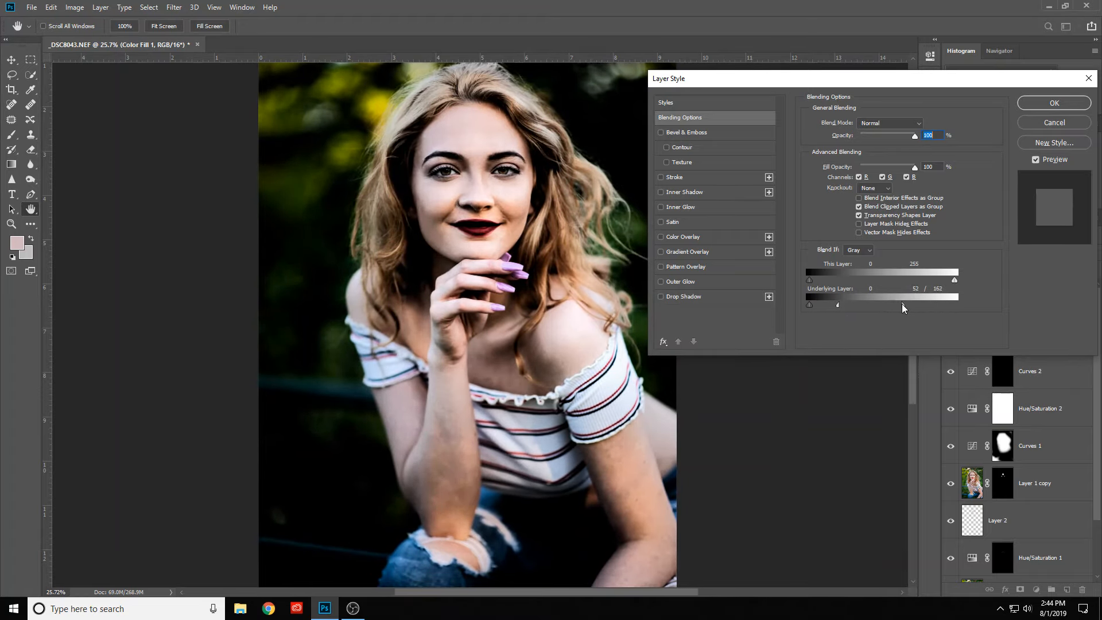
left_click_drag(915, 137, 872, 156)
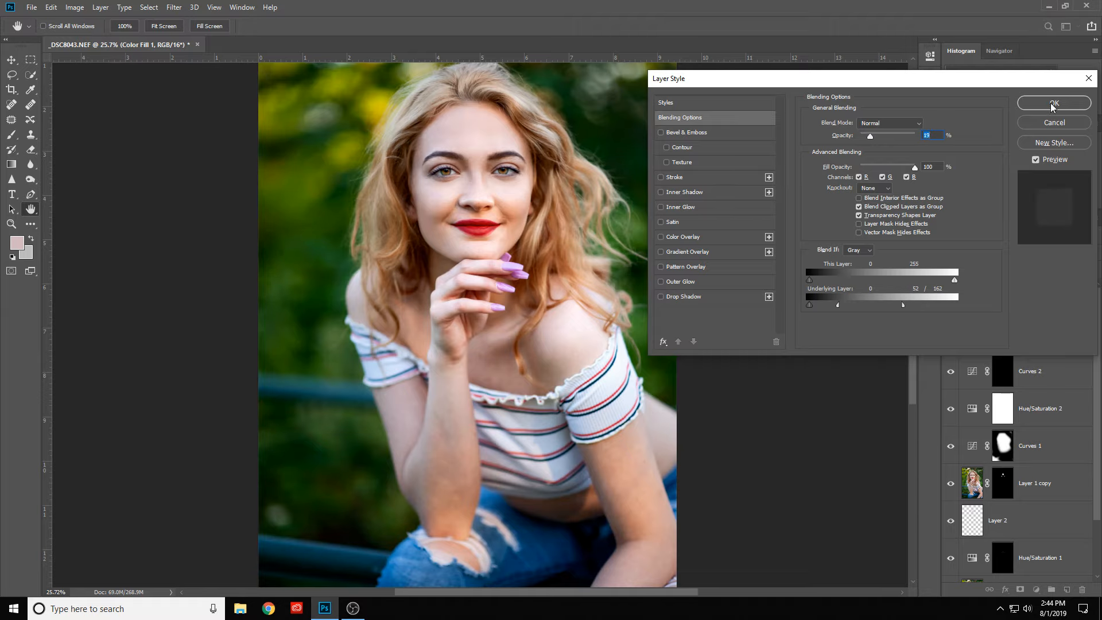
left_click(1054, 104)
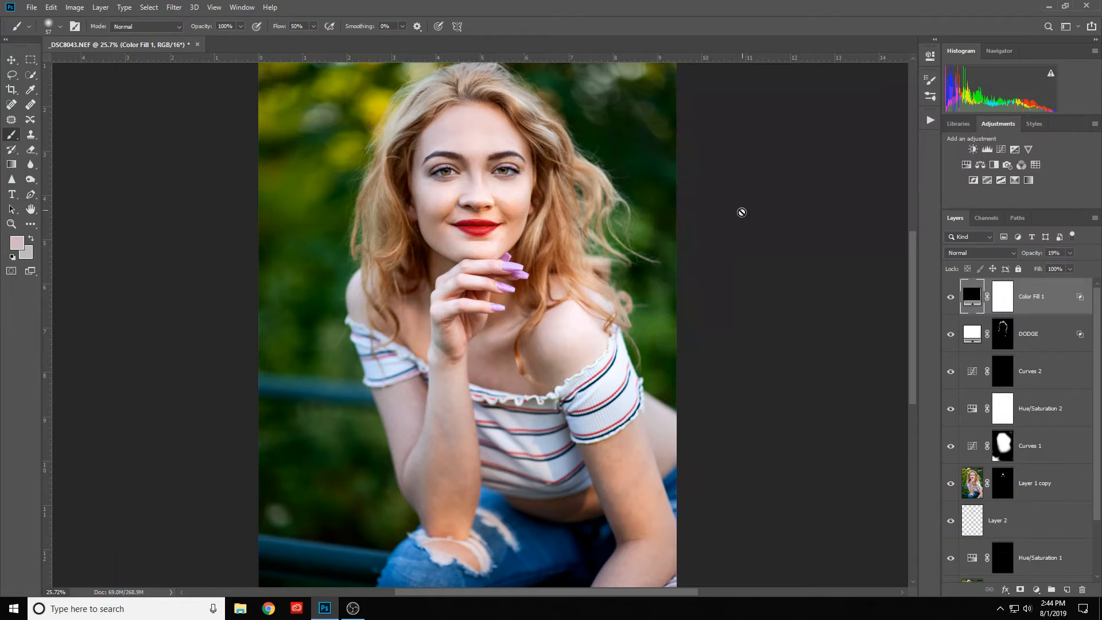
- Invert the black fill layer's mask to black and paint white on it over the darker hair areas framing the face
left_click(1005, 305)
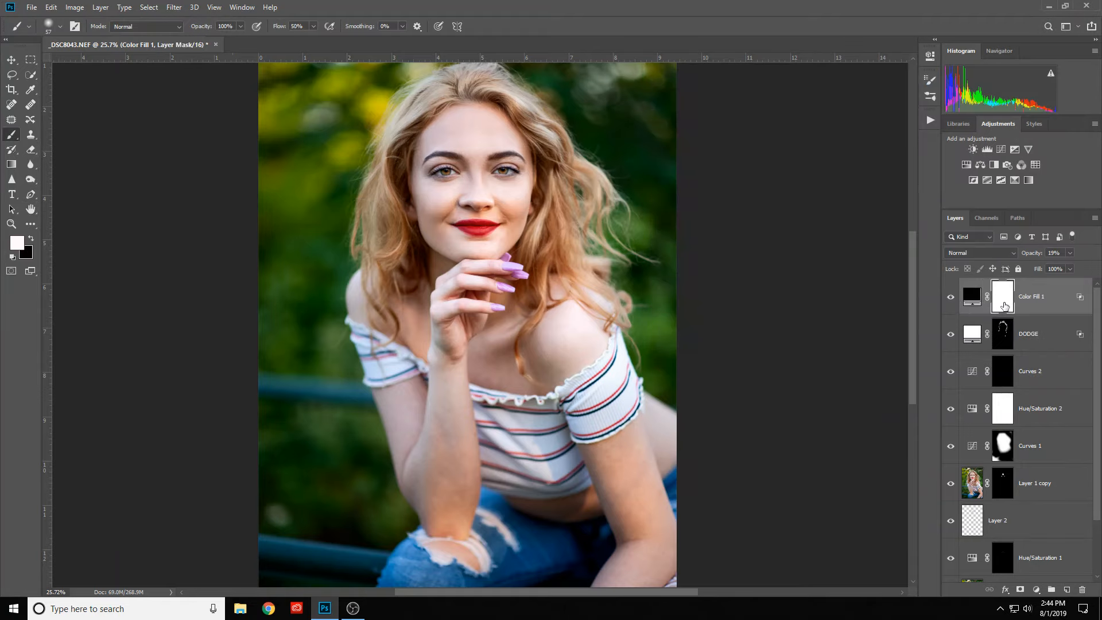
key("ctrl+i")
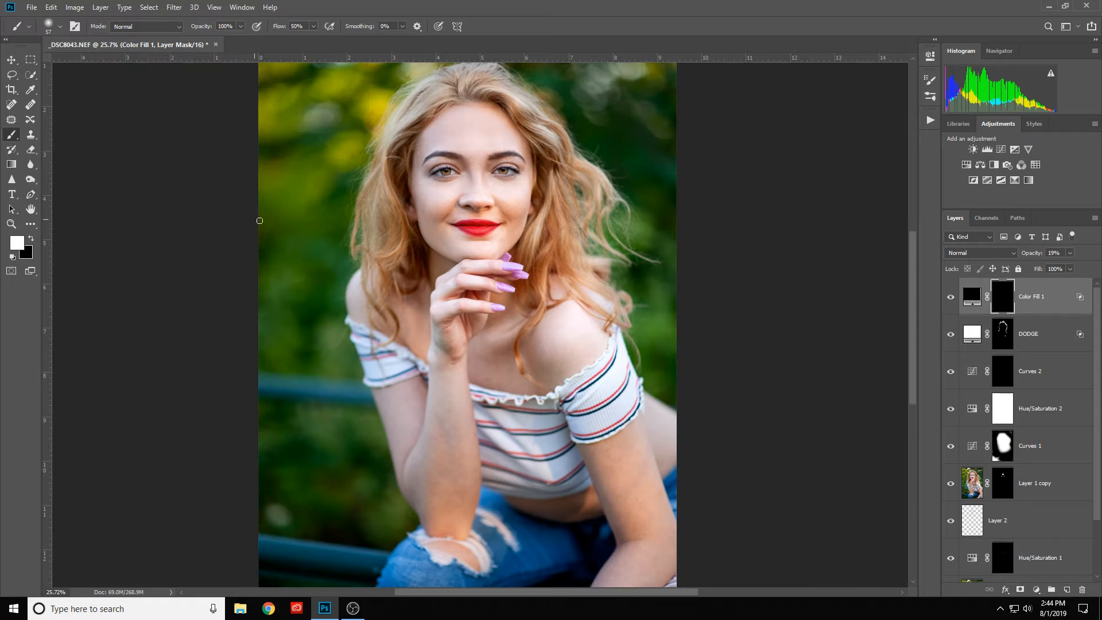
left_click_drag(366, 268, 374, 267)
left_click_drag(392, 177, 406, 163)
mouse_move(440, 99)
left_mouse_down()
mouse_move(417, 102)
mouse_move(487, 98)
mouse_move(551, 151)
left_mouse_up()
left_click_drag(427, 248, 415, 236)
mouse_move(554, 202)
left_mouse_down()
mouse_move(571, 229)
mouse_move(563, 275)
left_mouse_up()
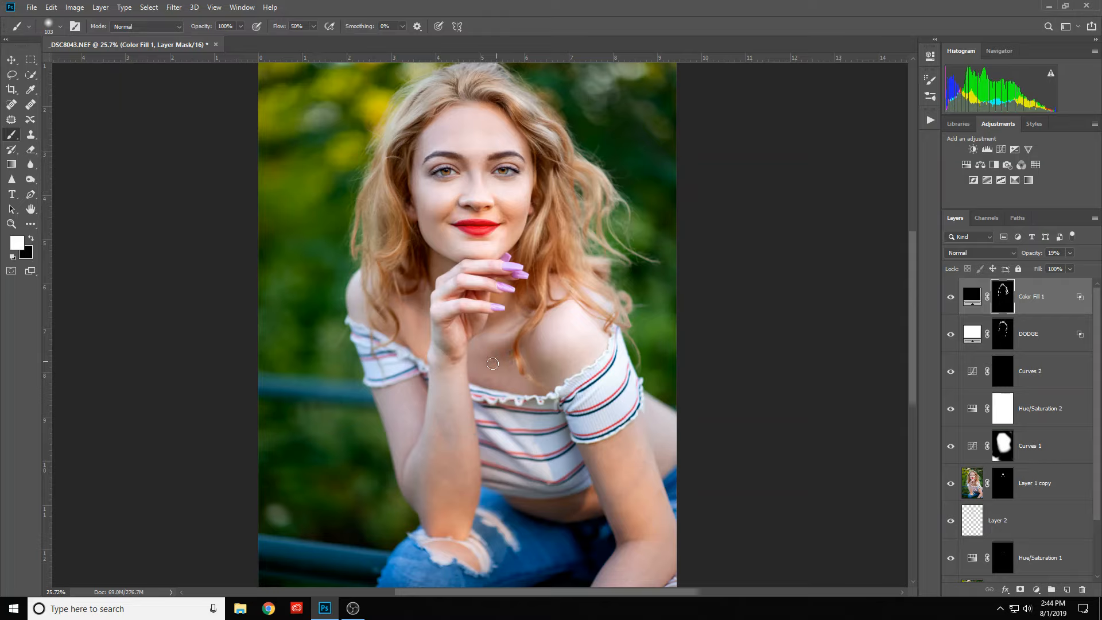
- Paint white on the black fill's mask over the shadows of the chest, shoulders, hand and mouth corner, using a larger brush for the body
mouse_move(515, 351)
left_mouse_down()
mouse_move(504, 371)
mouse_move(537, 386)
left_mouse_up()
mouse_move(415, 337)
left_mouse_down()
mouse_move(402, 336)
mouse_move(439, 321)
left_mouse_up()
left_click_drag(504, 280, 488, 281)
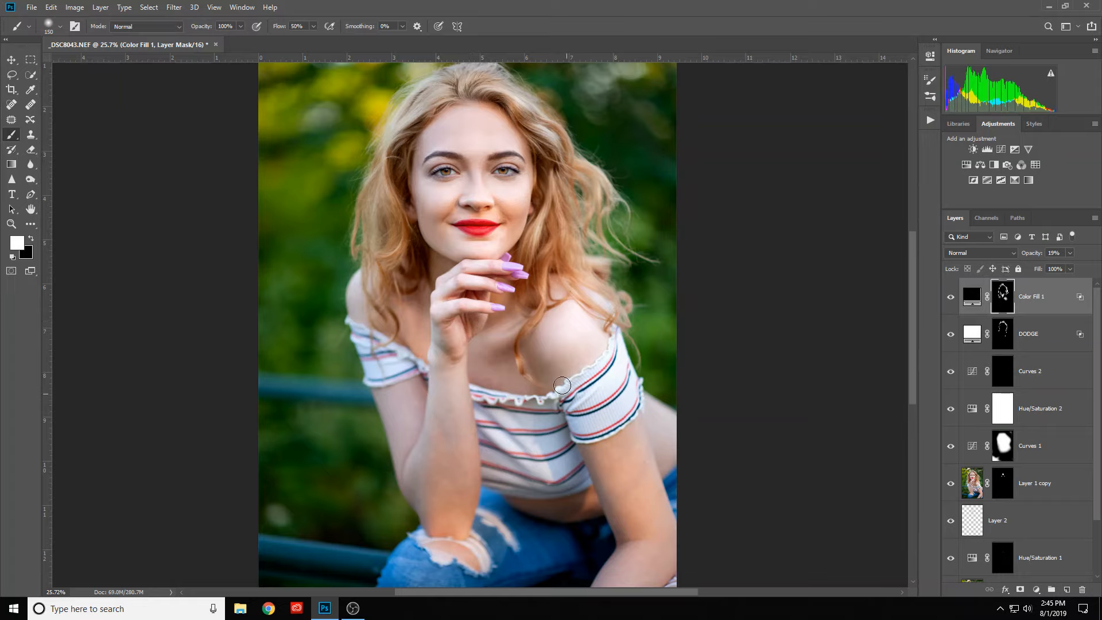
scroll(471, 193, "up", 1)
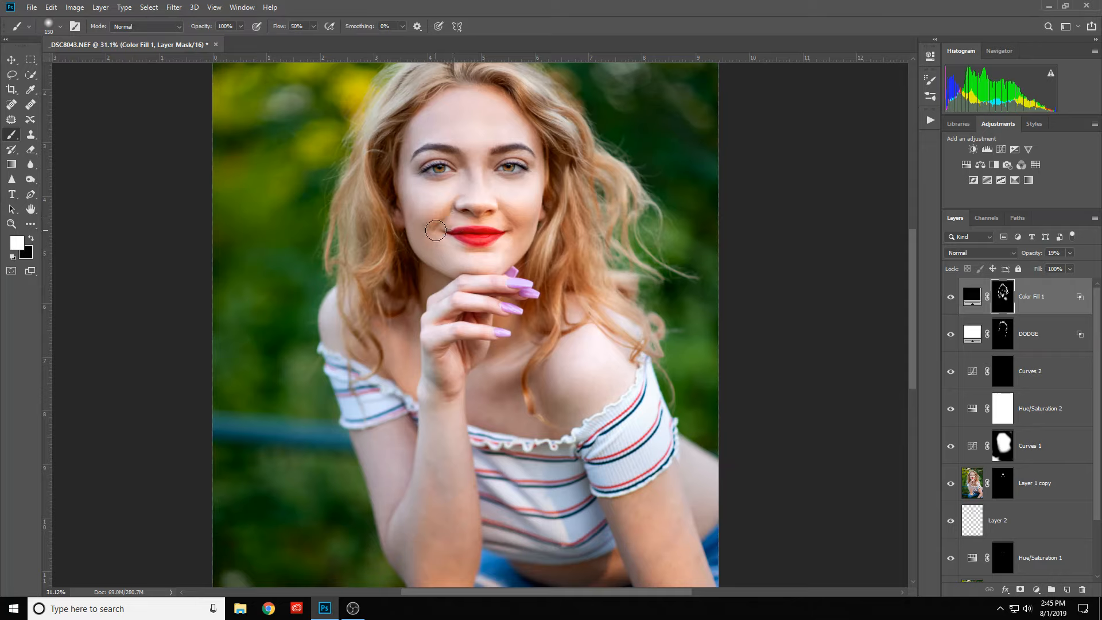
left_click_drag(454, 235, 436, 236)
- Compare the portrait with the black fill layer hidden and shown, and examine the burned shadows on the face and hair up close
scroll(620, 241, "down", 3)
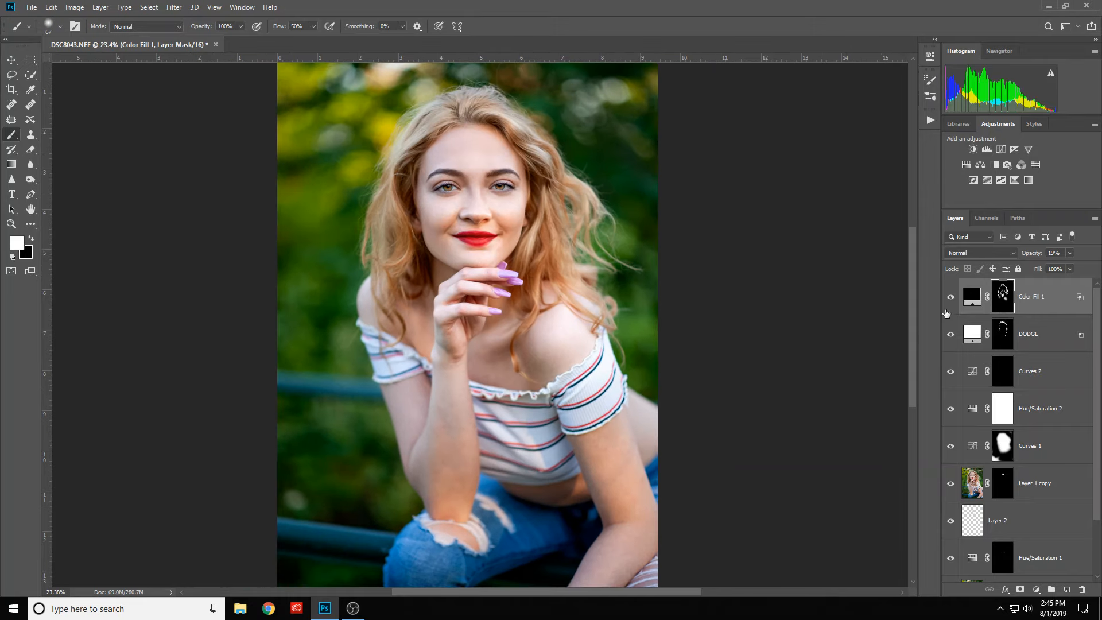
left_click(951, 298)
left_click(951, 299)
left_click(951, 299)
scroll(524, 177, "down", 2)
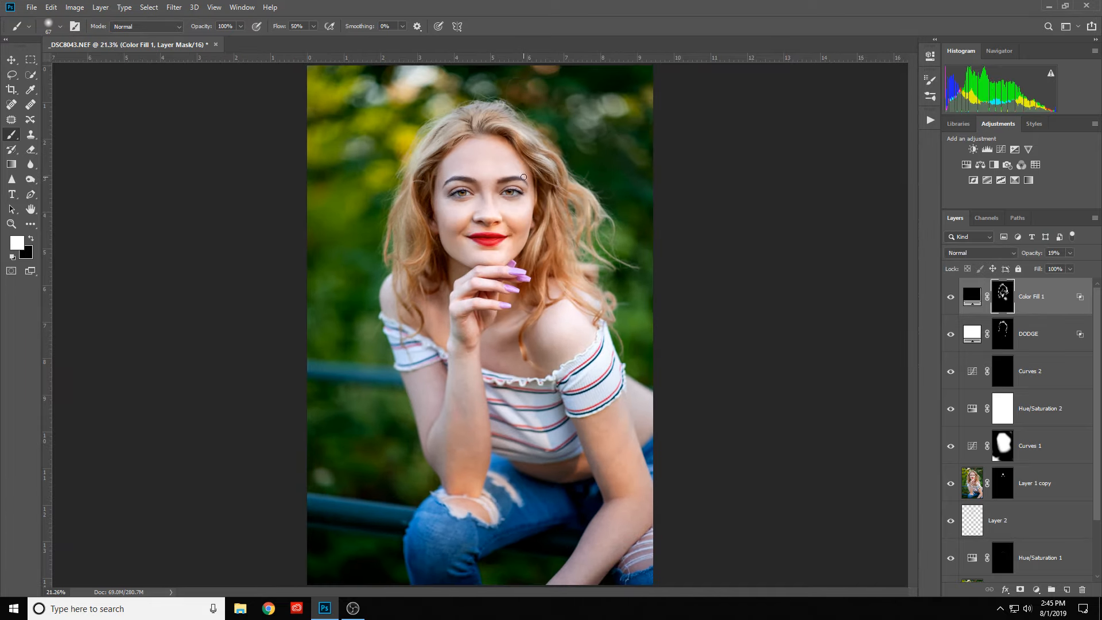
scroll(556, 190, "up", 2)
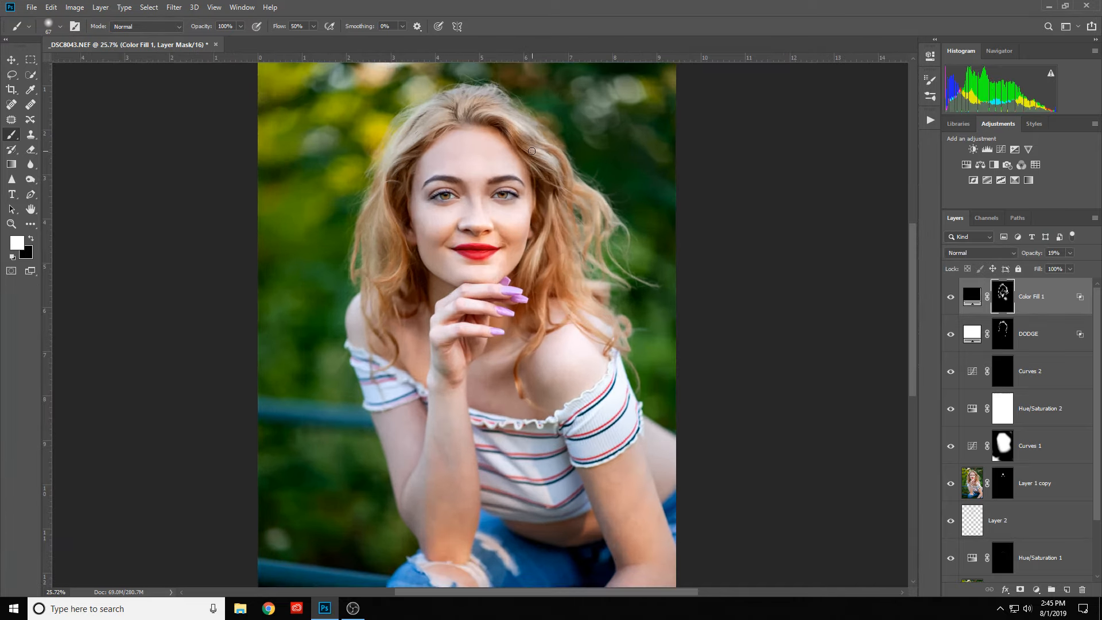
scroll(532, 151, "up", 1)
scroll(505, 240, "up", 2)
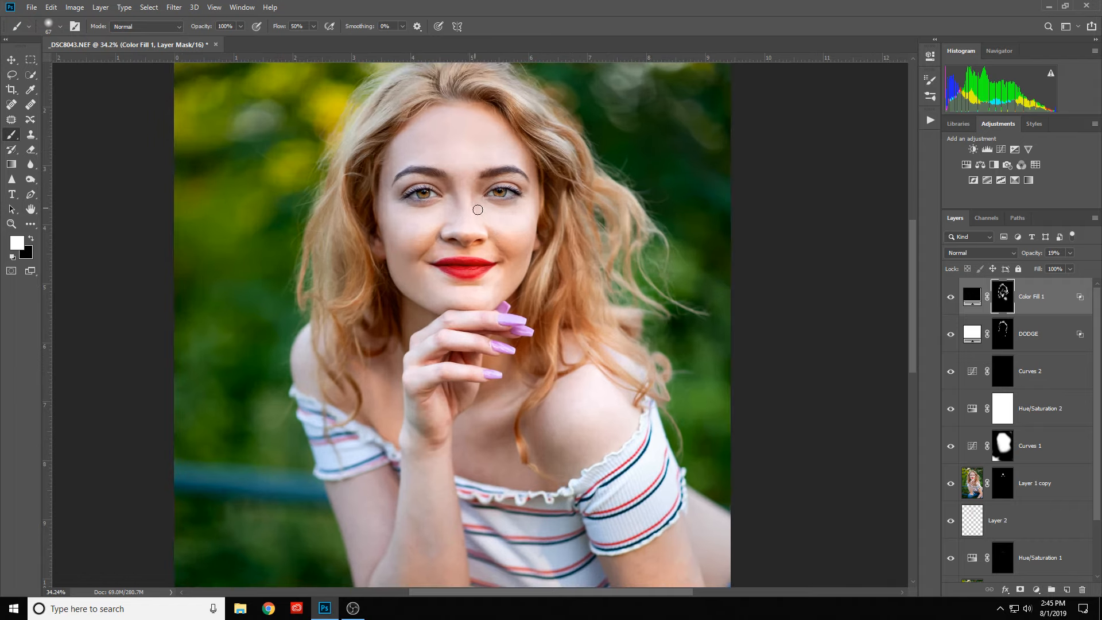
left_click_drag(911, 312, 910, 293)
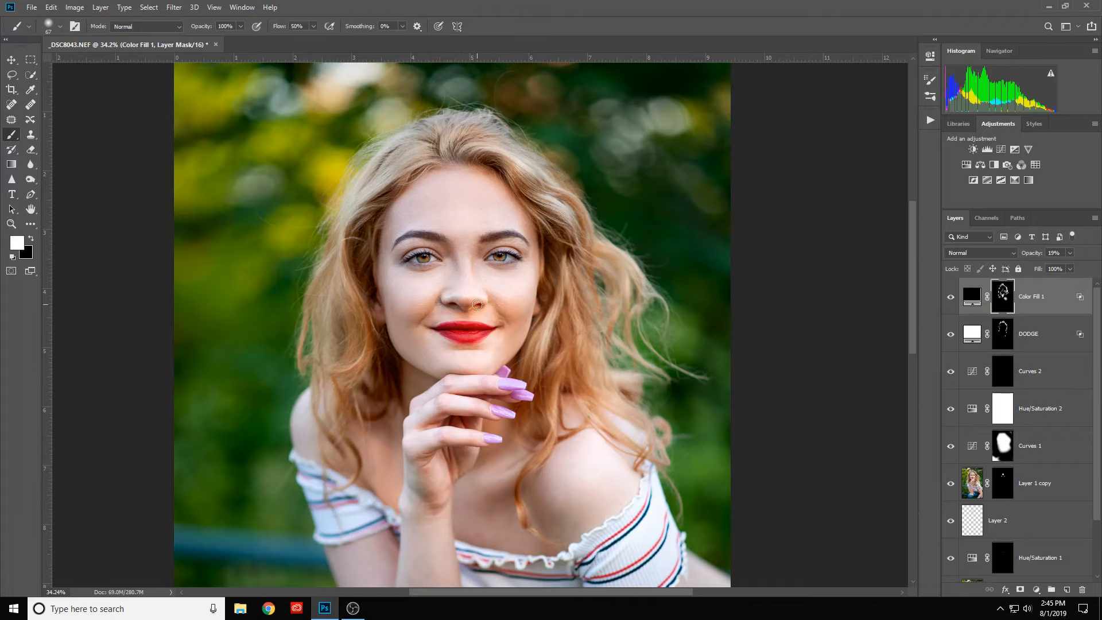
scroll(481, 263, "up", 3)
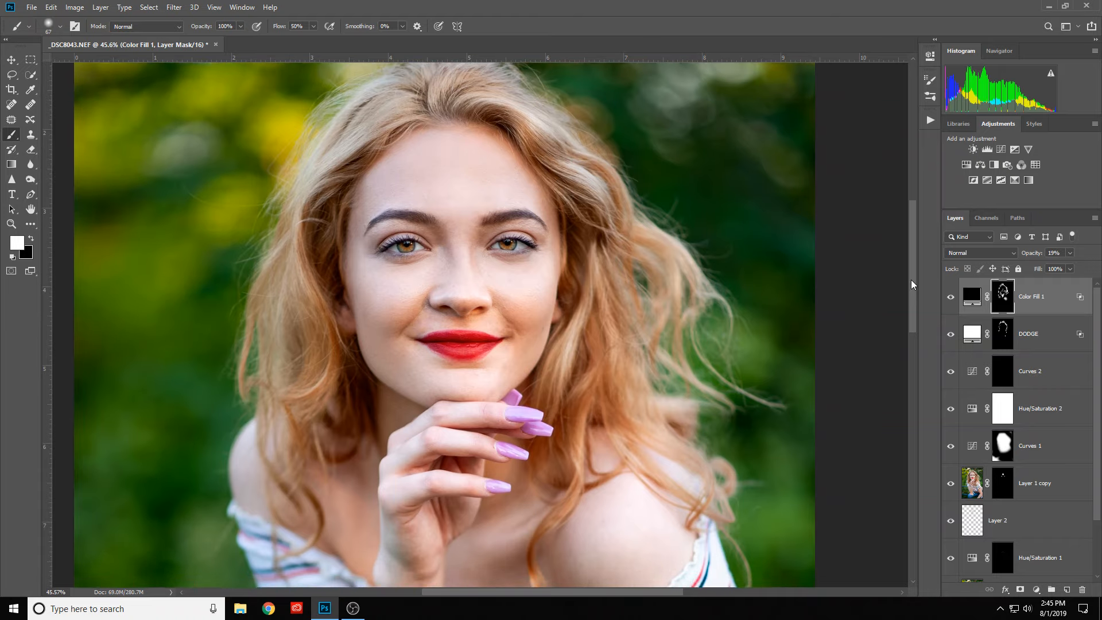
left_click_drag(911, 280, 911, 267)
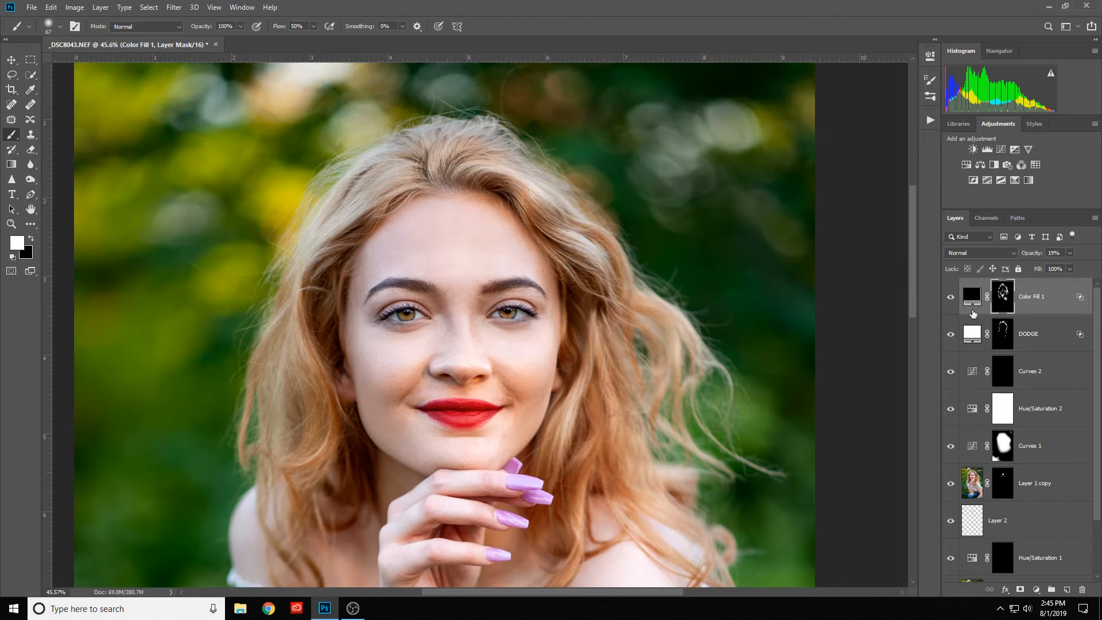